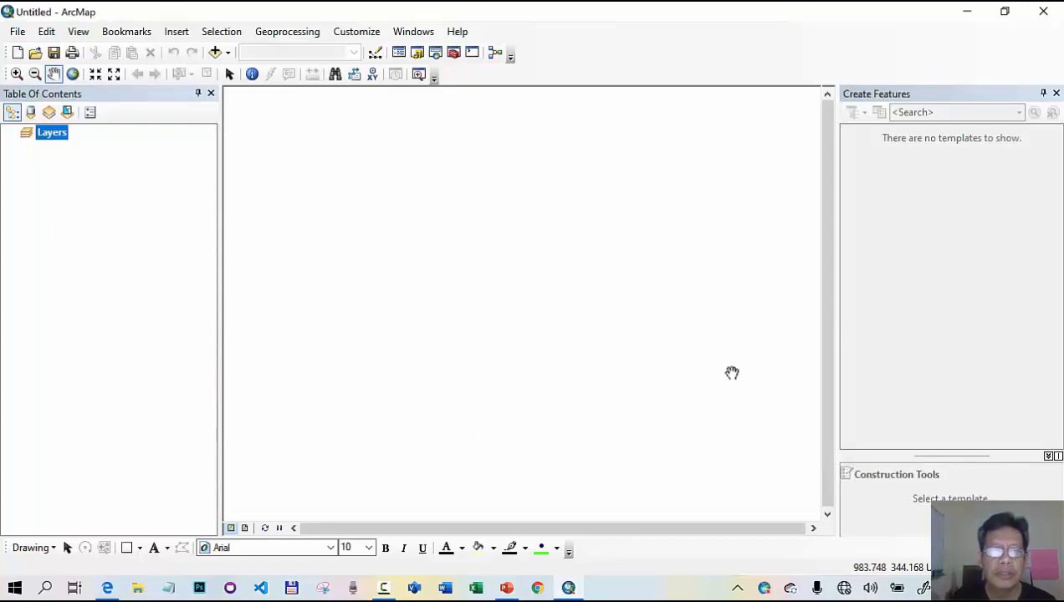
{"action": "left_click", "coordinate": [506, 588]}
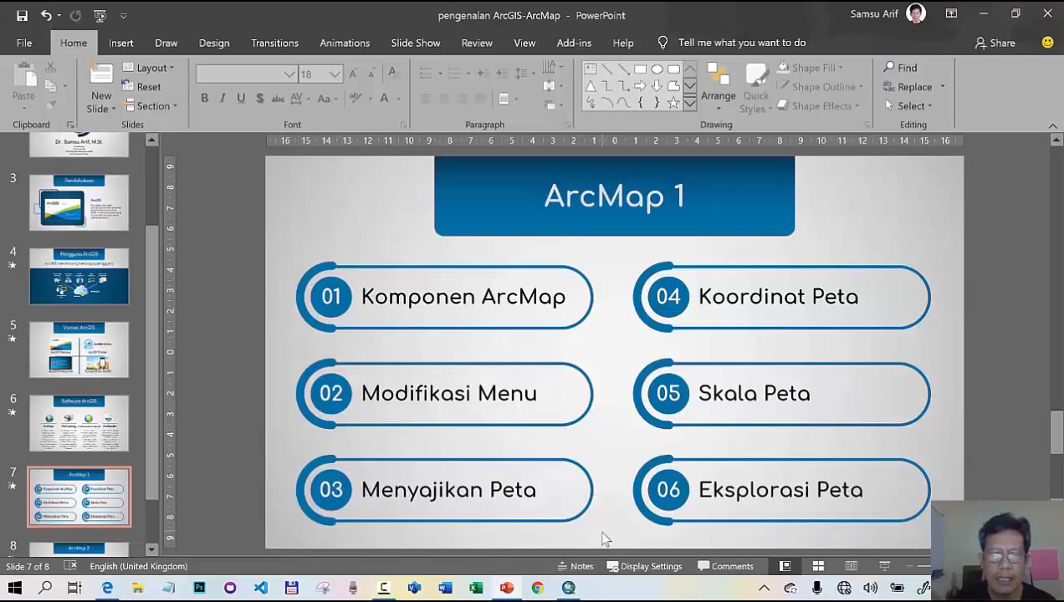
{"action": "left_click", "coordinate": [568, 588]}
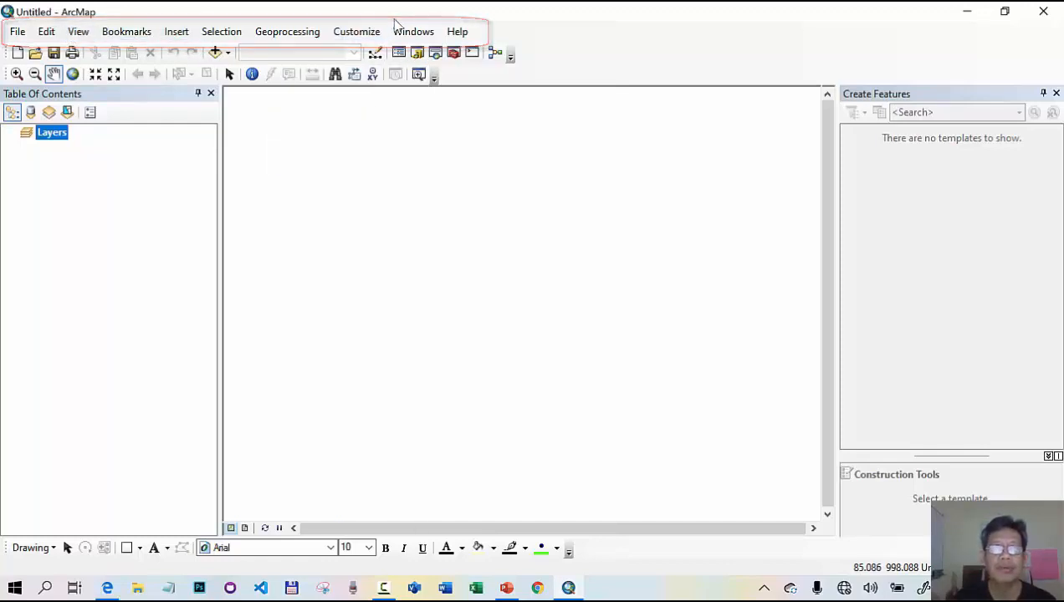
{"action": "left_click", "coordinate": [21, 34]}
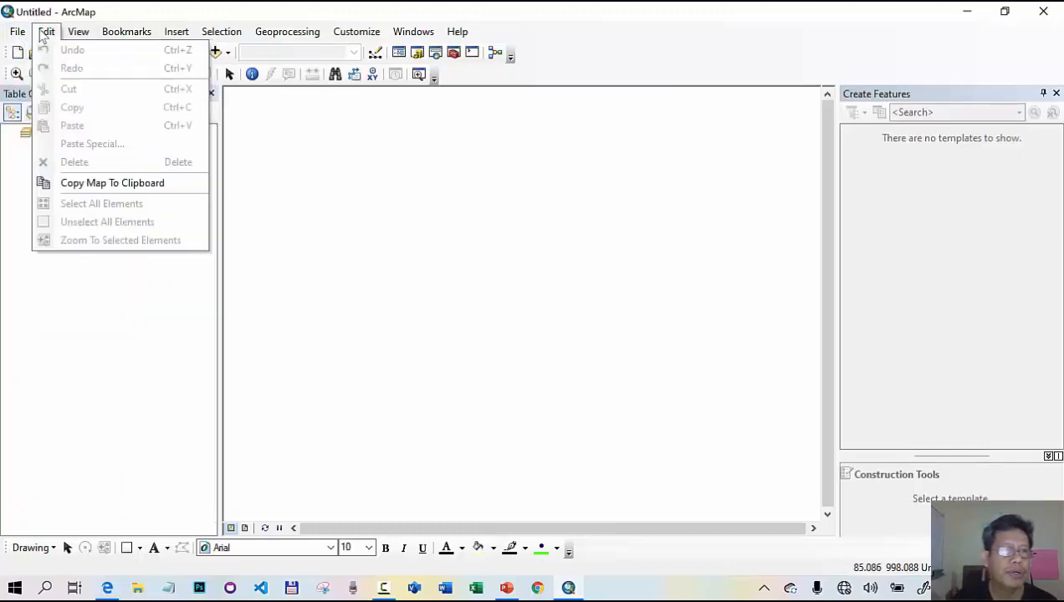
{"action": "mouse_move", "coordinate": [75, 33]}
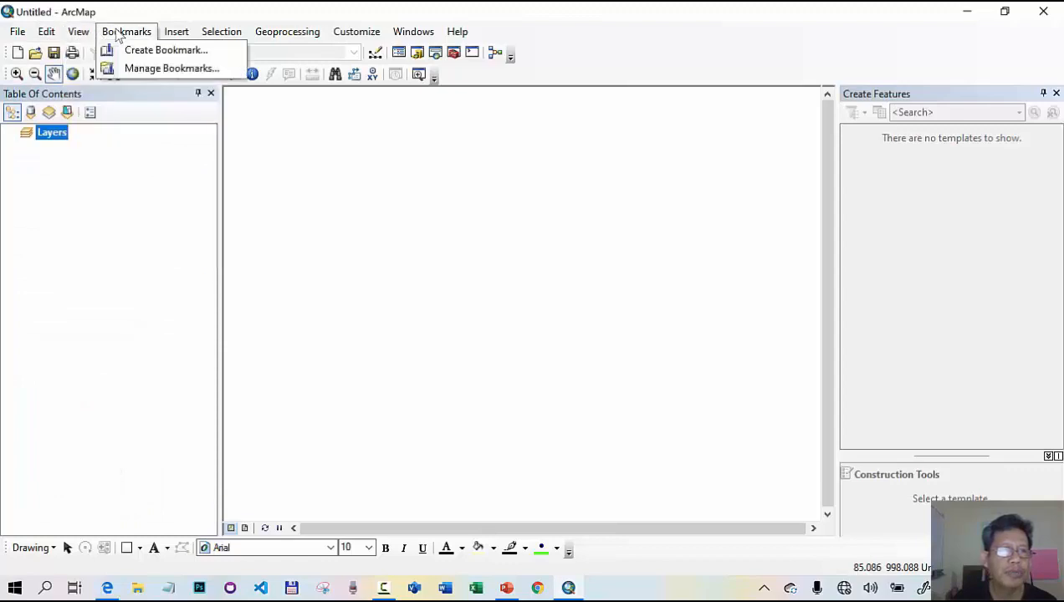
{"action": "mouse_move", "coordinate": [224, 30]}
{"action": "left_click", "coordinate": [287, 32]}
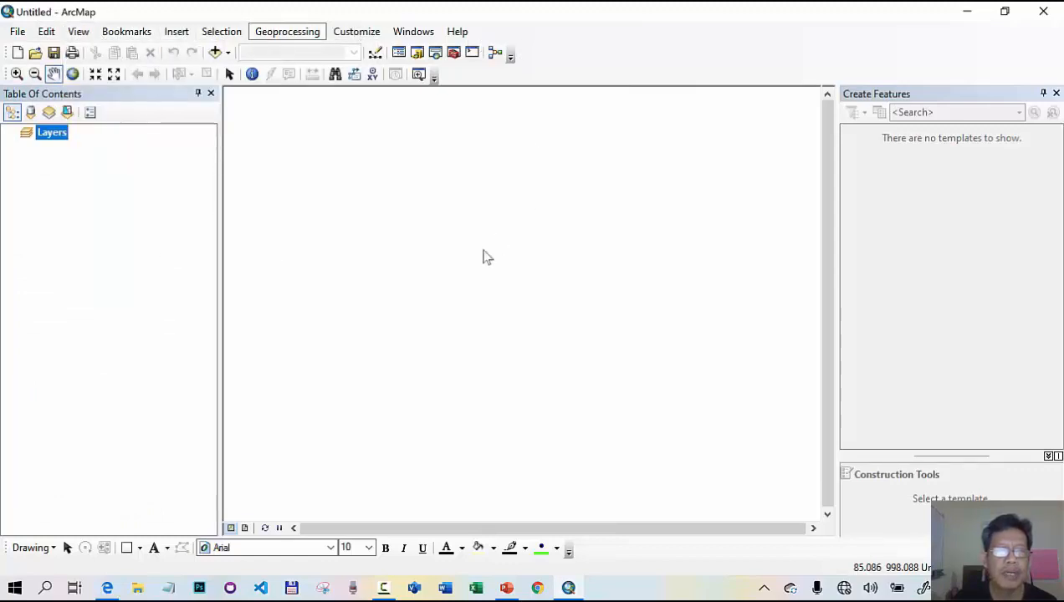
{"action": "left_click", "coordinate": [557, 18]}
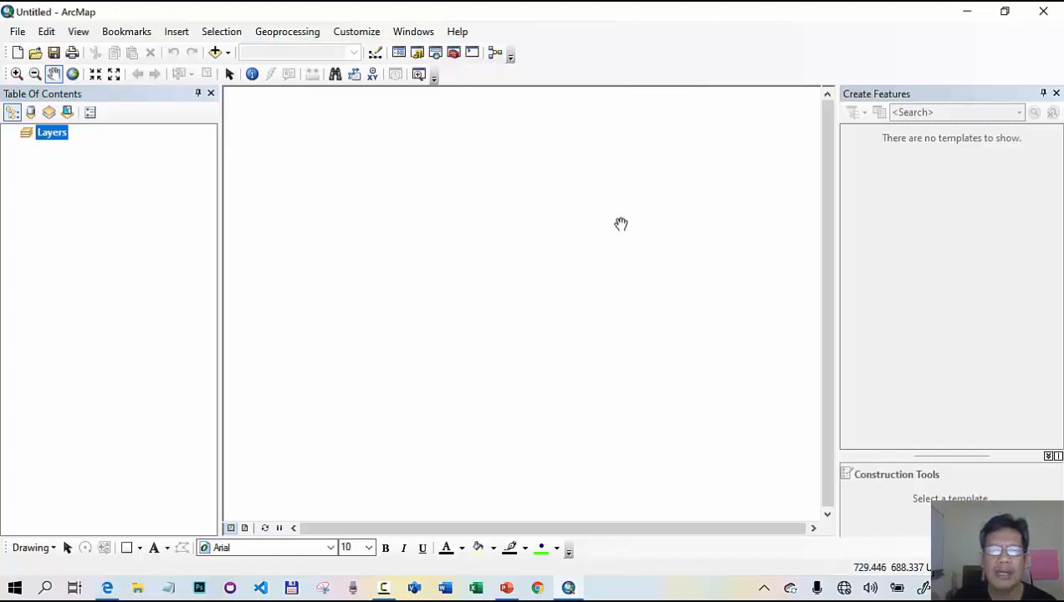
- Open ArcToolbox to examine the Features toolset within Data Management Tools, and close the toolbox window
{"action": "left_click", "coordinate": [454, 54]}
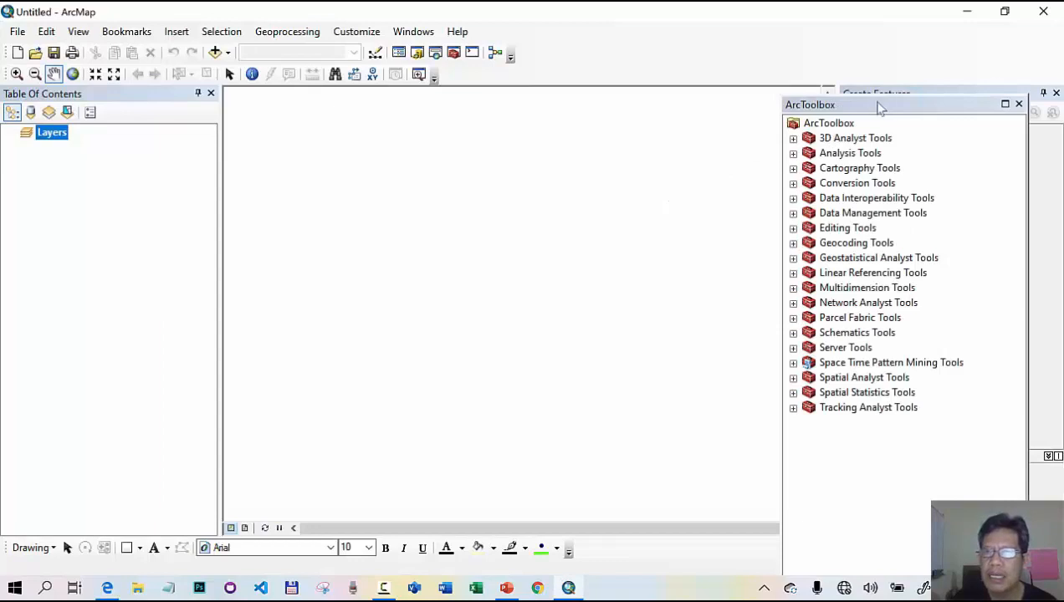
{"action": "left_click_drag", "start_coordinate": [878, 107], "coordinate": [835, 43]}
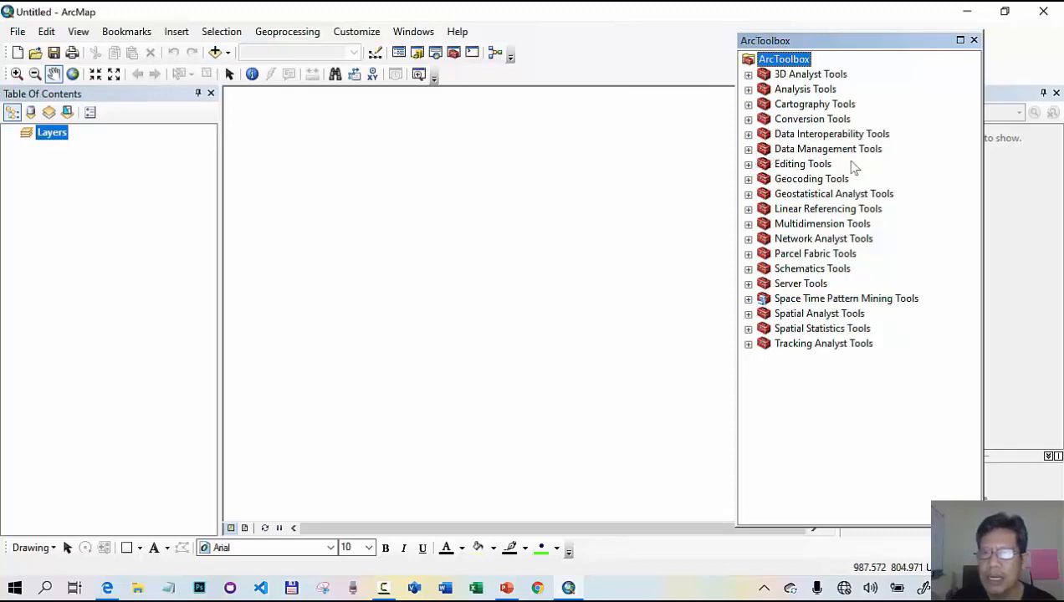
{"action": "left_click", "coordinate": [748, 149]}
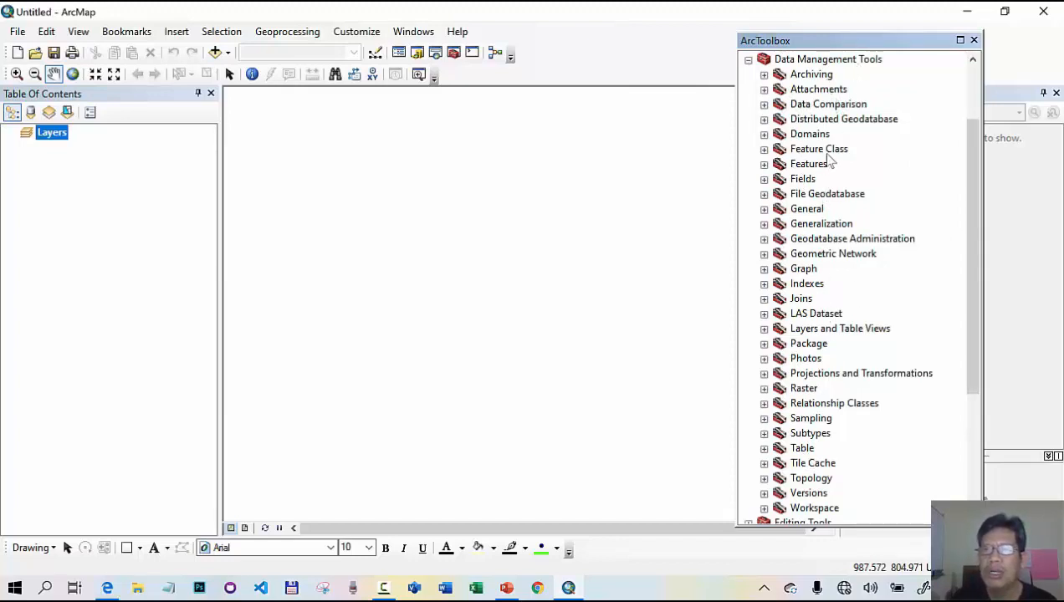
{"action": "left_click", "coordinate": [764, 164]}
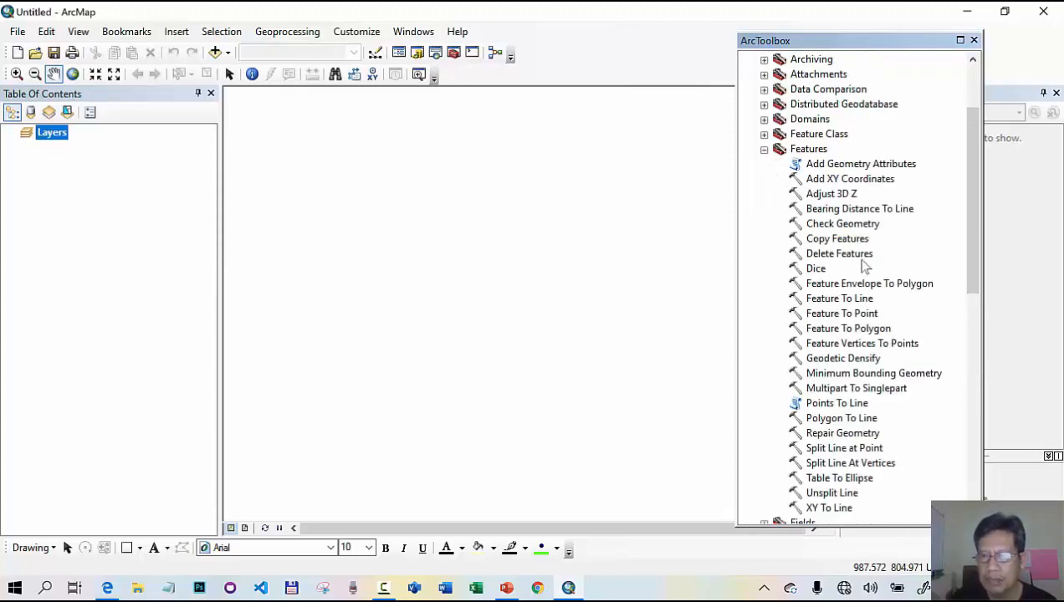
{"action": "scroll", "coordinate": [878, 266], "scroll_direction": "down", "scroll_amount": 3}
{"action": "scroll", "coordinate": [878, 267], "scroll_direction": "up", "scroll_amount": 2}
{"action": "scroll", "coordinate": [880, 266], "scroll_direction": "up", "scroll_amount": 2}
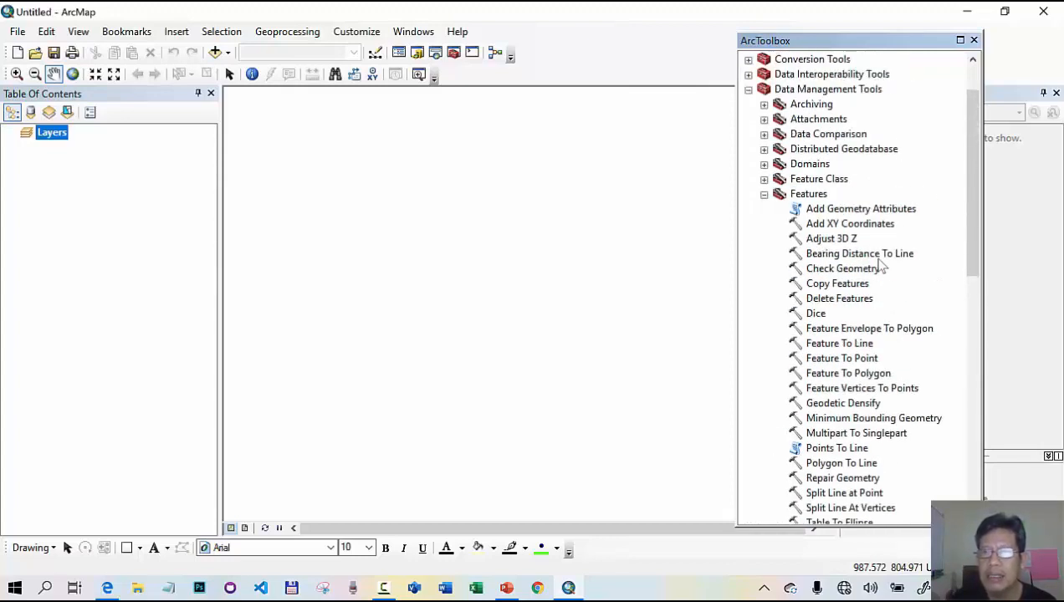
{"action": "scroll", "coordinate": [880, 266], "scroll_direction": "up", "scroll_amount": 2}
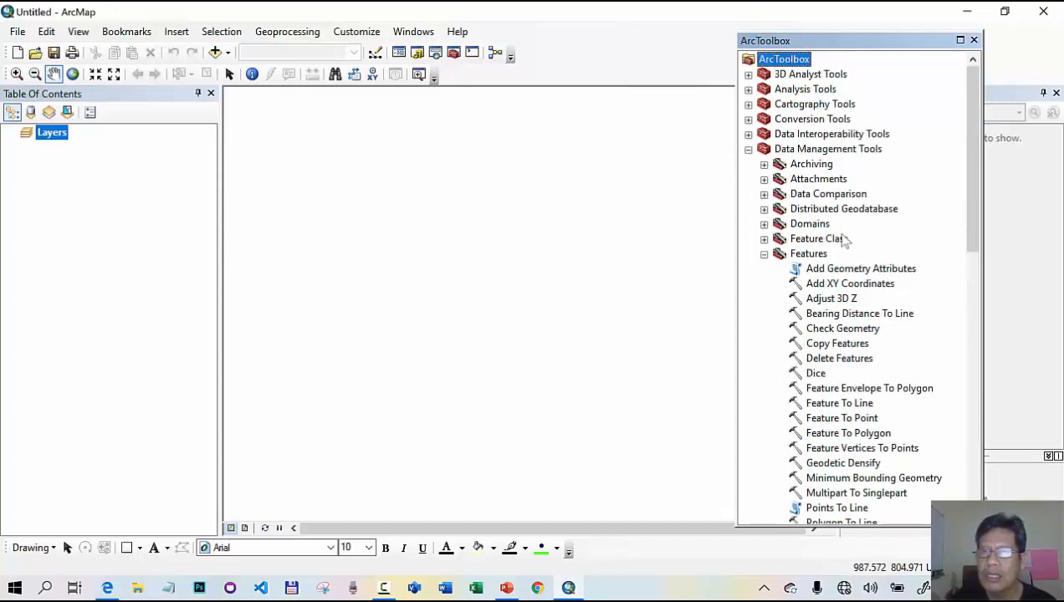
{"action": "left_click", "coordinate": [749, 149]}
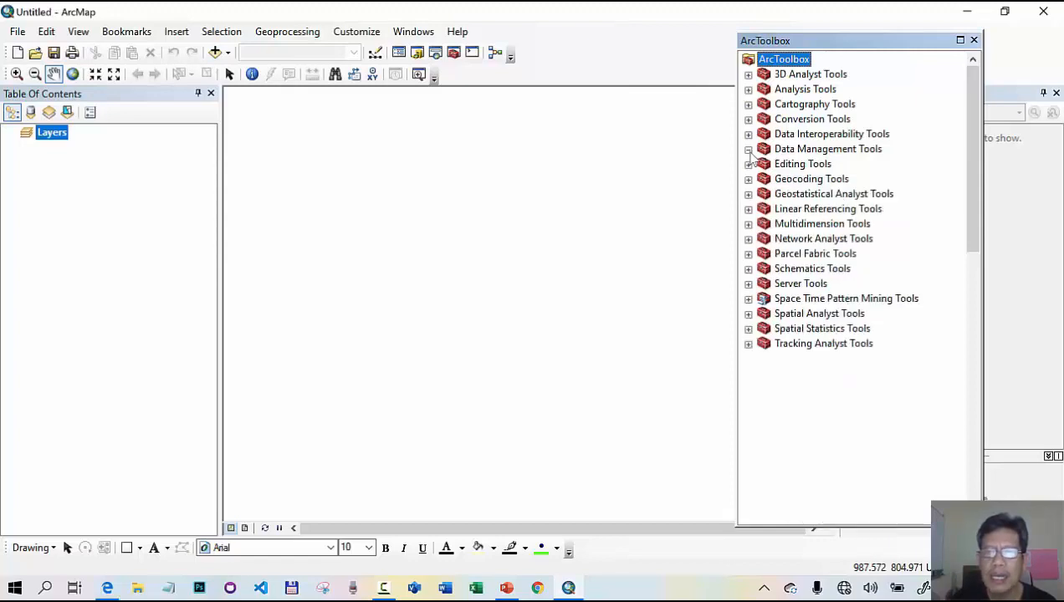
{"action": "left_click", "coordinate": [975, 40]}
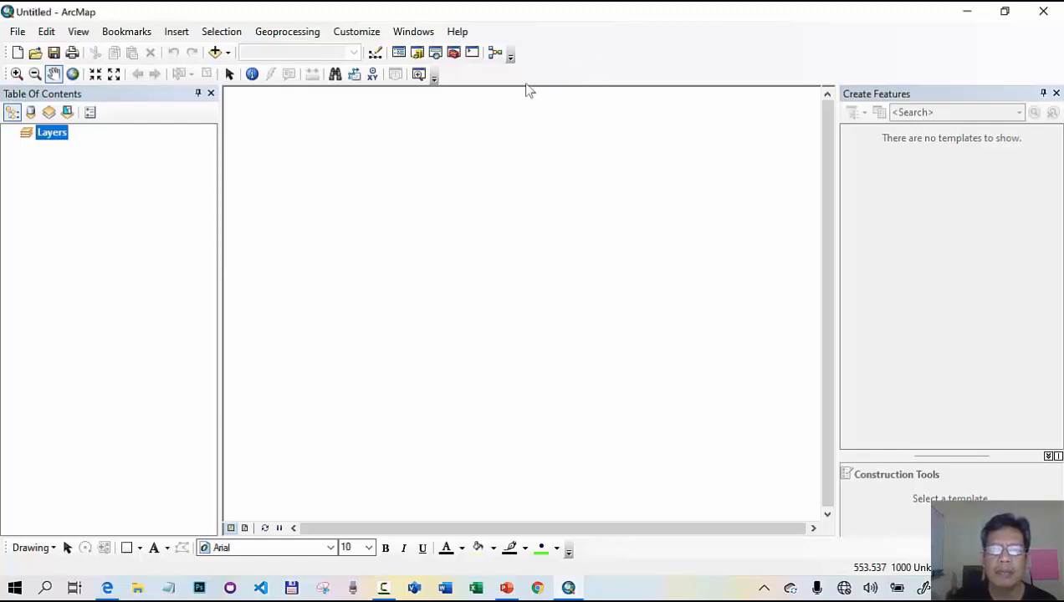
- Show the Editor toolbar and dock it beside the Tools toolbar above the map
{"action": "right_click", "coordinate": [647, 51]}
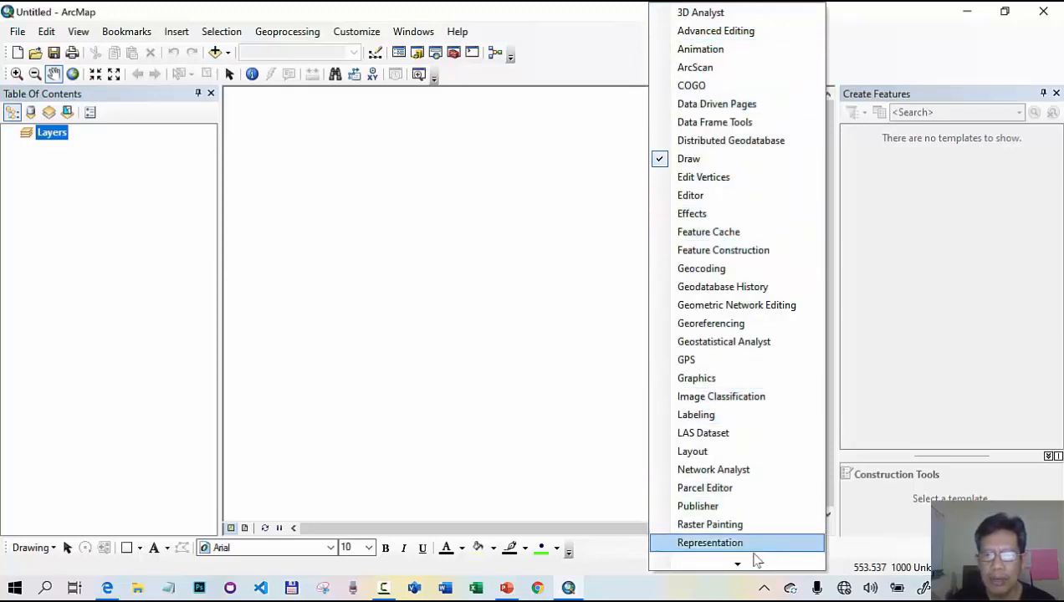
{"action": "mouse_move", "coordinate": [740, 566]}
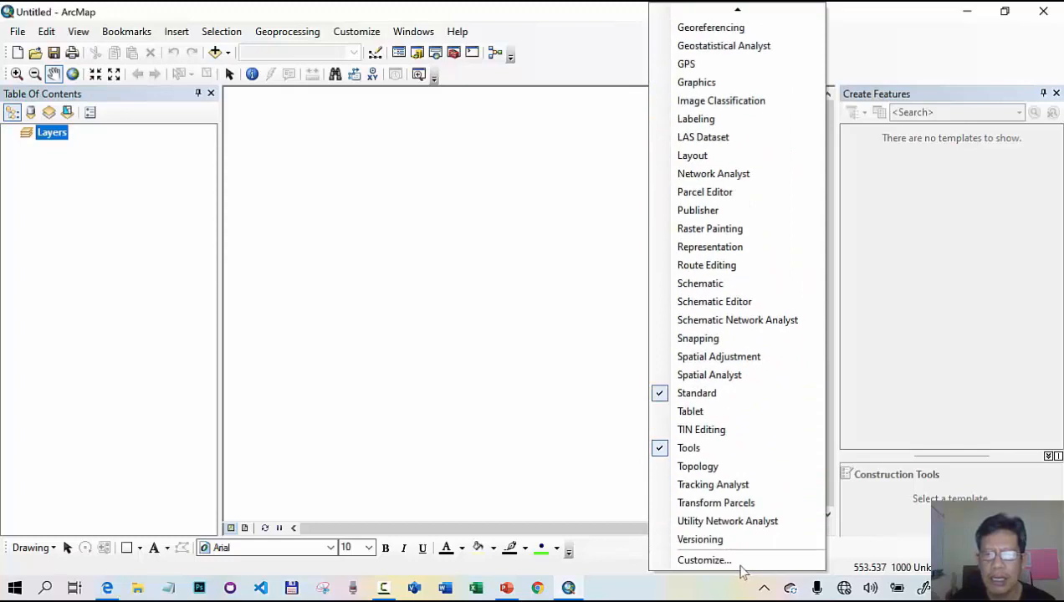
{"action": "mouse_move", "coordinate": [736, 10]}
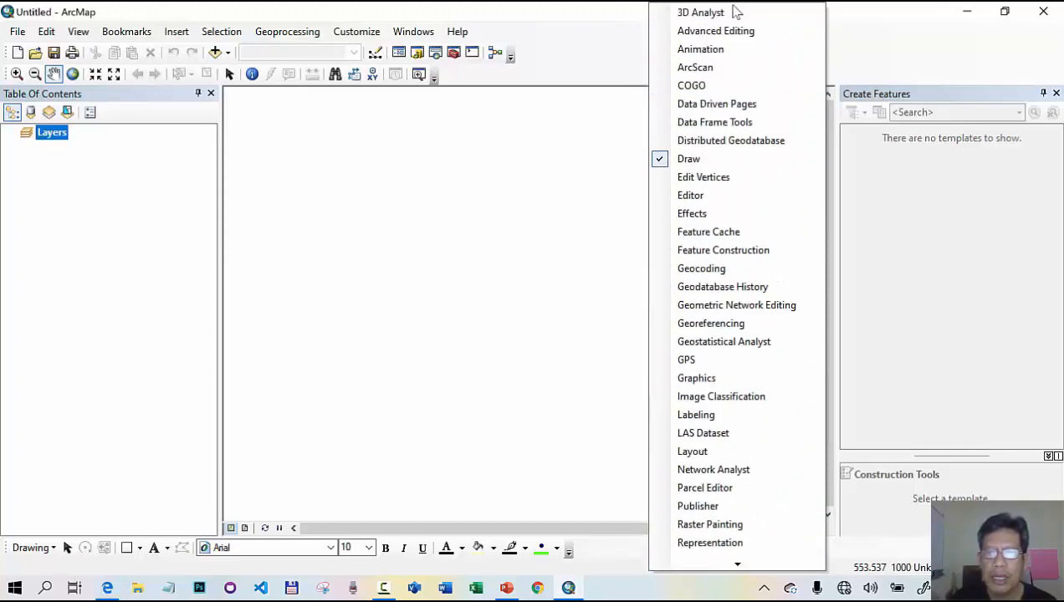
{"action": "left_click", "coordinate": [662, 198]}
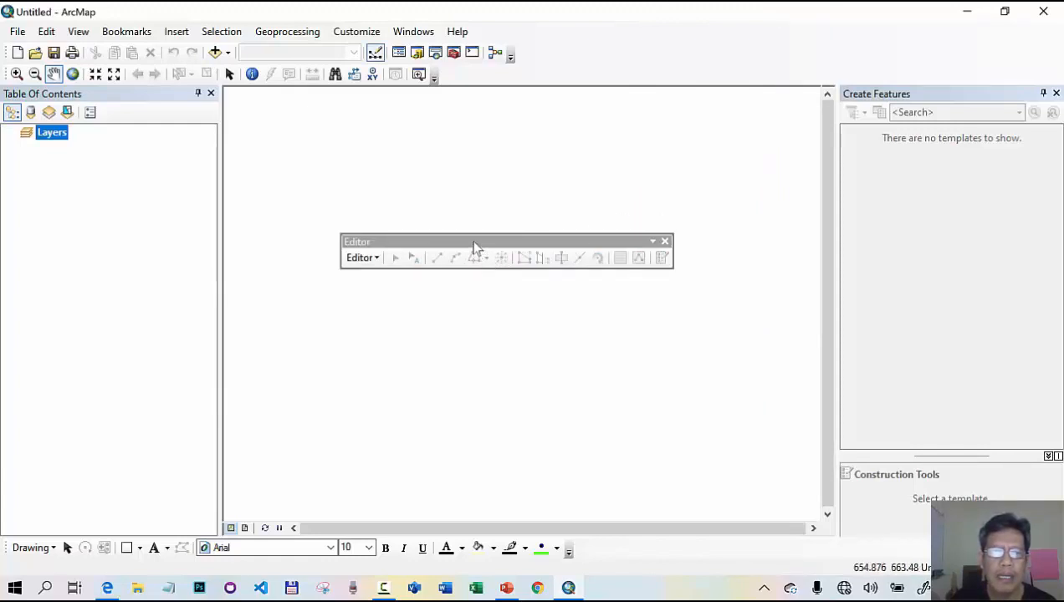
{"action": "left_click_drag", "start_coordinate": [473, 242], "coordinate": [475, 241]}
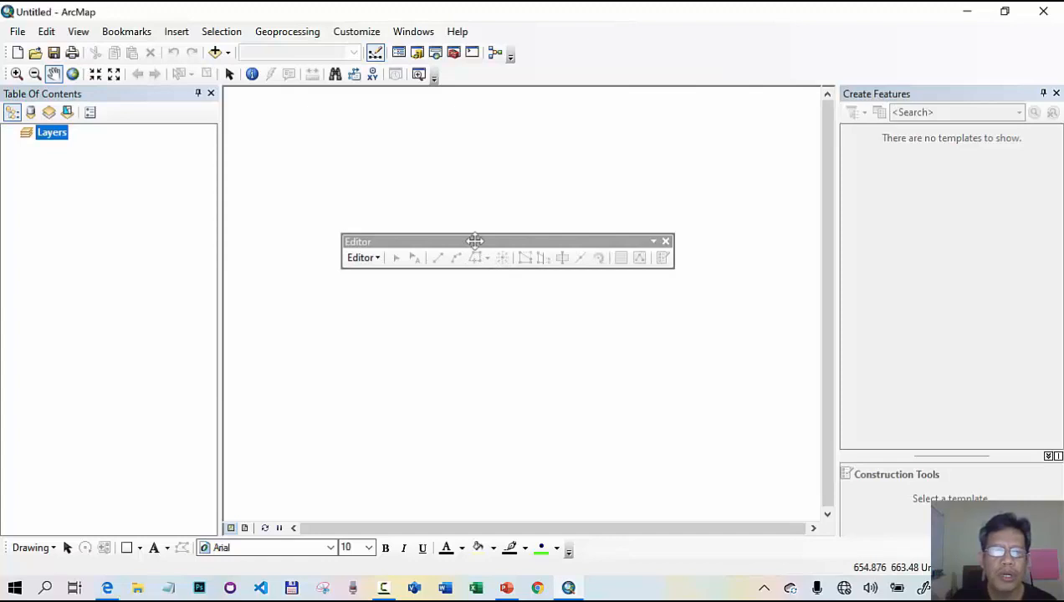
{"action": "left_click_drag", "start_coordinate": [475, 241], "coordinate": [554, 74]}
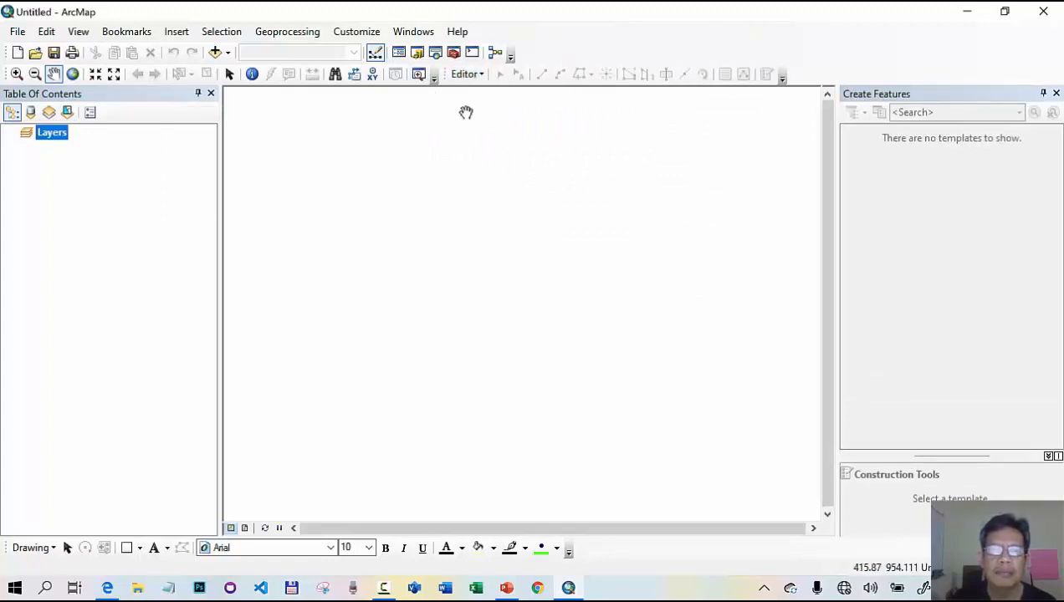
- Show the Georeferencing toolbar and float it over the map area
{"action": "right_click", "coordinate": [652, 50]}
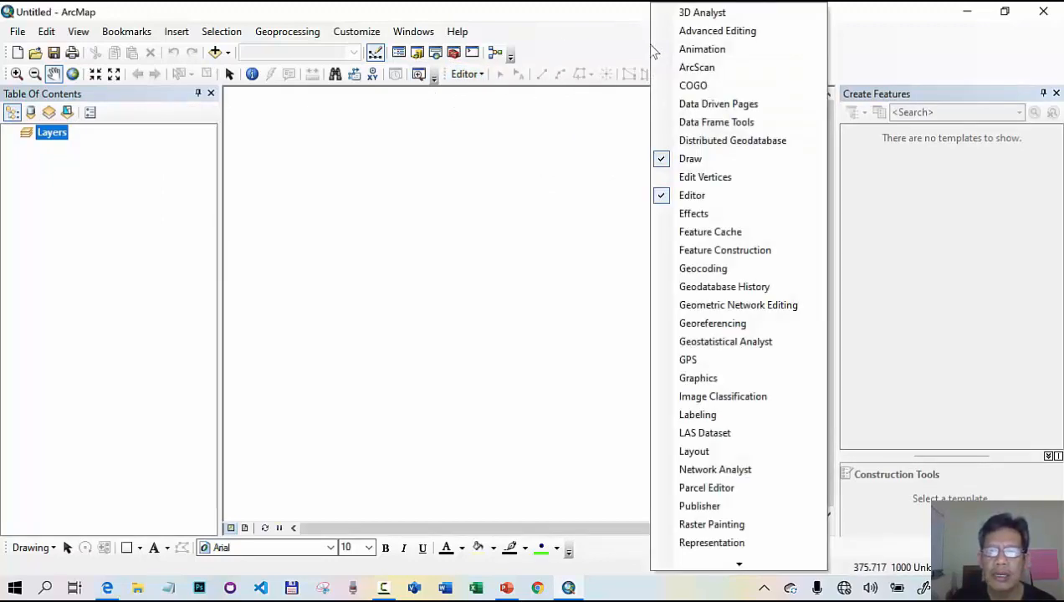
{"action": "left_click", "coordinate": [664, 329]}
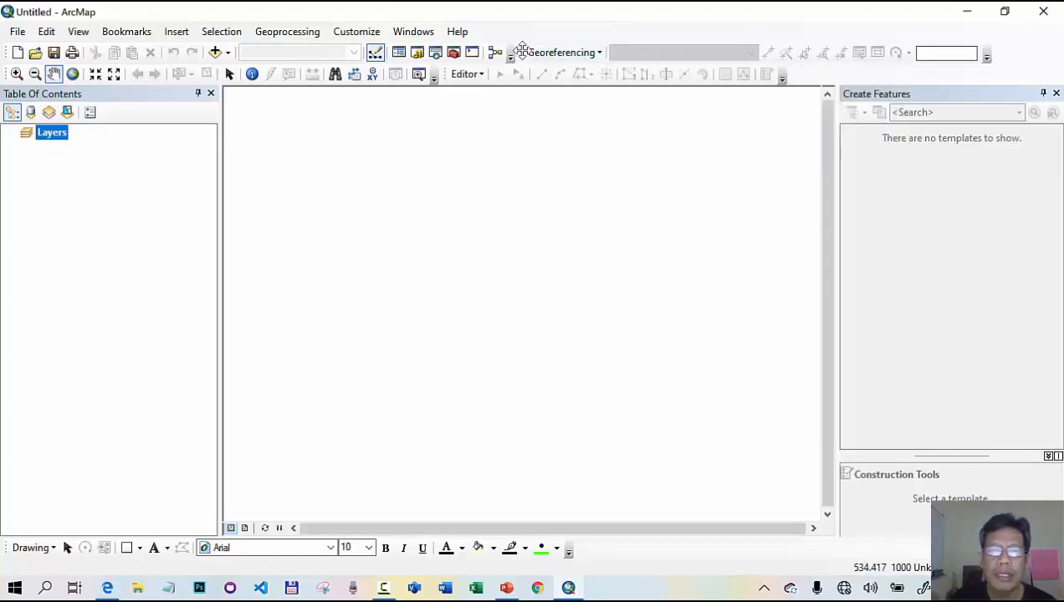
{"action": "left_click_drag", "start_coordinate": [522, 51], "coordinate": [348, 227]}
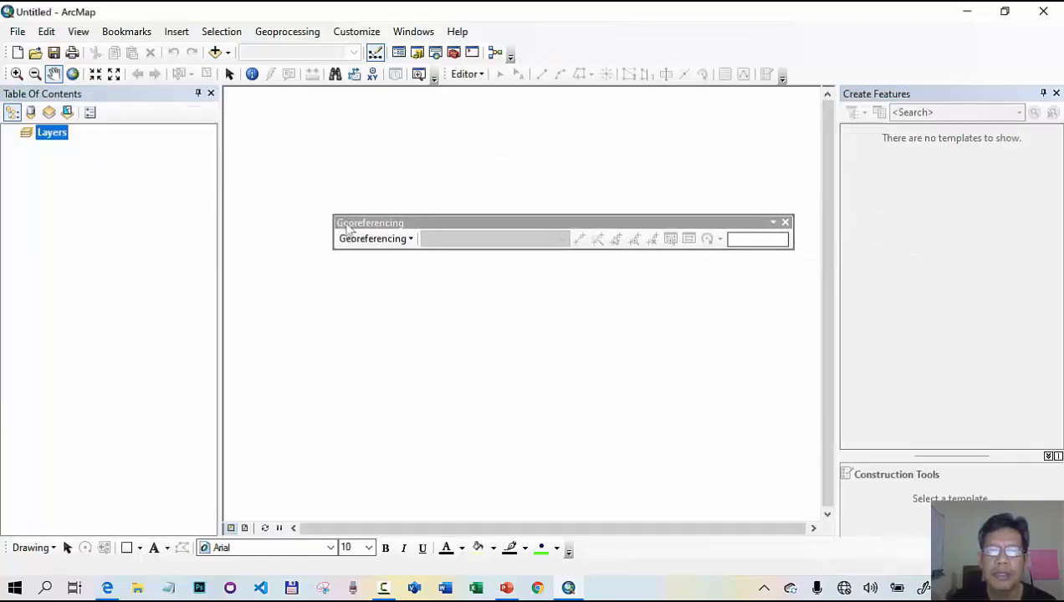
- Close the floating Georeferencing toolbar, and undock and close the Editor toolbar
{"action": "left_click", "coordinate": [785, 223]}
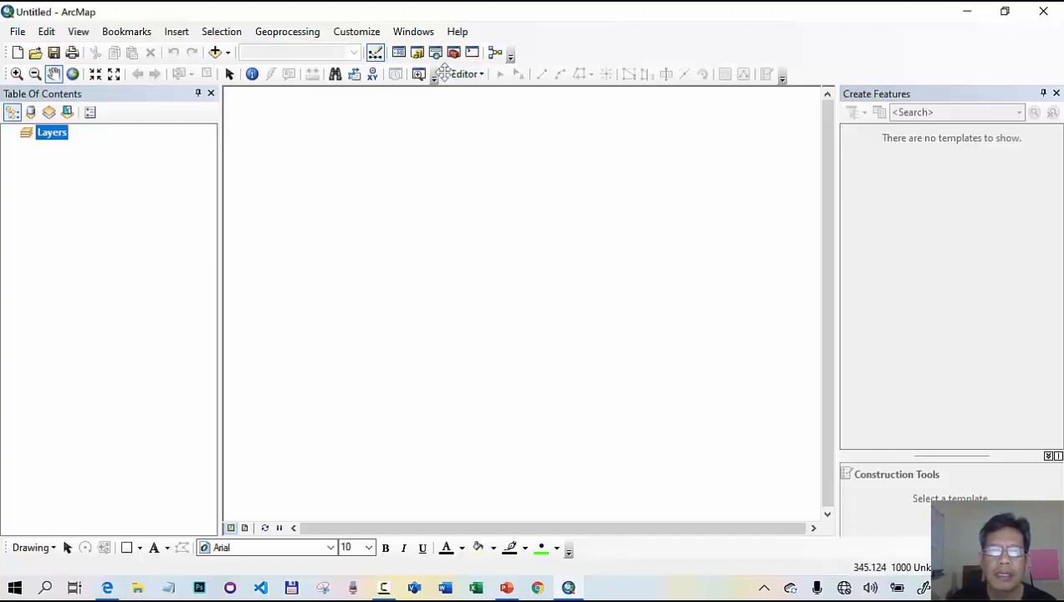
{"action": "left_click_drag", "start_coordinate": [444, 73], "coordinate": [400, 173]}
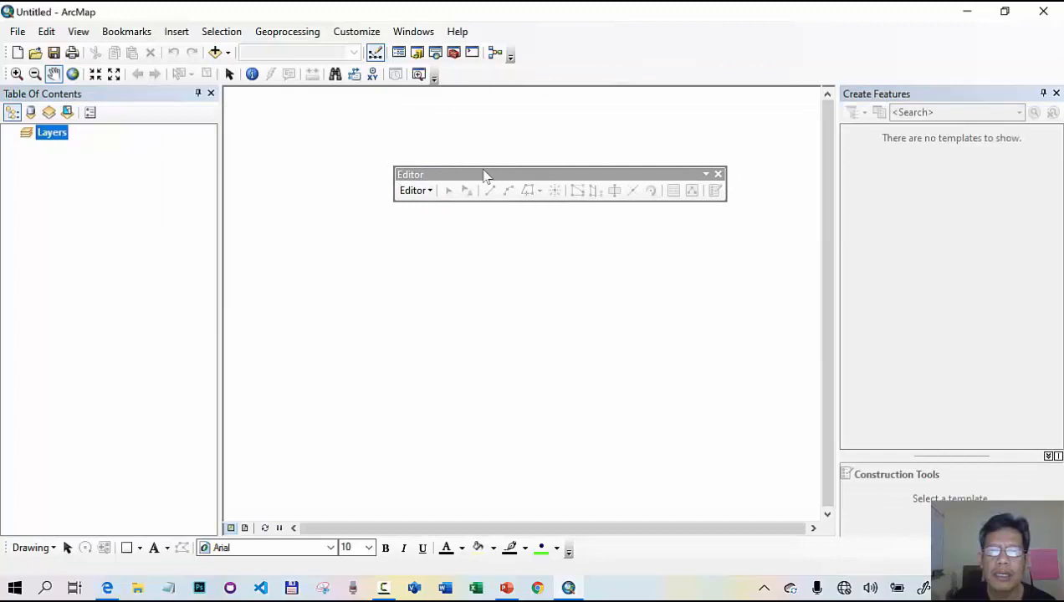
{"action": "left_click", "coordinate": [718, 175]}
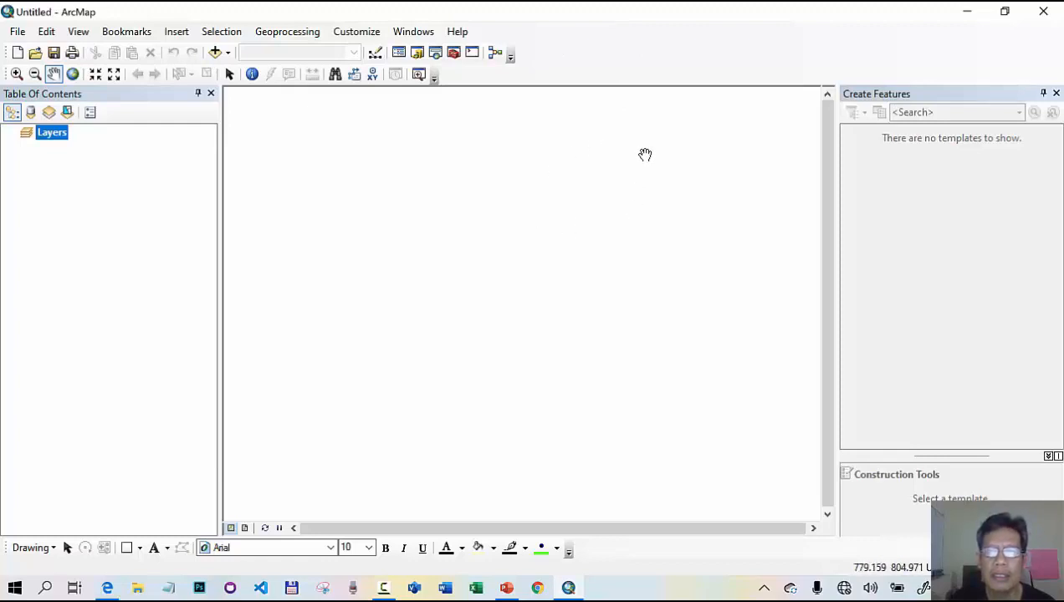
- Open the Catalog window to view its folder connections, and close it
{"action": "left_click", "coordinate": [417, 53]}
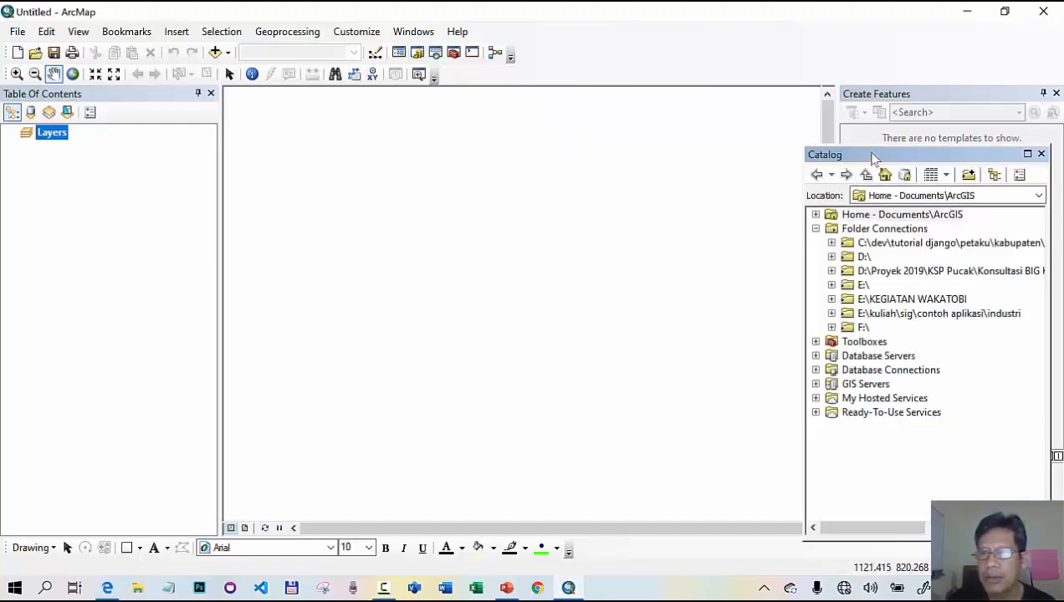
{"action": "left_click_drag", "start_coordinate": [872, 159], "coordinate": [819, 127]}
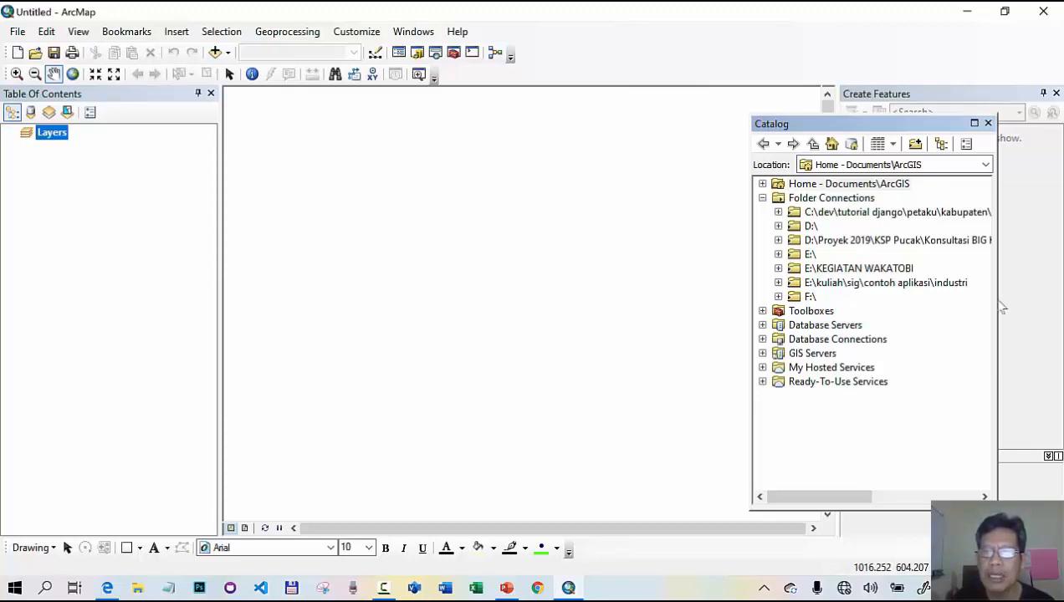
{"action": "left_click", "coordinate": [988, 123]}
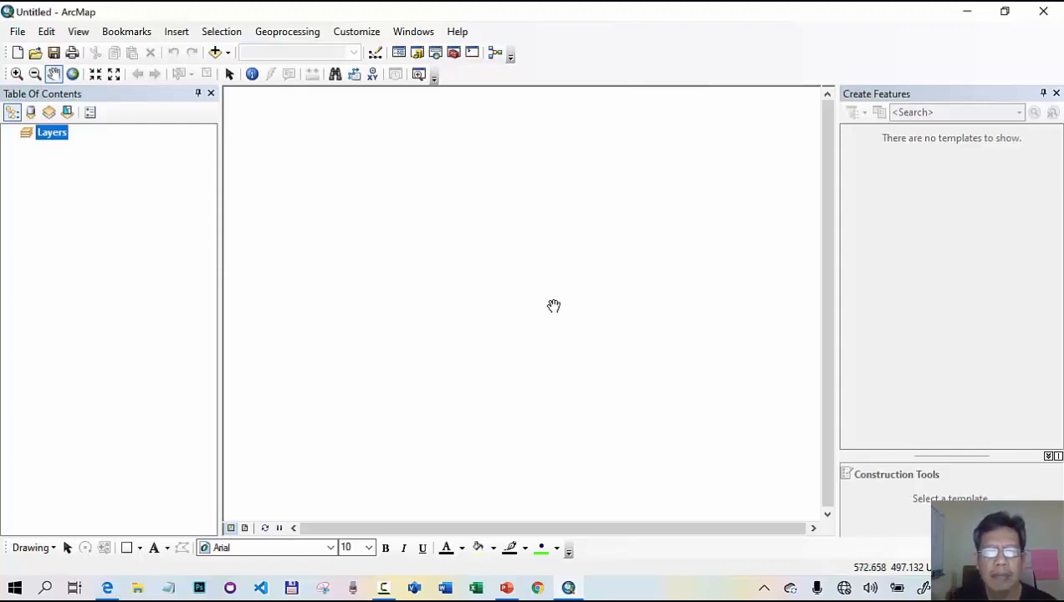
- Add the district boundary shapefile ADMINISTRASIKECAMATAN_AR_50K.shp from the gowa folder to the map
{"action": "left_click", "coordinate": [215, 52]}
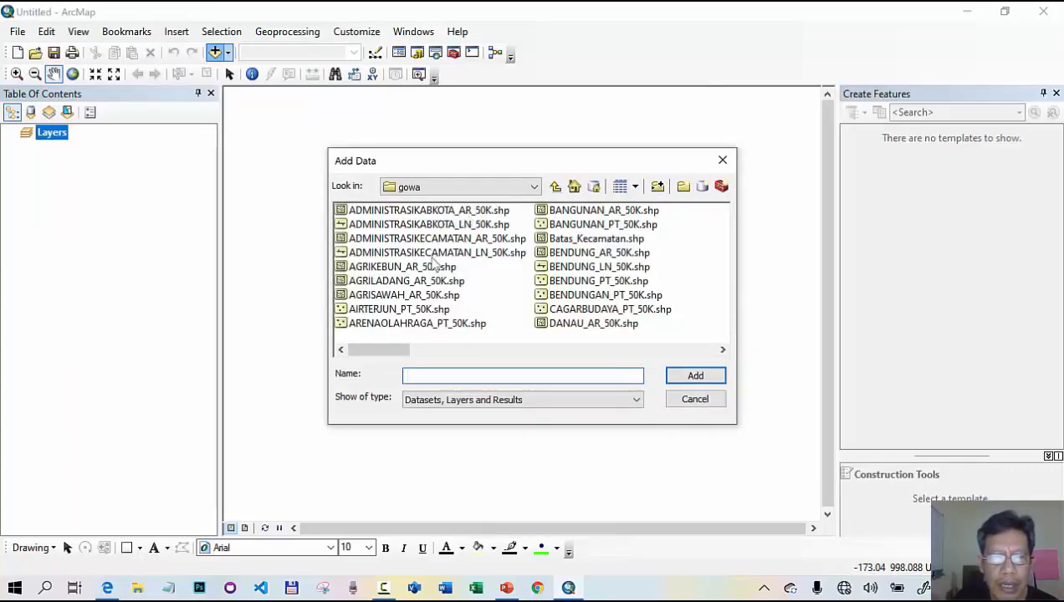
{"action": "left_click", "coordinate": [431, 238]}
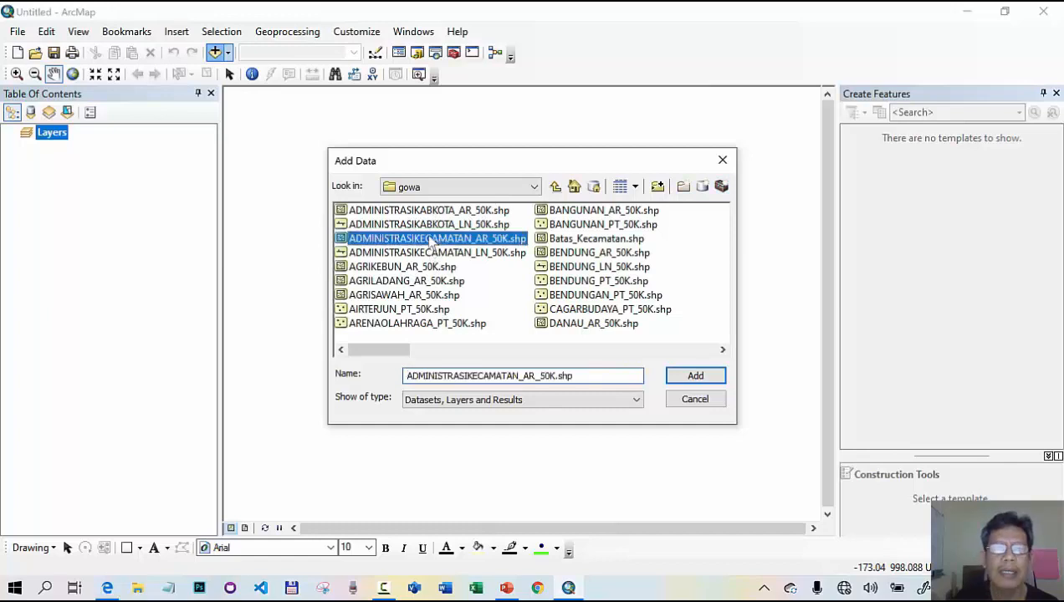
{"action": "left_click", "coordinate": [689, 378]}
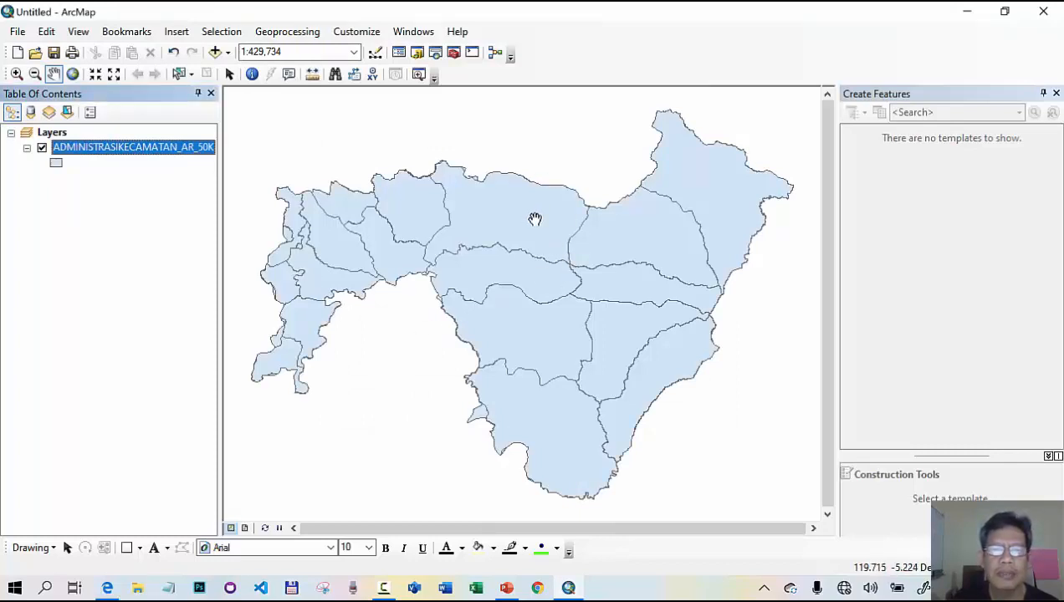
- Add the road shapefile JALAN_LN_50K.shp from the gowa folder to the map and dismiss the coordinate system warning
{"action": "left_click", "coordinate": [215, 53]}
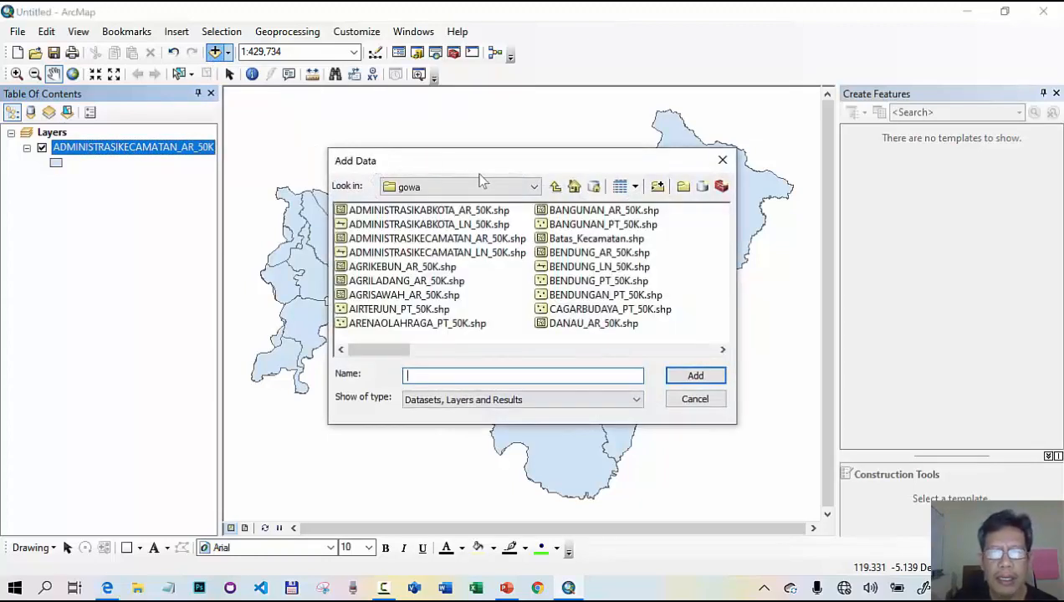
{"action": "left_click", "coordinate": [723, 351]}
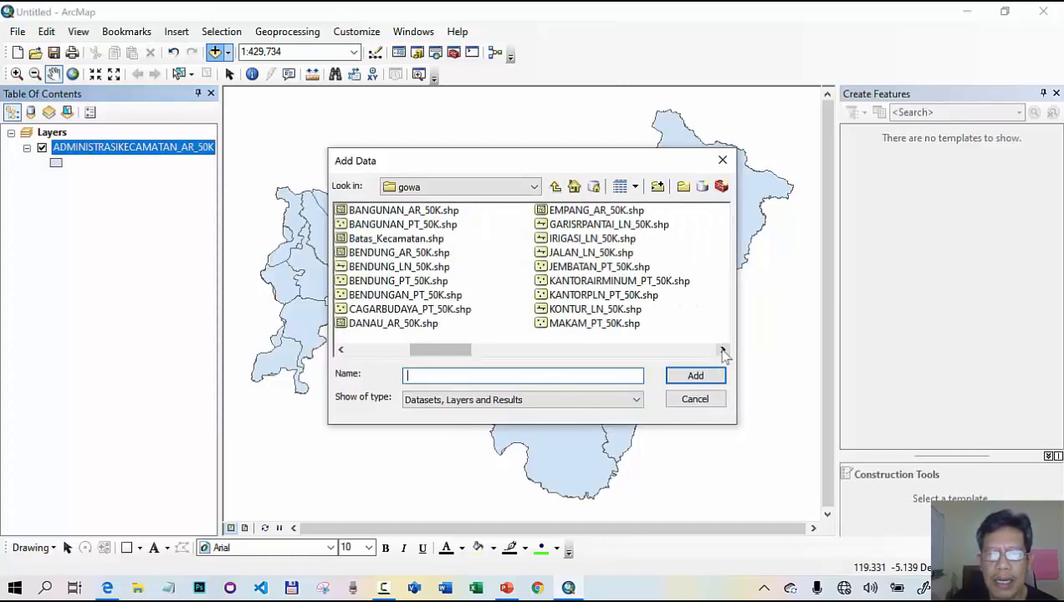
{"action": "left_click", "coordinate": [590, 253]}
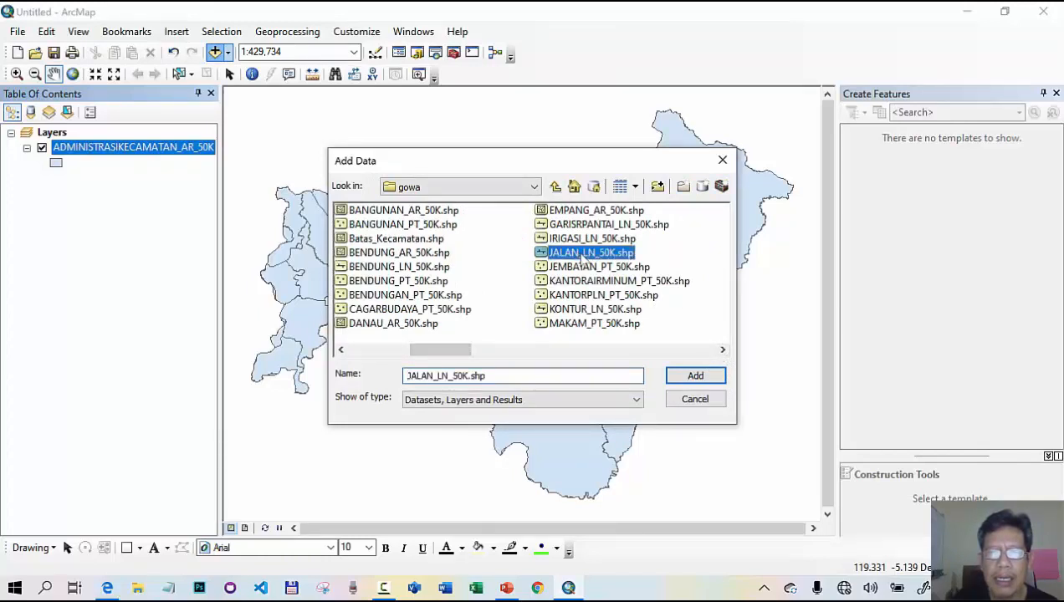
{"action": "left_click", "coordinate": [693, 378]}
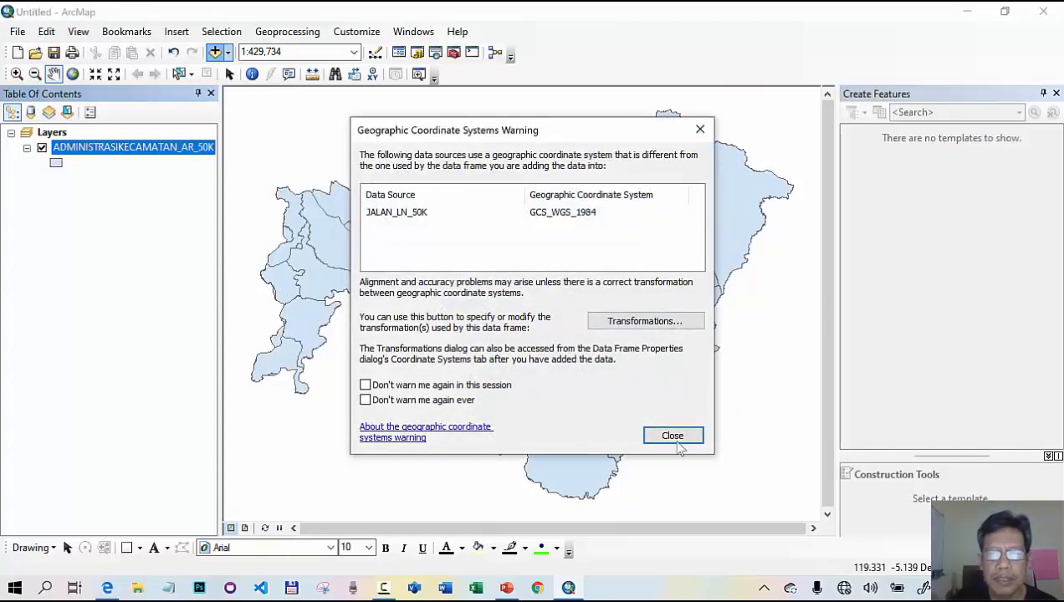
{"action": "left_click", "coordinate": [674, 436]}
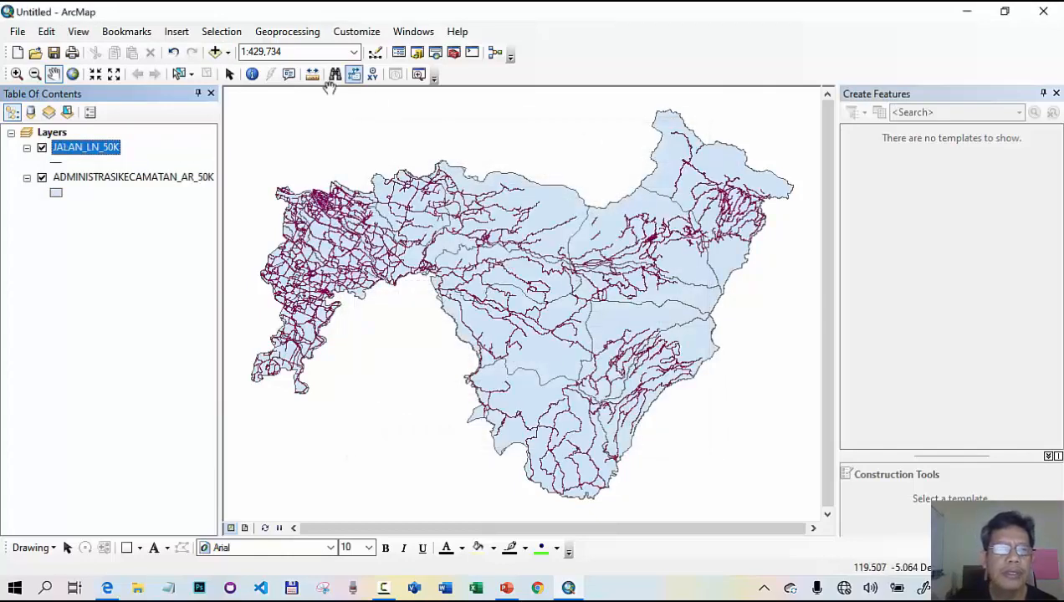
- Browse all the shapefiles available for adding from the gowa folder, and cancel without adding any
{"action": "left_click", "coordinate": [215, 52]}
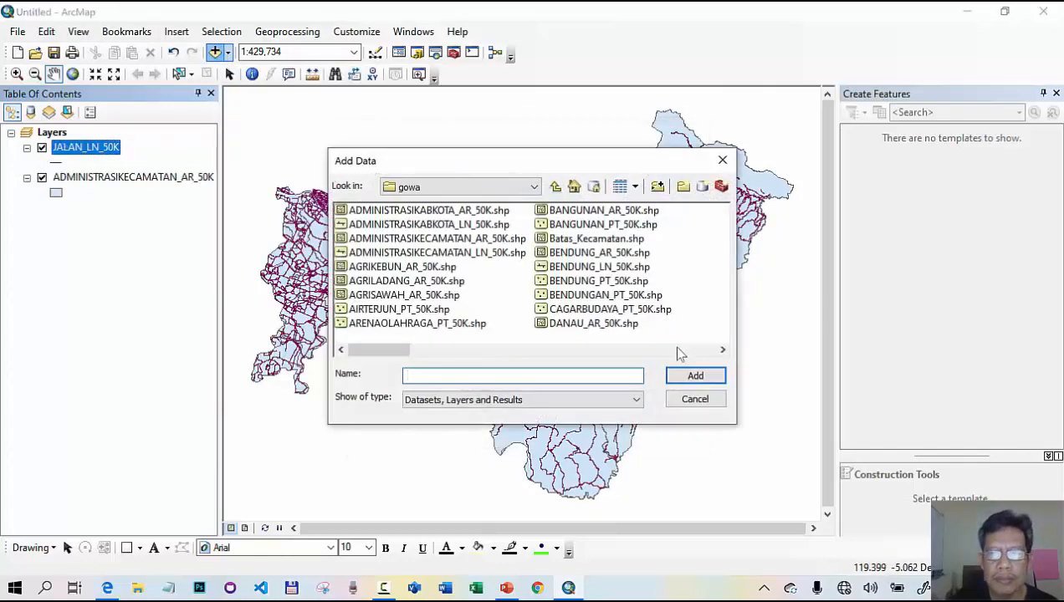
{"action": "left_click", "coordinate": [722, 350]}
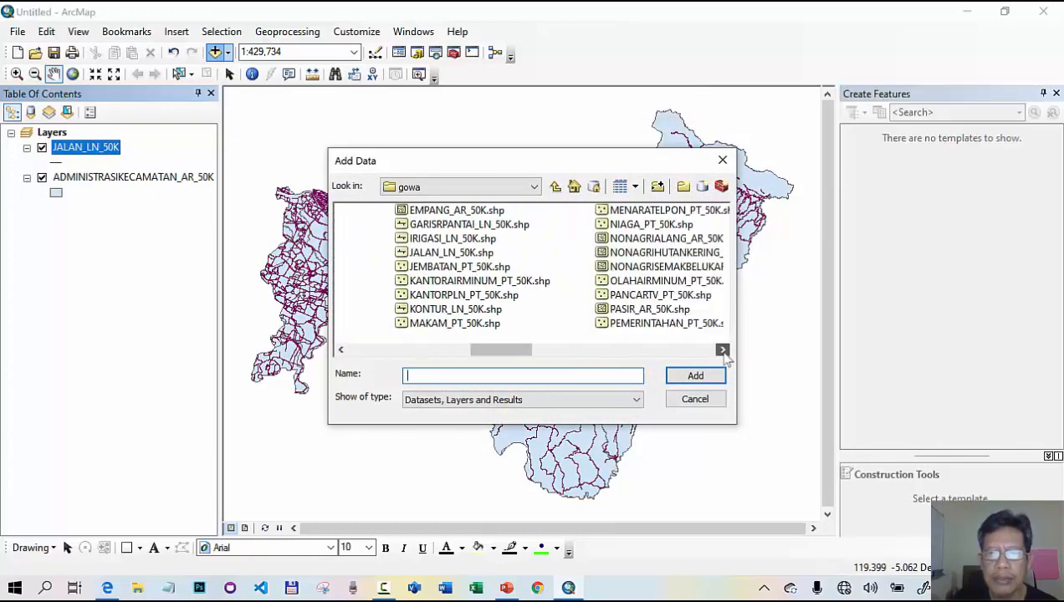
{"action": "left_click", "coordinate": [722, 349]}
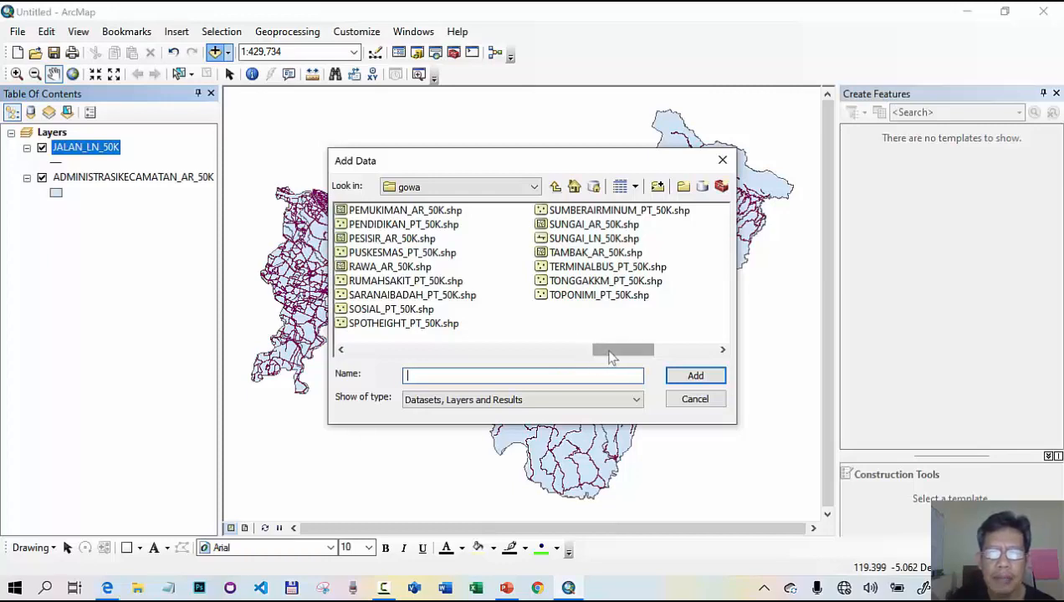
{"action": "left_click_drag", "start_coordinate": [611, 356], "coordinate": [352, 373]}
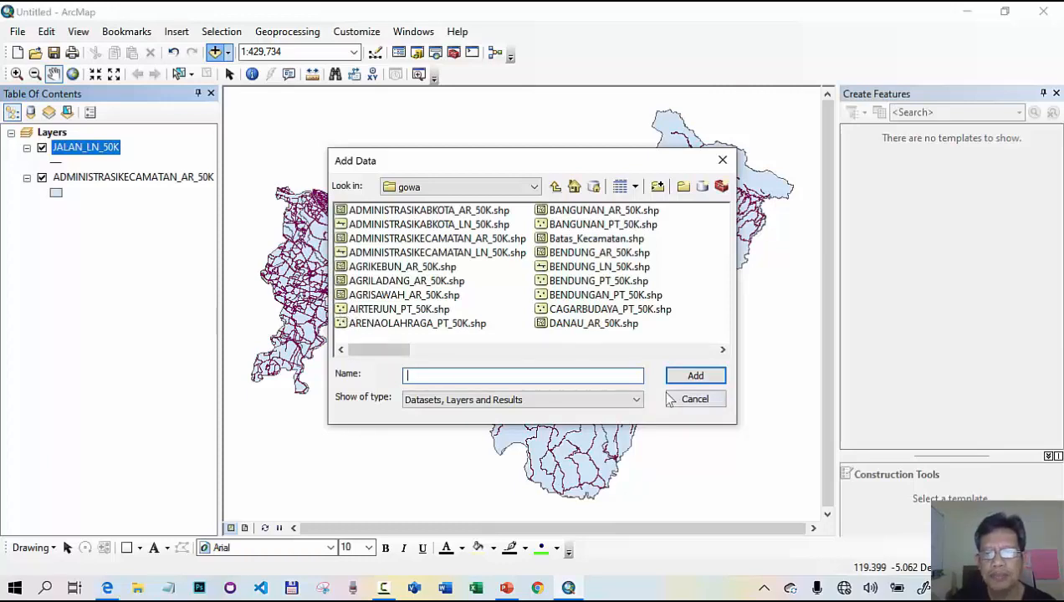
{"action": "left_click", "coordinate": [694, 400]}
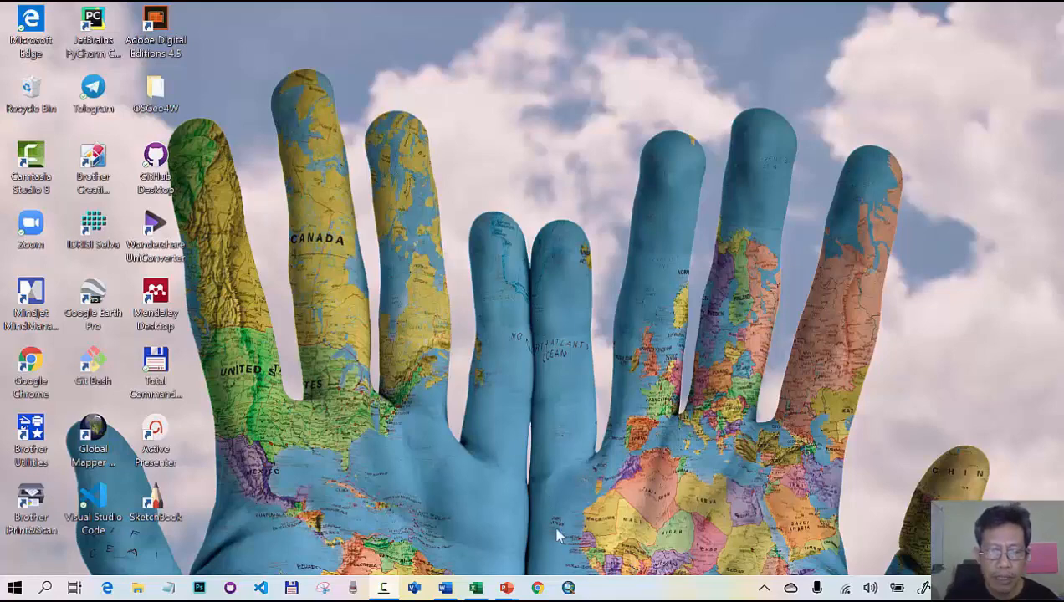
- Switch to Chrome and search Google for "download data spasial indonesia"
{"action": "left_click", "coordinate": [538, 589]}
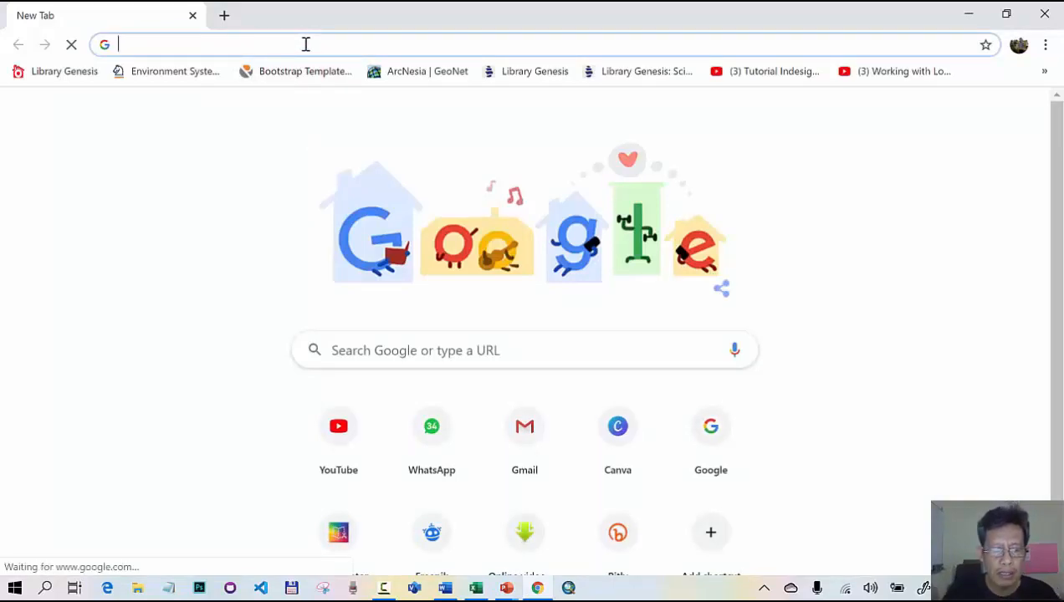
{"action": "type", "text": "download.osgeo.org"}
{"action": "key", "text": "Return"}
{"action": "type", "text": "d"}
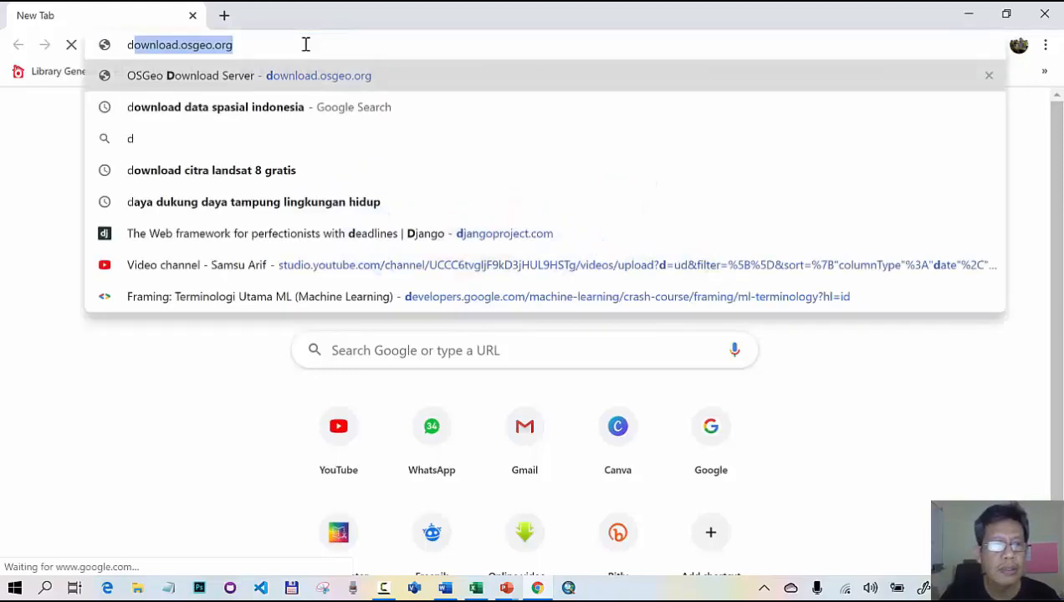
{"action": "type", "text": "ownloa"}
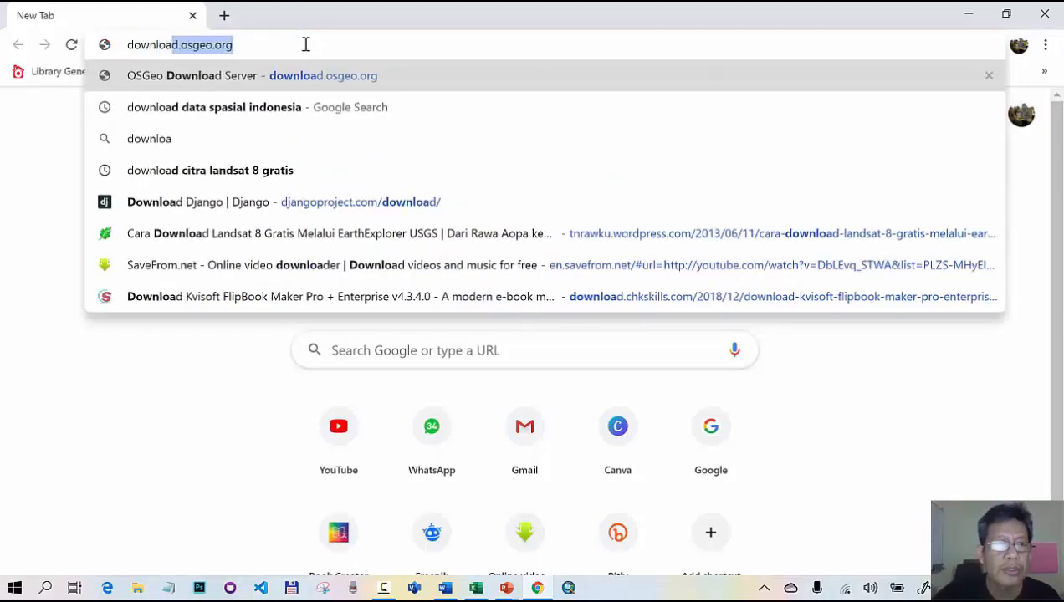
{"action": "type", "text": "d d"}
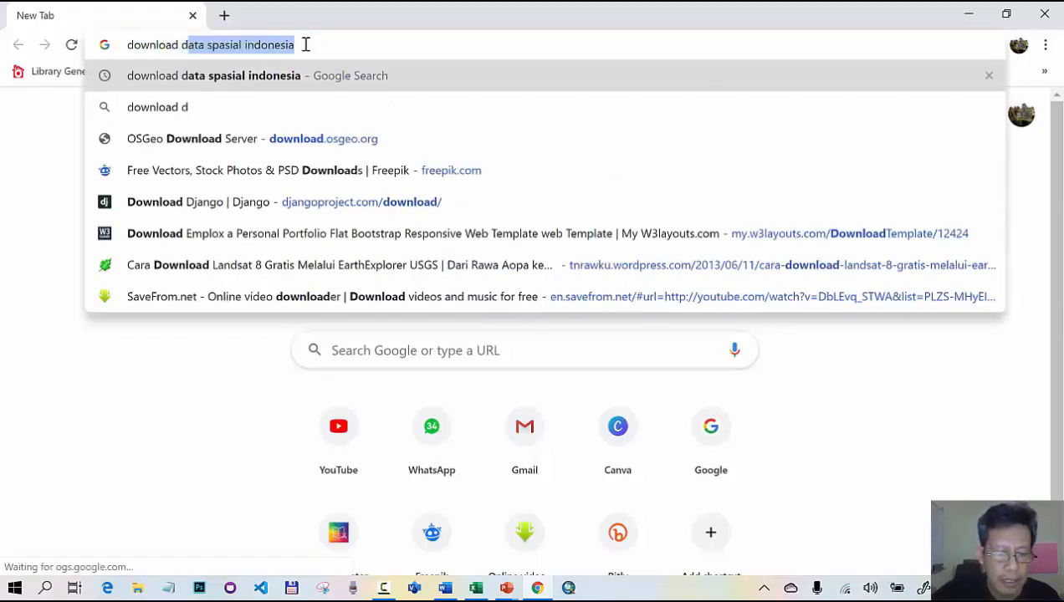
{"action": "type", "text": "ata"}
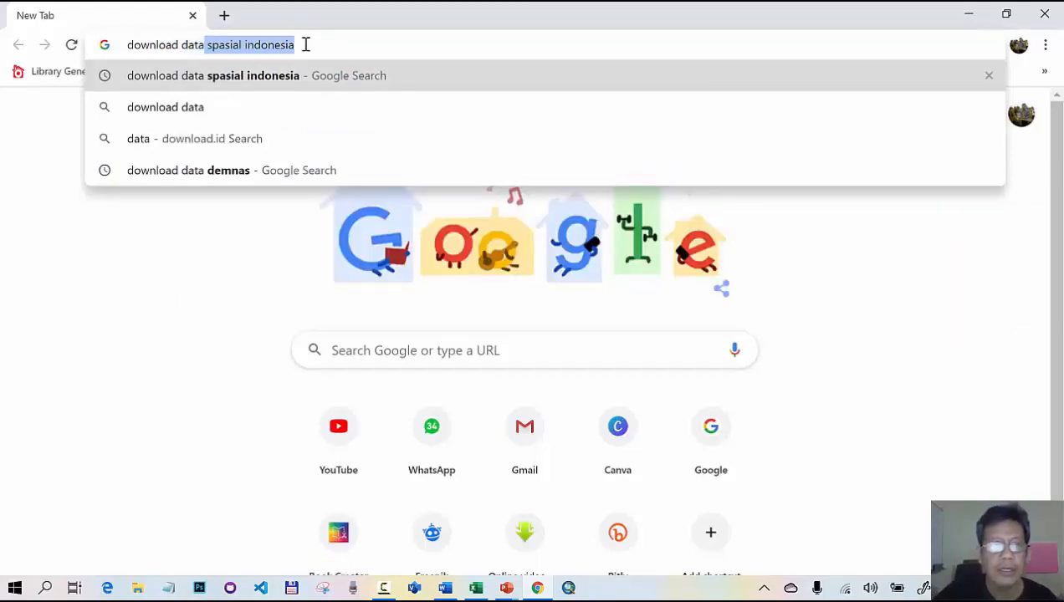
{"action": "key", "text": "Return"}
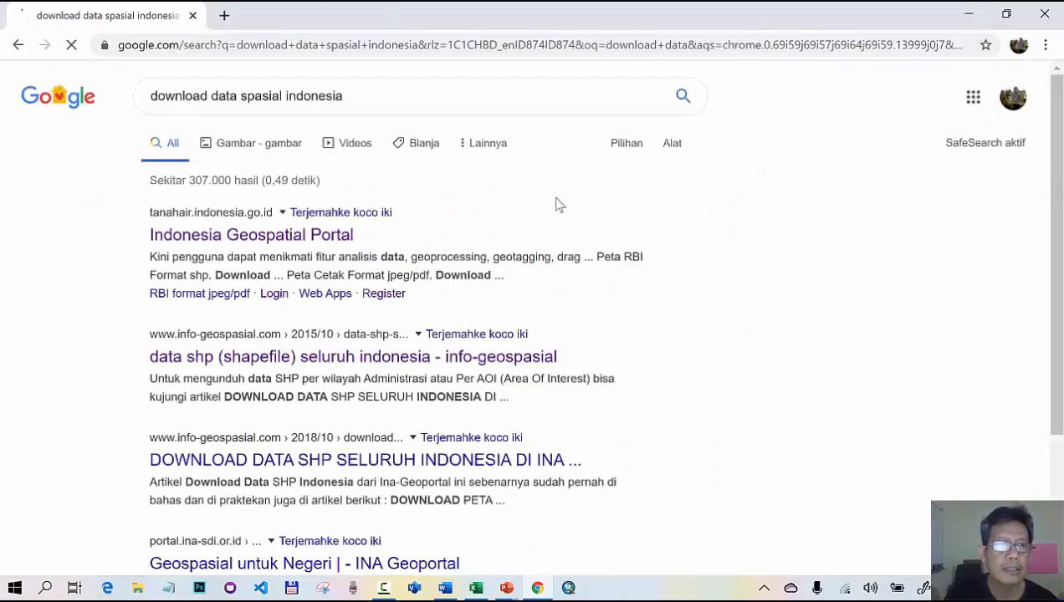
- Open the Indonesia Geospatial Portal search result in a new tab and switch to that tab
{"action": "left_click", "coordinate": [282, 243]}
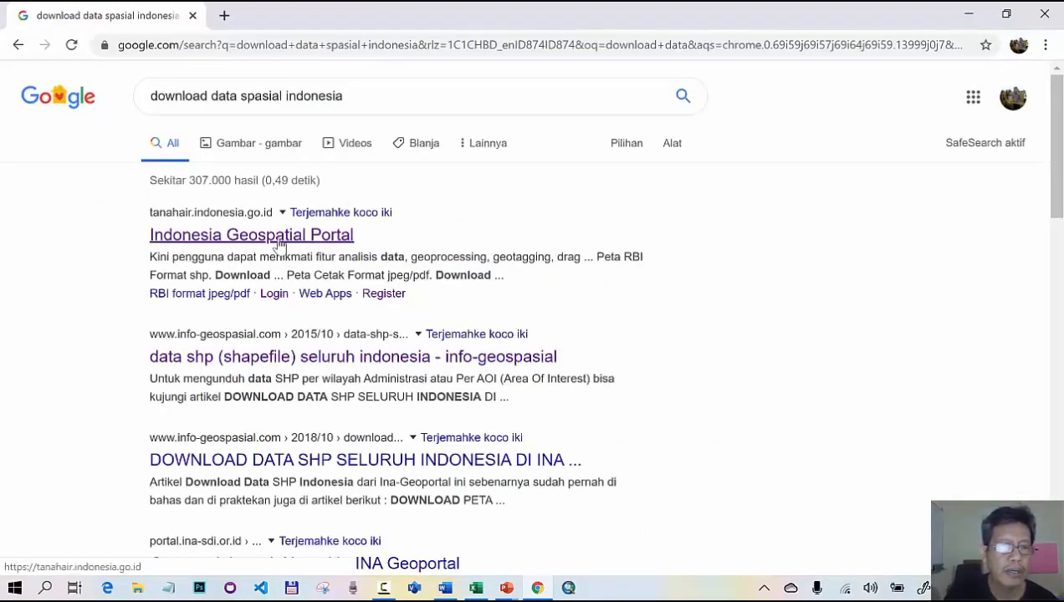
{"action": "left_click", "coordinate": [279, 242]}
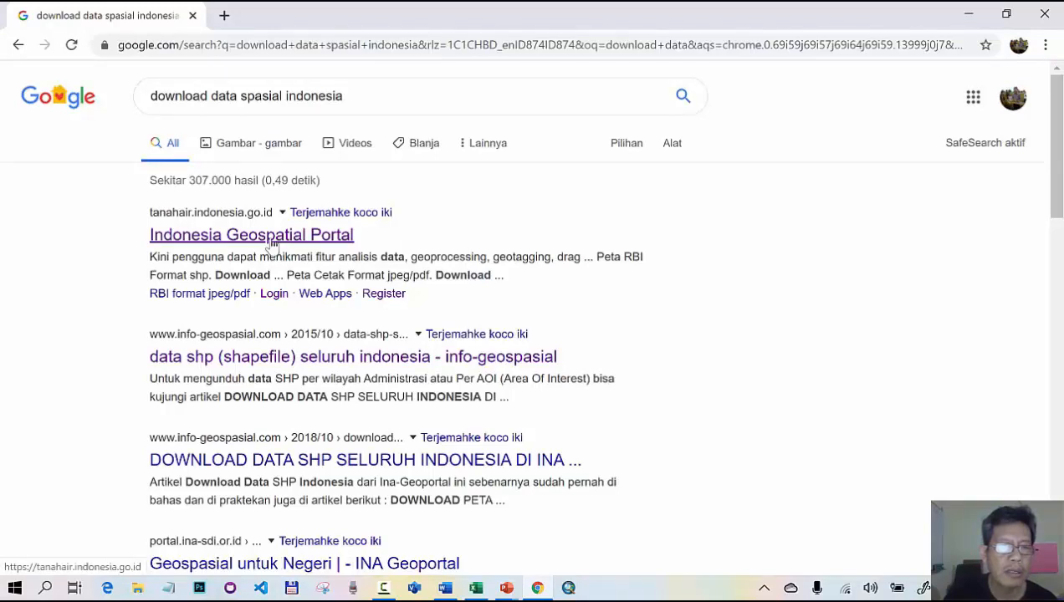
{"action": "right_click", "coordinate": [272, 243]}
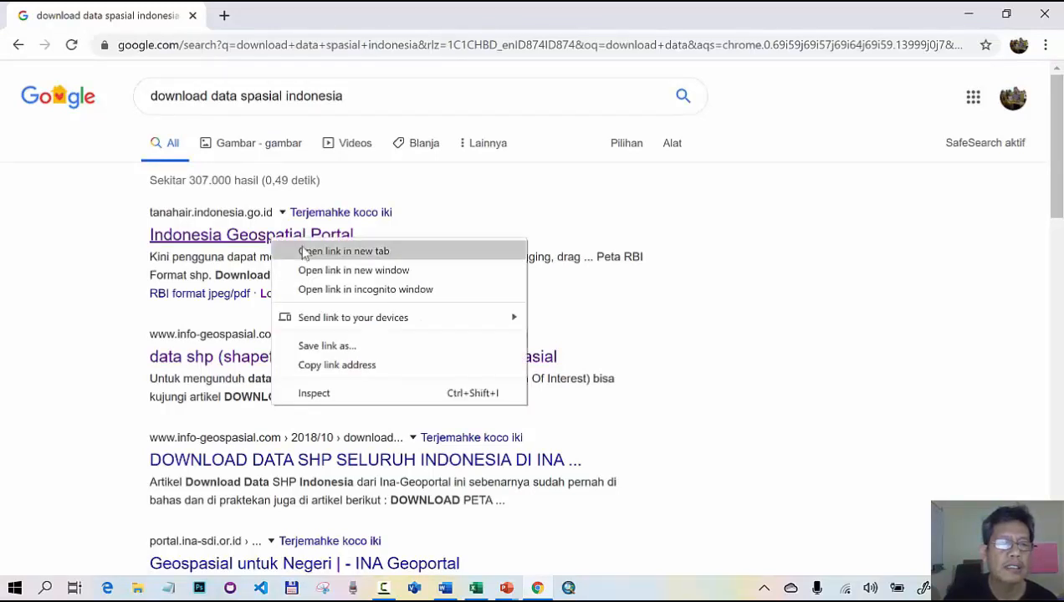
{"action": "left_click", "coordinate": [303, 251]}
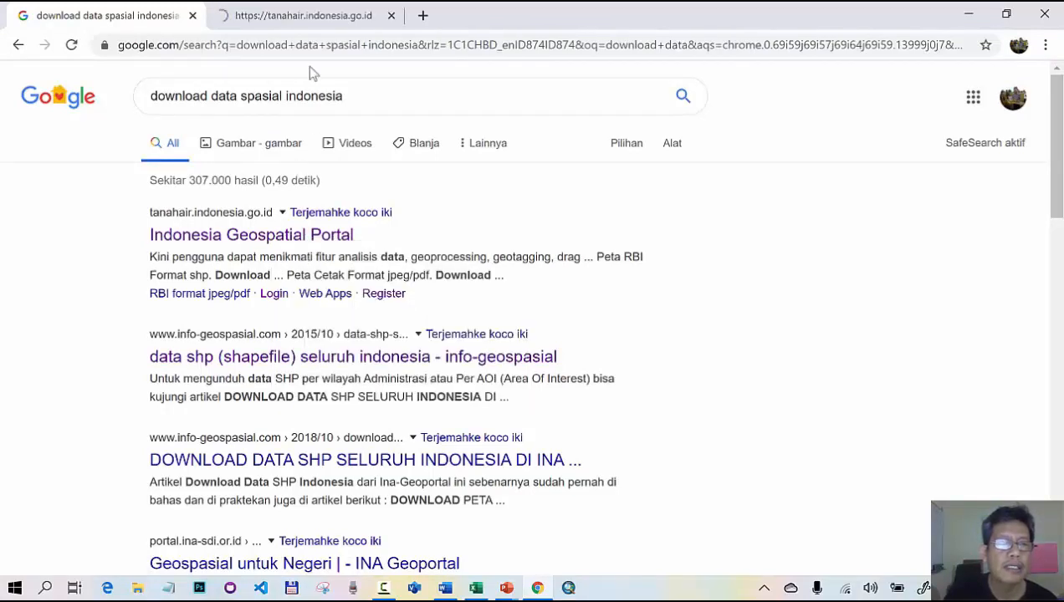
{"action": "left_click", "coordinate": [303, 19]}
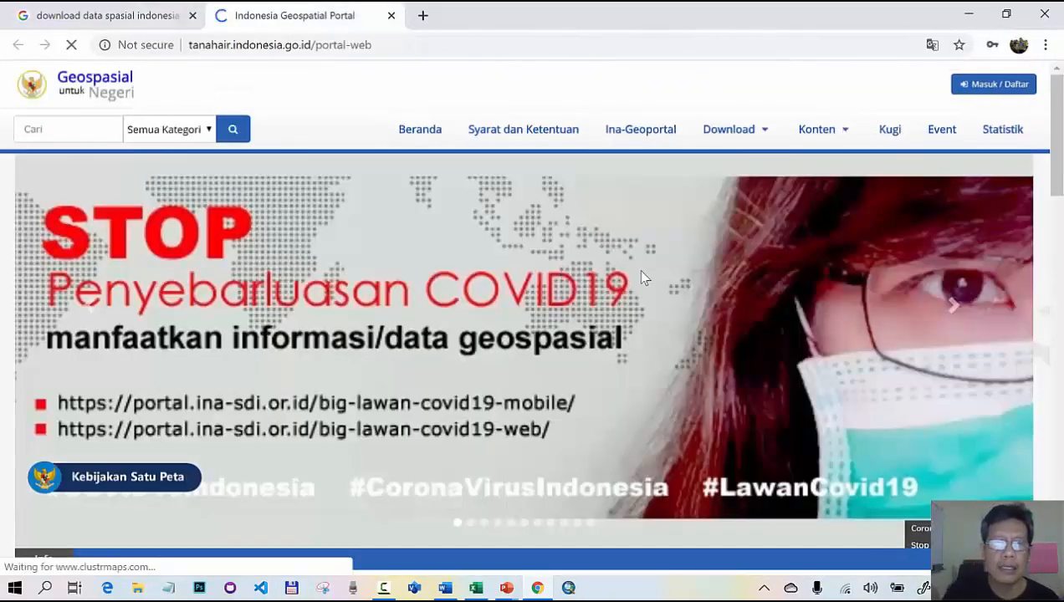
- Request the Peta RBI Format shp download by region (Per Wilayah), sign in with the saved credentials, and dismiss the download instructions
{"action": "scroll", "coordinate": [641, 276], "scroll_direction": "down", "scroll_amount": 1}
{"action": "scroll", "coordinate": [646, 286], "scroll_direction": "down", "scroll_amount": 2}
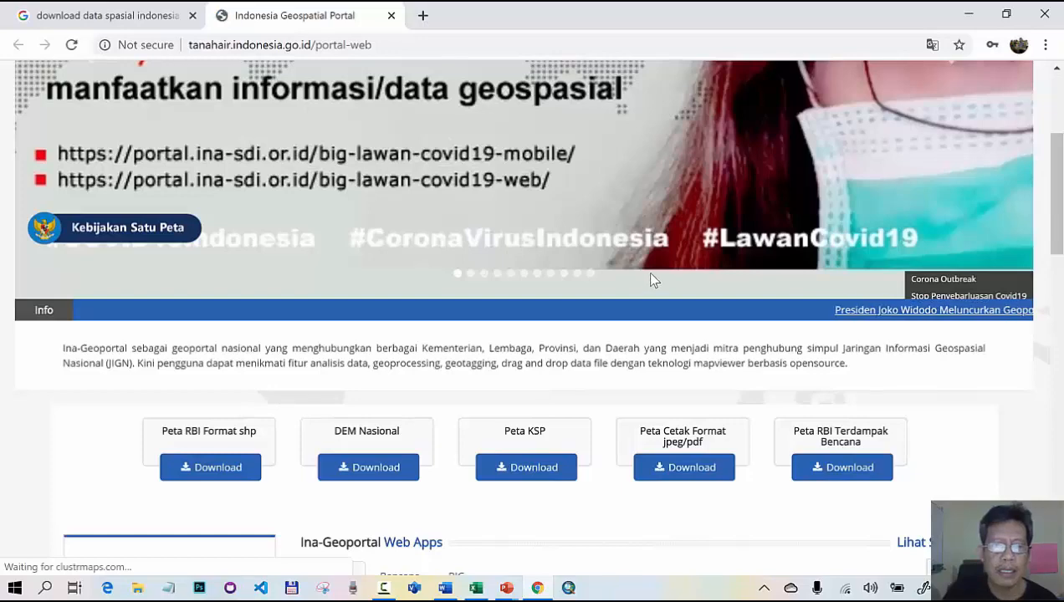
{"action": "scroll", "coordinate": [651, 280], "scroll_direction": "down", "scroll_amount": 2}
{"action": "scroll", "coordinate": [653, 277], "scroll_direction": "up", "scroll_amount": 5}
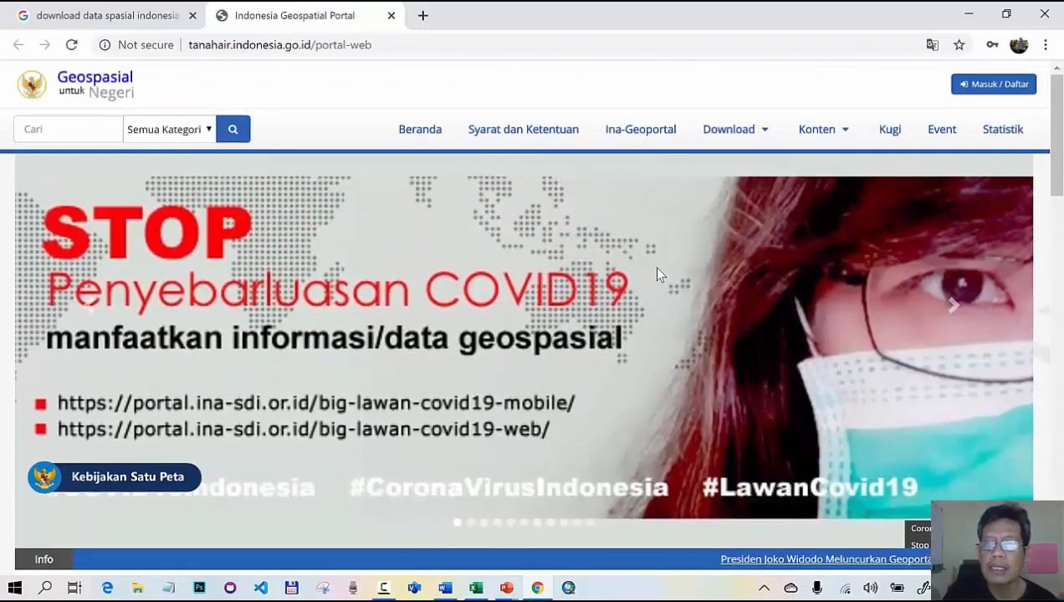
{"action": "scroll", "coordinate": [658, 269], "scroll_direction": "down", "scroll_amount": 3}
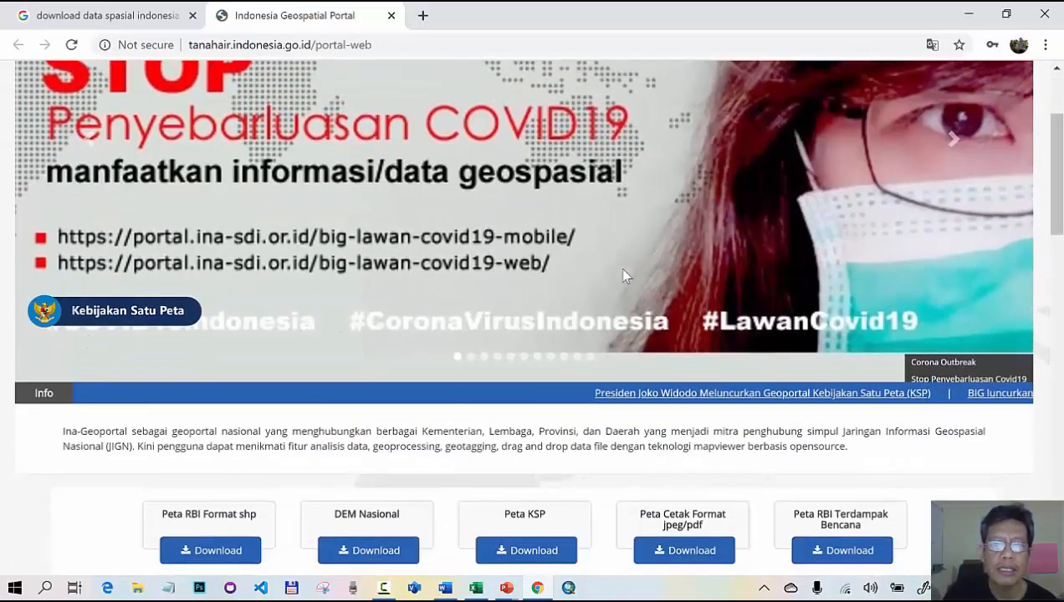
{"action": "scroll", "coordinate": [625, 272], "scroll_direction": "down", "scroll_amount": 2}
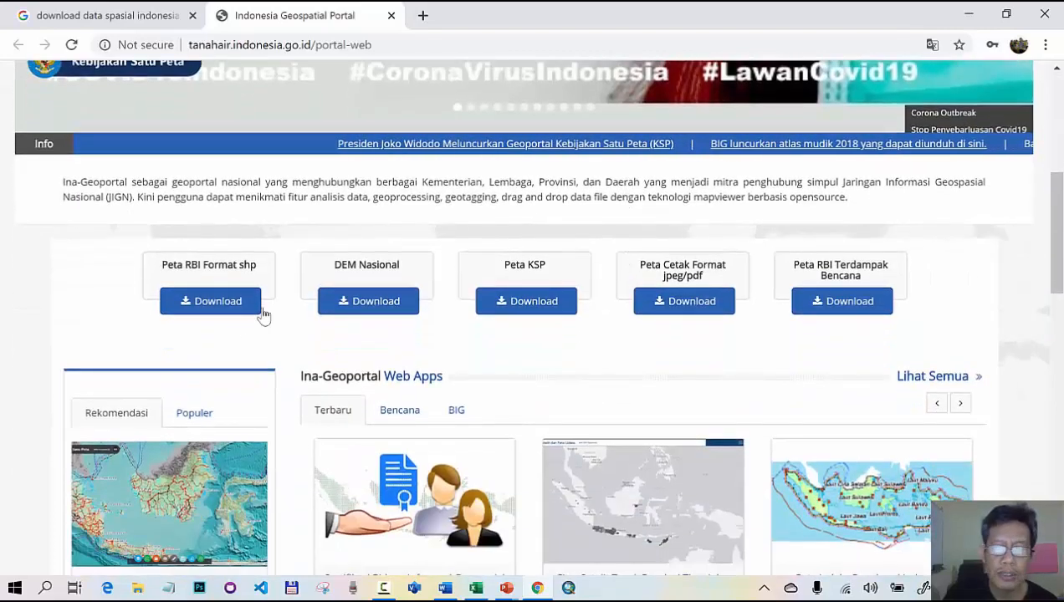
{"action": "scroll", "coordinate": [264, 316], "scroll_direction": "down", "scroll_amount": 1}
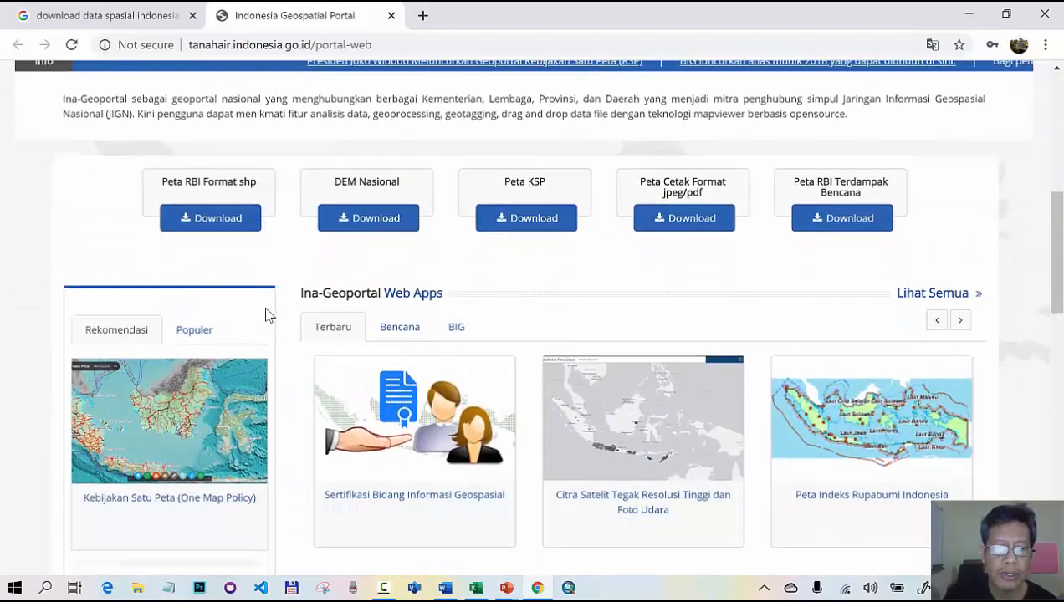
{"action": "left_click", "coordinate": [213, 220]}
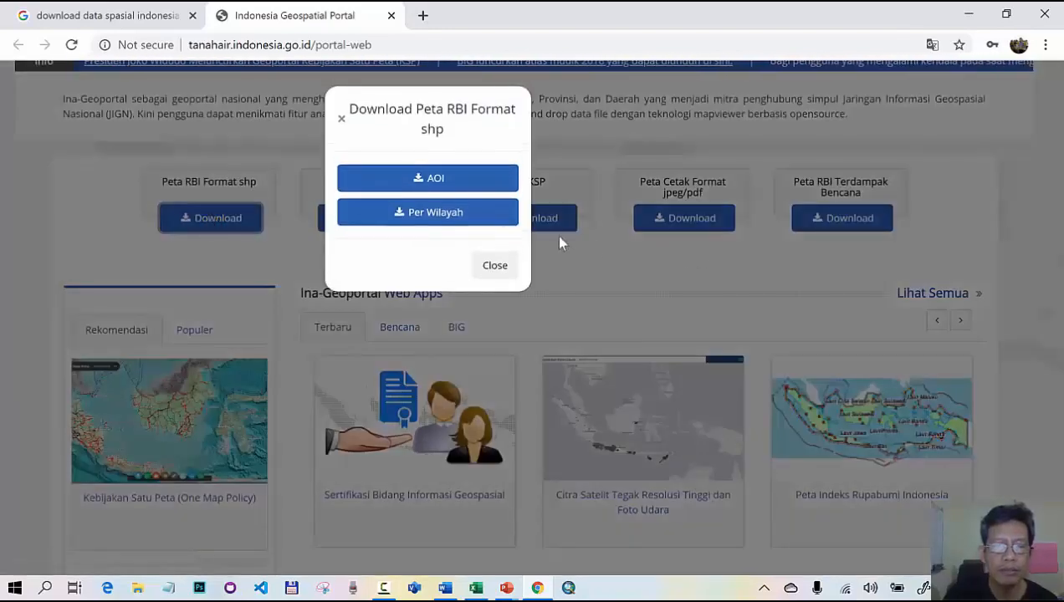
{"action": "left_click", "coordinate": [431, 220]}
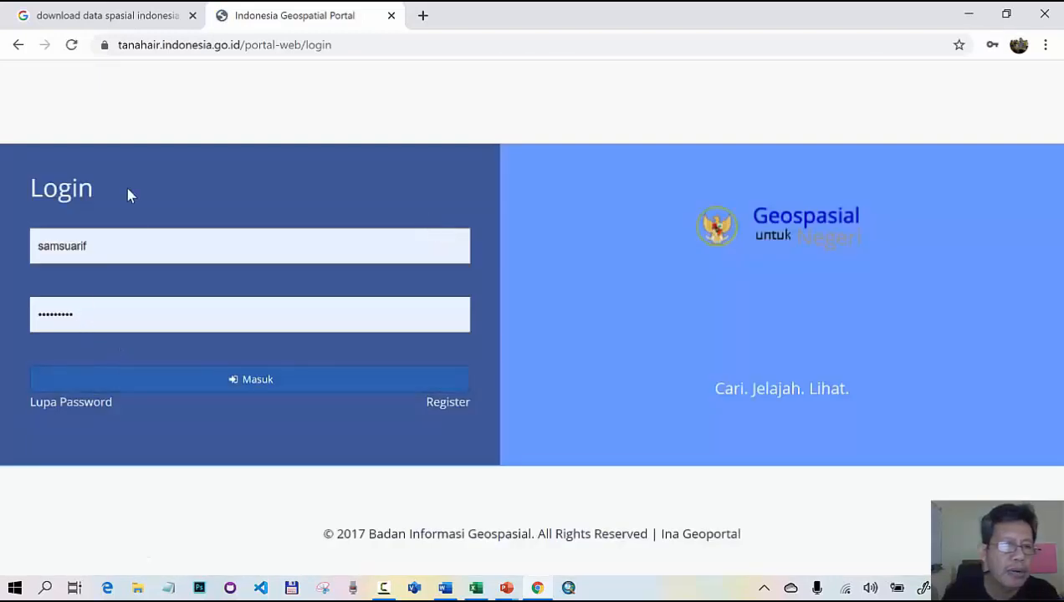
{"action": "left_click", "coordinate": [250, 380]}
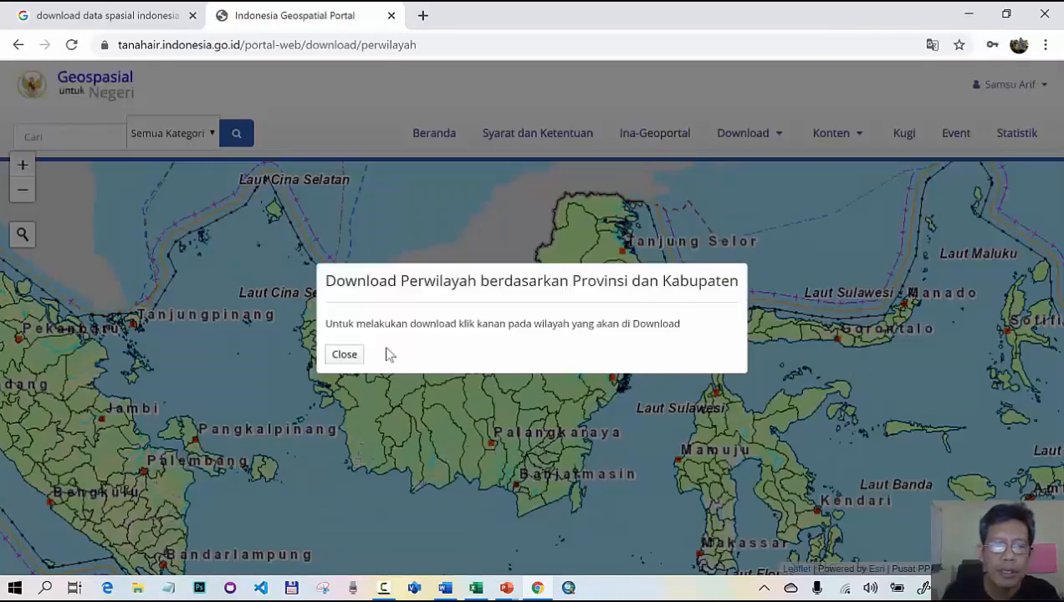
{"action": "left_click", "coordinate": [344, 354]}
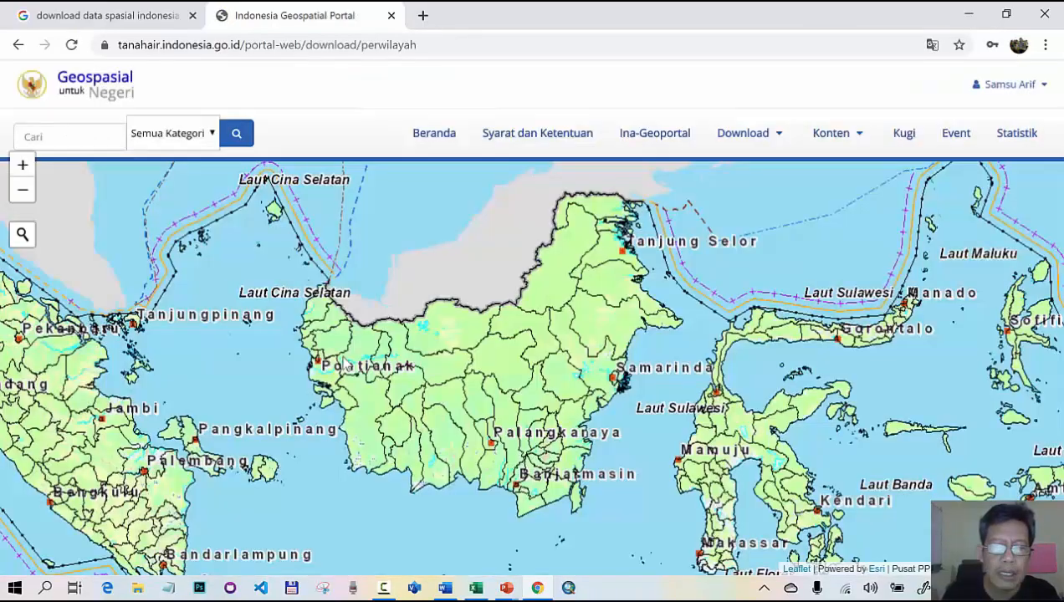
- Locate Kabupaten Gowa in southern Sulawesi on the download map and select its region
{"action": "scroll", "coordinate": [724, 376], "scroll_direction": "down", "scroll_amount": 1}
{"action": "scroll", "coordinate": [727, 379], "scroll_direction": "up", "scroll_amount": 1}
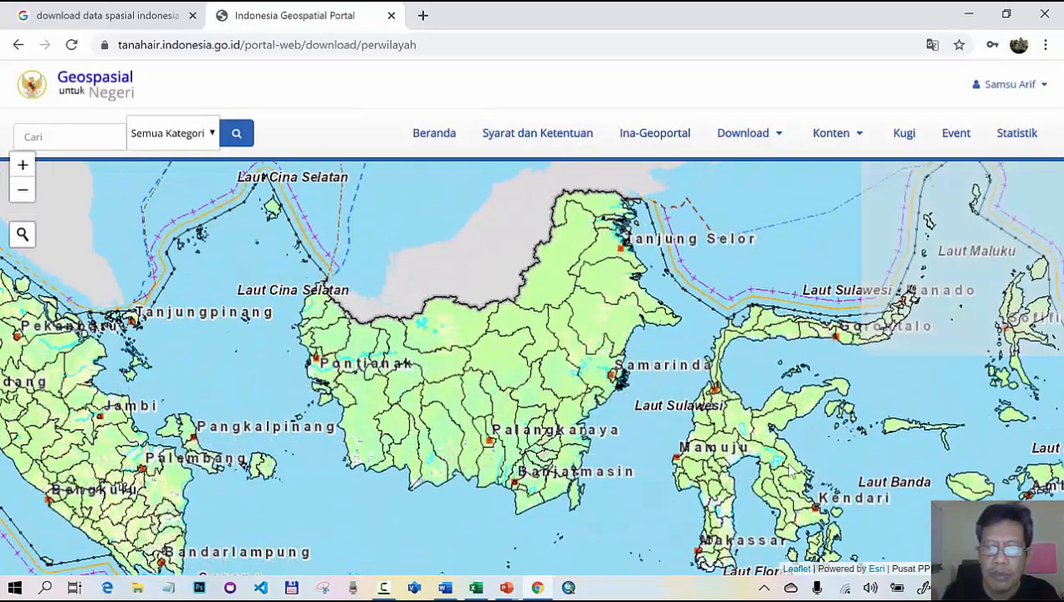
{"action": "left_click_drag", "start_coordinate": [727, 379], "coordinate": [643, 336]}
{"action": "scroll", "coordinate": [632, 381], "scroll_direction": "up", "scroll_amount": 1}
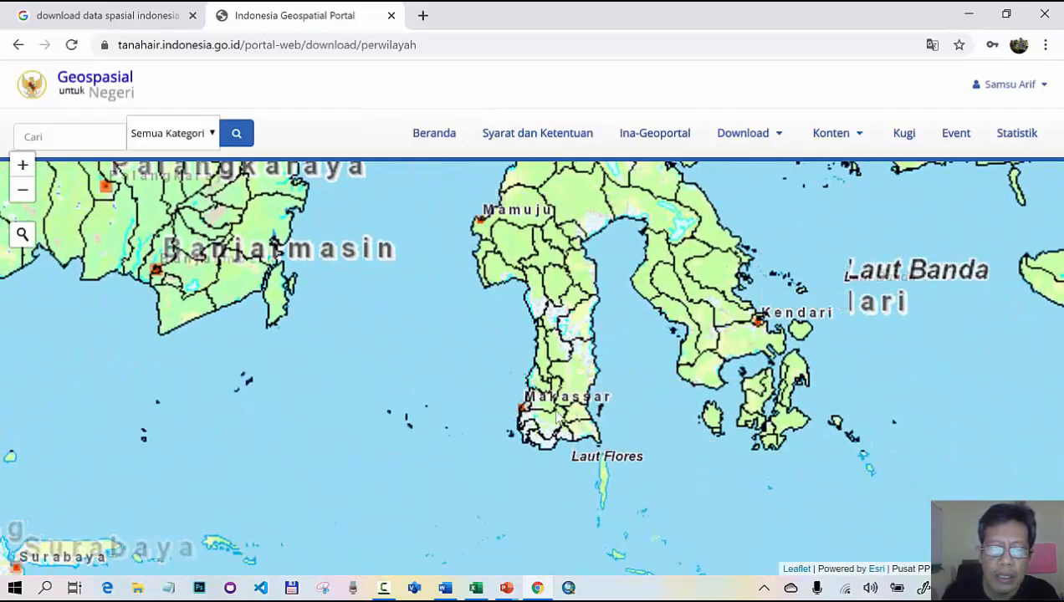
{"action": "left_click_drag", "start_coordinate": [559, 440], "coordinate": [661, 403]}
{"action": "scroll", "coordinate": [602, 352], "scroll_direction": "up", "scroll_amount": 3}
{"action": "left_click_drag", "start_coordinate": [656, 325], "coordinate": [584, 335]}
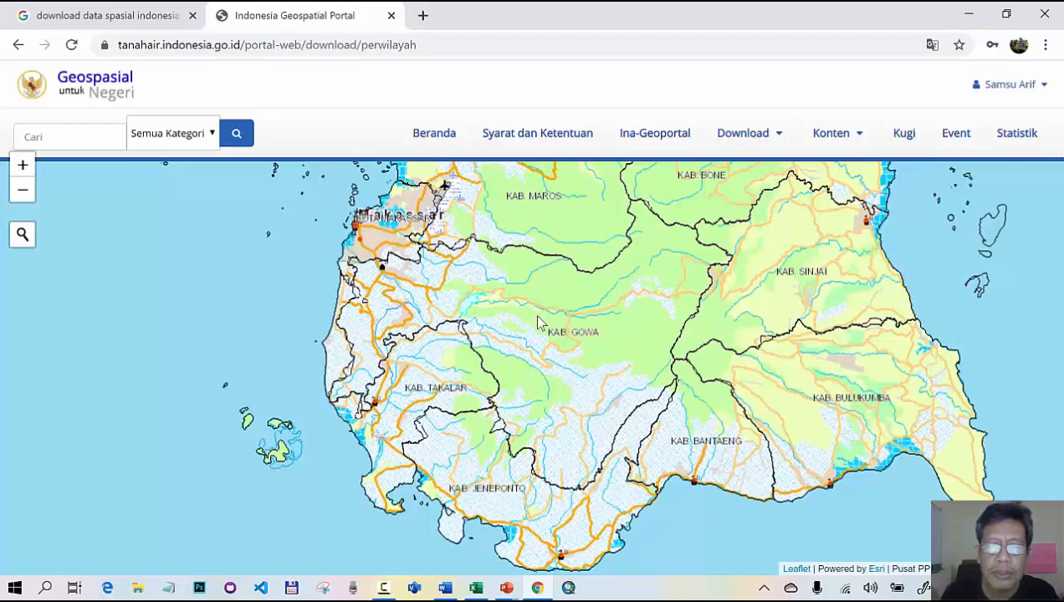
{"action": "left_click", "coordinate": [538, 311]}
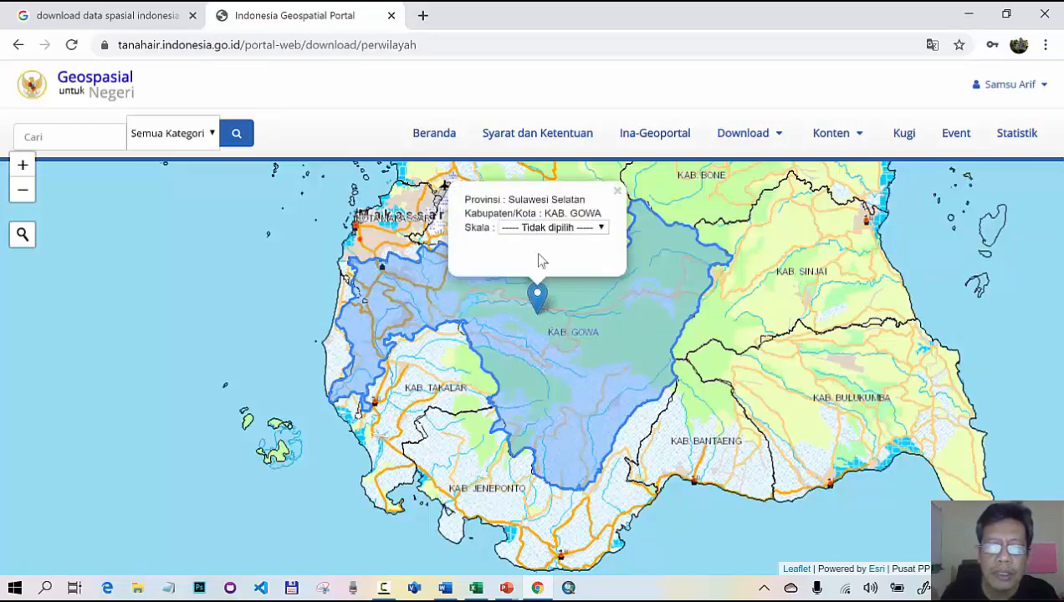
- Choose the 50K scale for KAB. GOWA, download KAB. GOWA.zip, and give positive feedback on the download service
{"action": "left_click", "coordinate": [600, 229]}
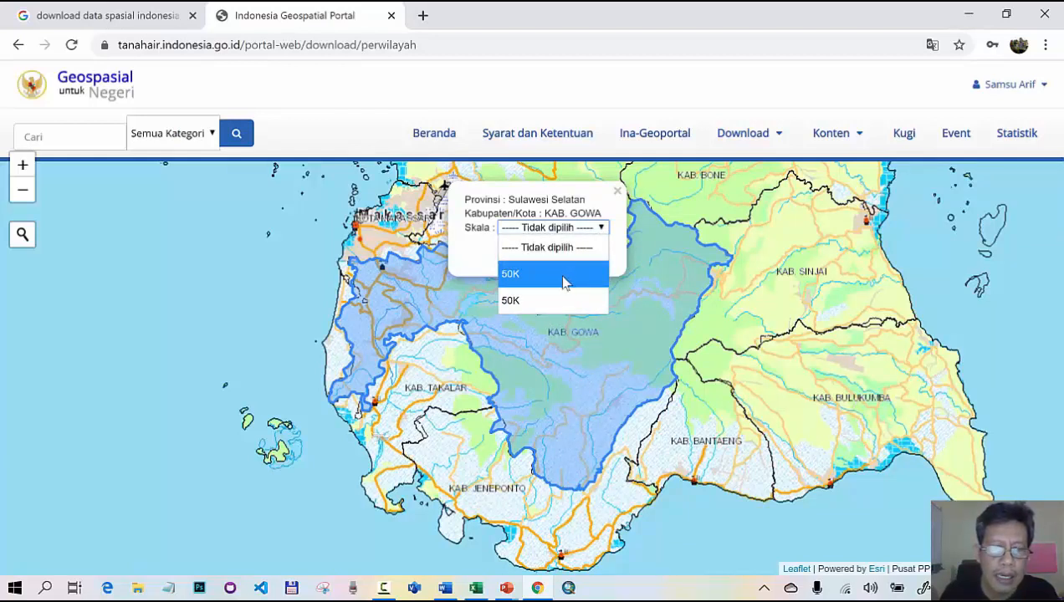
{"action": "left_click", "coordinate": [520, 276]}
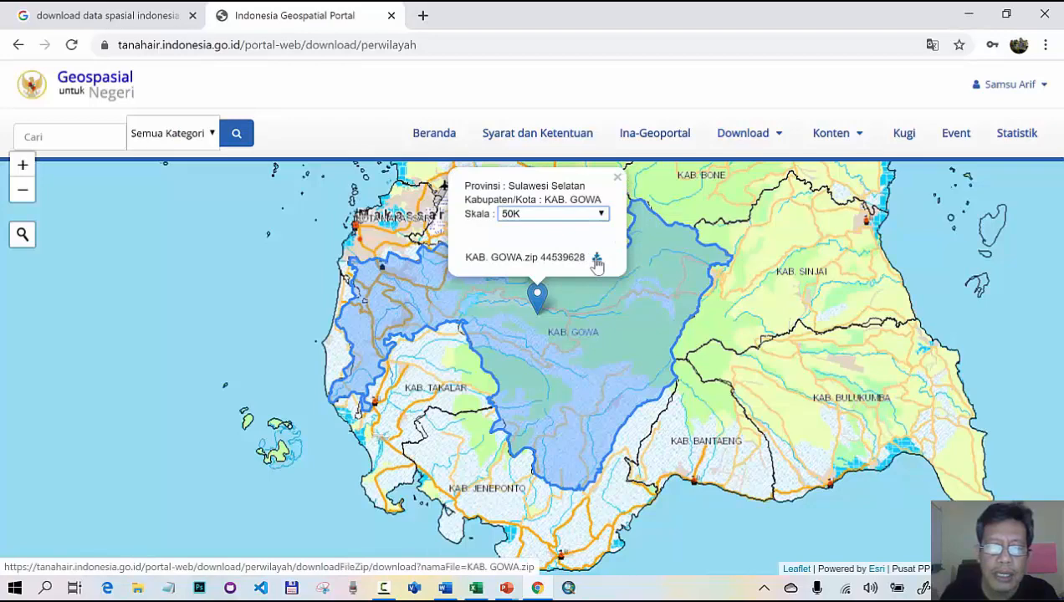
{"action": "left_click", "coordinate": [597, 260]}
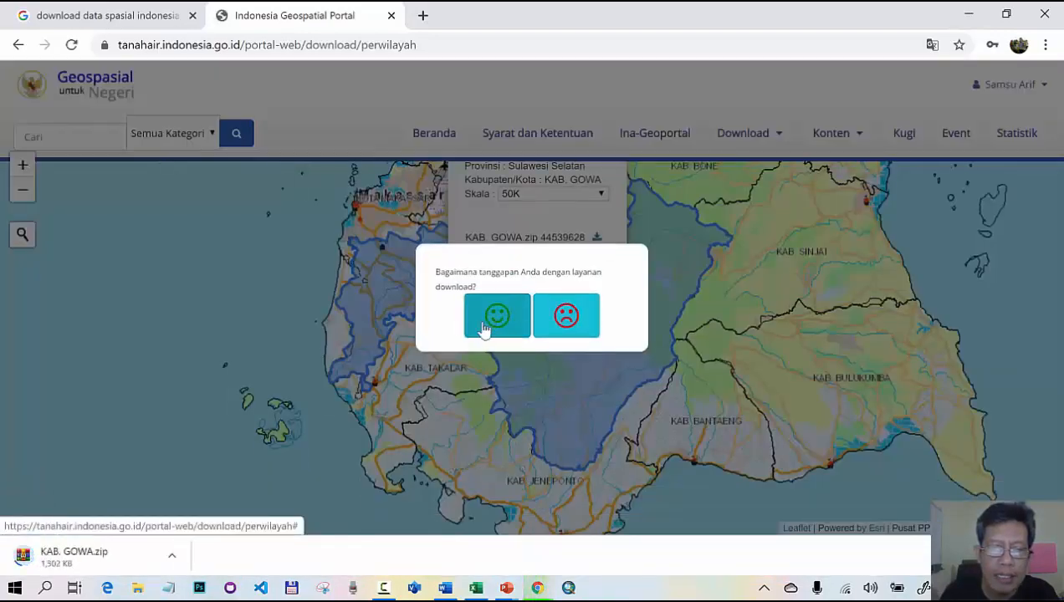
{"action": "left_click", "coordinate": [492, 318]}
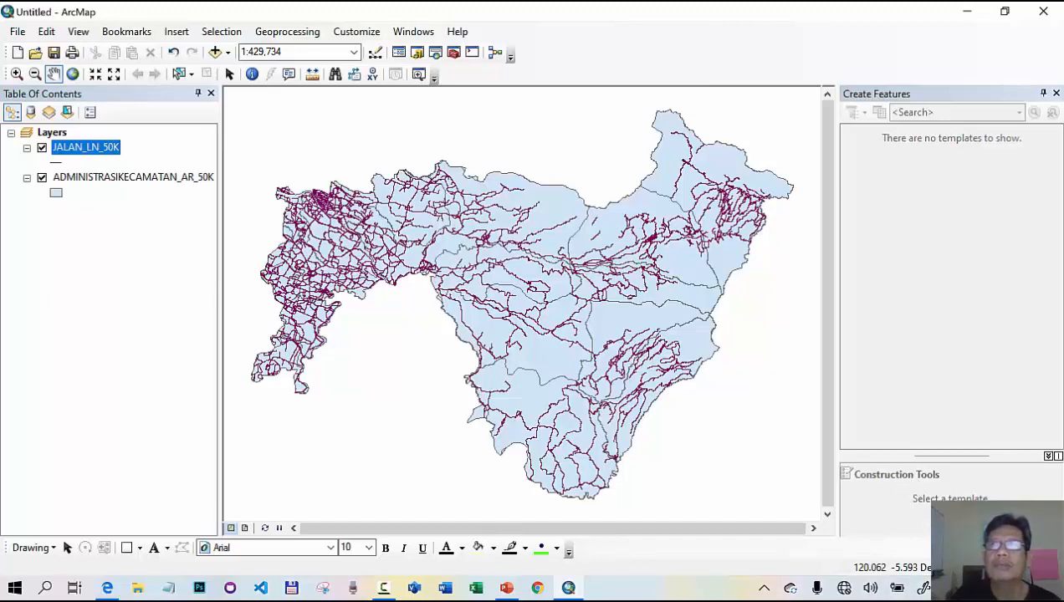
- In ArcMap, add SUNGAI_AR_50K.shp from the gowa folder and dismiss the coordinate system warning
{"action": "left_click", "coordinate": [215, 53]}
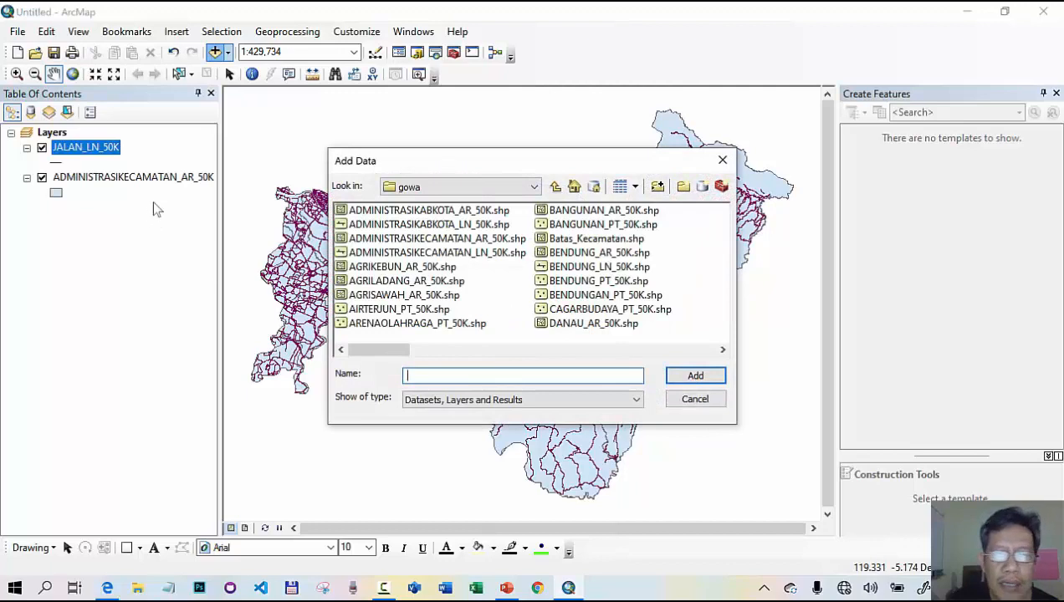
{"action": "left_click", "coordinate": [722, 349]}
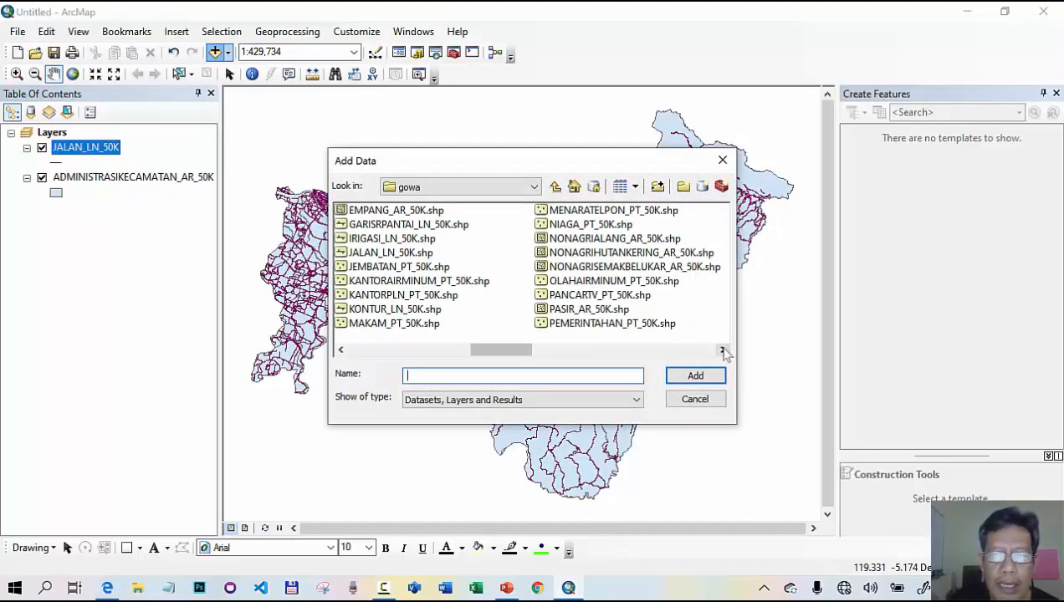
{"action": "left_click", "coordinate": [723, 350]}
{"action": "left_click", "coordinate": [722, 350]}
{"action": "left_click", "coordinate": [579, 225]}
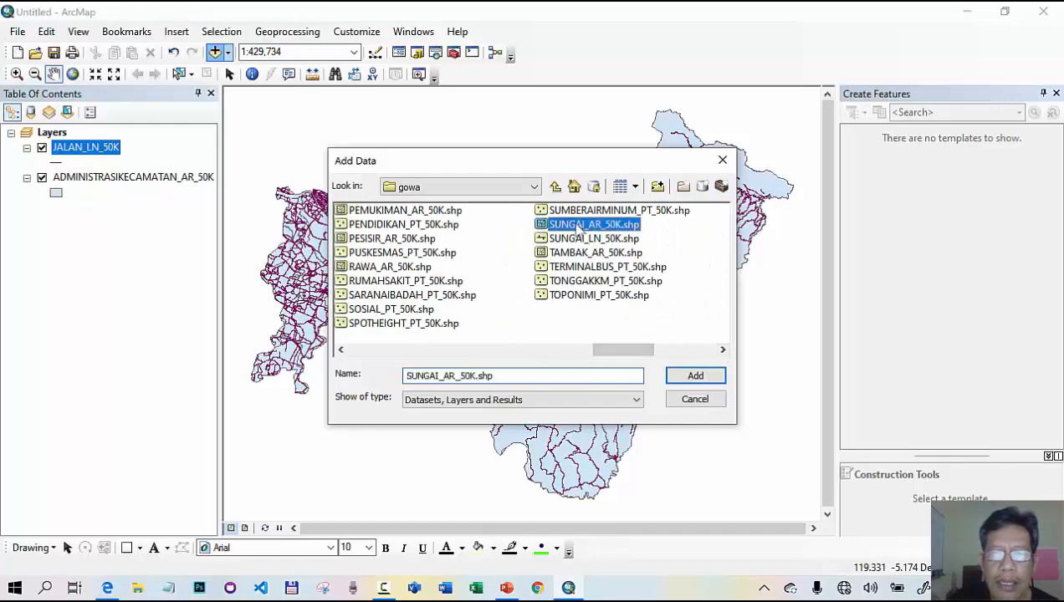
{"action": "left_click", "coordinate": [694, 379]}
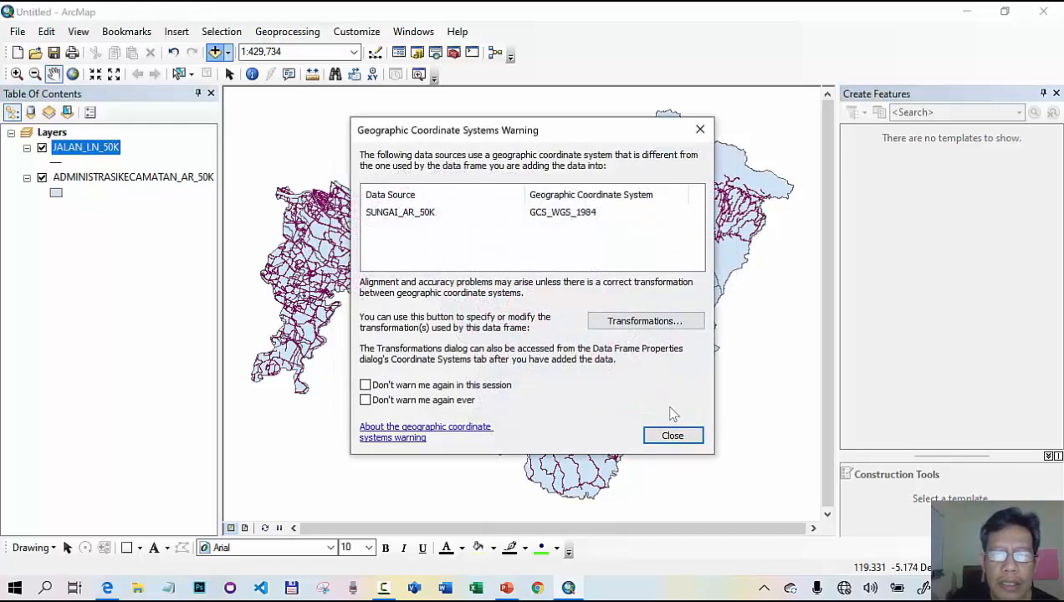
{"action": "left_click", "coordinate": [673, 436]}
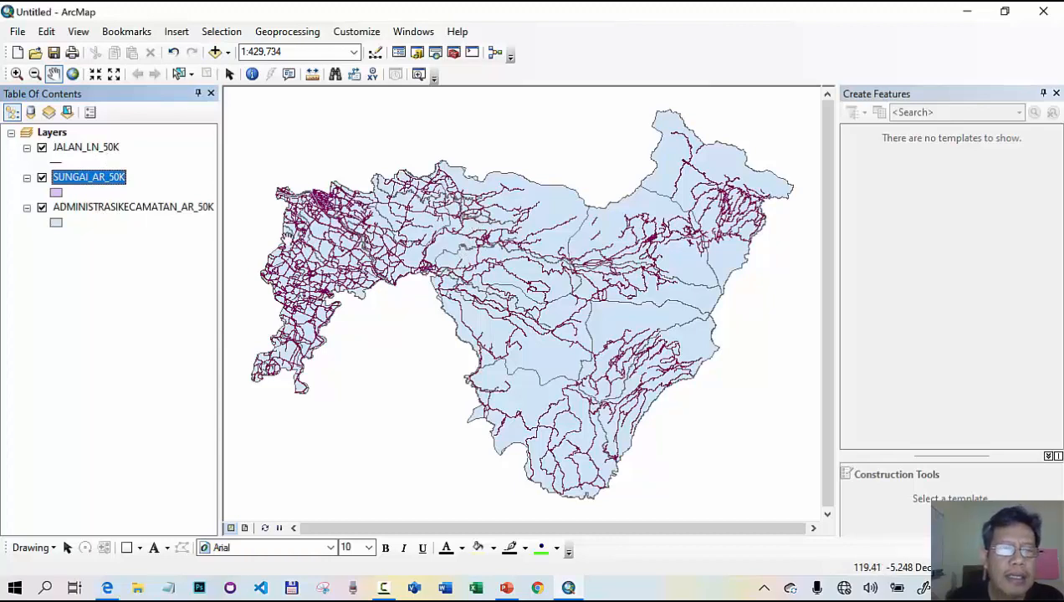
- Hide the ADMINISTRASIKECAMATAN_AR_50K layer to examine the roads and rivers alone, and show it again
{"action": "left_click", "coordinate": [42, 207]}
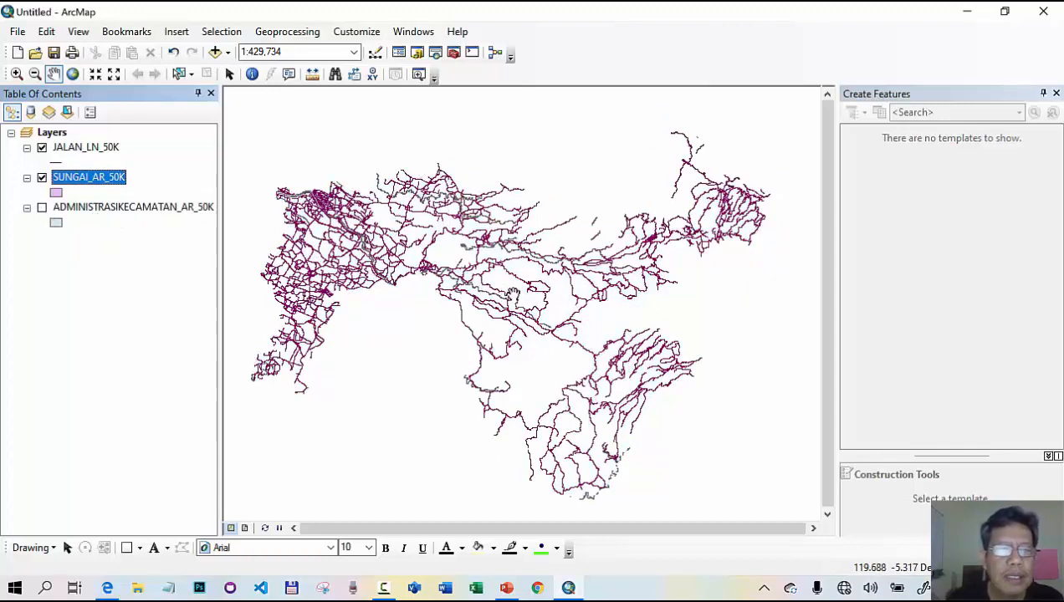
{"action": "left_click", "coordinate": [44, 214], "text": "ctrl"}
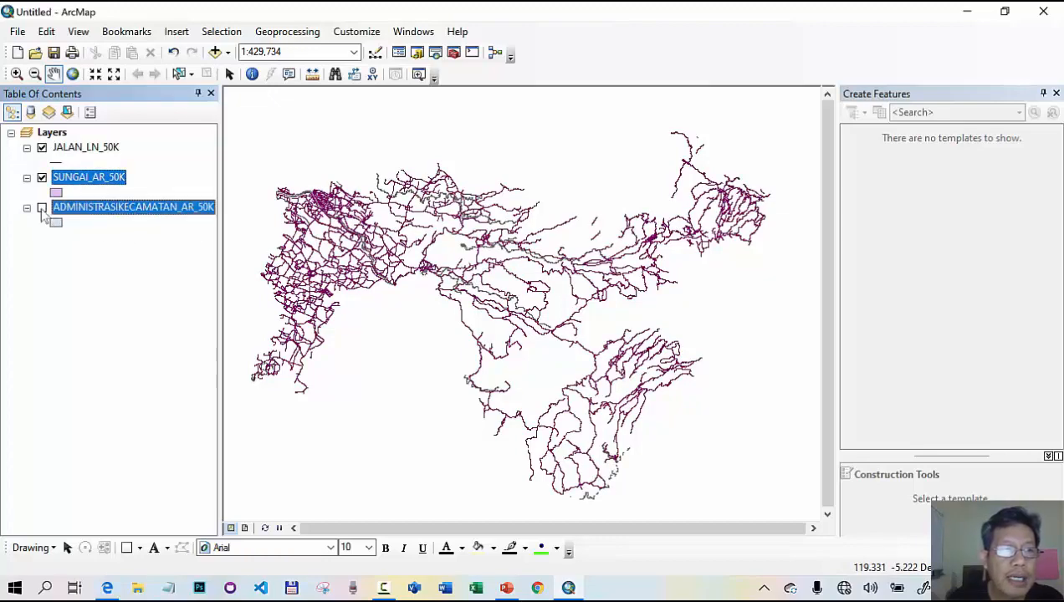
{"action": "left_click", "coordinate": [42, 208]}
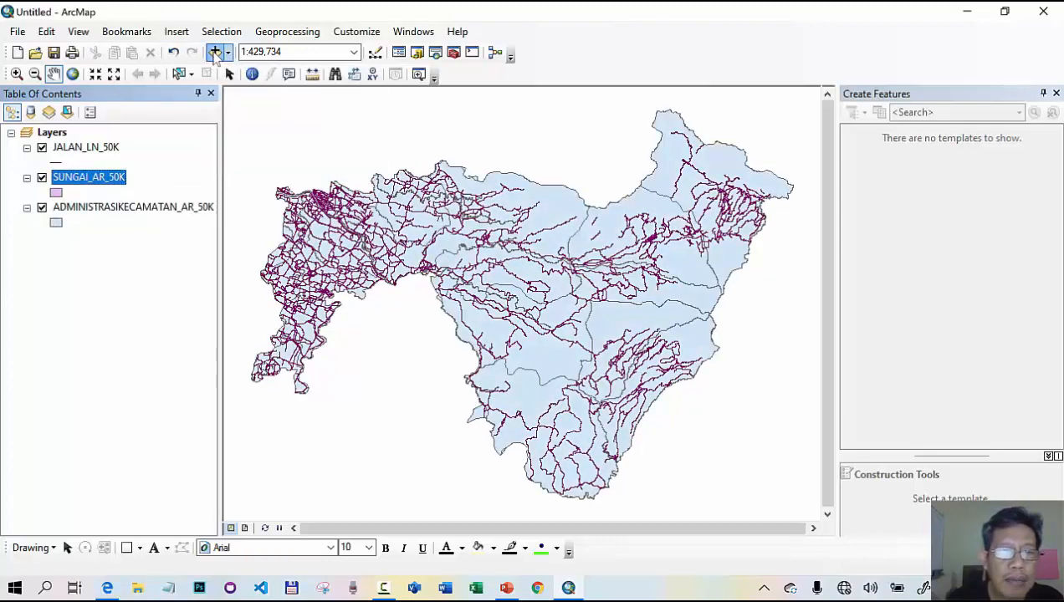
- Add TOPONIMI_PT_50K.shp from the gowa folder to the map and dismiss the coordinate system warning
{"action": "left_click", "coordinate": [215, 53]}
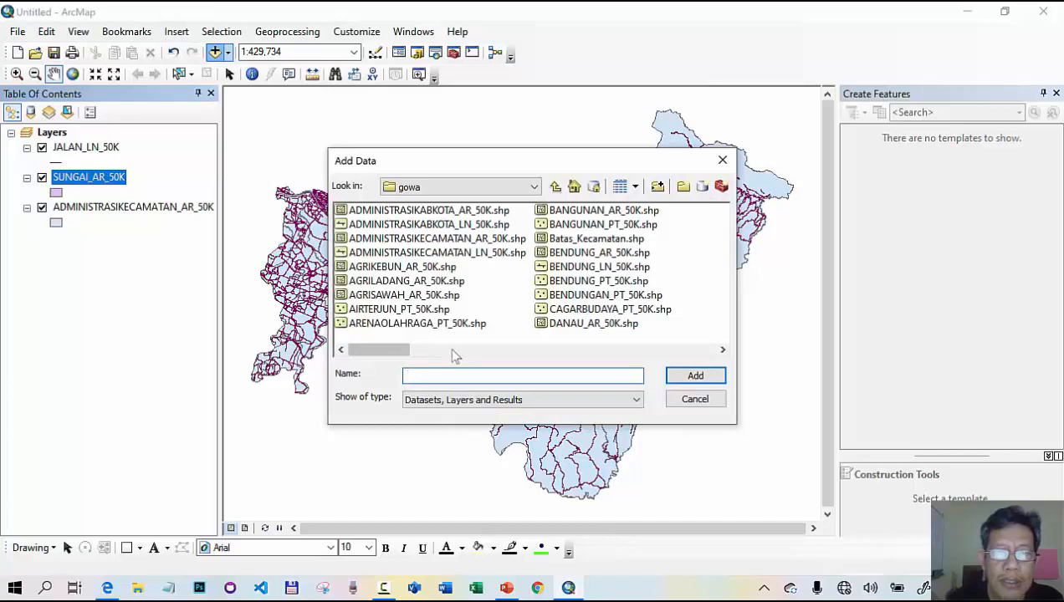
{"action": "left_click", "coordinate": [723, 350]}
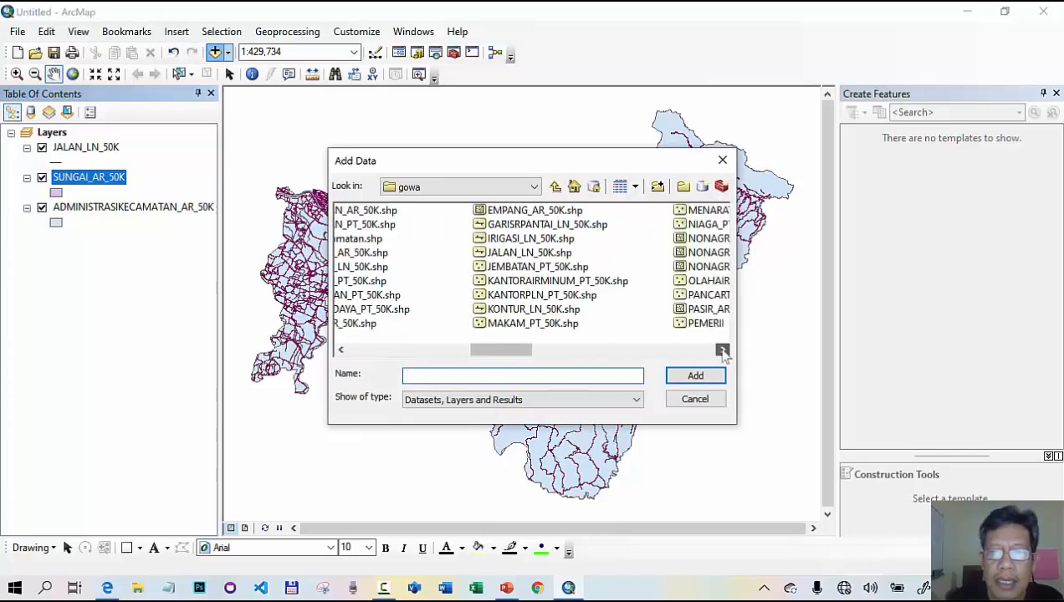
{"action": "left_click_drag", "start_coordinate": [723, 352], "coordinate": [721, 355]}
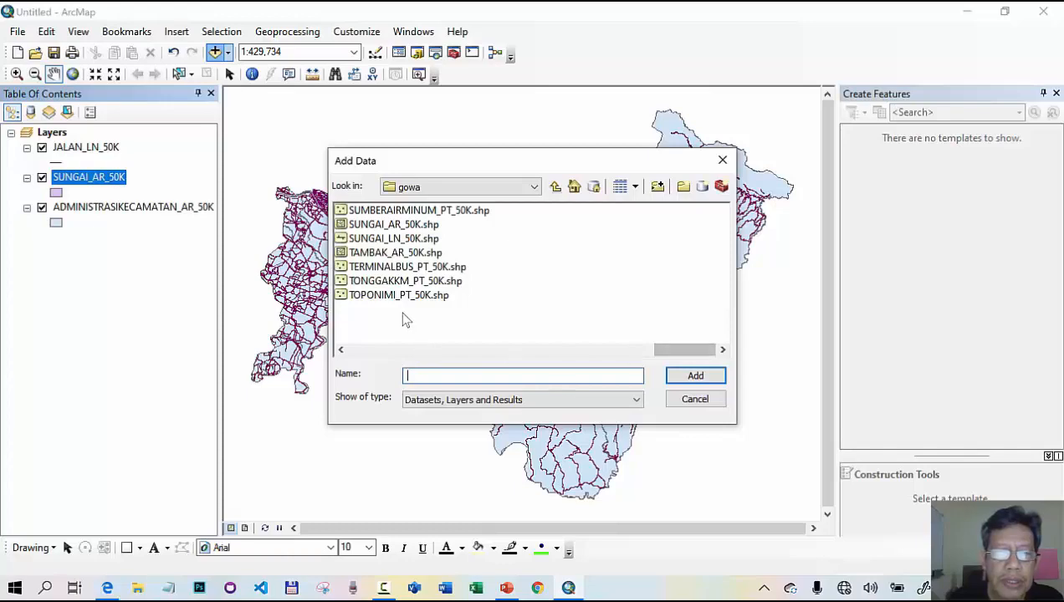
{"action": "left_click", "coordinate": [376, 300]}
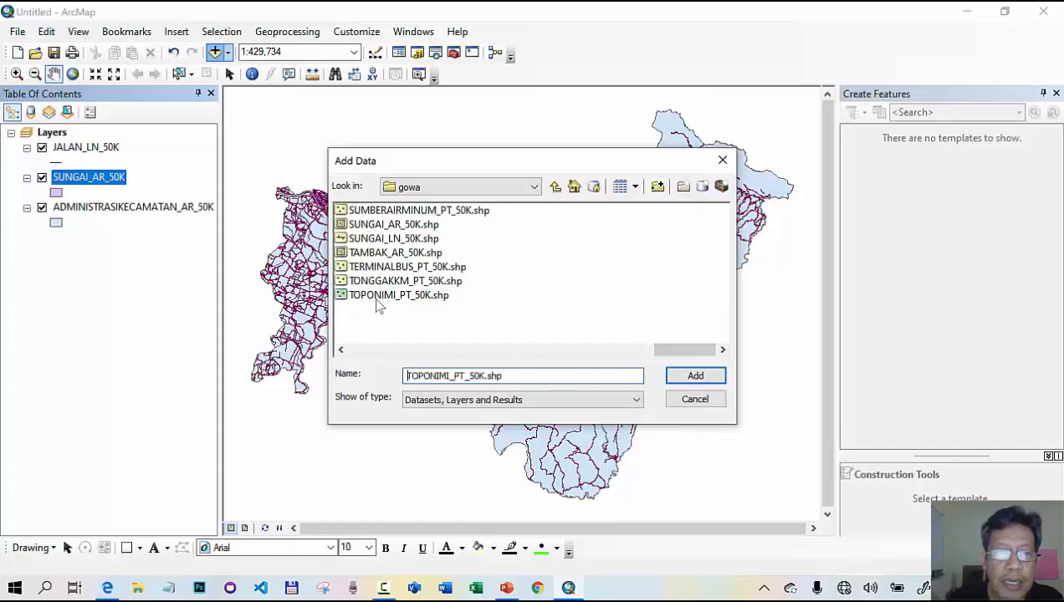
{"action": "left_click", "coordinate": [694, 375]}
{"action": "left_click", "coordinate": [668, 432]}
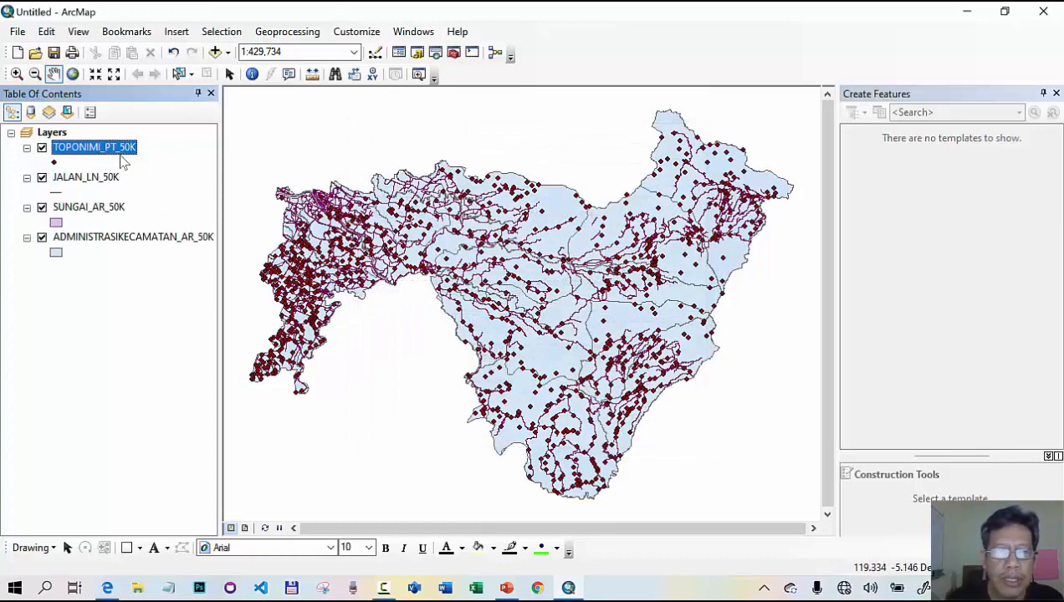
- Toggle the TOPONIMI_PT_50K layer off and on, and remove it from the map
{"action": "left_click", "coordinate": [42, 148]}
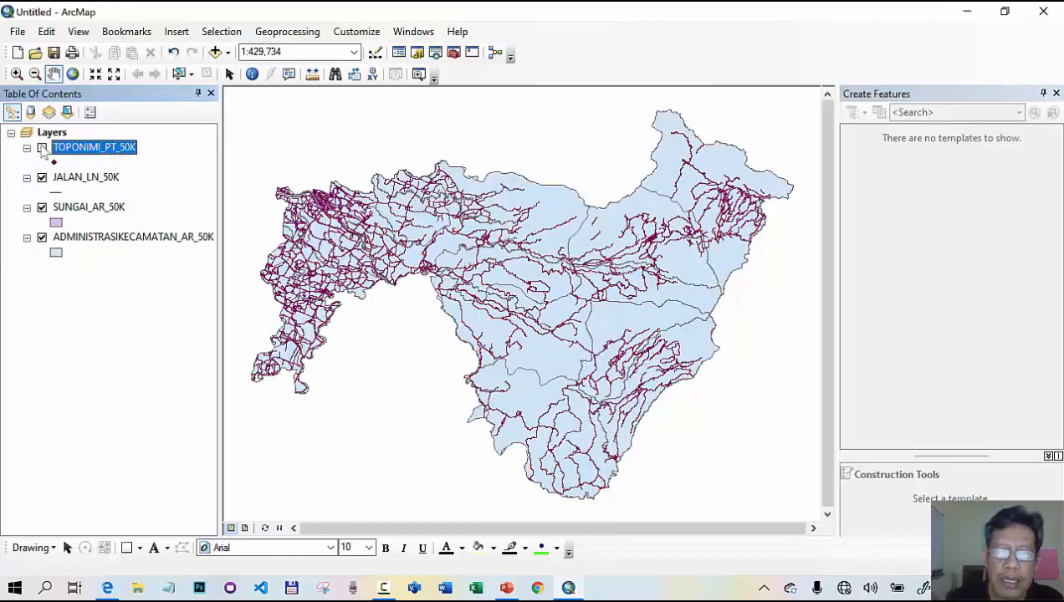
{"action": "left_click", "coordinate": [42, 149]}
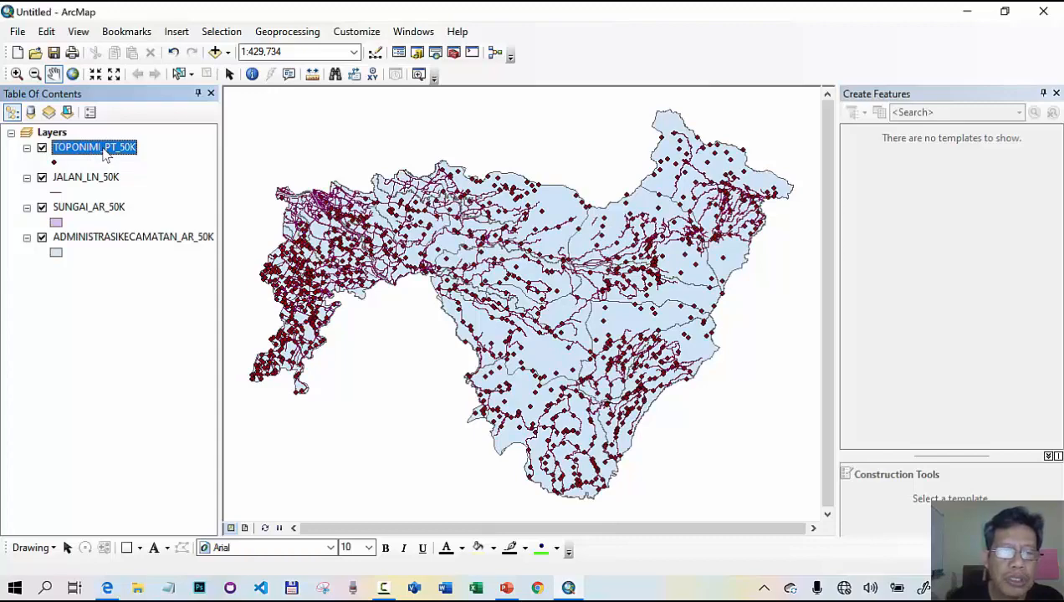
{"action": "right_click", "coordinate": [104, 152]}
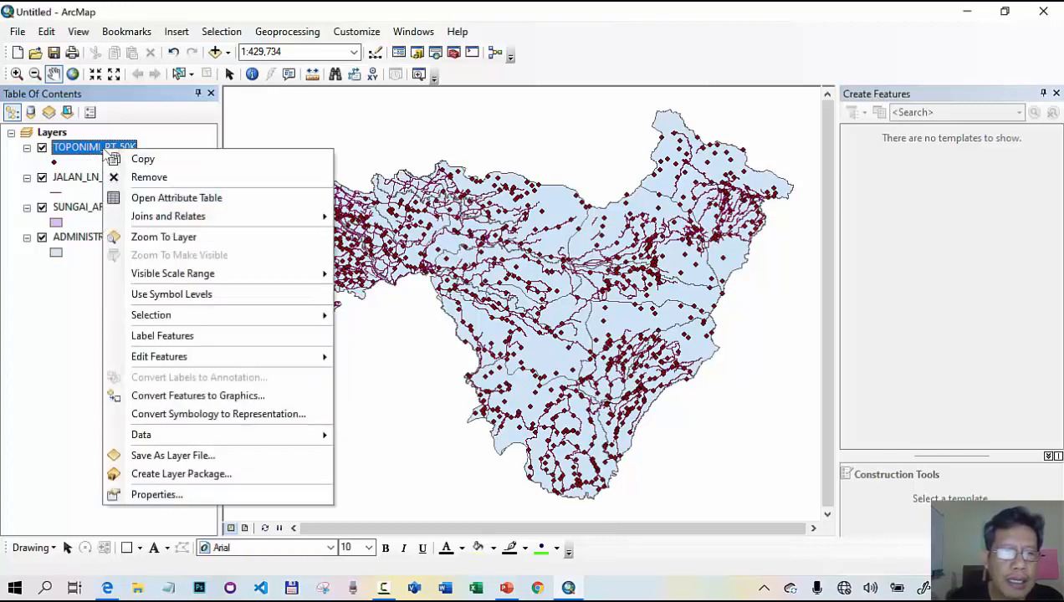
{"action": "left_click", "coordinate": [136, 181]}
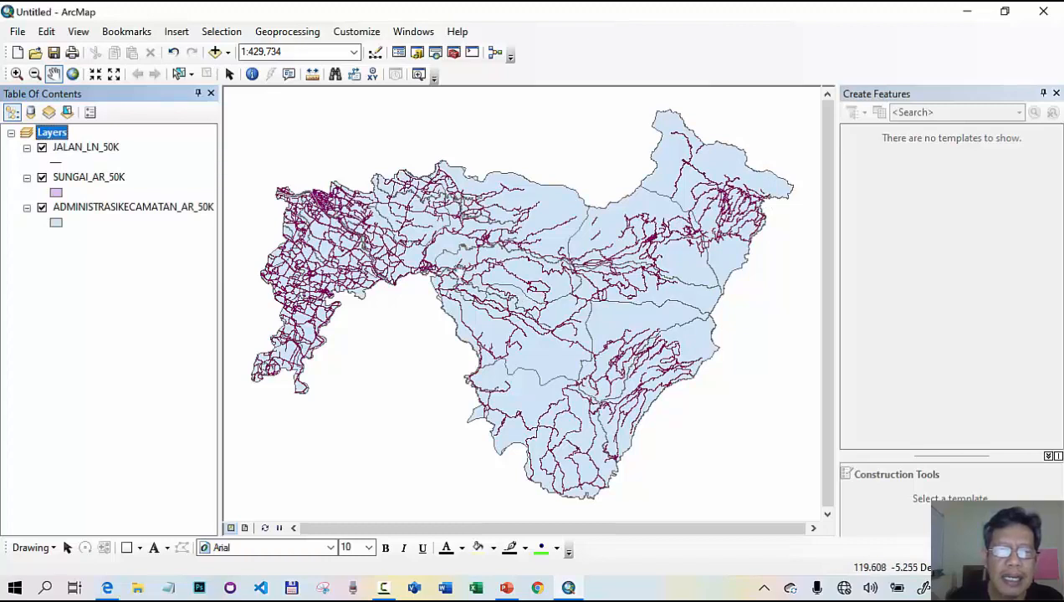
- Hide and reshow the ADMINISTRASIKECAMATAN_AR_50K layer, and move it above JALAN_LN_50K in the layer order
{"action": "left_click", "coordinate": [42, 208]}
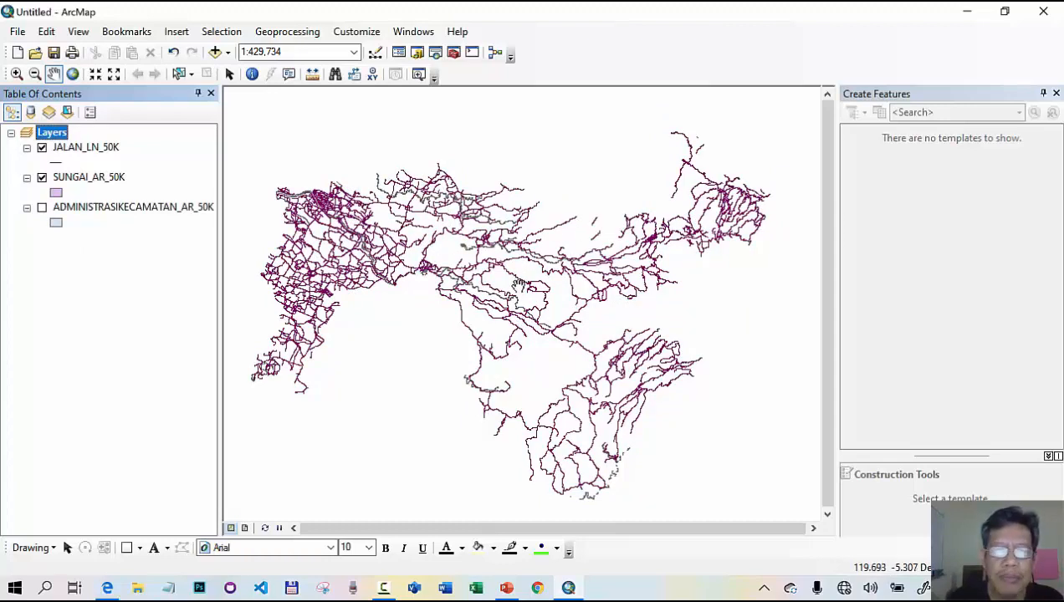
{"action": "left_click", "coordinate": [42, 208]}
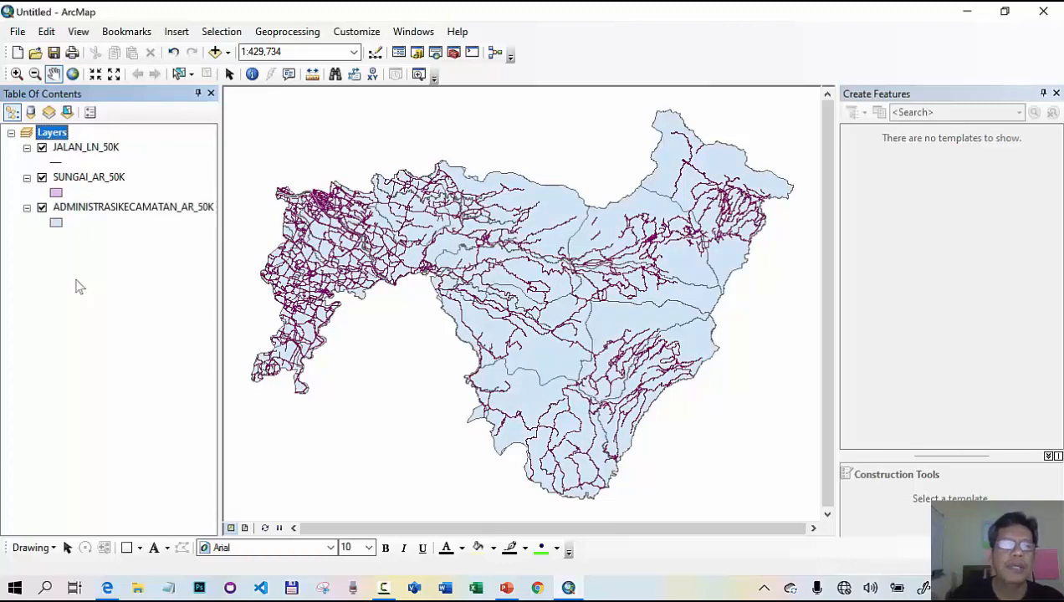
{"action": "left_click", "coordinate": [117, 216]}
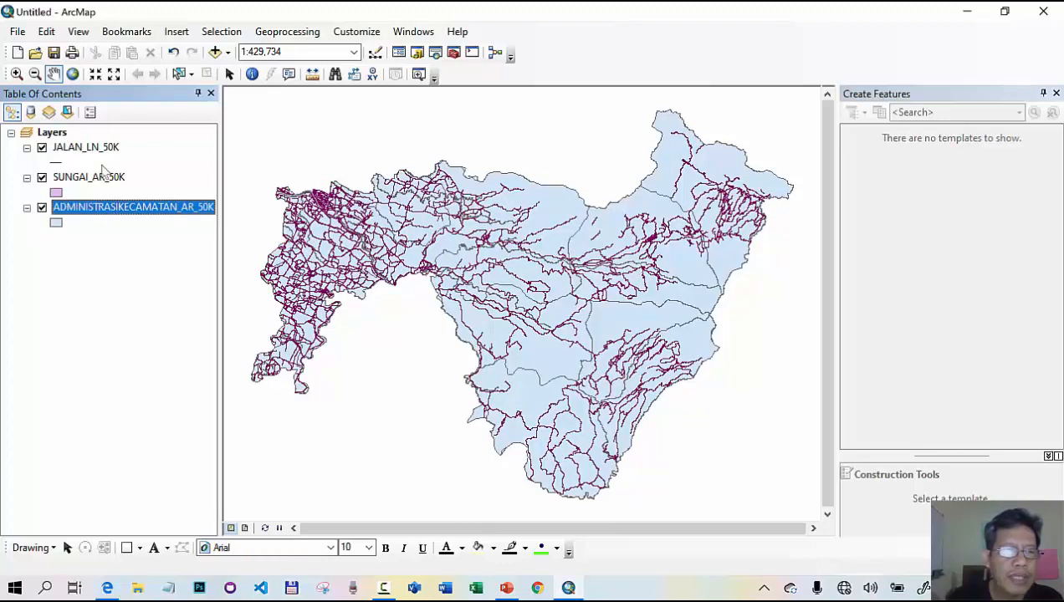
{"action": "left_click_drag", "start_coordinate": [90, 216], "coordinate": [84, 144]}
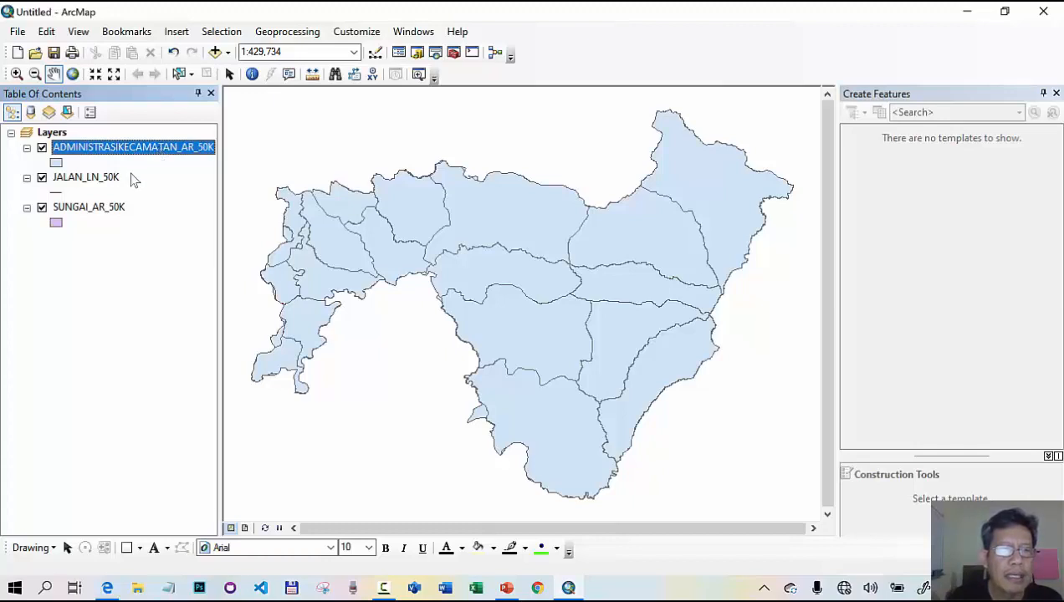
- Move the ADMINISTRASIKECAMATAN_AR_50K layer back below SUNGAI_AR_50K in the layer order
{"action": "left_click", "coordinate": [109, 177]}
{"action": "left_click", "coordinate": [114, 209], "text": "shift"}
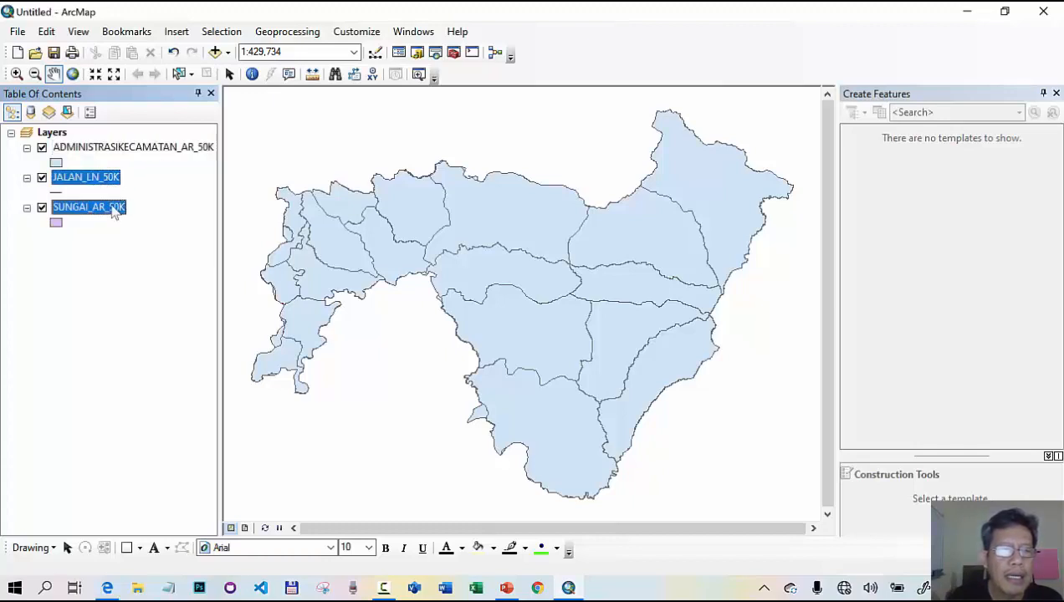
{"action": "left_click", "coordinate": [126, 148]}
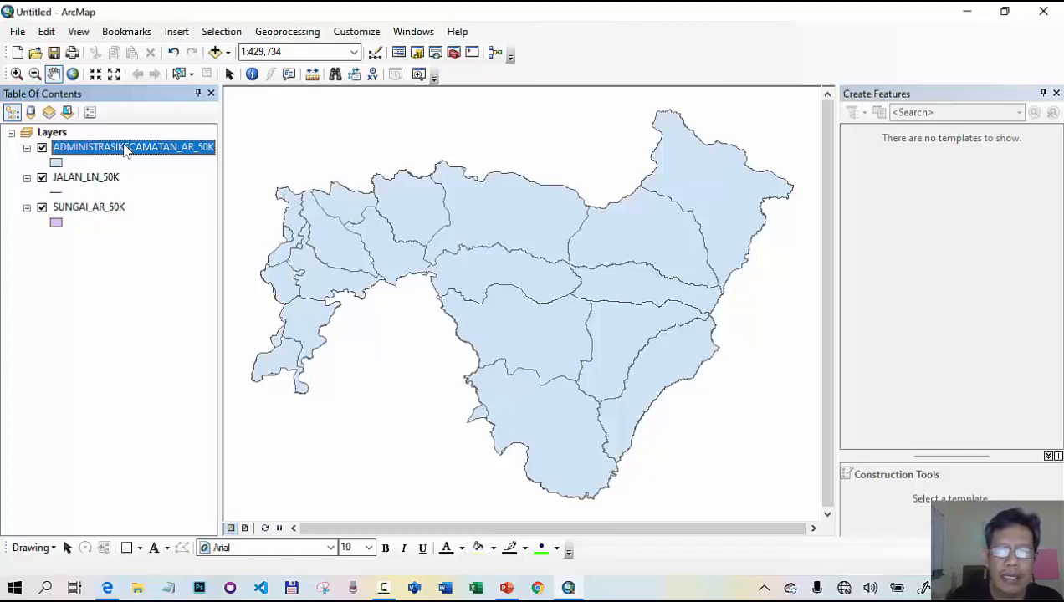
{"action": "mouse_move", "coordinate": [125, 148]}
{"action": "left_mouse_down"}
{"action": "mouse_move", "coordinate": [107, 173]}
{"action": "mouse_move", "coordinate": [102, 230]}
{"action": "left_mouse_up"}
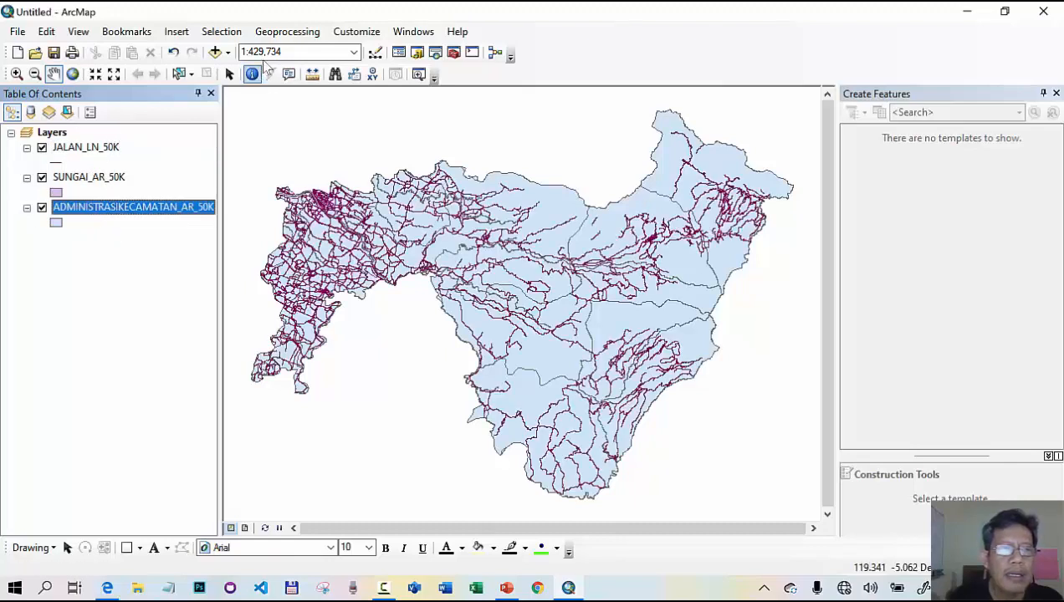
- Add TOPONIMI_PT_50K.shp from the gowa folder to the map again and remove the layer
{"action": "left_click", "coordinate": [215, 52]}
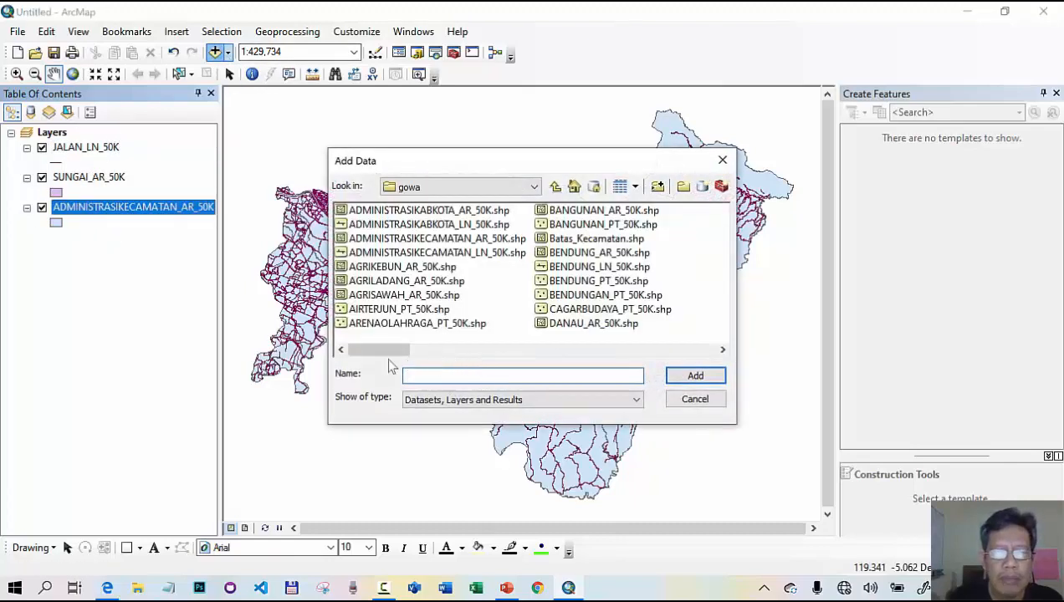
{"action": "left_click_drag", "start_coordinate": [396, 350], "coordinate": [640, 350]}
{"action": "left_click", "coordinate": [599, 295]}
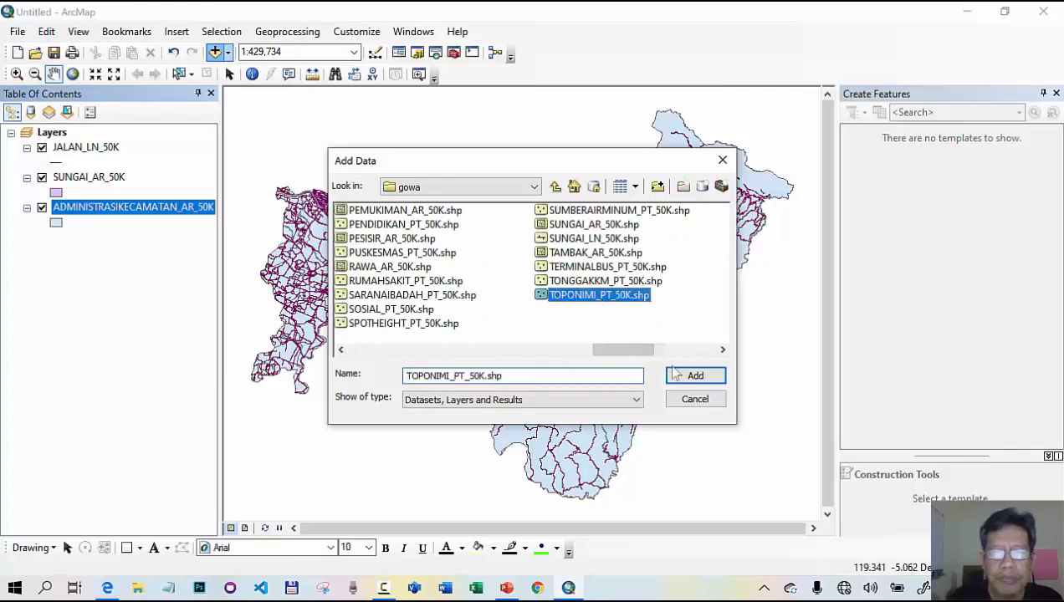
{"action": "left_click", "coordinate": [695, 376]}
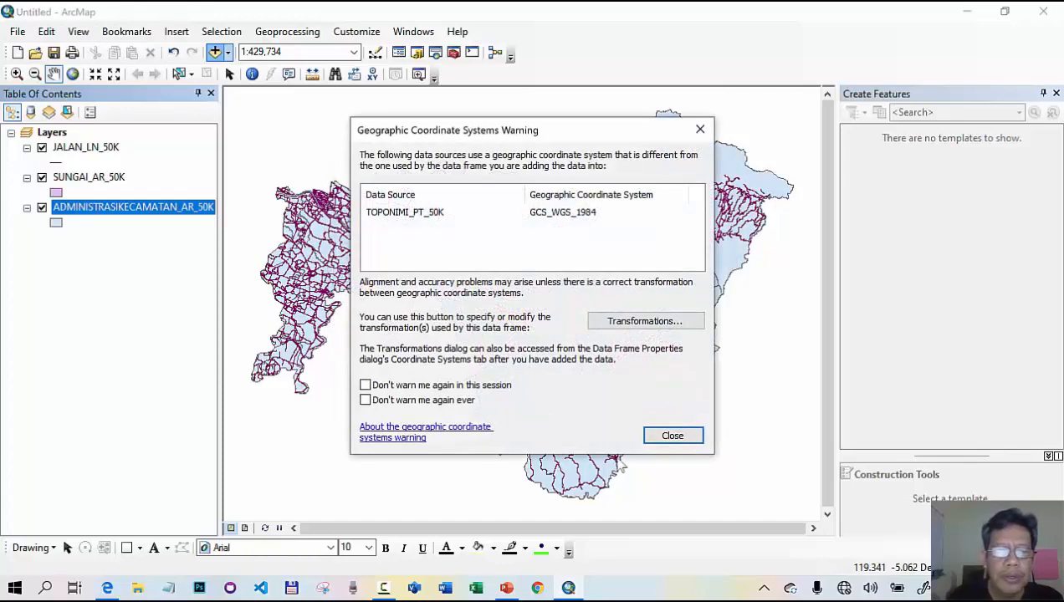
{"action": "left_click", "coordinate": [689, 436]}
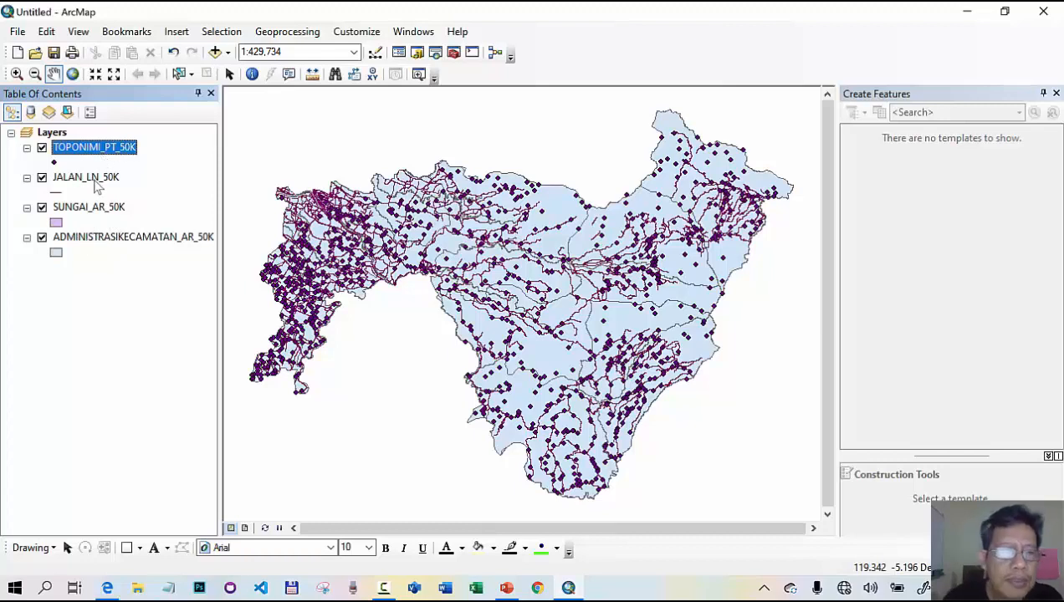
{"action": "right_click", "coordinate": [113, 153]}
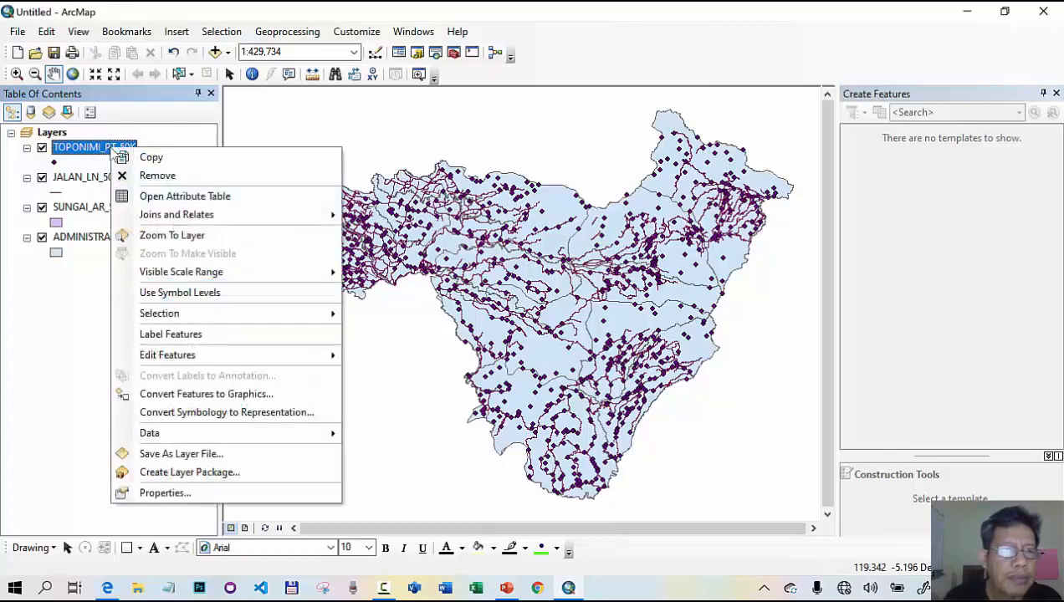
{"action": "left_click", "coordinate": [138, 176]}
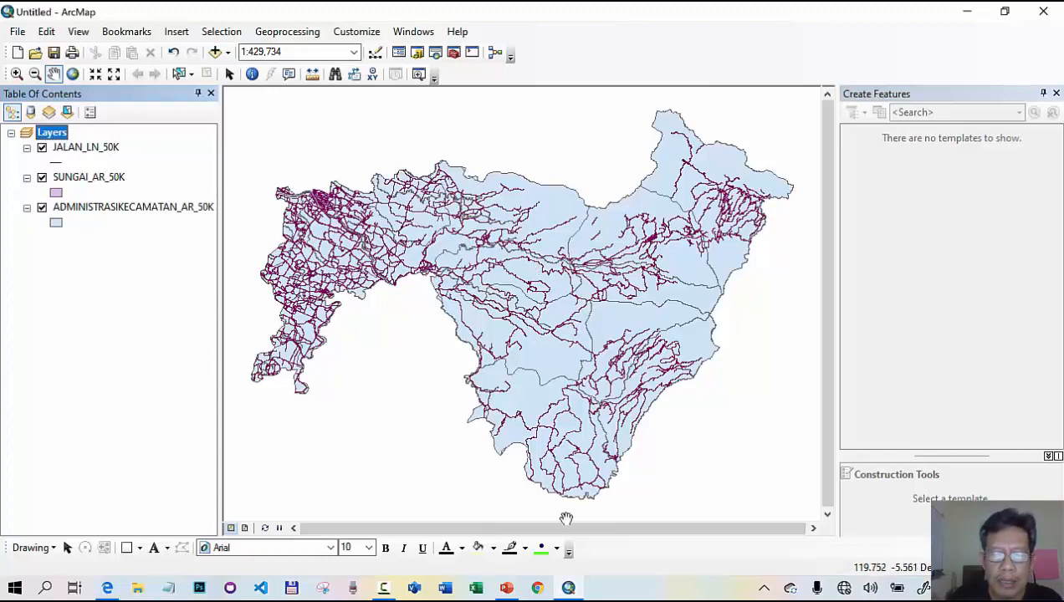
- Switch to the pengenalan ArcGIS-ArcMap presentation in PowerPoint to consult it
{"action": "mouse_move", "coordinate": [512, 594]}
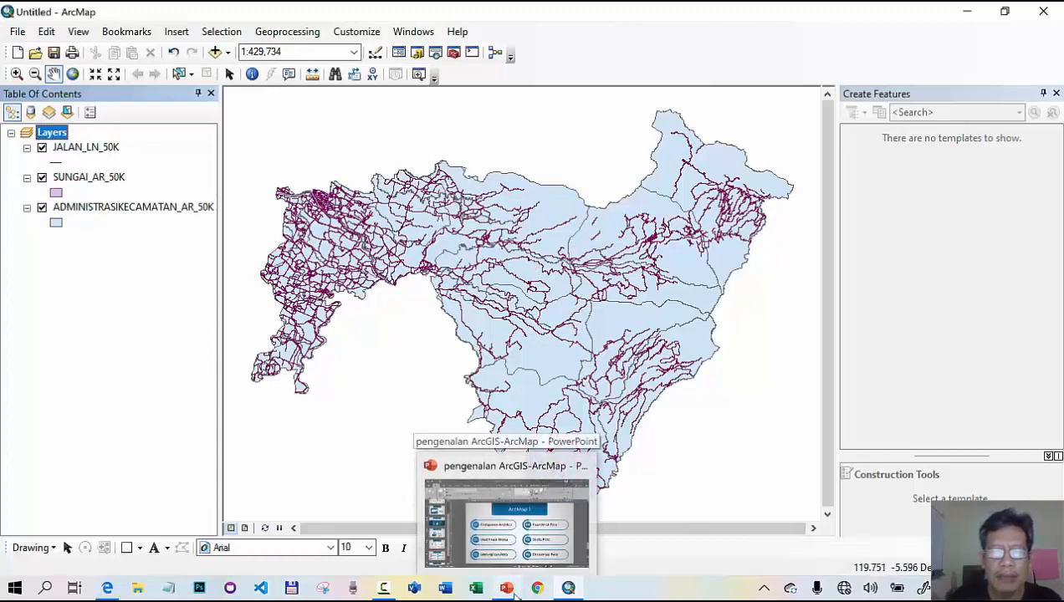
{"action": "left_click", "coordinate": [507, 518]}
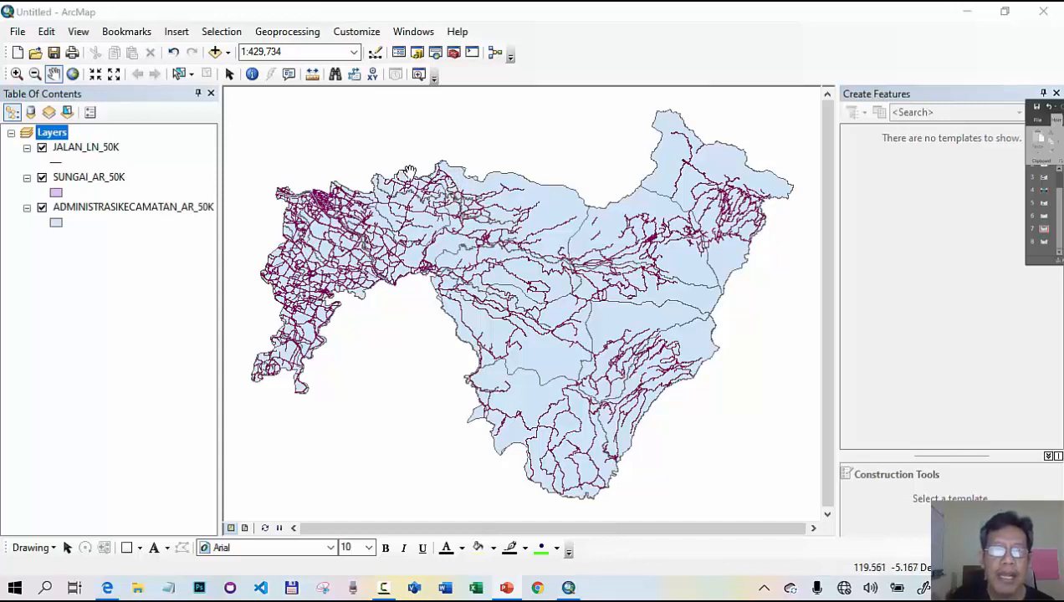
- Display the map at the preset scale 1:100,000, and enter a custom scale of 1:500,000
{"action": "left_click", "coordinate": [354, 53]}
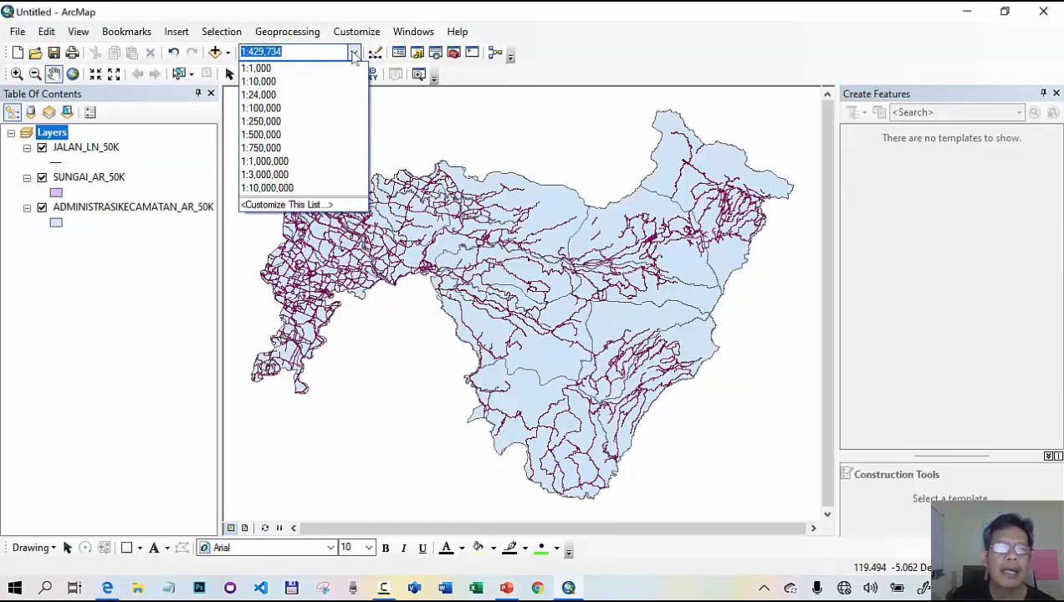
{"action": "left_click", "coordinate": [297, 110]}
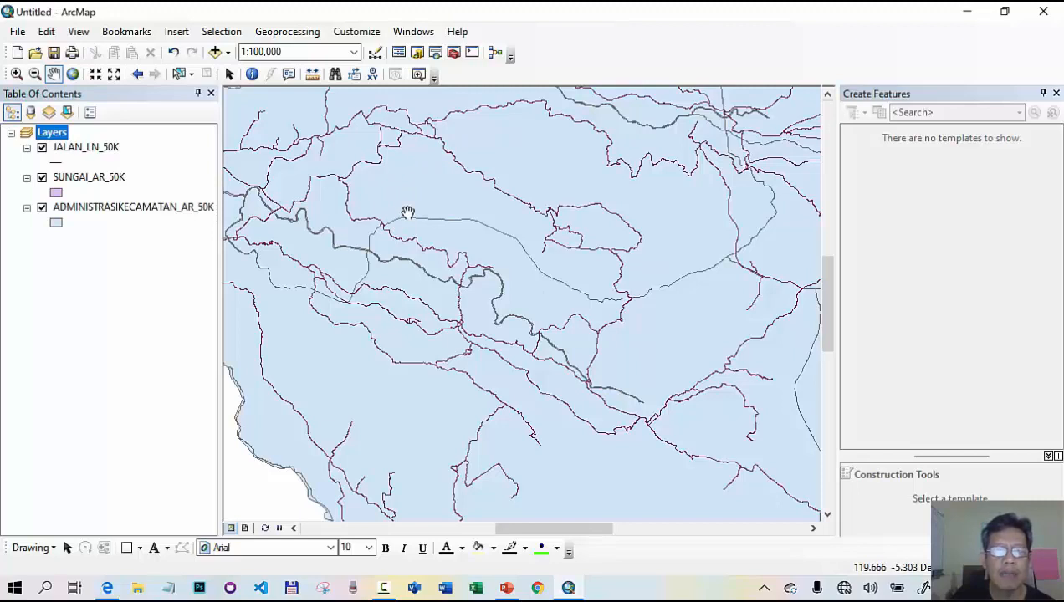
{"action": "left_click", "coordinate": [301, 52]}
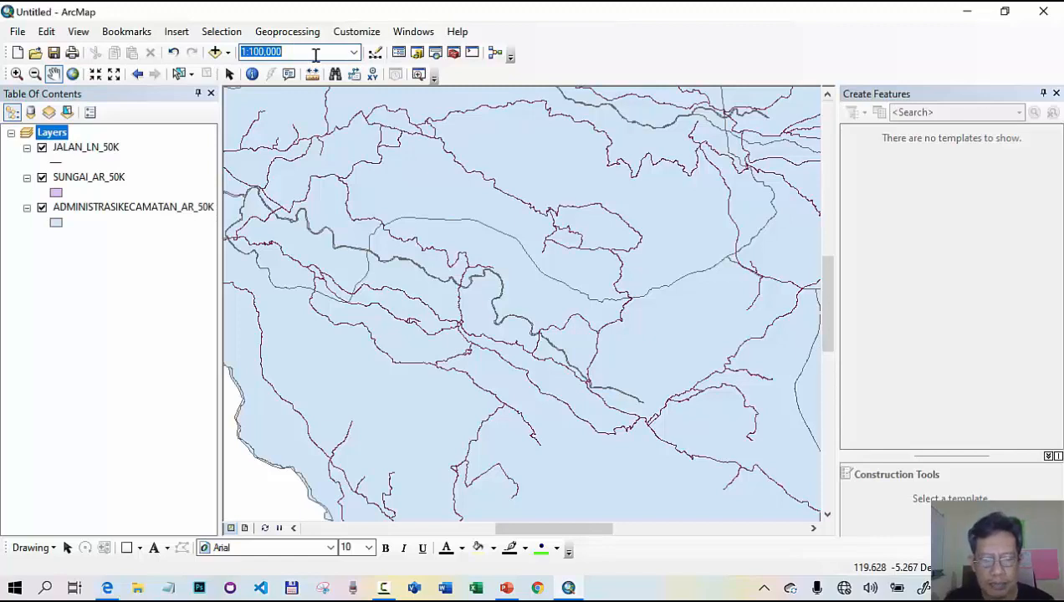
{"action": "type", "text": "5"}
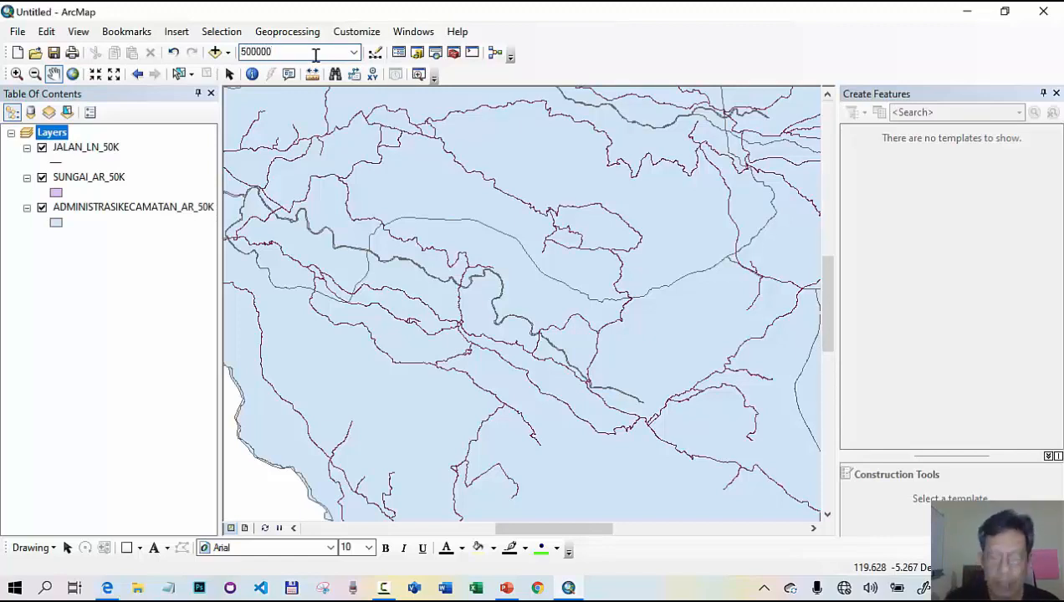
{"action": "type", "text": "00,000"}
{"action": "key", "text": "Return"}
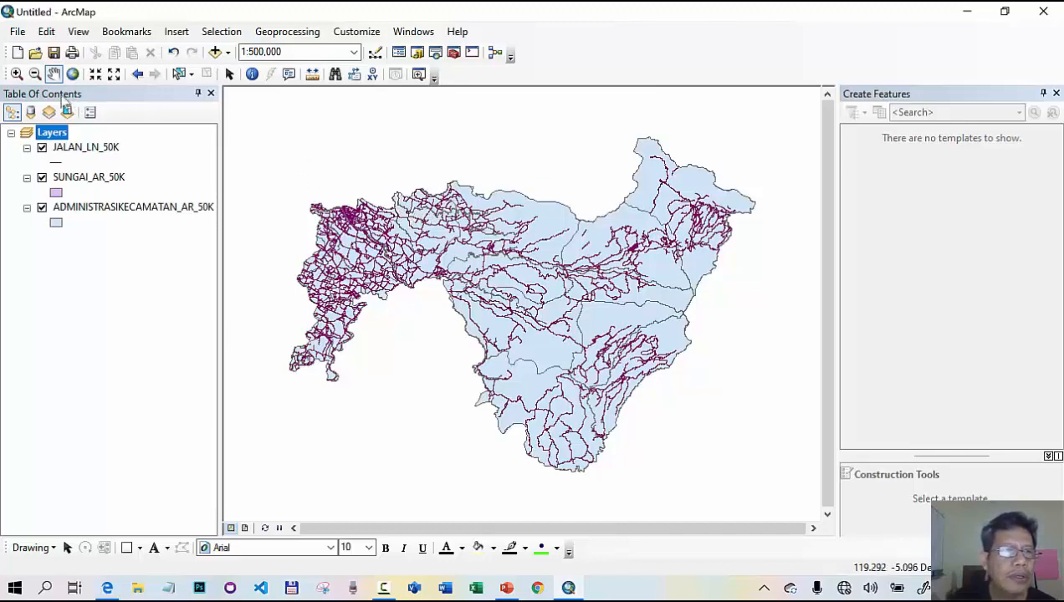
- Zoom in on the northwestern tip of the district with a box, and zoom back out to 1:500,000
{"action": "left_click", "coordinate": [16, 75]}
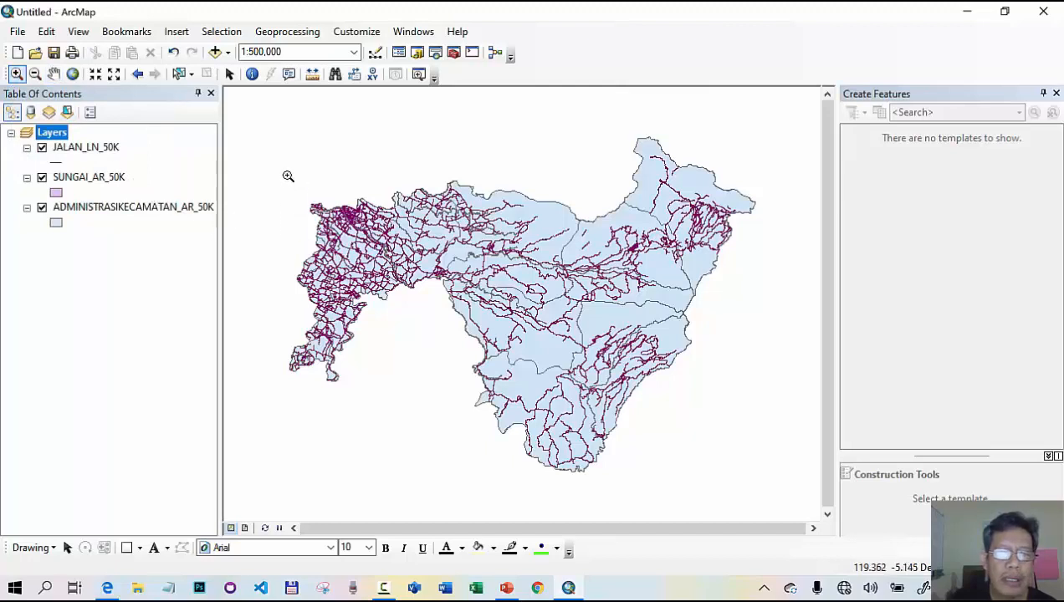
{"action": "left_click_drag", "start_coordinate": [287, 176], "coordinate": [374, 261]}
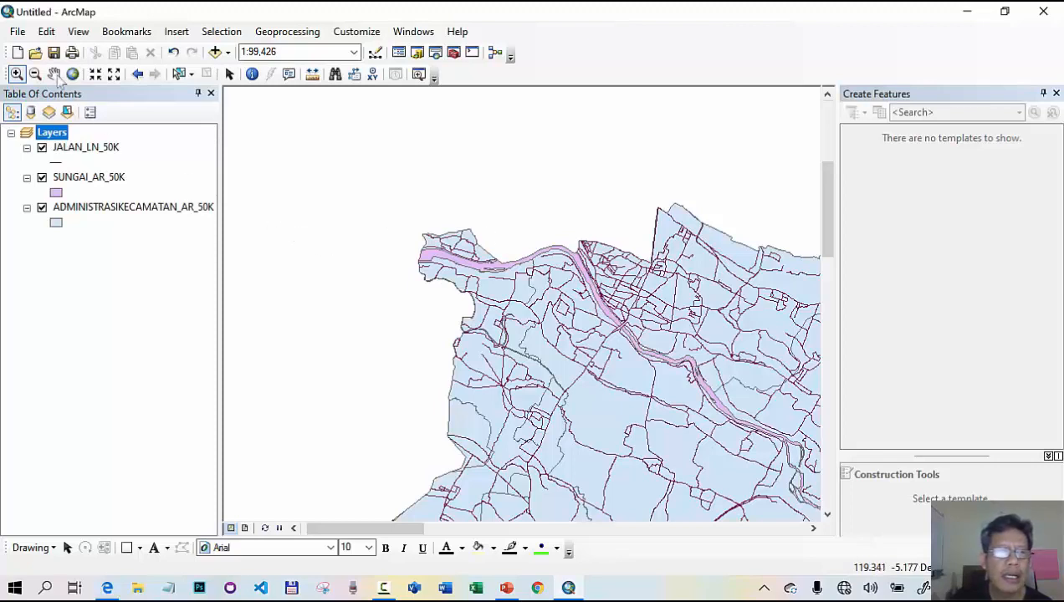
{"action": "left_click", "coordinate": [35, 74]}
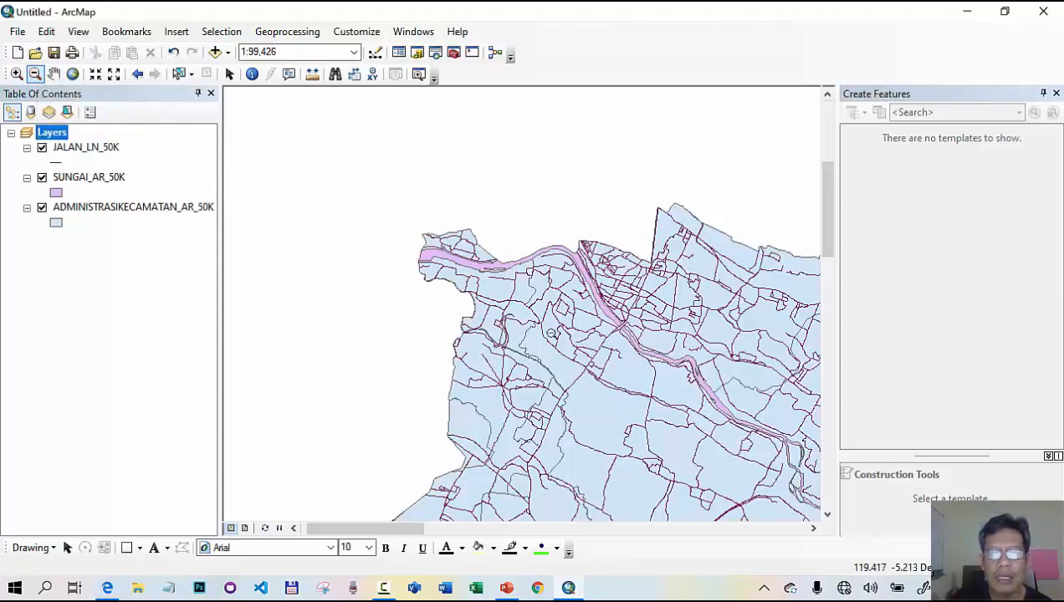
{"action": "scroll", "coordinate": [611, 345], "scroll_direction": "down", "scroll_amount": 1}
{"action": "scroll", "coordinate": [579, 329], "scroll_direction": "down", "scroll_amount": 2}
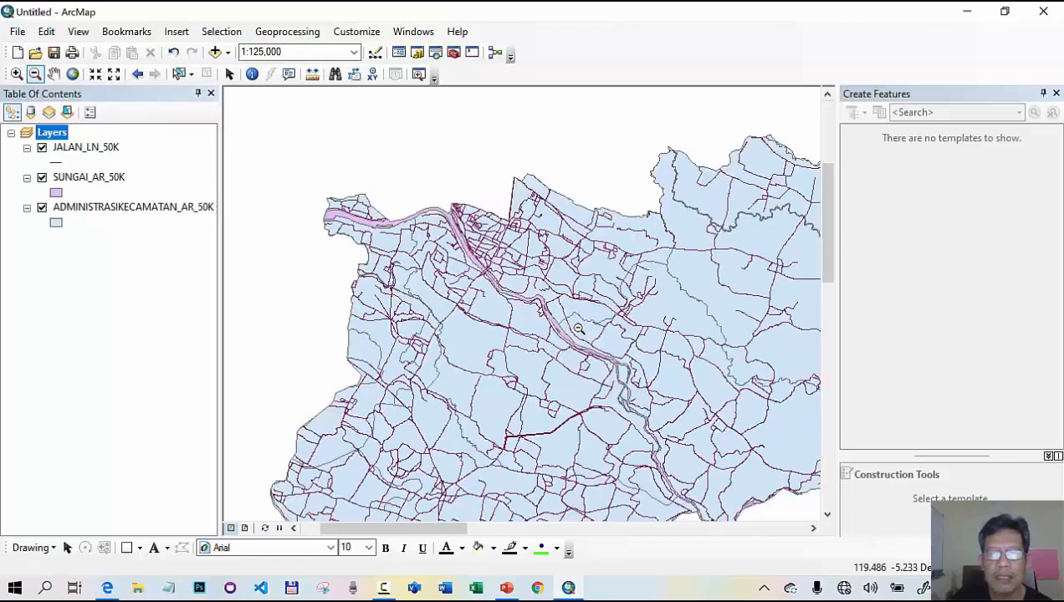
{"action": "scroll", "coordinate": [579, 329], "scroll_direction": "down", "scroll_amount": 2}
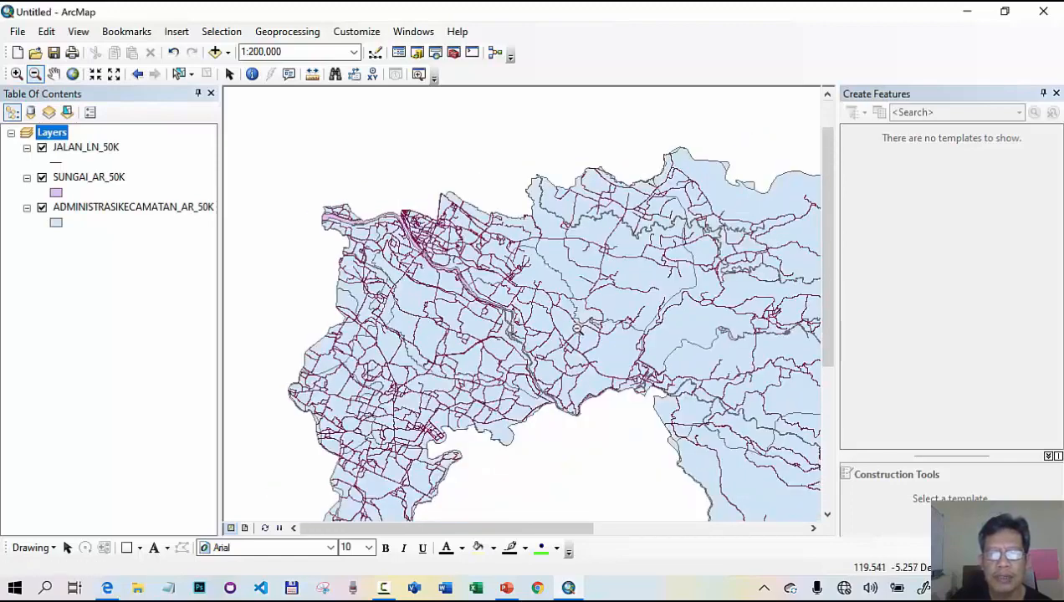
{"action": "scroll", "coordinate": [578, 329], "scroll_direction": "down", "scroll_amount": 1}
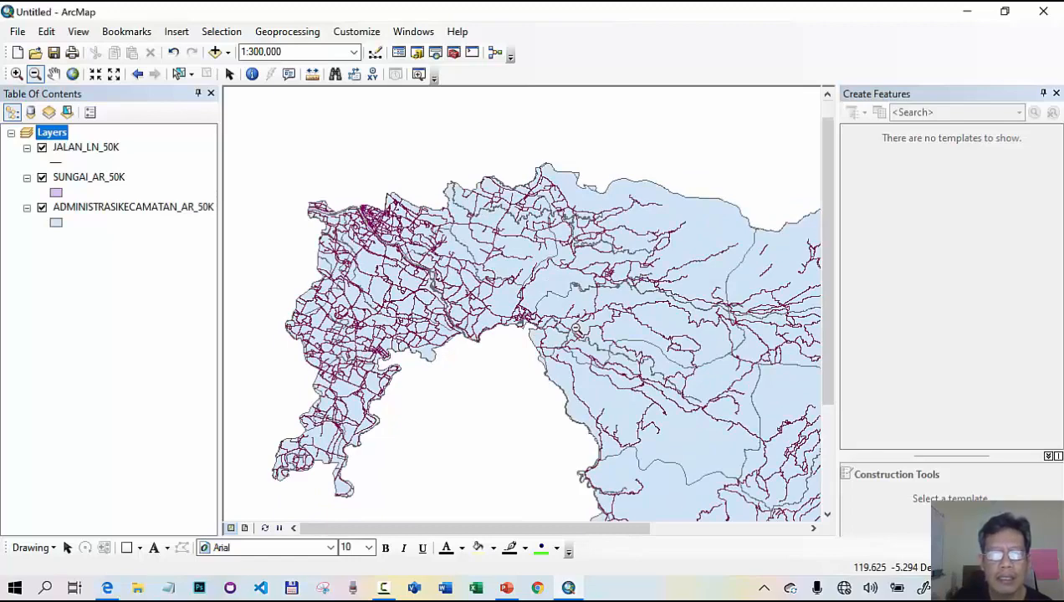
{"action": "scroll", "coordinate": [574, 327], "scroll_direction": "down", "scroll_amount": 1}
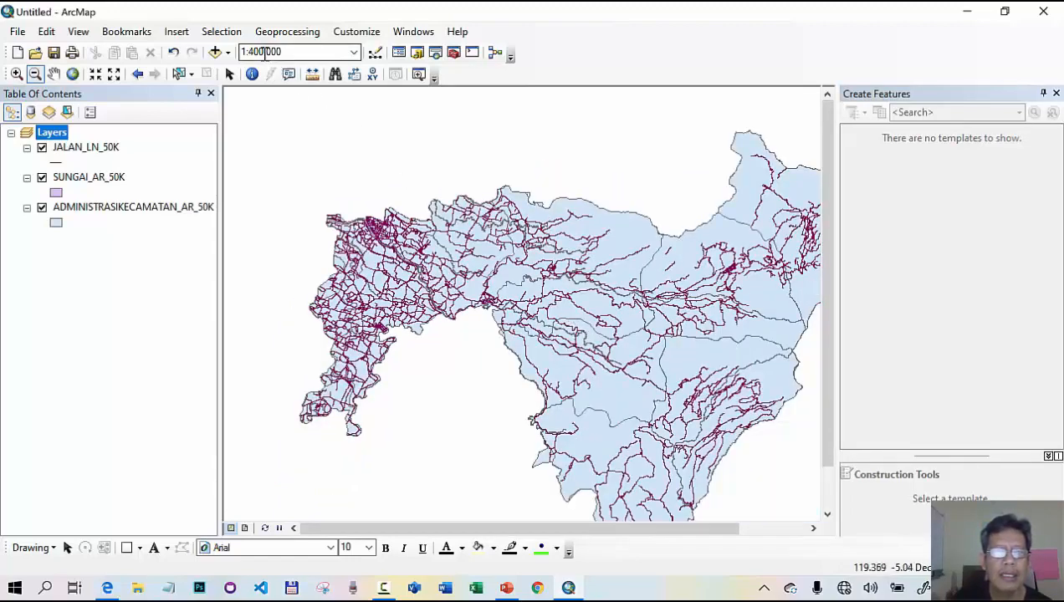
{"action": "left_click", "coordinate": [480, 269]}
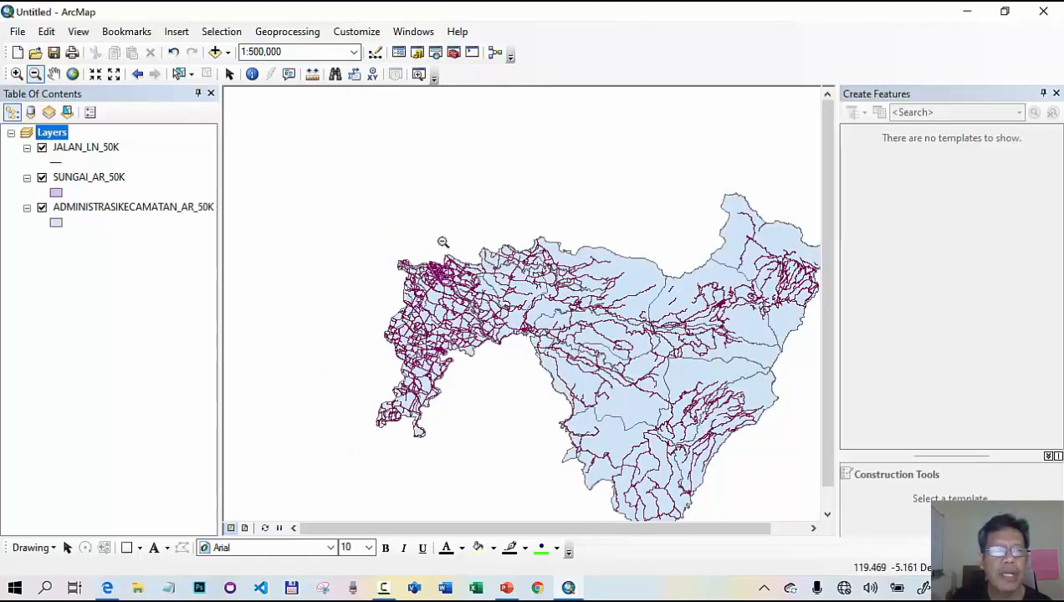
- Pan the map until the whole district is within the view
{"action": "left_click", "coordinate": [53, 73]}
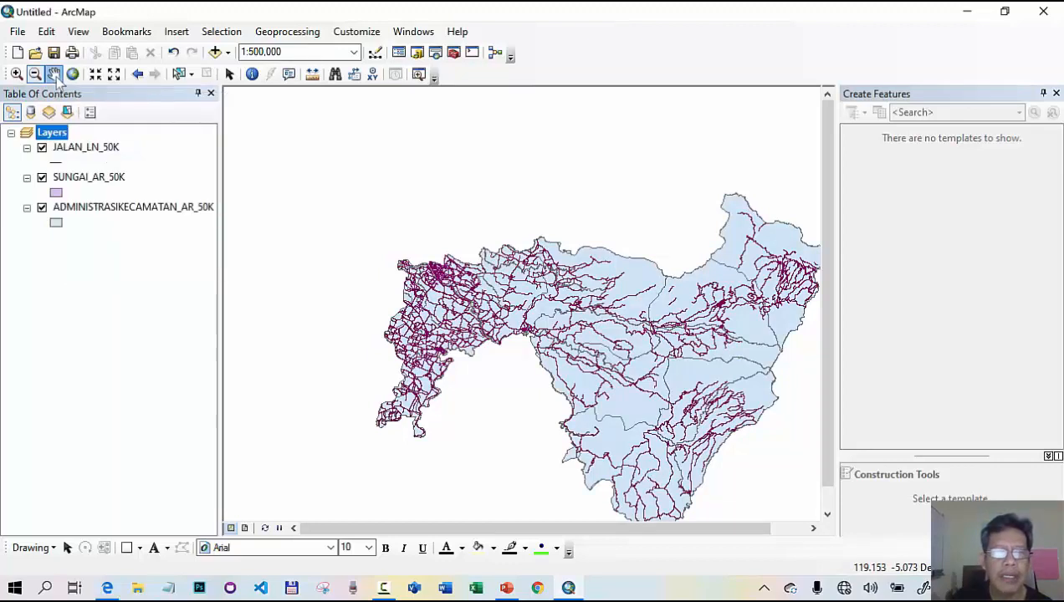
{"action": "left_click_drag", "start_coordinate": [701, 372], "coordinate": [564, 289]}
{"action": "left_click_drag", "start_coordinate": [488, 255], "coordinate": [604, 247]}
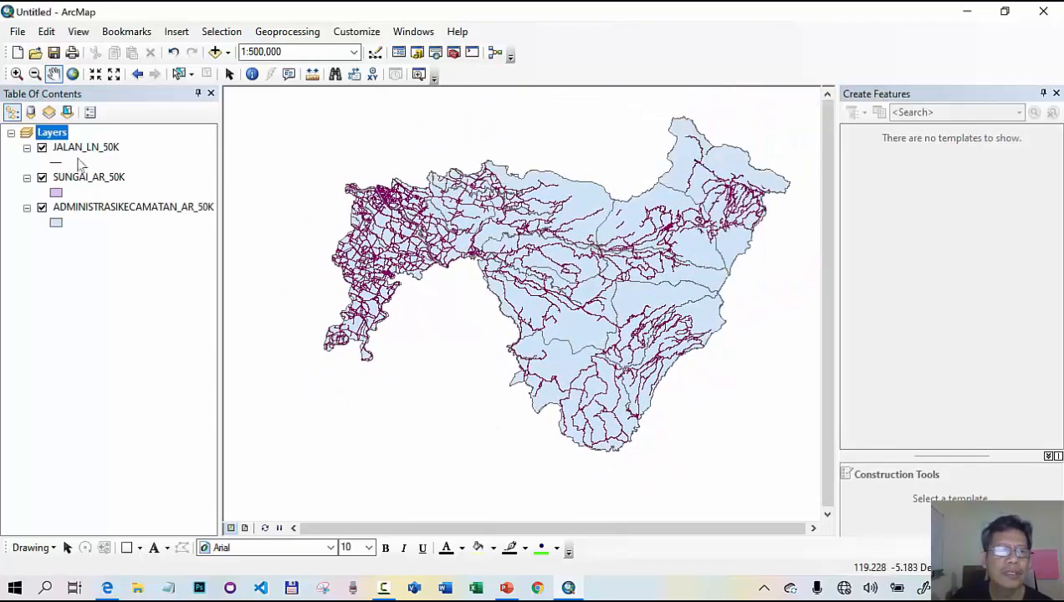
- Zoom in on the district's northwestern part with a box and return to the full extent
{"action": "left_click", "coordinate": [16, 75]}
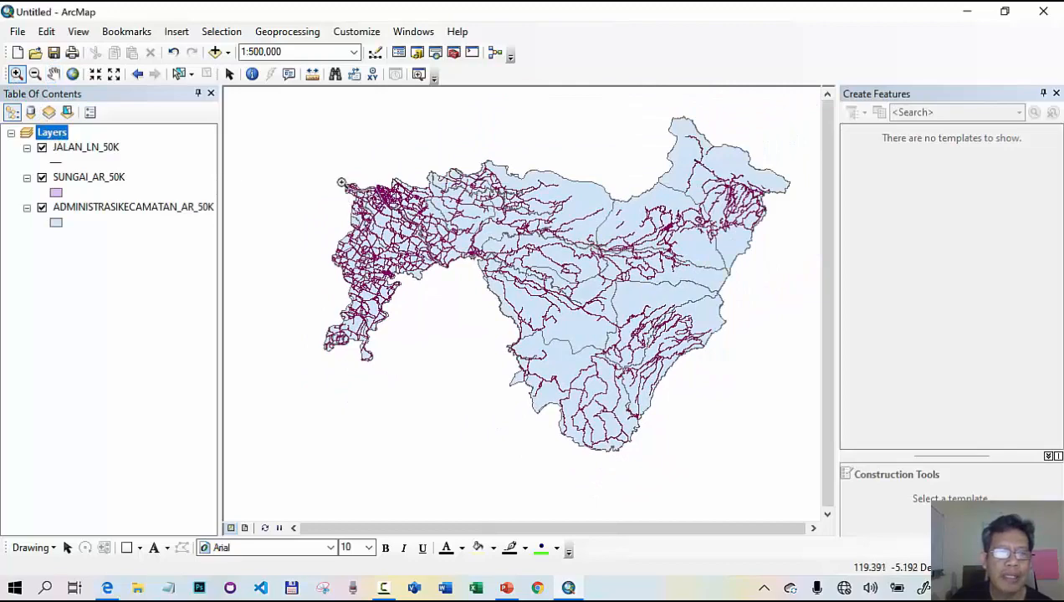
{"action": "left_click_drag", "start_coordinate": [329, 165], "coordinate": [426, 292]}
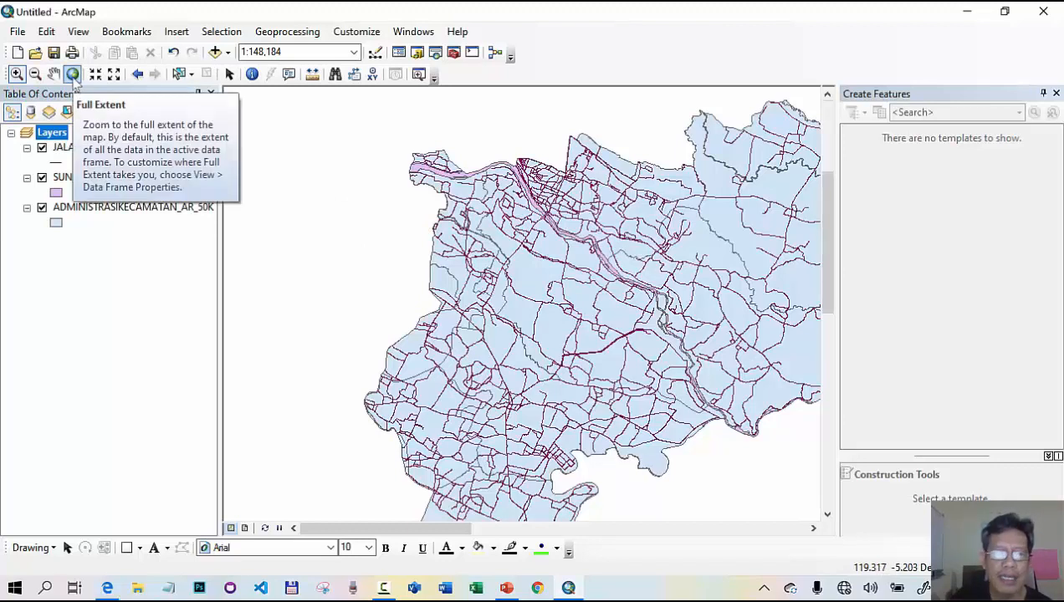
{"action": "left_click", "coordinate": [73, 75]}
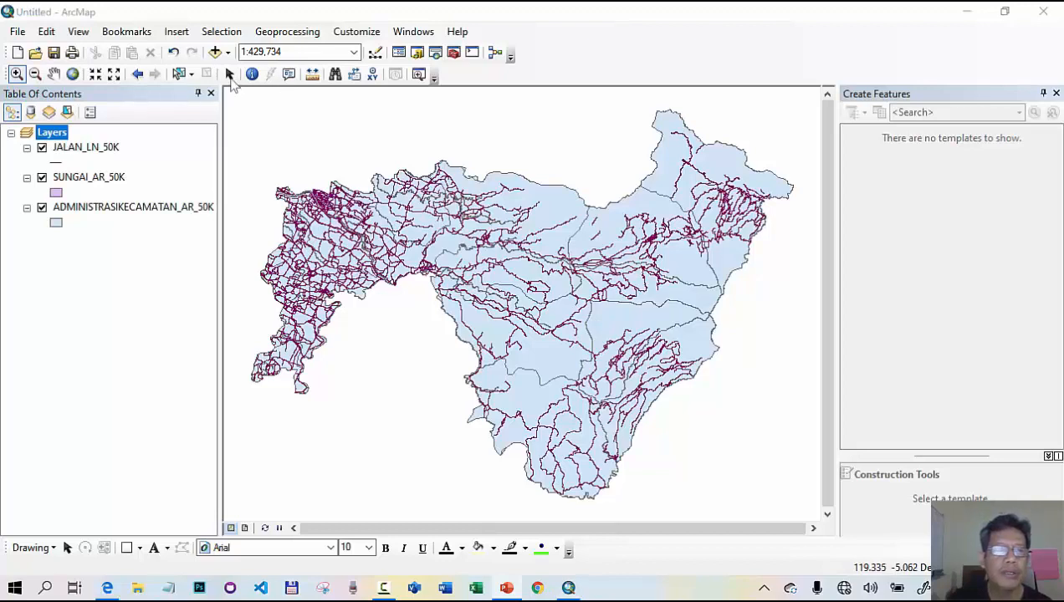
- Activate the Select Elements tool and open the layer properties of ADMINISTRASIKECAMATAN_AR_50K
{"action": "left_click", "coordinate": [229, 74]}
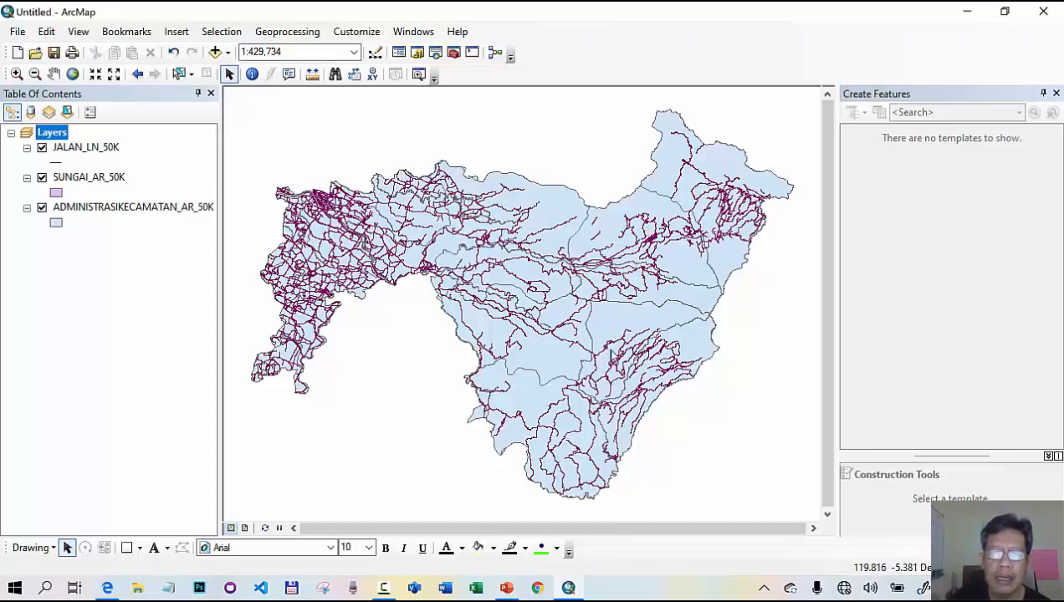
{"action": "left_click", "coordinate": [153, 212]}
{"action": "right_click", "coordinate": [153, 214]}
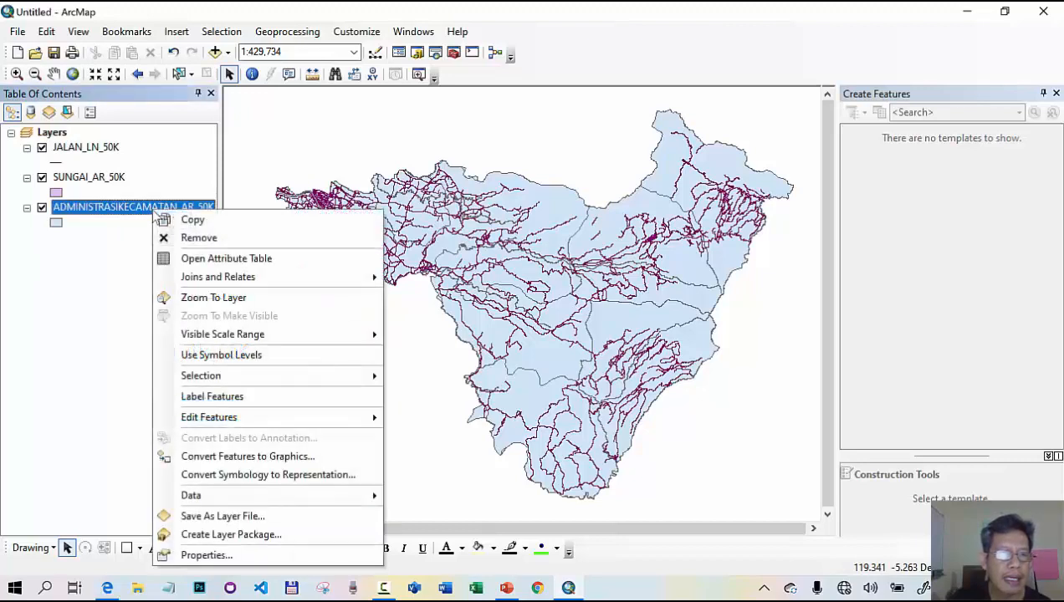
{"action": "left_click", "coordinate": [213, 557]}
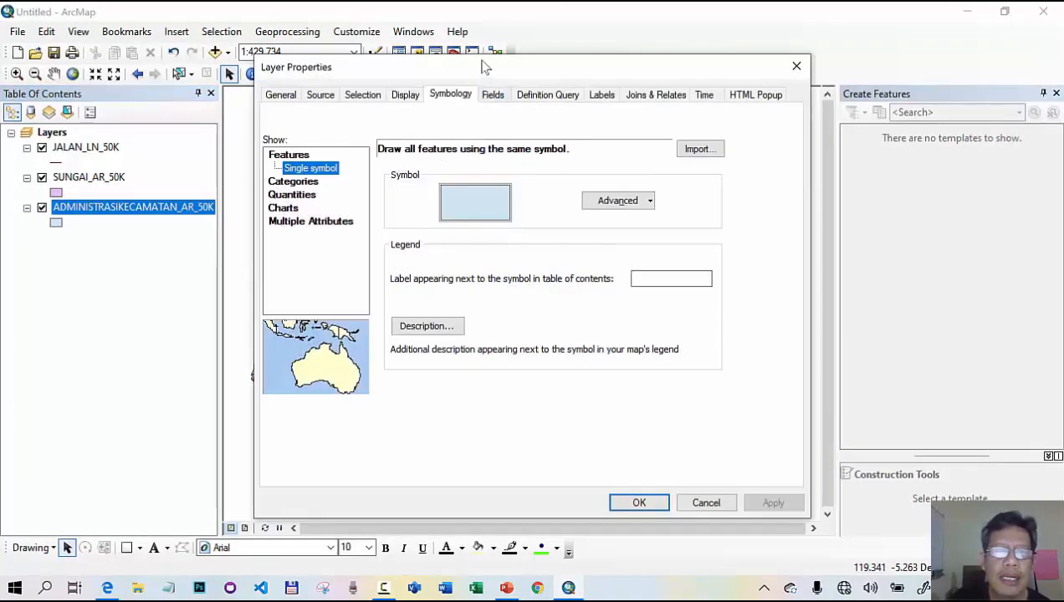
{"action": "left_click_drag", "start_coordinate": [484, 67], "coordinate": [499, 50]}
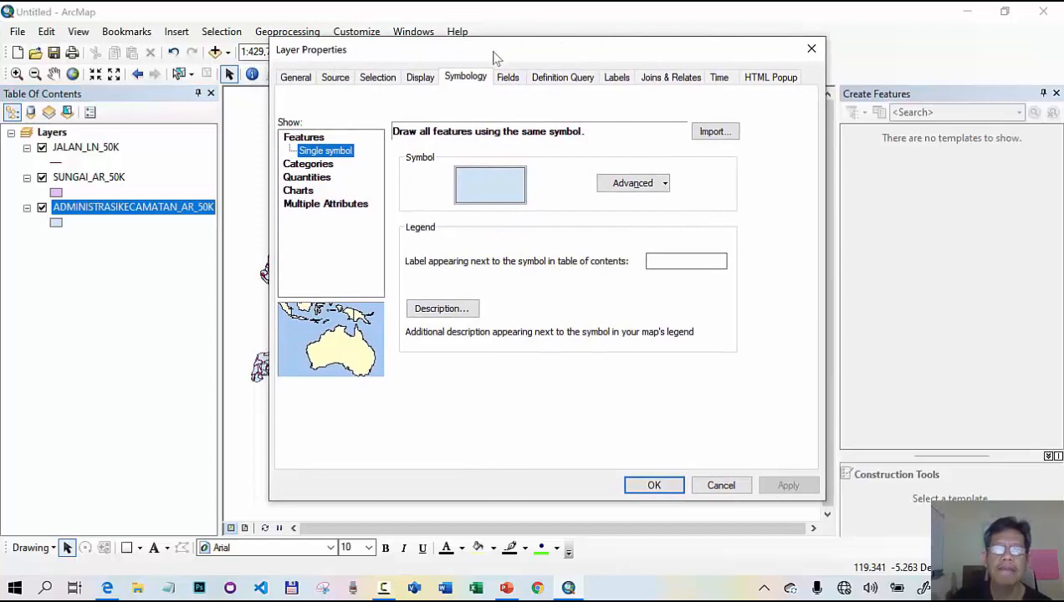
- Review the layer's General, Source, Selection and Display properties, and open its Symbology settings
{"action": "left_click", "coordinate": [300, 79]}
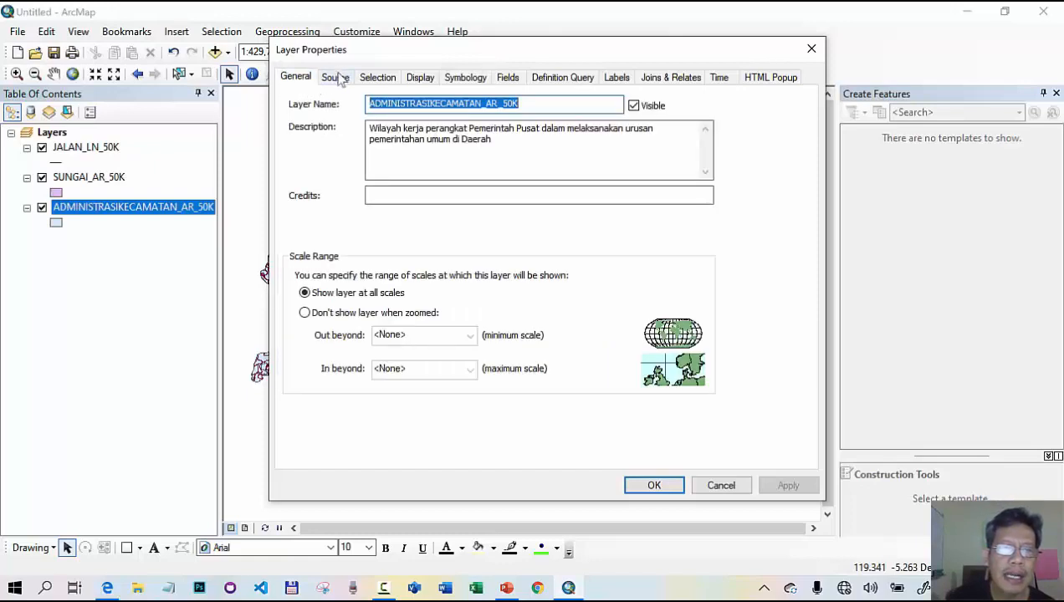
{"action": "left_click", "coordinate": [337, 77]}
{"action": "left_click", "coordinate": [373, 79]}
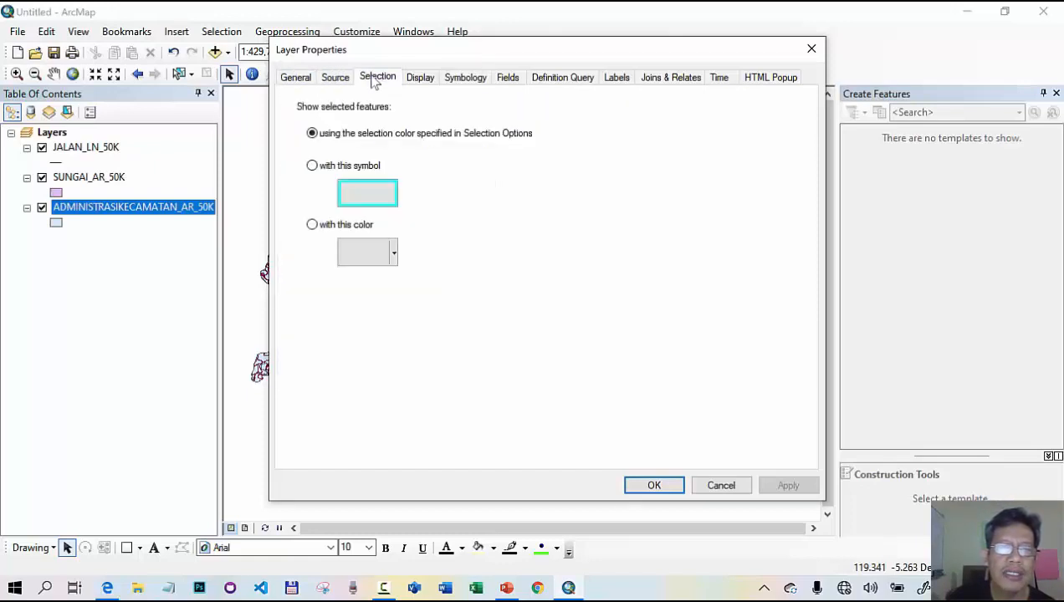
{"action": "left_click", "coordinate": [422, 80]}
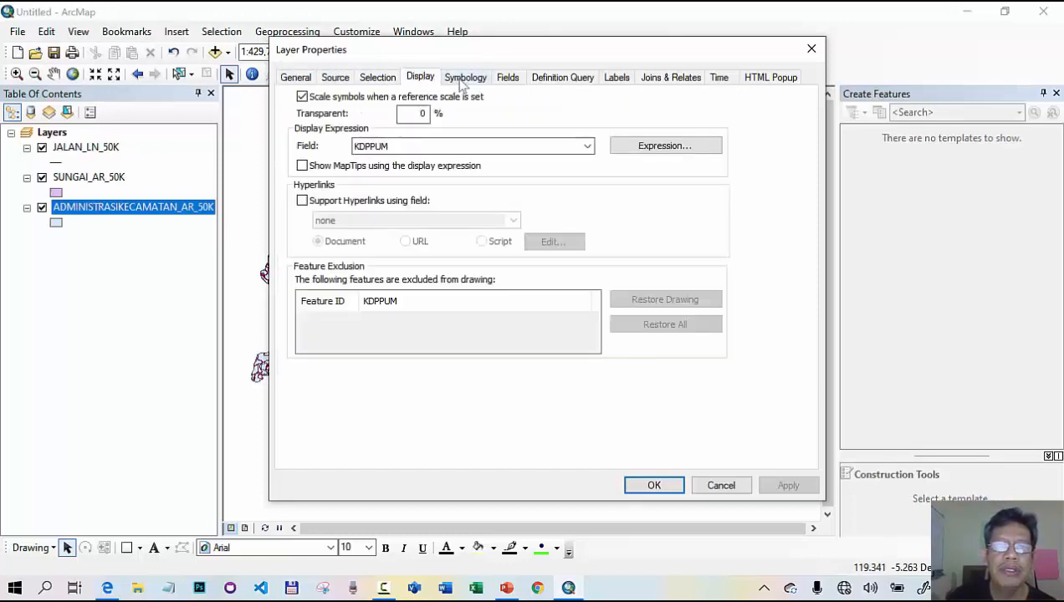
{"action": "left_click", "coordinate": [464, 80]}
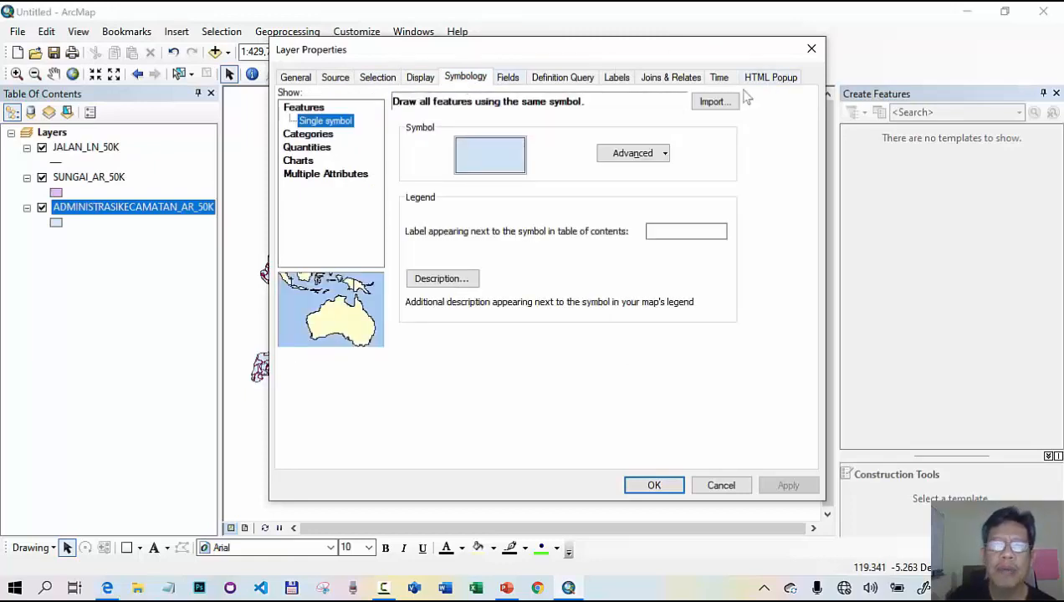
{"action": "left_click", "coordinate": [473, 83]}
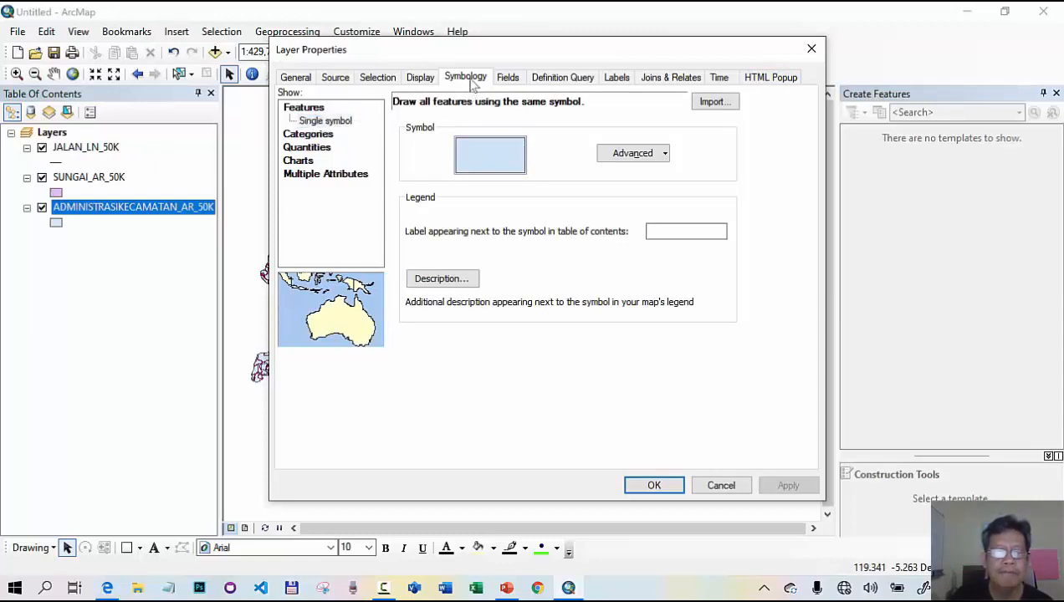
- Symbolize ADMINISTRASIKECAMATAN_AR_50K by unique values of the NAMOBJ field with a light pastel color ramp
{"action": "left_click", "coordinate": [325, 136]}
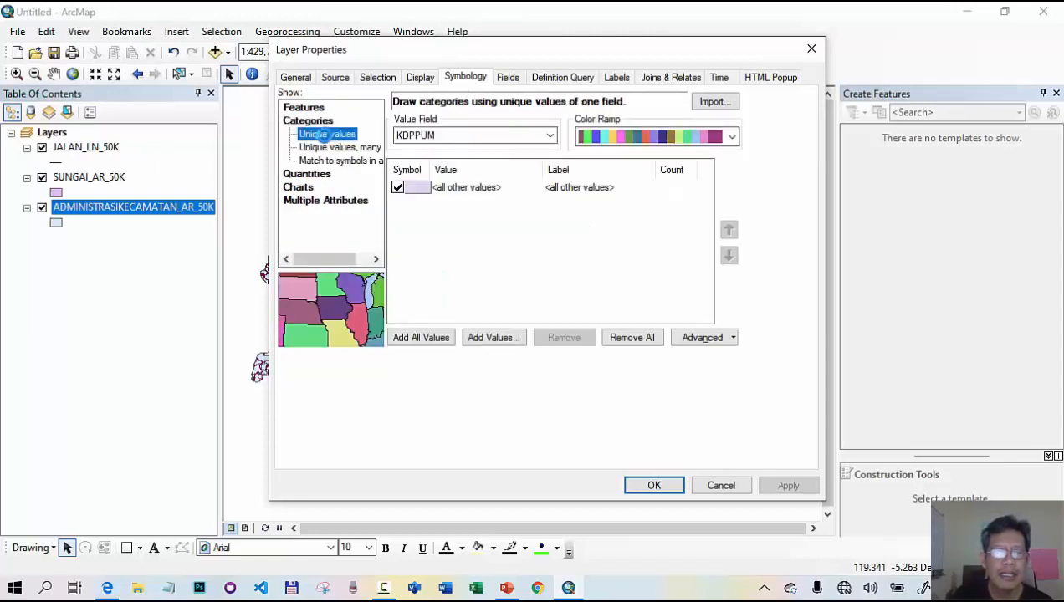
{"action": "left_click", "coordinate": [550, 136]}
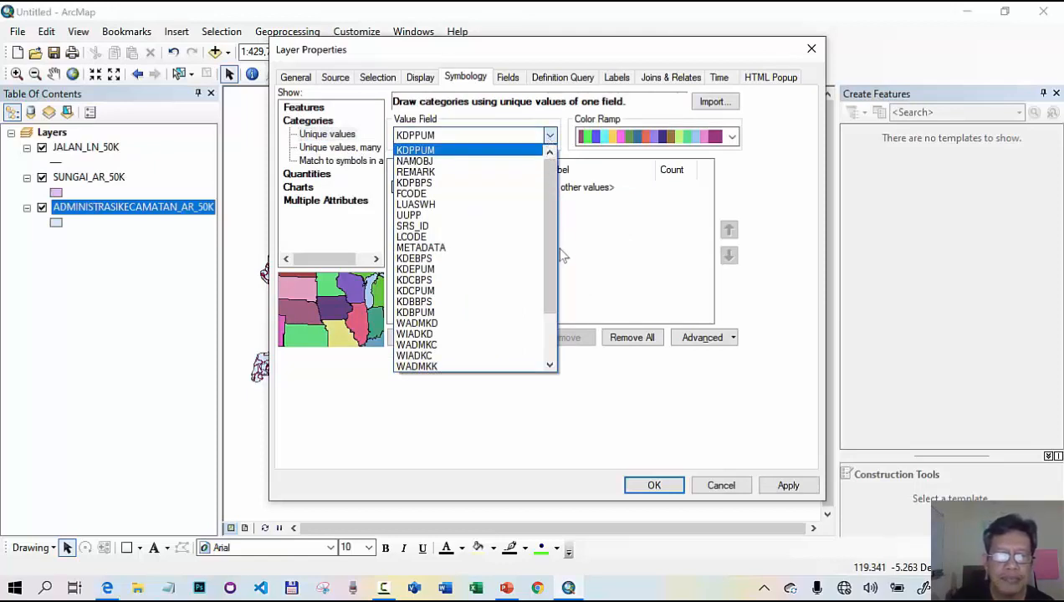
{"action": "left_click_drag", "start_coordinate": [550, 219], "coordinate": [551, 278]}
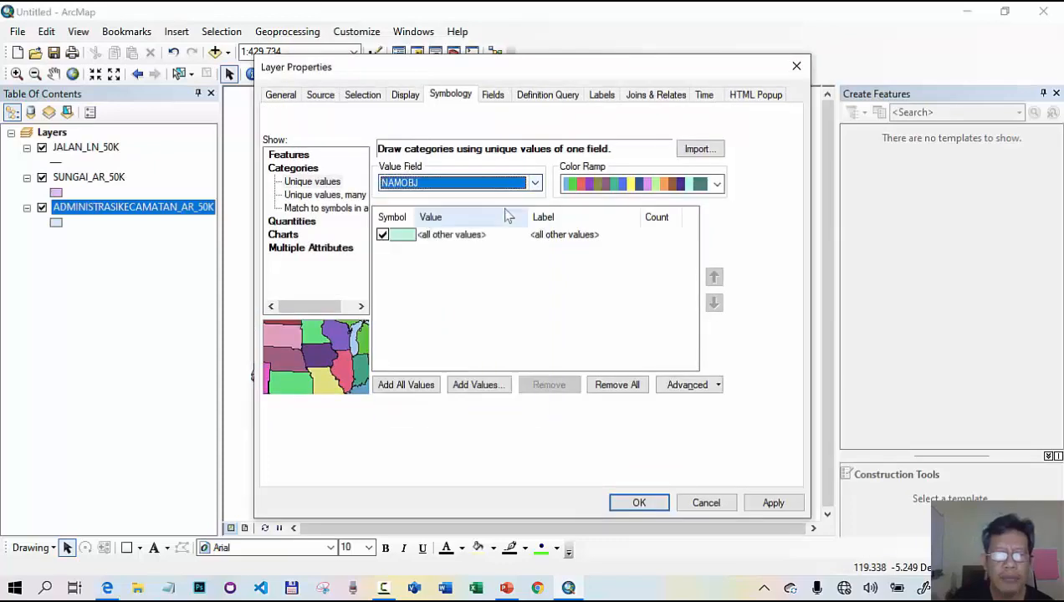
{"action": "scroll", "coordinate": [711, 185], "scroll_direction": "down", "scroll_amount": 1}
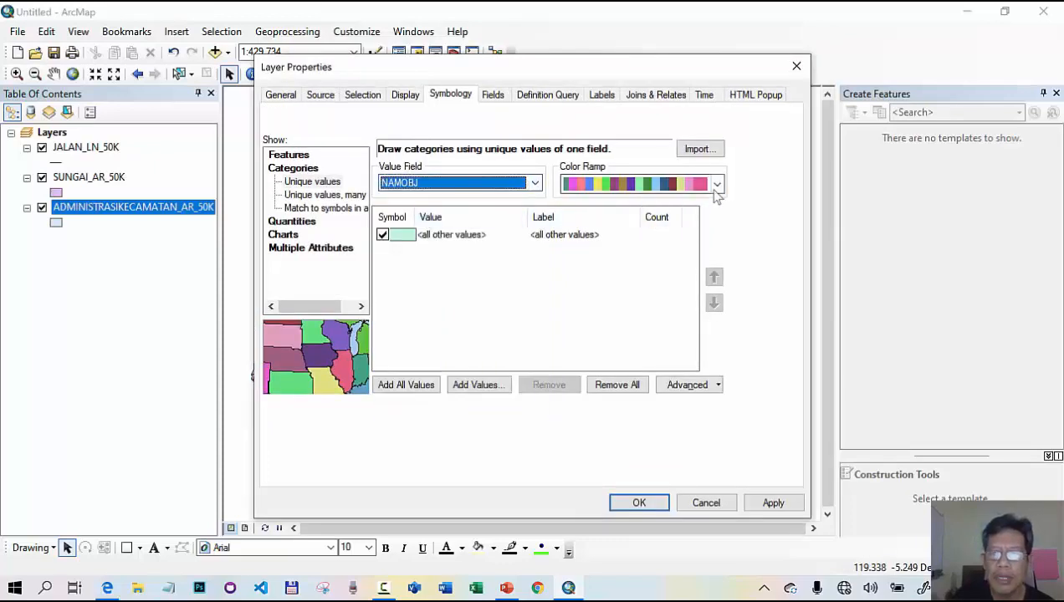
{"action": "left_click", "coordinate": [717, 185]}
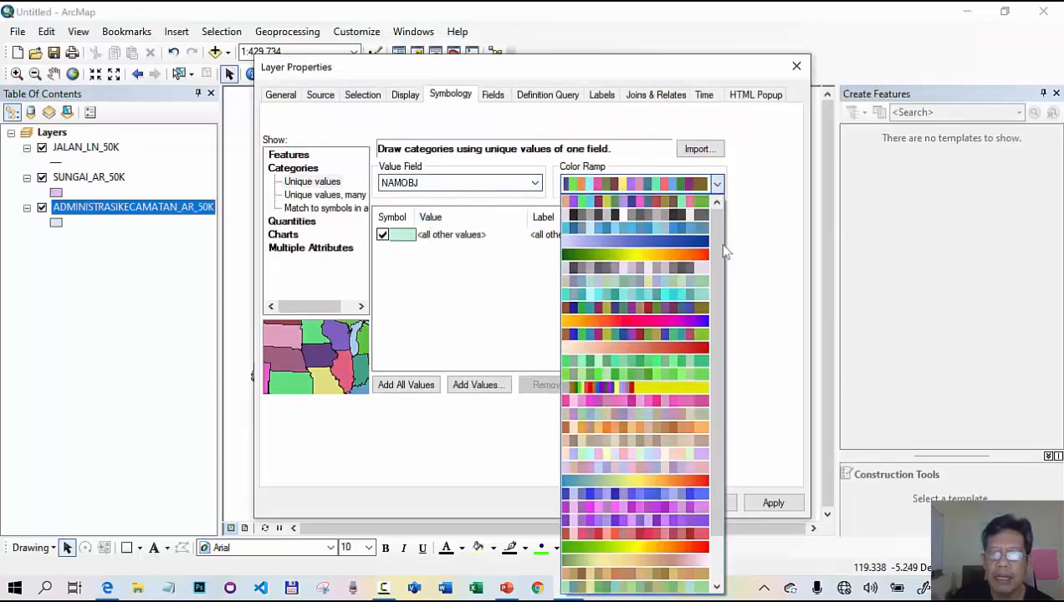
{"action": "left_click_drag", "start_coordinate": [721, 272], "coordinate": [728, 318]}
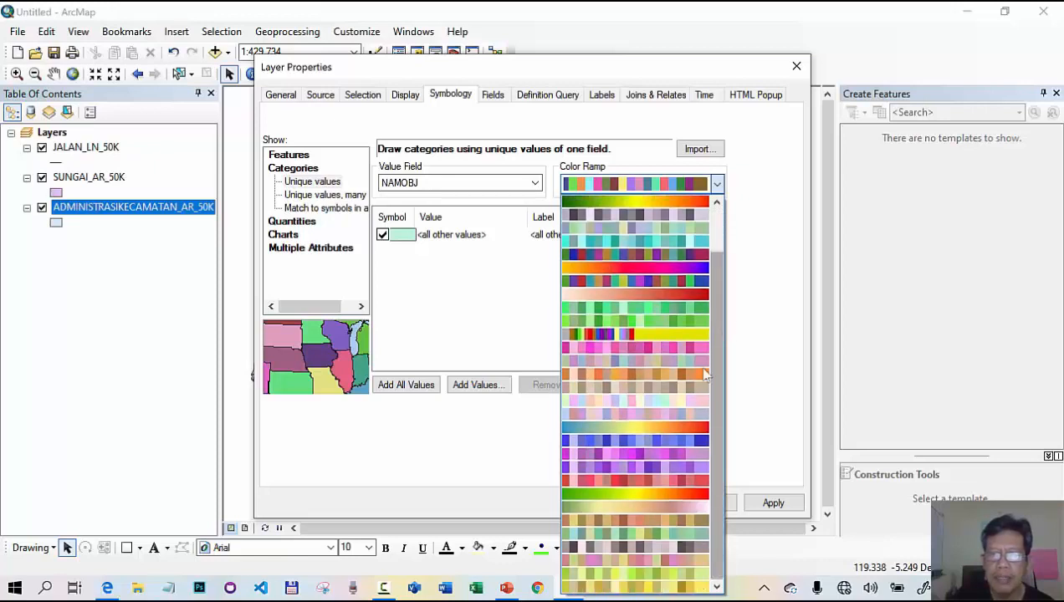
{"action": "left_click", "coordinate": [627, 410]}
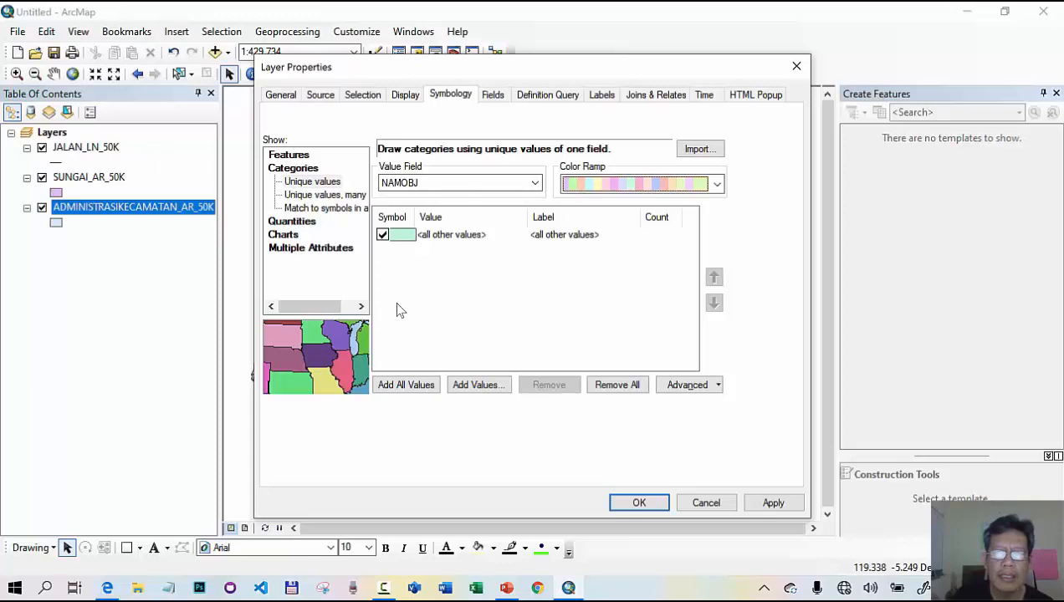
- Add all NAMOBJ values to the unique values list, review the listed entries and apply the symbology to the map
{"action": "left_click", "coordinate": [408, 387]}
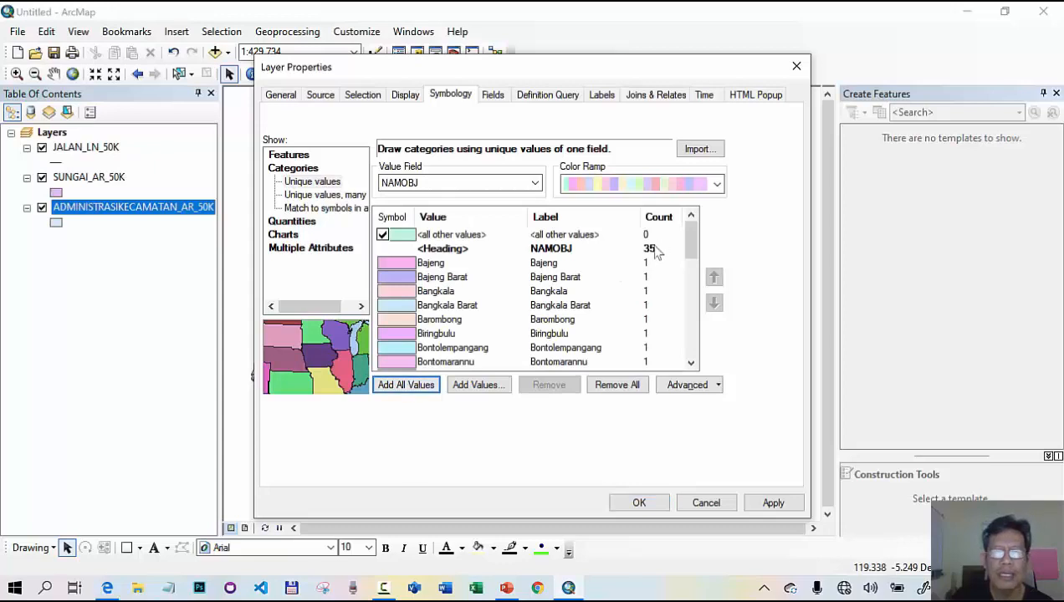
{"action": "scroll", "coordinate": [484, 297], "scroll_direction": "down", "scroll_amount": 4}
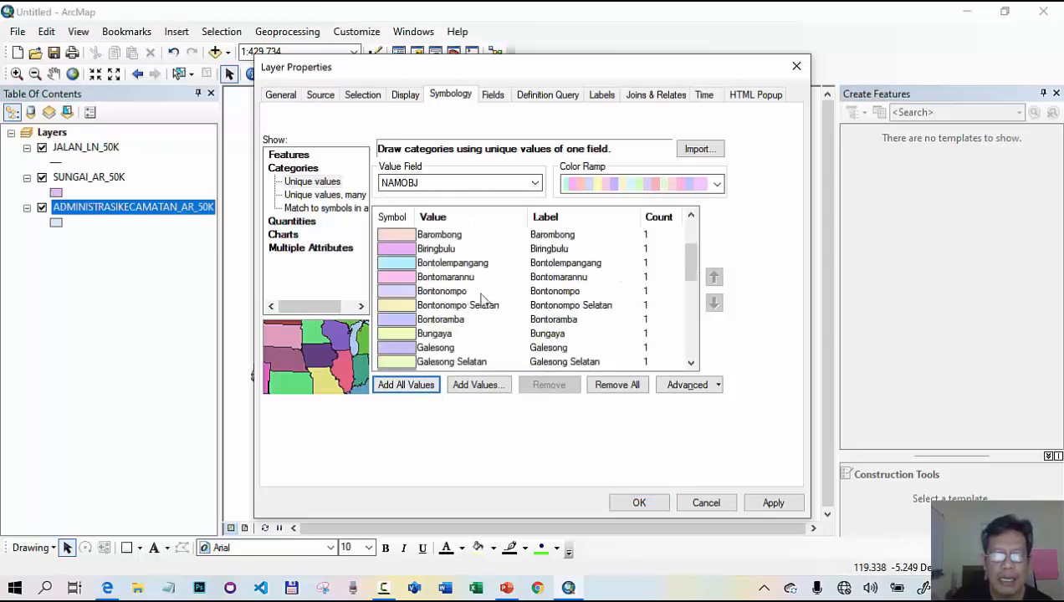
{"action": "scroll", "coordinate": [484, 302], "scroll_direction": "down", "scroll_amount": 5}
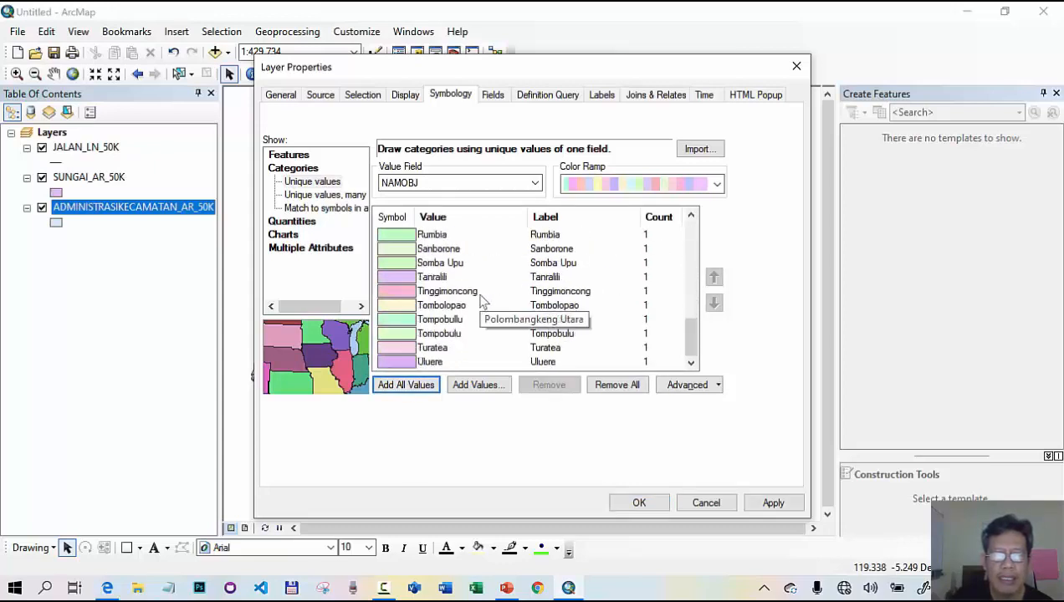
{"action": "scroll", "coordinate": [447, 314], "scroll_direction": "up", "scroll_amount": 9}
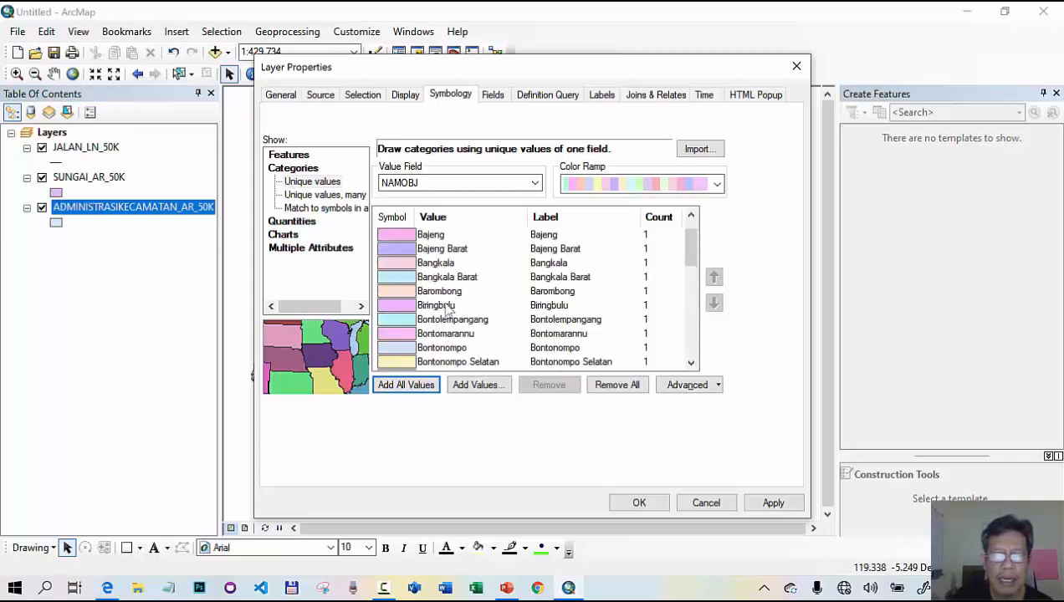
{"action": "left_click", "coordinate": [639, 503]}
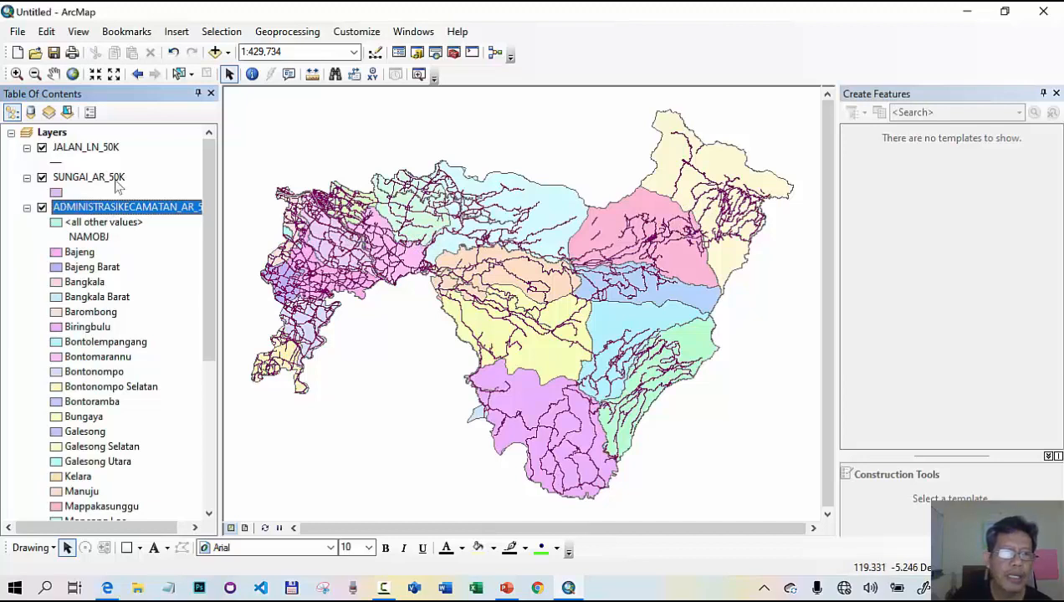
- Set both the fill color and the outline color of the SUNGAI_AR_50K symbol to Cretan Blue
{"action": "left_click", "coordinate": [118, 179]}
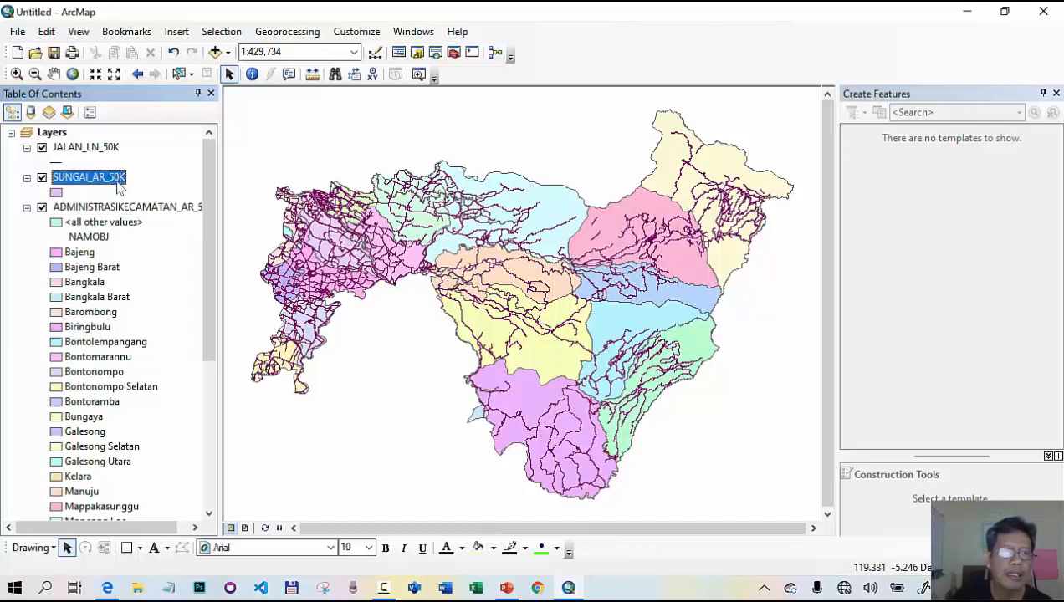
{"action": "right_click", "coordinate": [118, 183]}
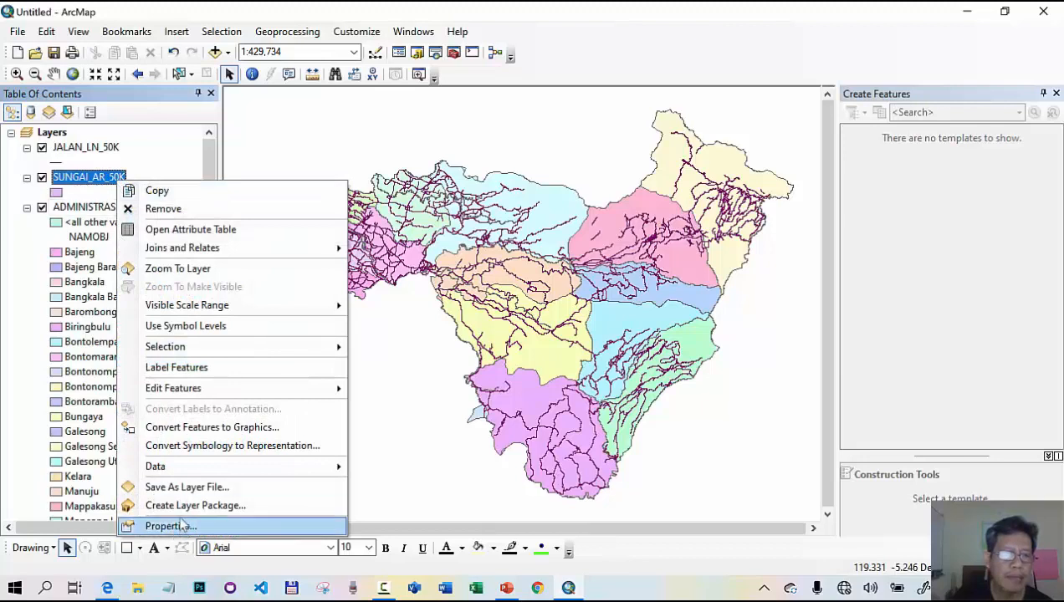
{"action": "left_click", "coordinate": [98, 180]}
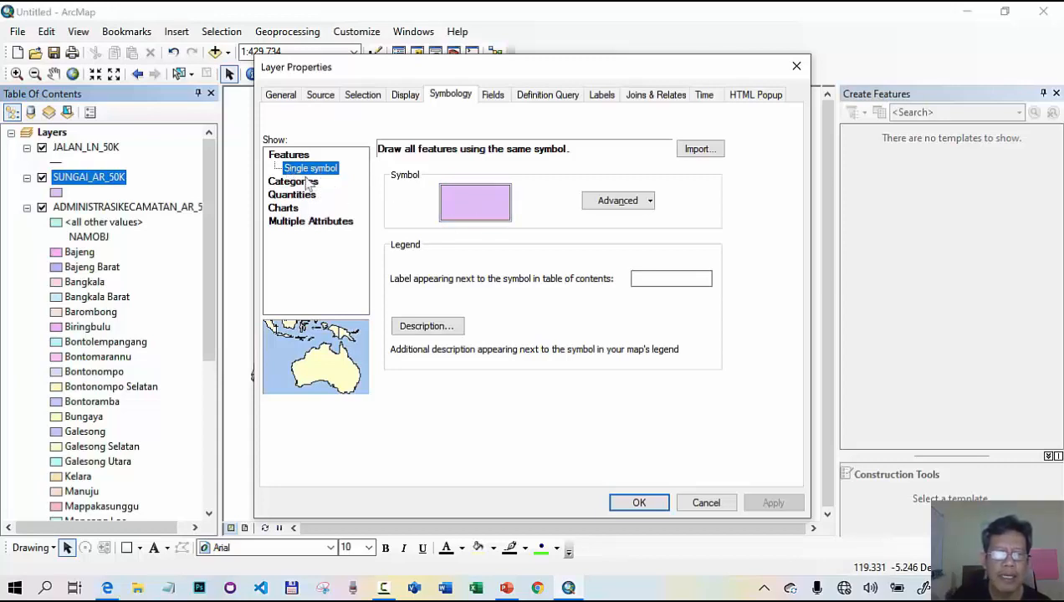
{"action": "left_click", "coordinate": [476, 204]}
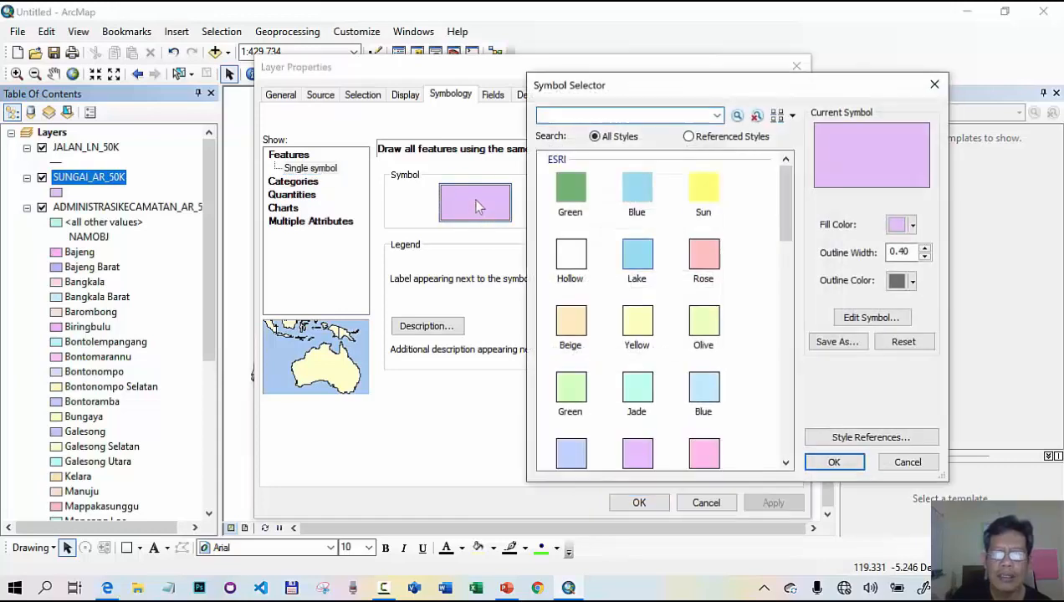
{"action": "left_click", "coordinate": [899, 224]}
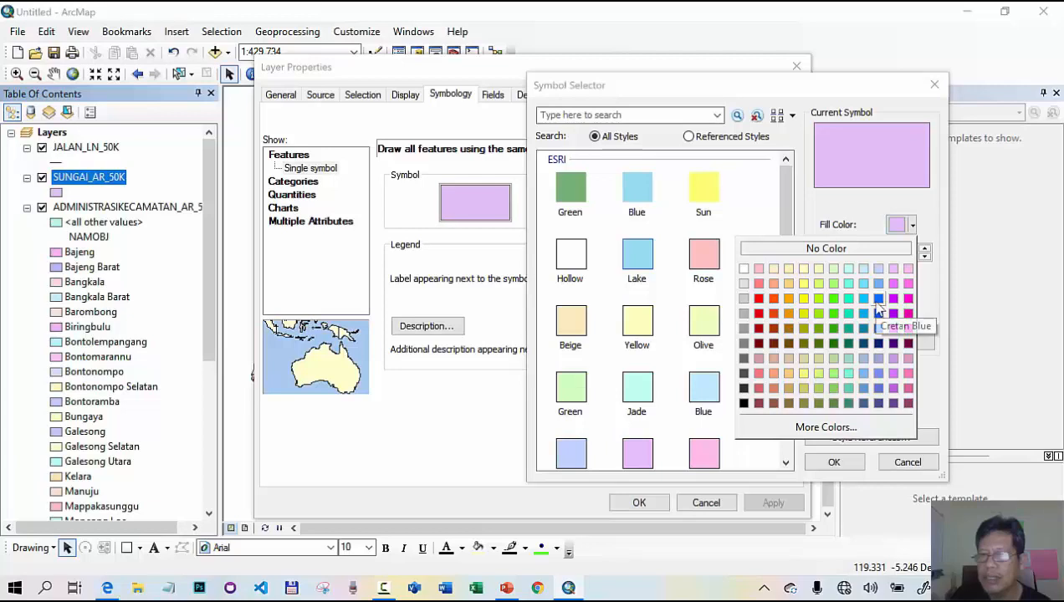
{"action": "left_click", "coordinate": [879, 299]}
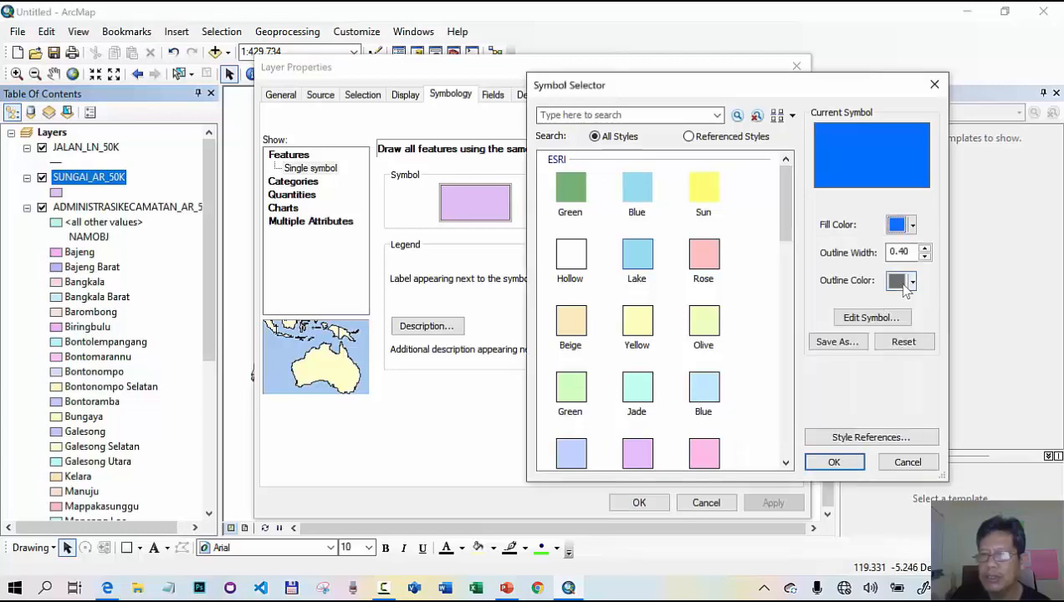
{"action": "left_click", "coordinate": [901, 282]}
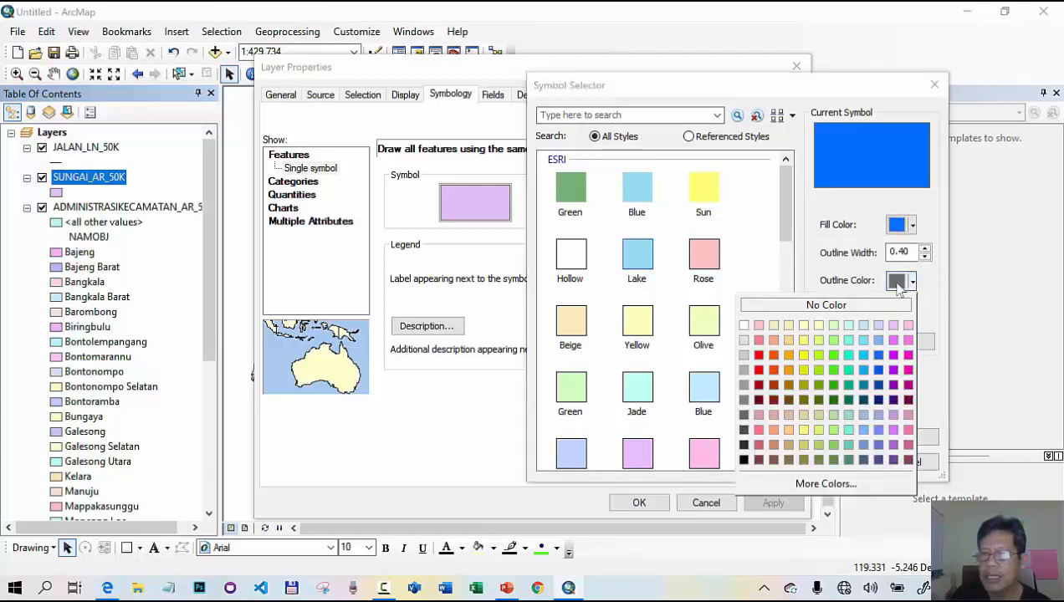
{"action": "left_click", "coordinate": [879, 355]}
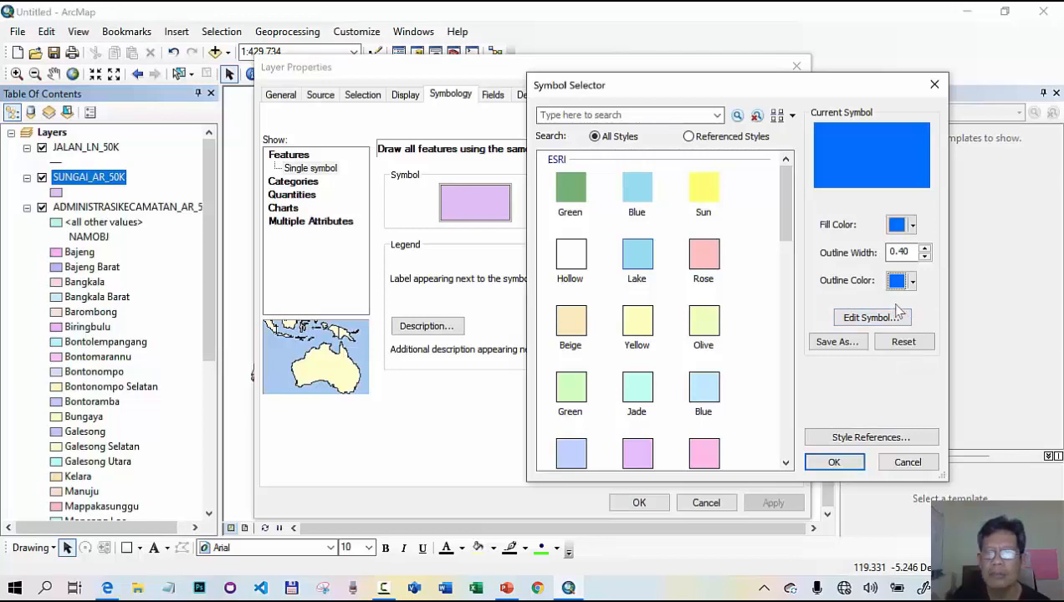
{"action": "left_click", "coordinate": [836, 466]}
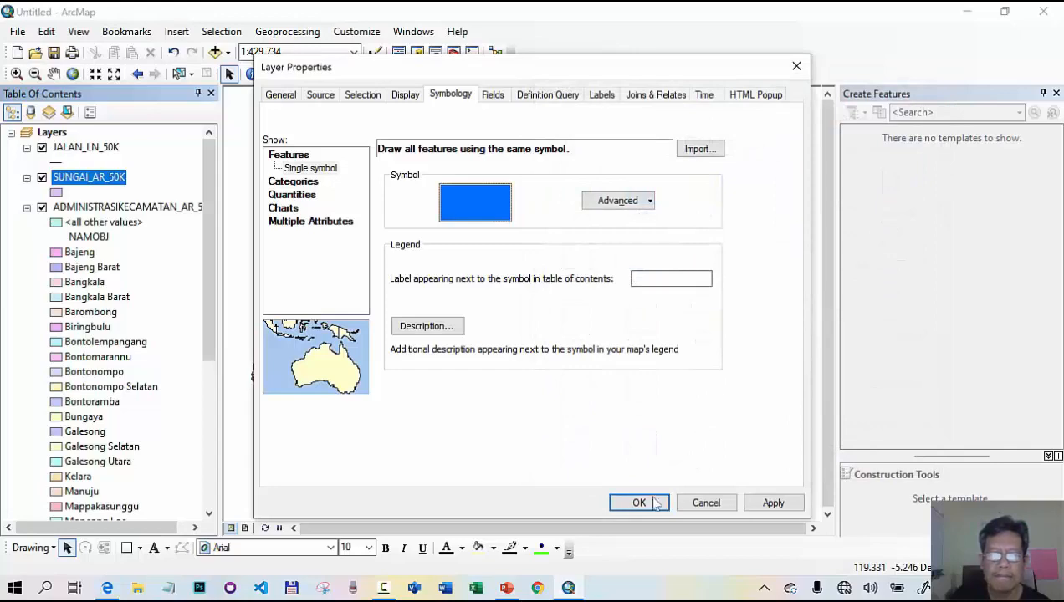
{"action": "left_click", "coordinate": [639, 503]}
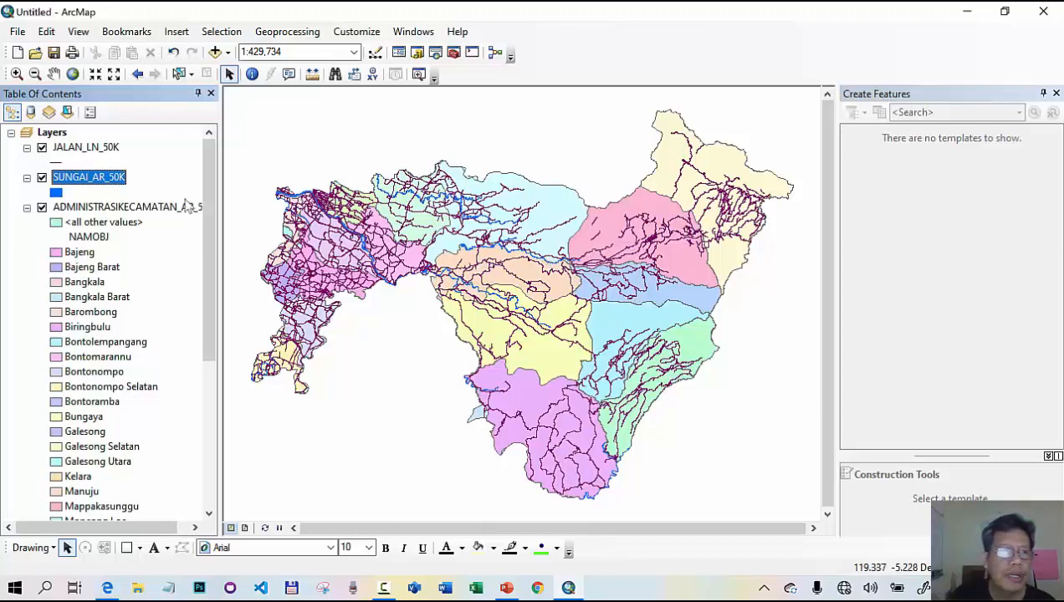
- Change the JALAN_LN_50K line symbol to the Highway Ramp style and apply it to the map
{"action": "left_click", "coordinate": [110, 150]}
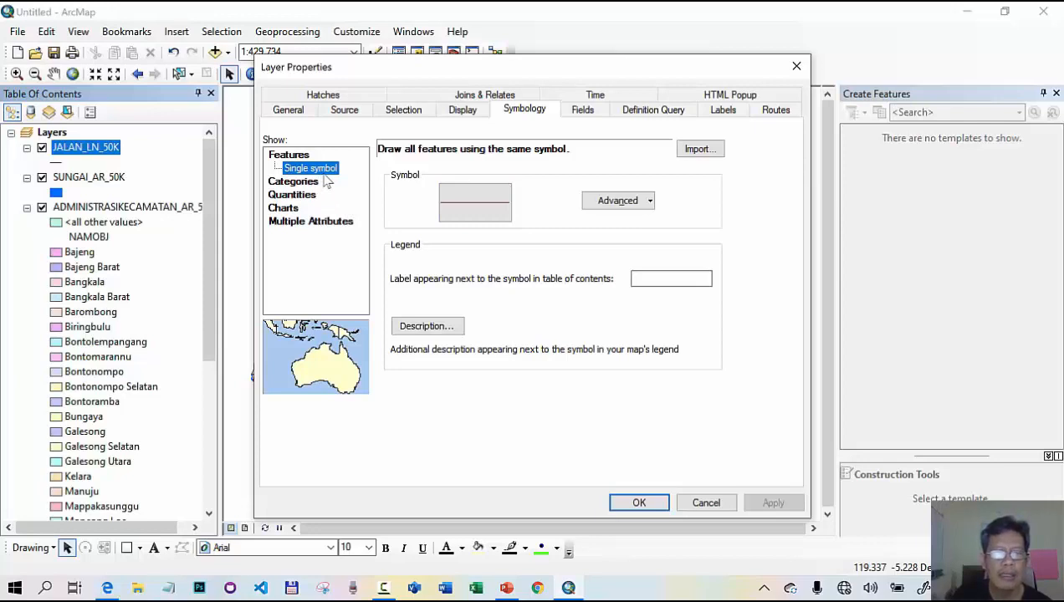
{"action": "left_click", "coordinate": [474, 205]}
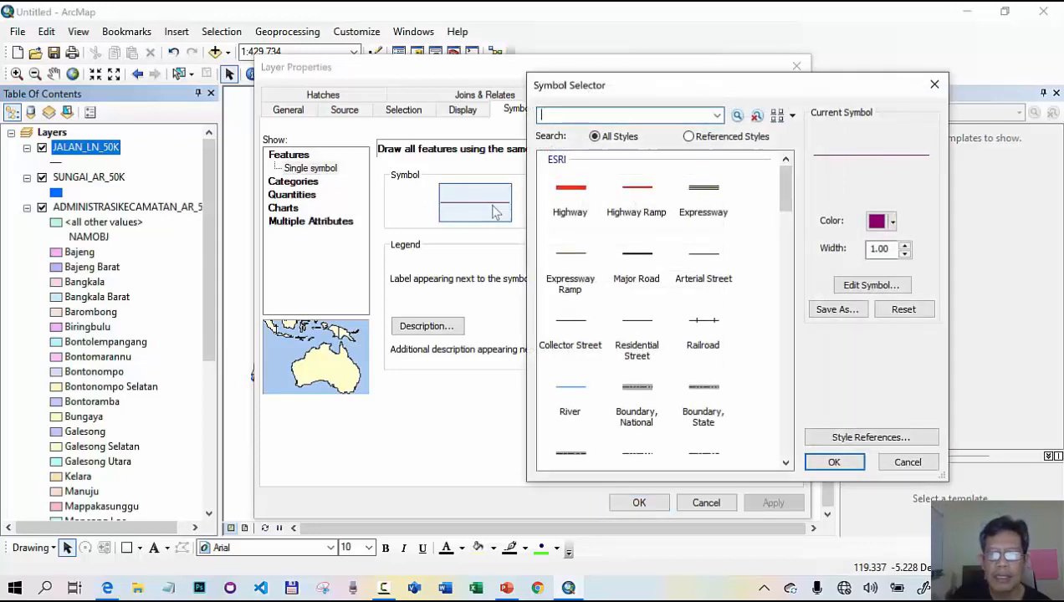
{"action": "left_click", "coordinate": [642, 192]}
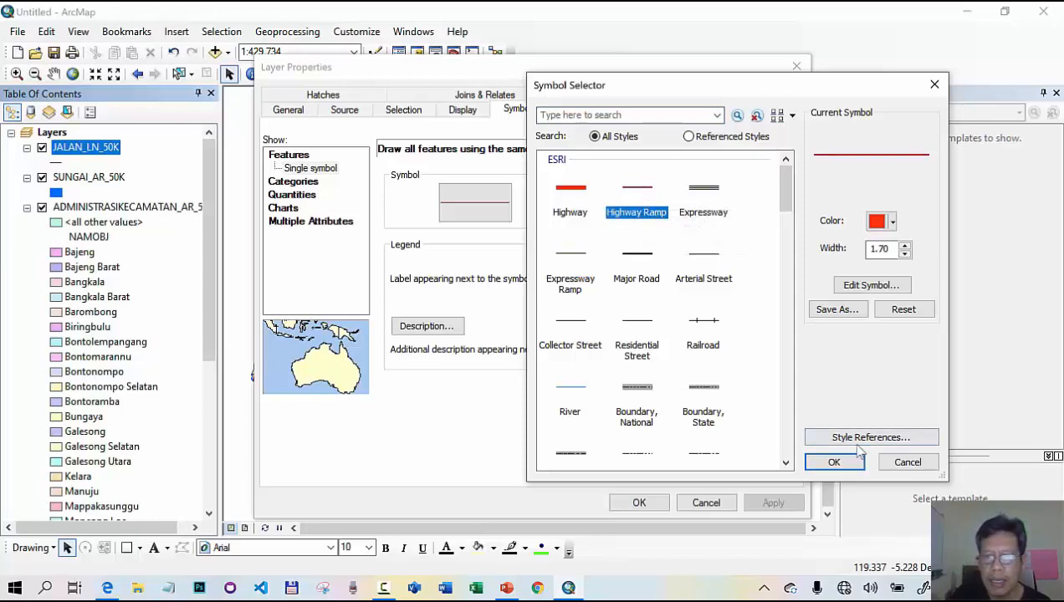
{"action": "left_click", "coordinate": [835, 463]}
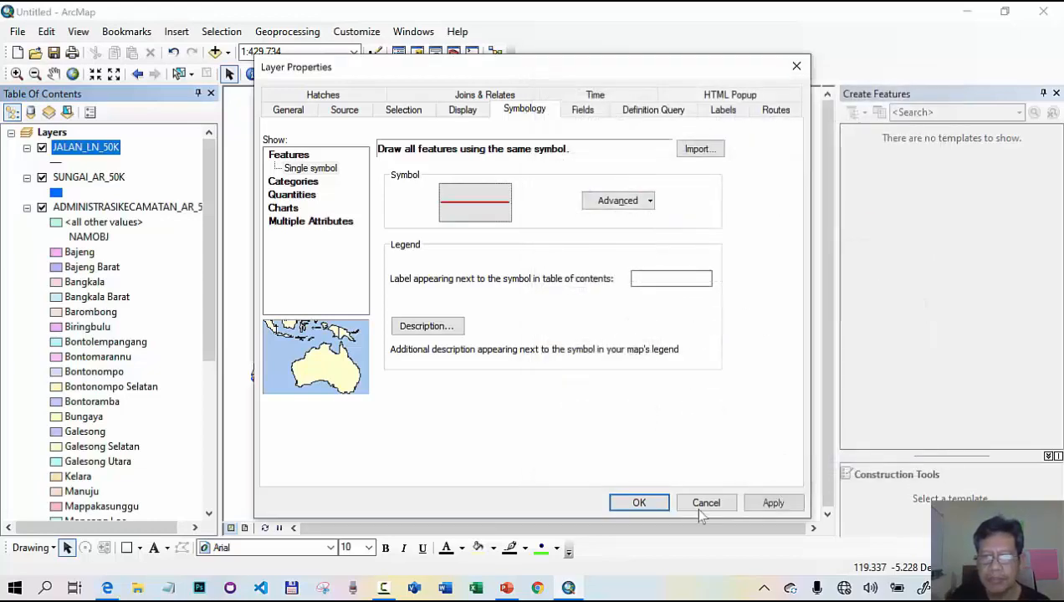
{"action": "left_click", "coordinate": [638, 505]}
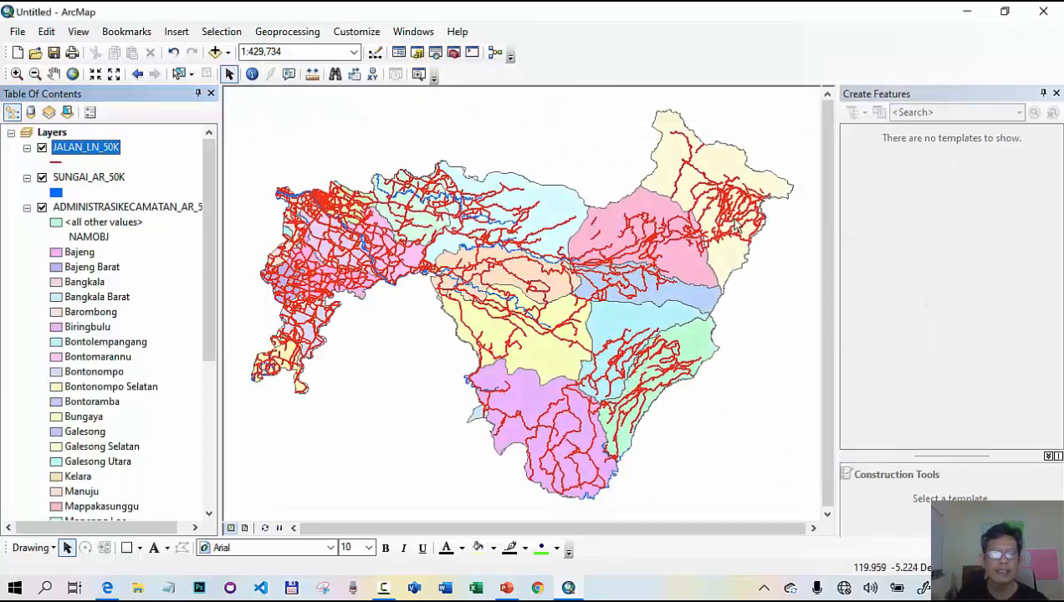
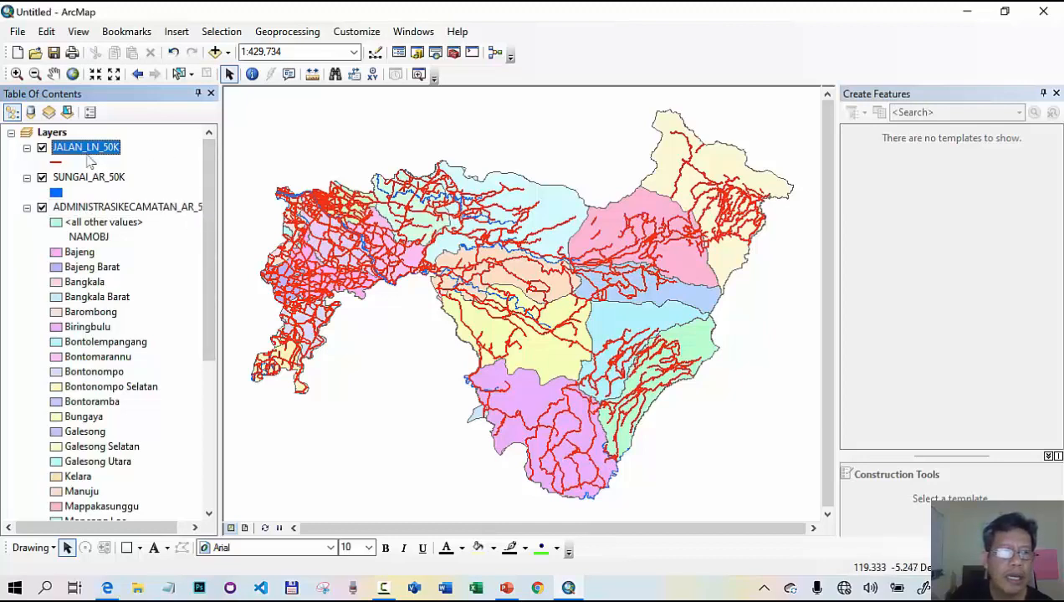
- Hide the JALAN_LN_50K layer and set the label field of ADMINISTRASIKECAMATAN_AR_50K to NAMOBJ
{"action": "left_click", "coordinate": [42, 148]}
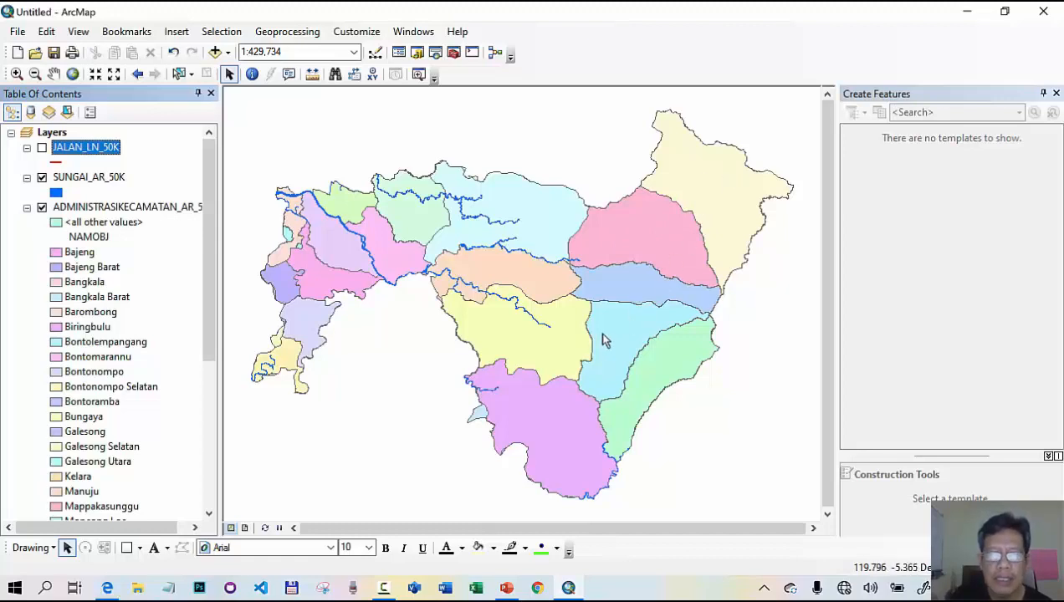
{"action": "right_click", "coordinate": [174, 214]}
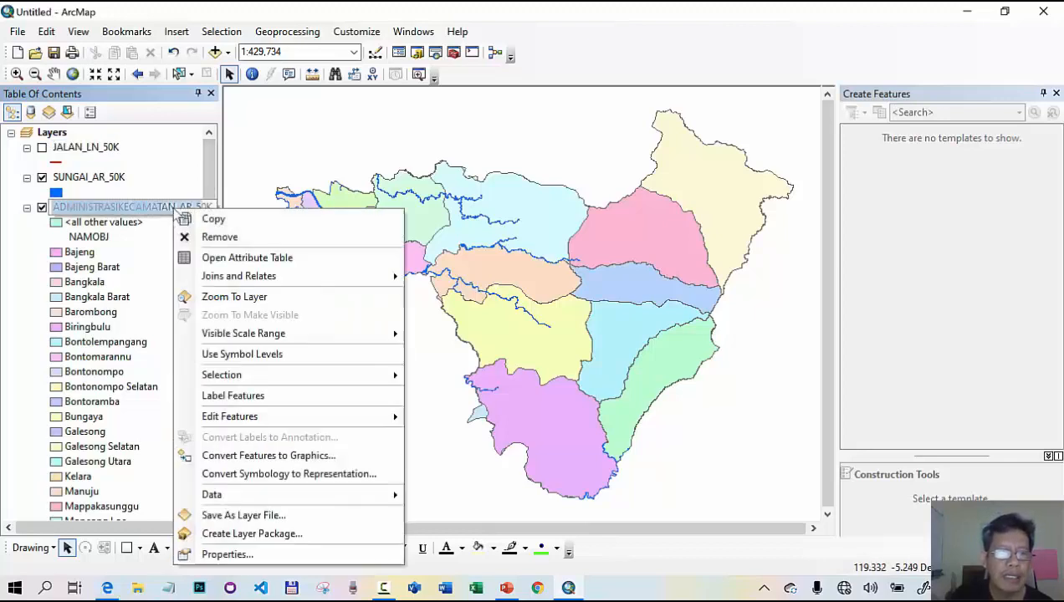
{"action": "left_click", "coordinate": [241, 556]}
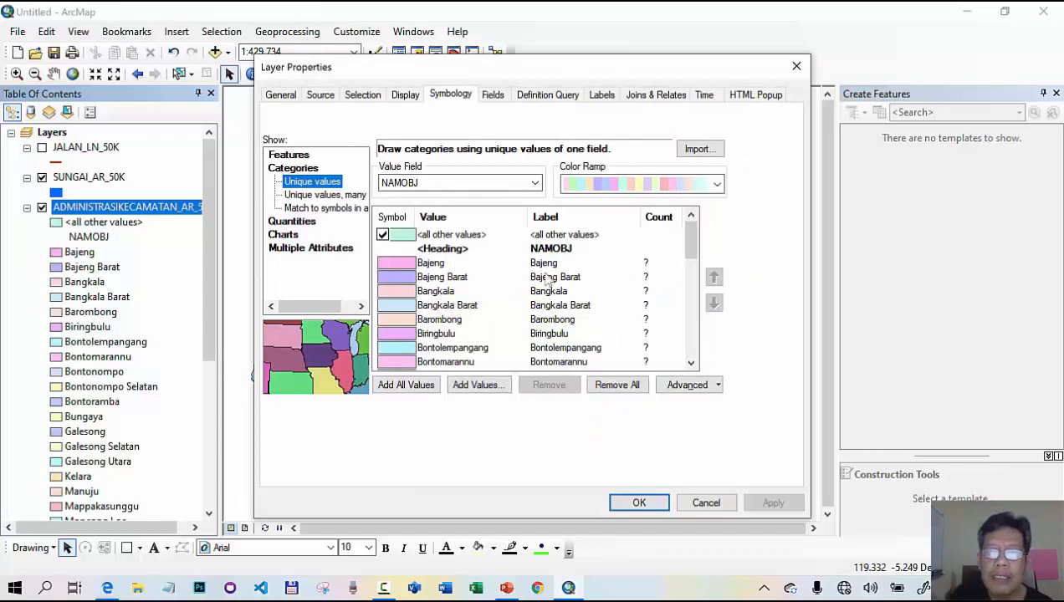
{"action": "left_click", "coordinate": [602, 96]}
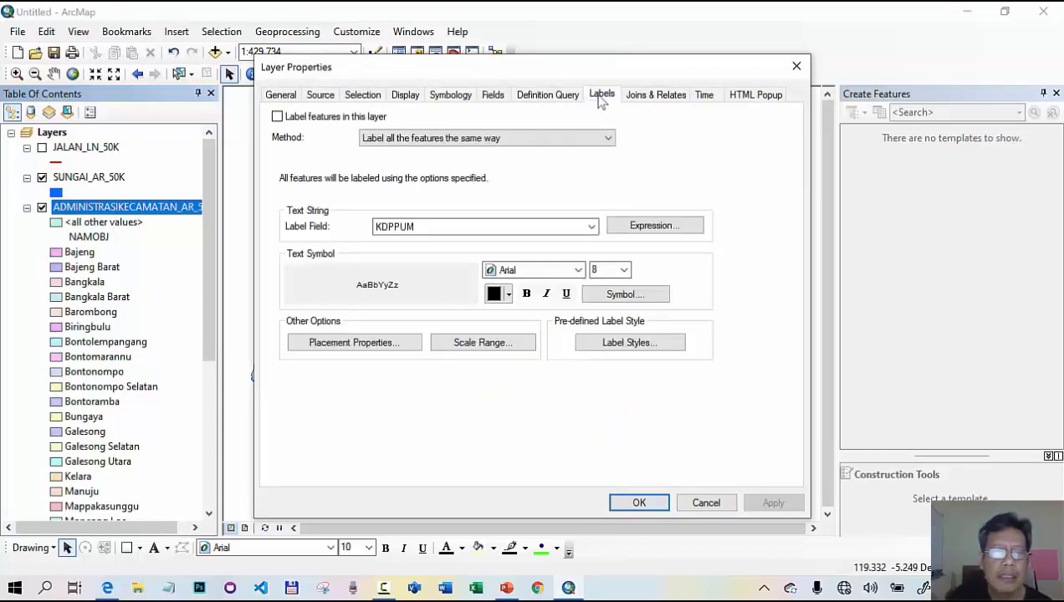
{"action": "left_click", "coordinate": [591, 227]}
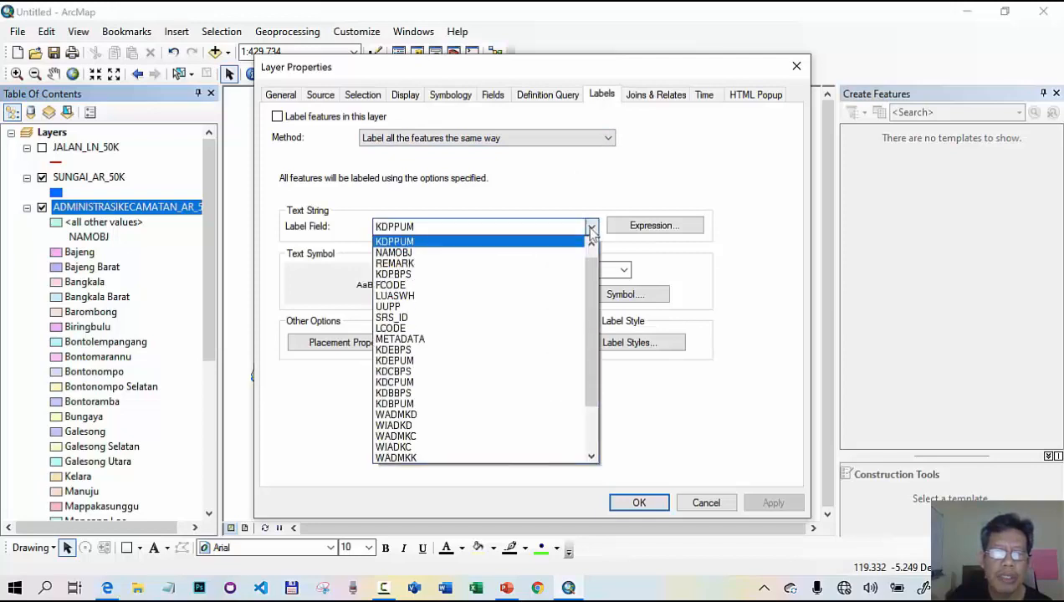
{"action": "left_click", "coordinate": [521, 255]}
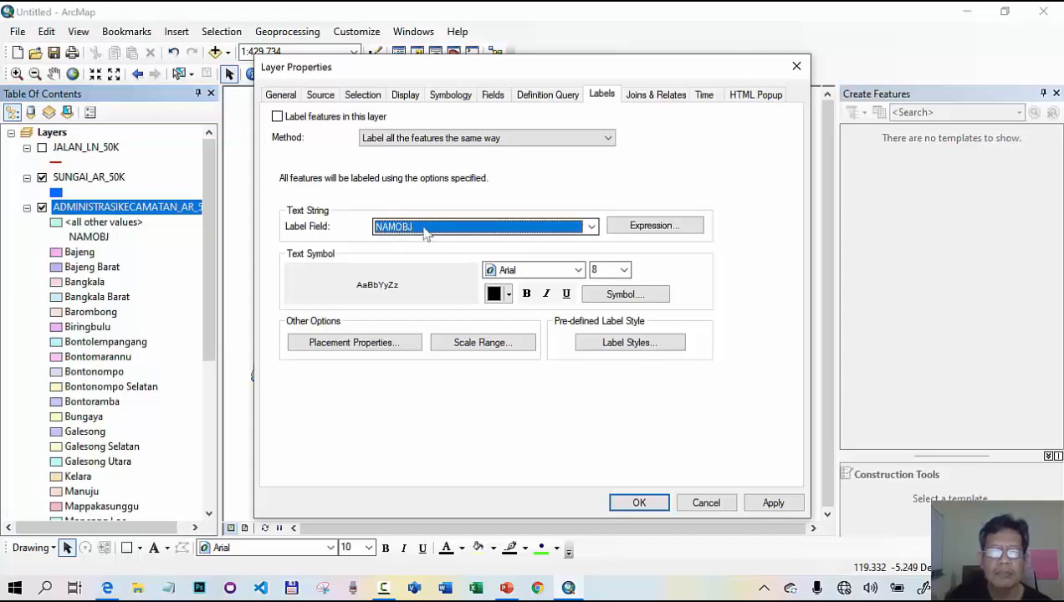
- Format the ADMINISTRASIKECAMATAN_AR_50K label text as Arial, size 8, in black
{"action": "left_click", "coordinate": [578, 271]}
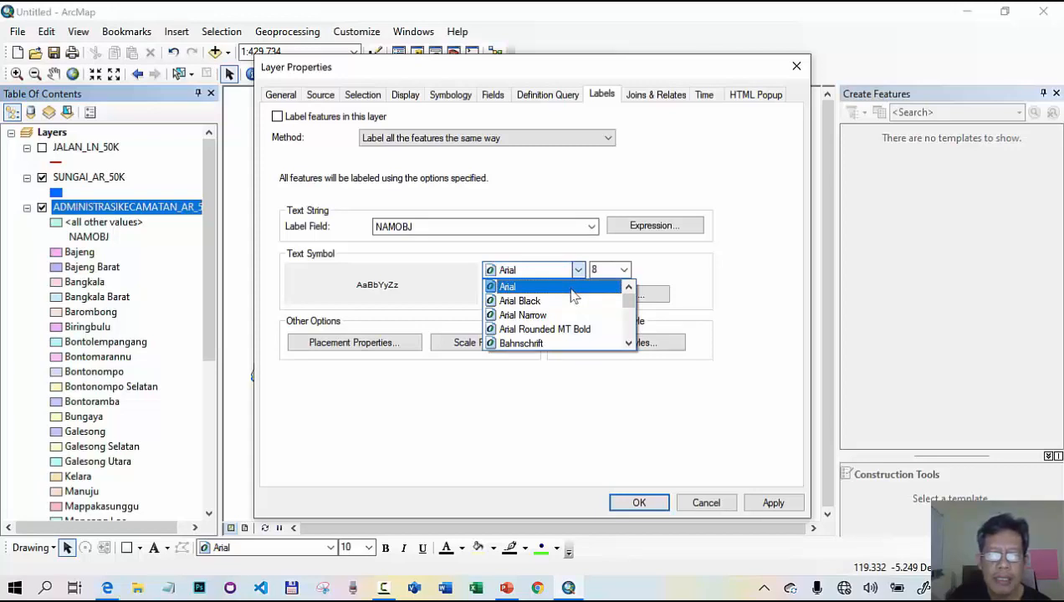
{"action": "left_click", "coordinate": [571, 291]}
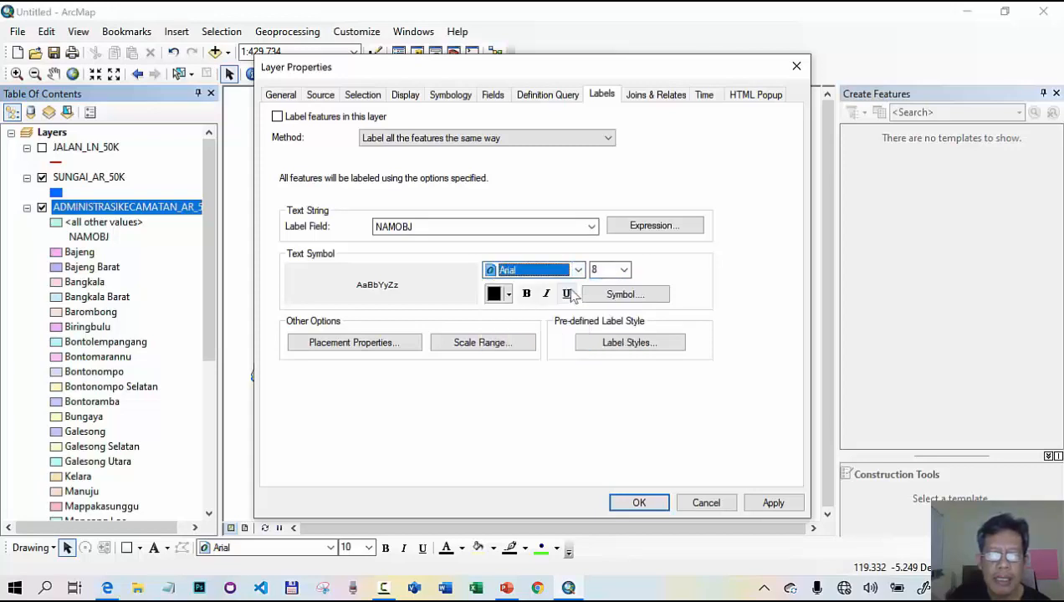
{"action": "left_click", "coordinate": [624, 270]}
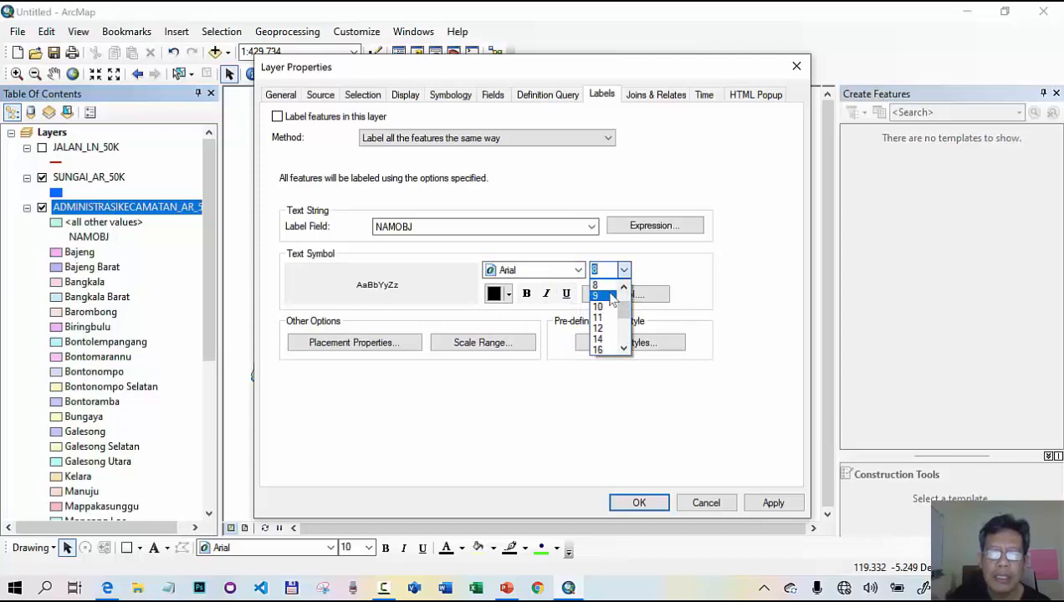
{"action": "left_click", "coordinate": [610, 286]}
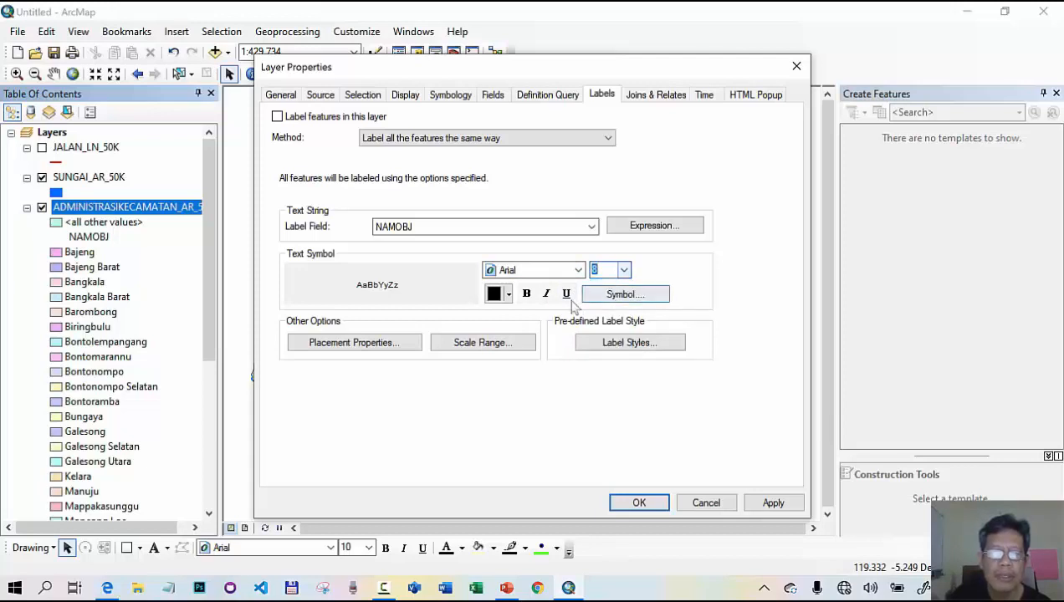
{"action": "left_click", "coordinate": [509, 294]}
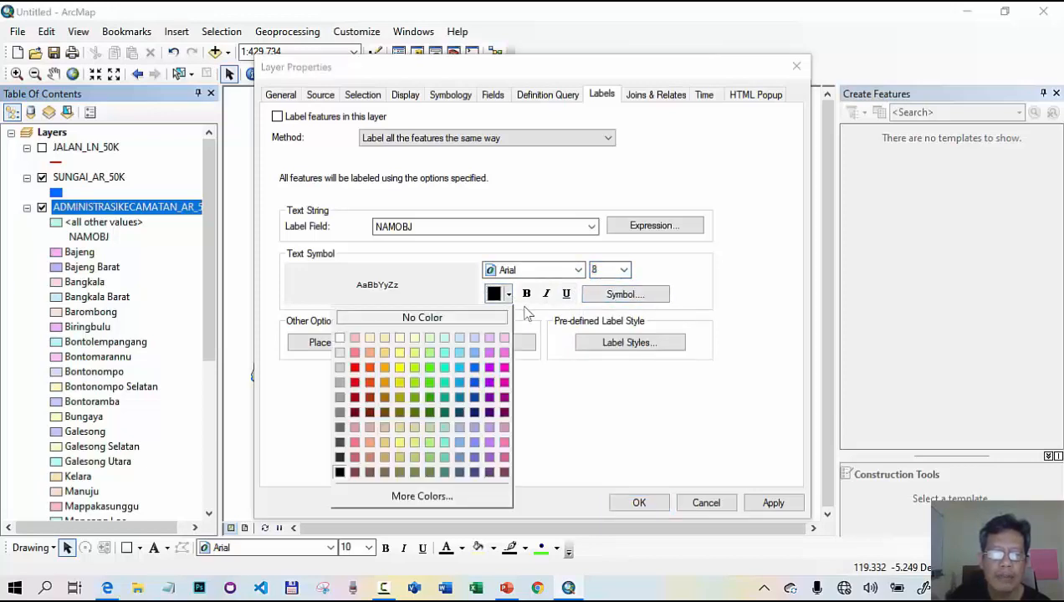
{"action": "left_click", "coordinate": [456, 286]}
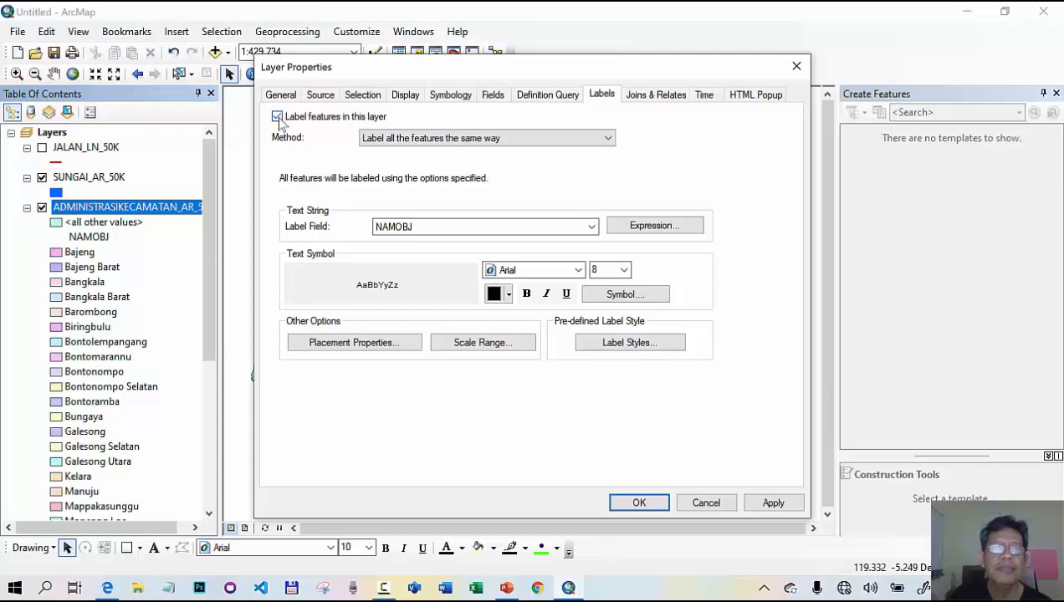
- Turn on labelling for the district layer with always-horizontal placement and duplicate labels removed, and apply it to the map
{"action": "left_click", "coordinate": [345, 348]}
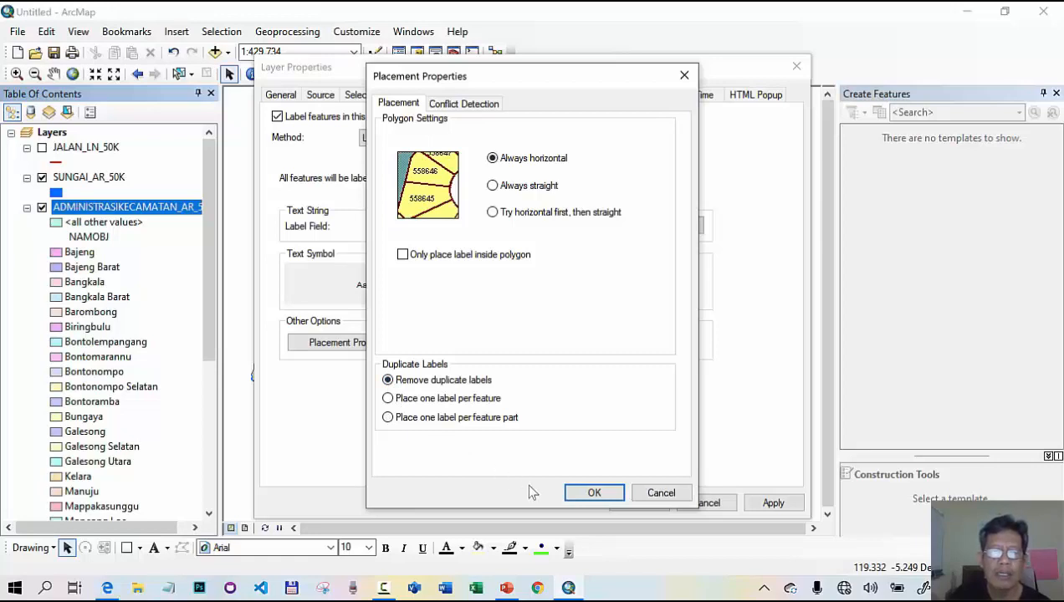
{"action": "left_click", "coordinate": [594, 494]}
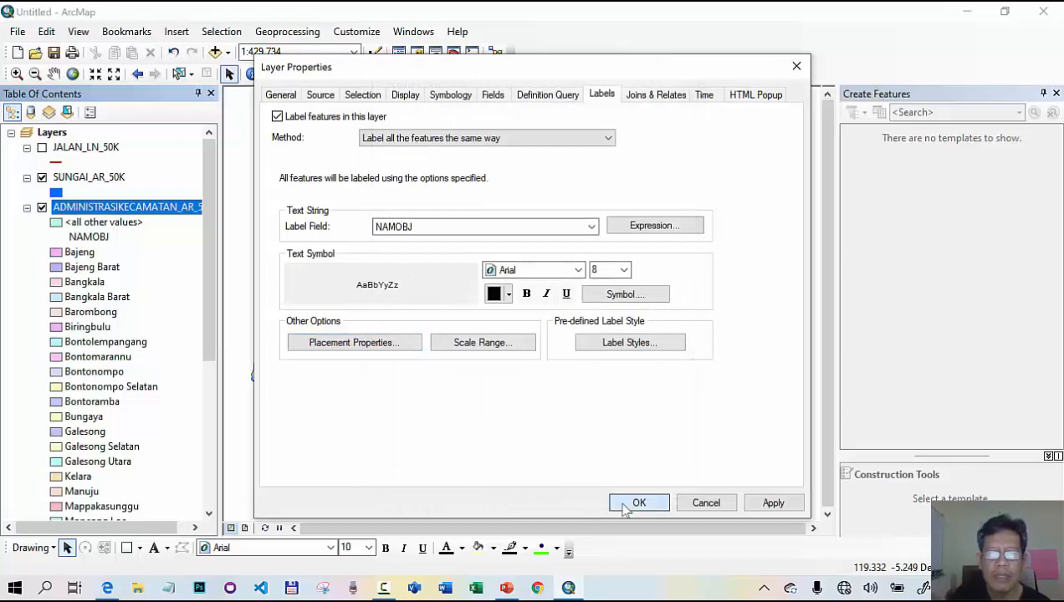
{"action": "left_click", "coordinate": [625, 505]}
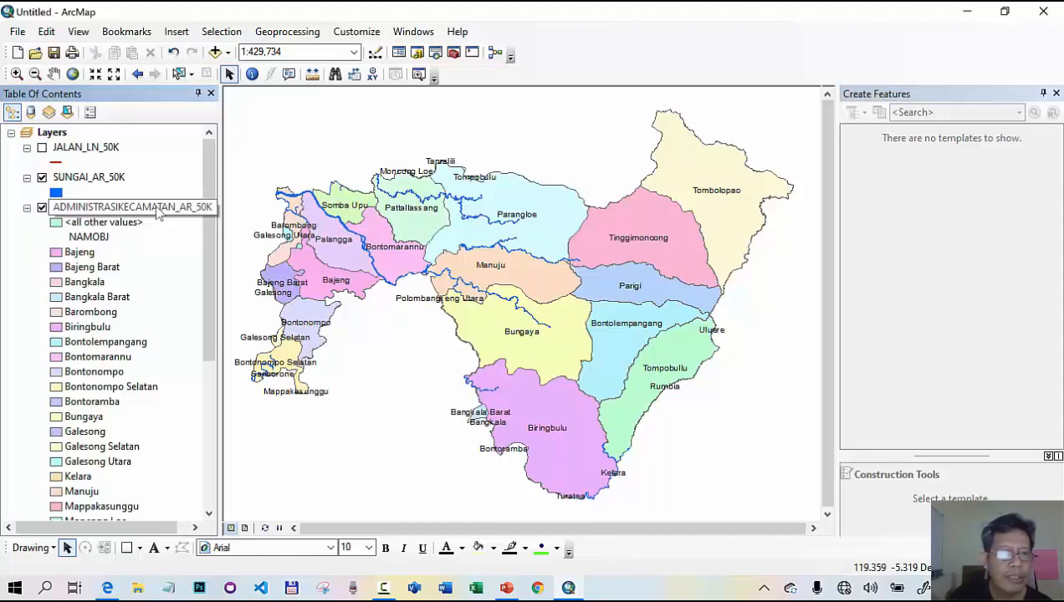
- Open the attribute table of ADMINISTRASIKECAMATAN_AR_50K and examine the NAMOBJ district names and the WADMKK regency values
{"action": "right_click", "coordinate": [158, 215]}
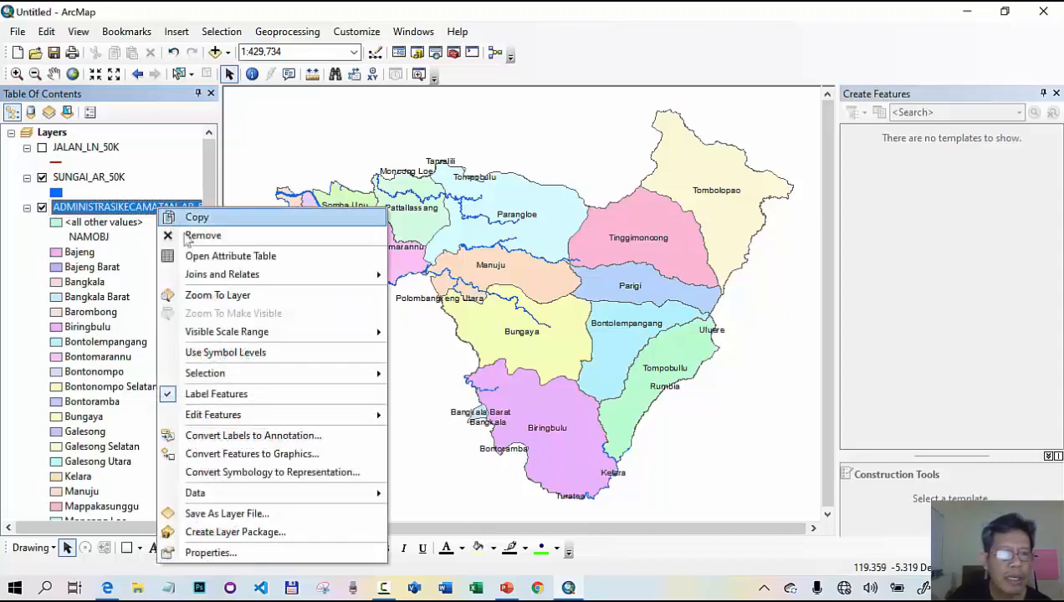
{"action": "left_click", "coordinate": [233, 260]}
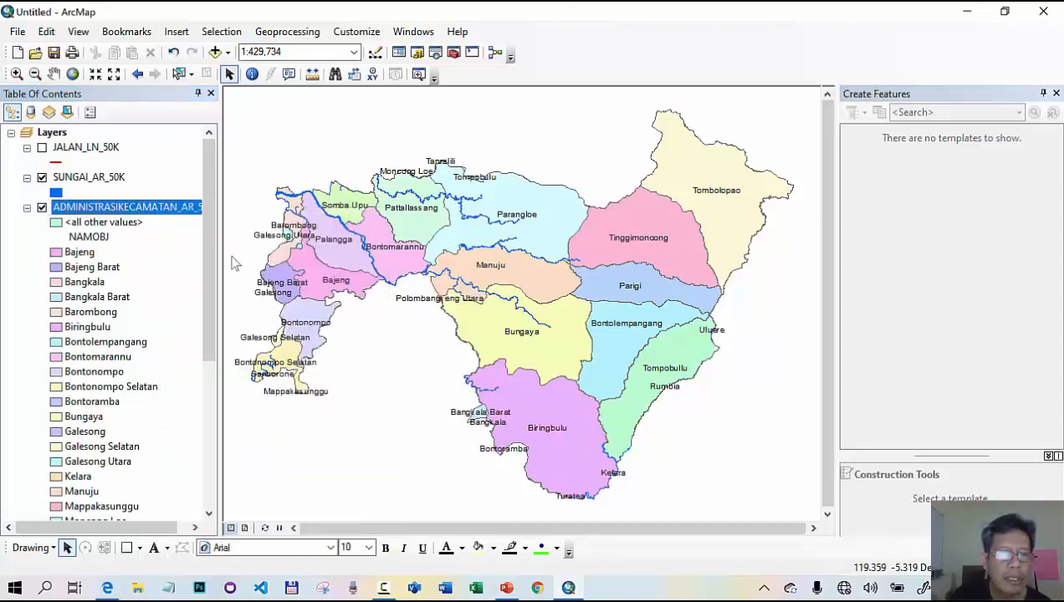
{"action": "scroll", "coordinate": [703, 247], "scroll_direction": "down", "scroll_amount": 4}
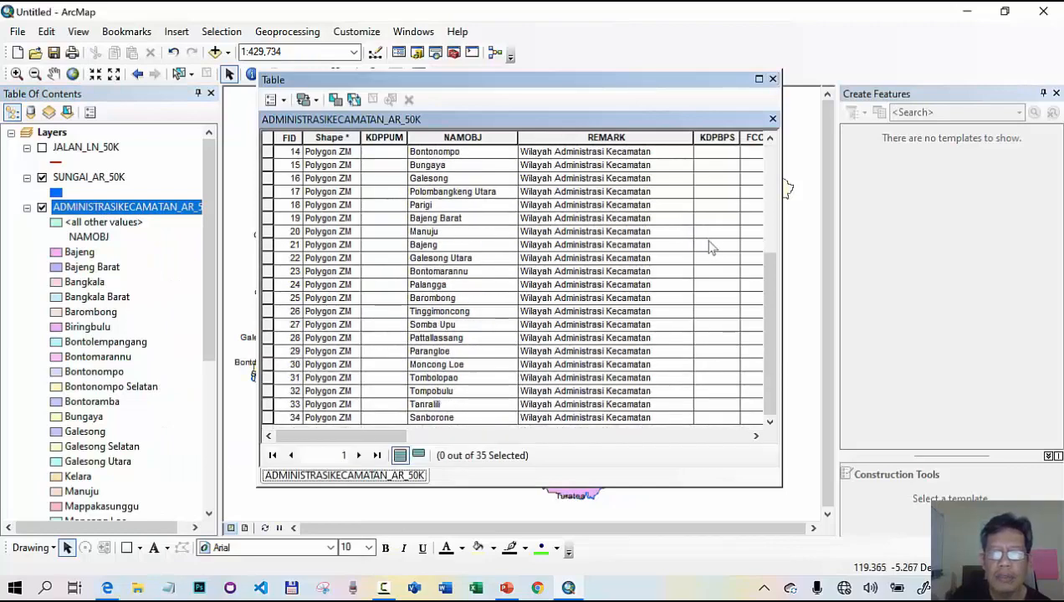
{"action": "scroll", "coordinate": [703, 247], "scroll_direction": "up", "scroll_amount": 5}
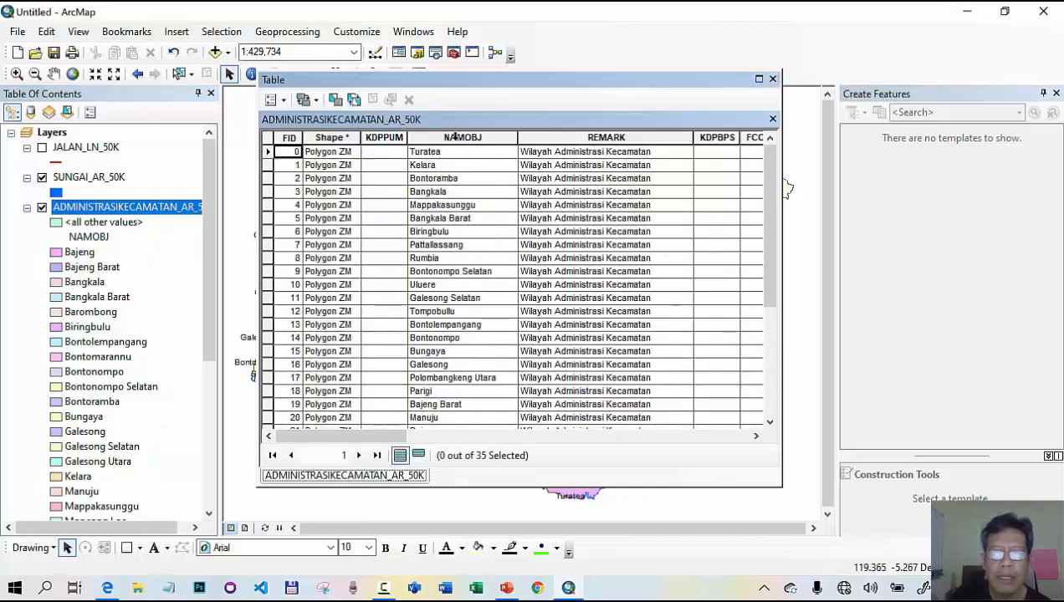
{"action": "left_click_drag", "start_coordinate": [376, 438], "coordinate": [634, 457]}
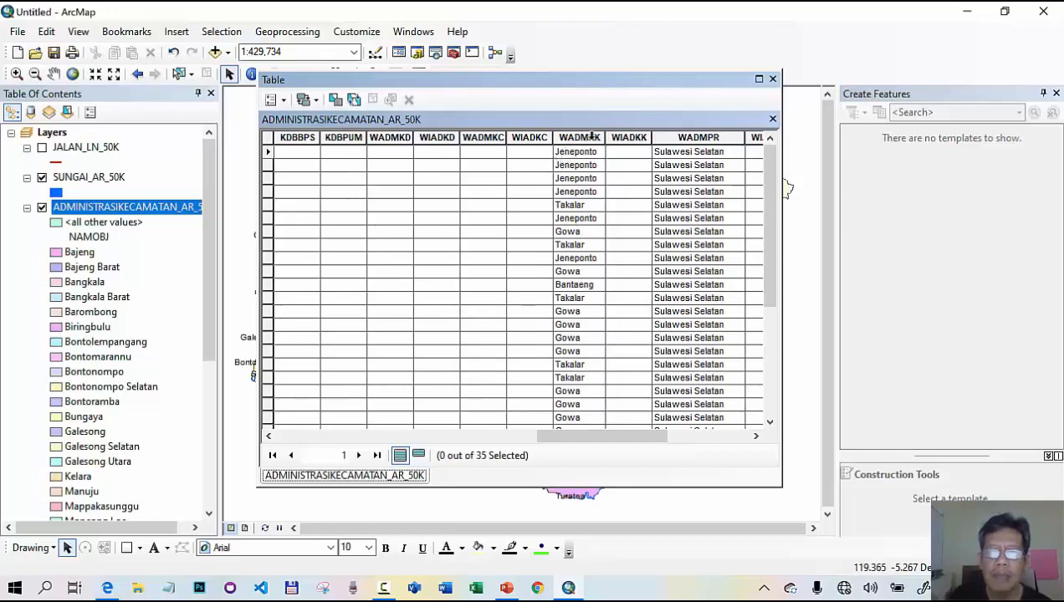
{"action": "left_click_drag", "start_coordinate": [604, 436], "coordinate": [368, 475]}
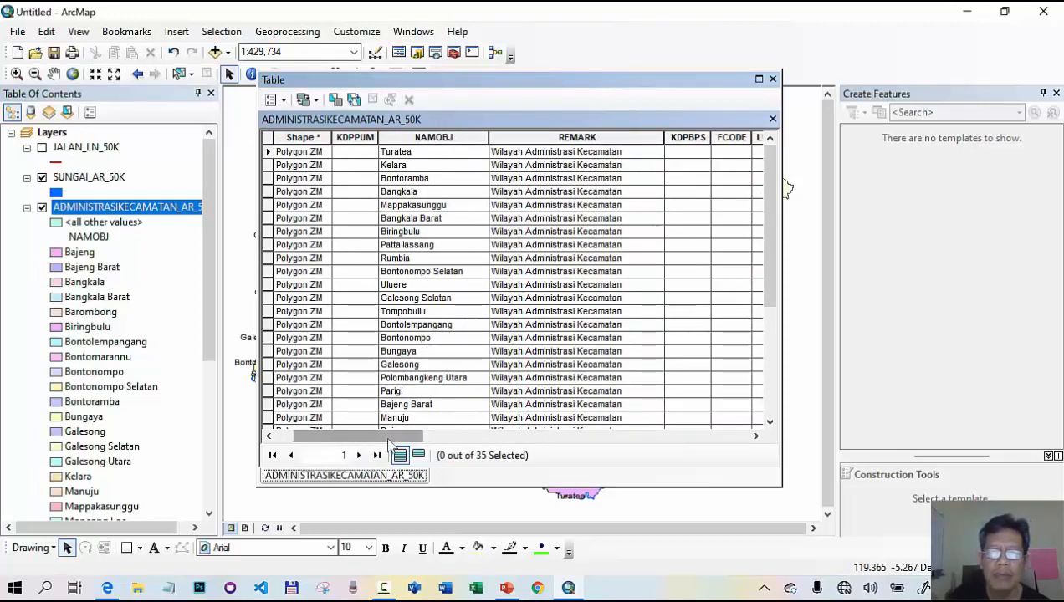
{"action": "left_click_drag", "start_coordinate": [387, 445], "coordinate": [318, 469]}
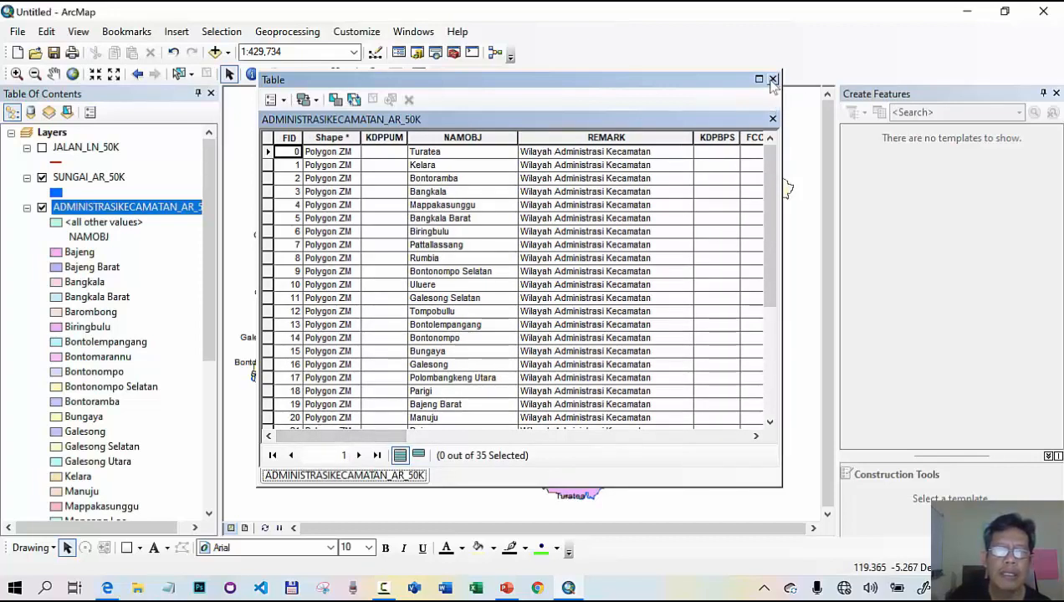
- Start a Select By Attributes query on the district table and begin its WHERE clause with "WADMKK" =
{"action": "left_click", "coordinate": [284, 100]}
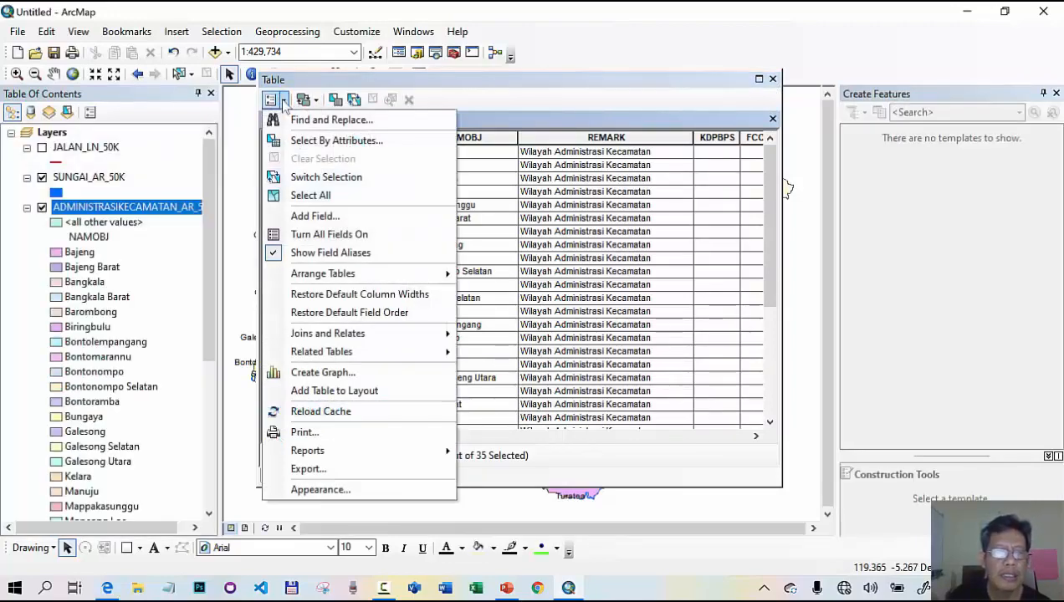
{"action": "left_click", "coordinate": [335, 141]}
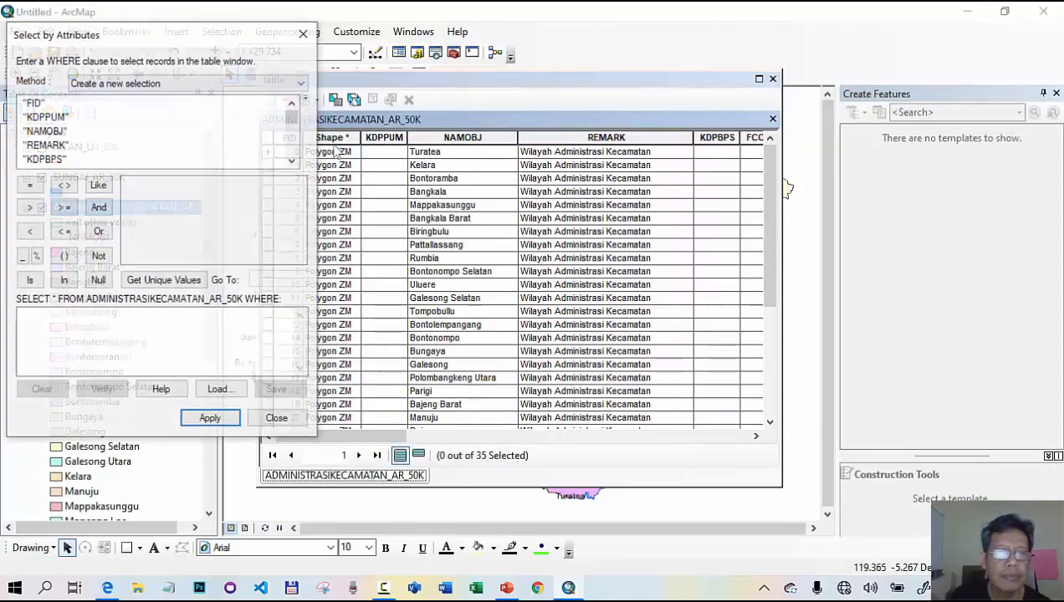
{"action": "left_click", "coordinate": [293, 161]}
{"action": "left_click", "coordinate": [294, 162]}
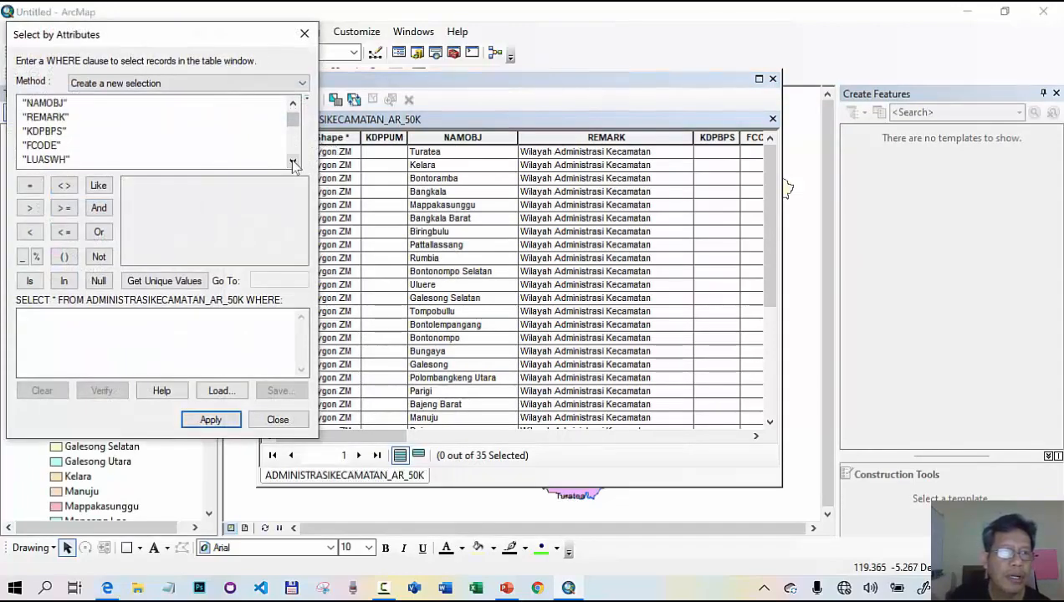
{"action": "left_click", "coordinate": [294, 161]}
{"action": "left_click", "coordinate": [294, 162]}
{"action": "left_click", "coordinate": [294, 162]}
{"action": "left_click", "coordinate": [293, 162]}
{"action": "left_click_drag", "start_coordinate": [293, 162], "coordinate": [293, 162]}
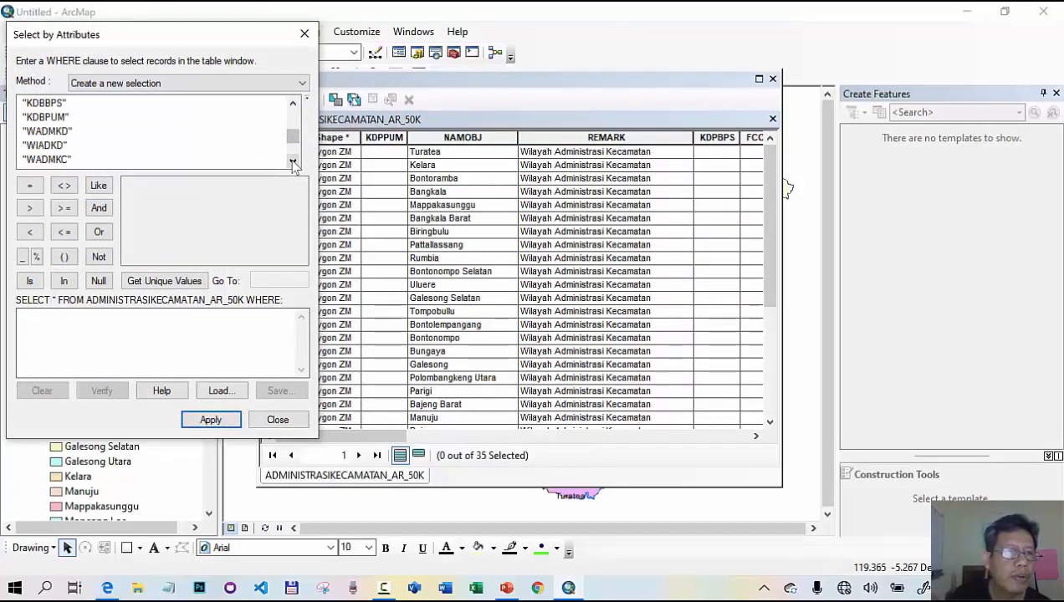
{"action": "left_click", "coordinate": [293, 161]}
{"action": "left_click", "coordinate": [293, 161]}
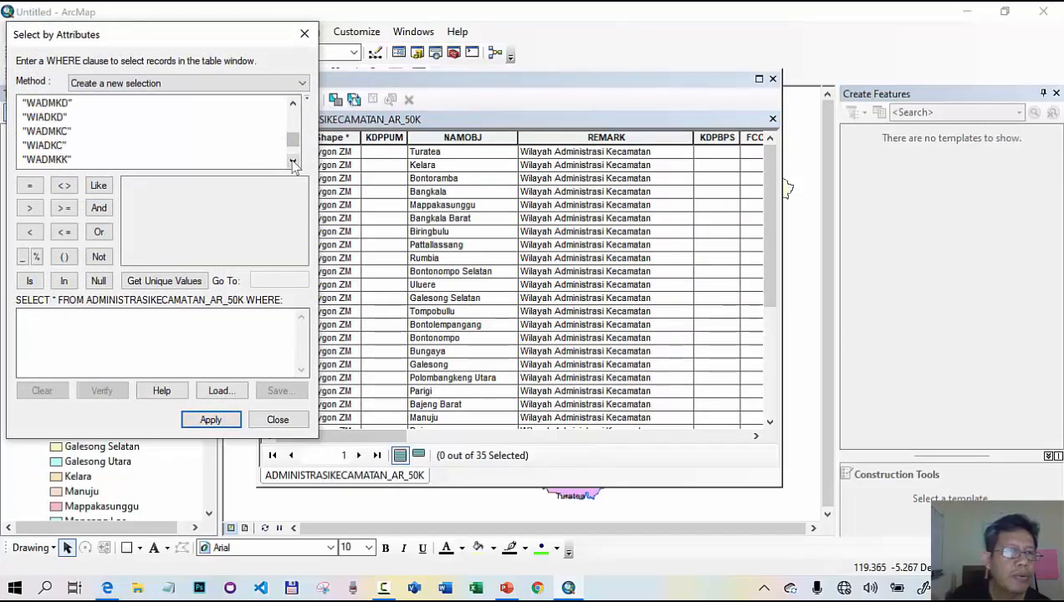
{"action": "left_click", "coordinate": [293, 162]}
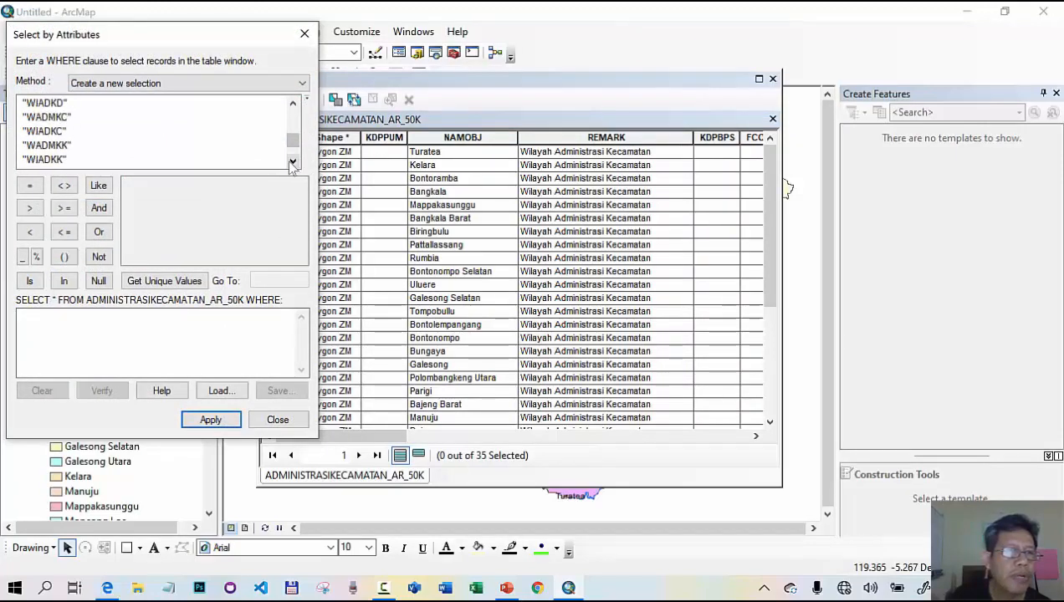
{"action": "left_click", "coordinate": [48, 146]}
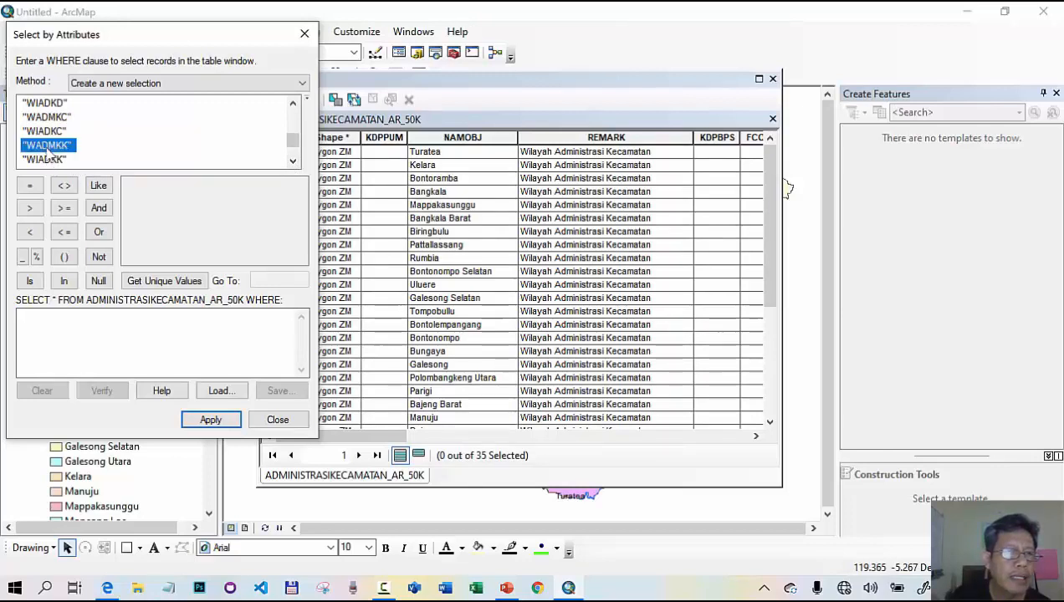
{"action": "double_click", "coordinate": [48, 146]}
{"action": "left_click", "coordinate": [29, 185]}
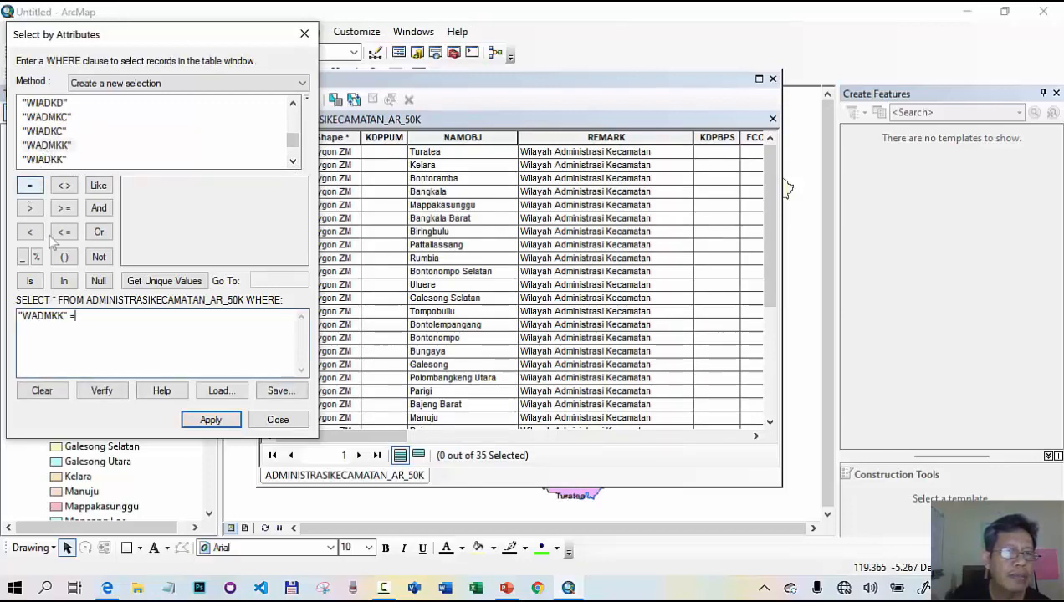
- Complete the clause with the unique value 'Gowa', apply the selection and close the query and attribute table
{"action": "left_click", "coordinate": [159, 280]}
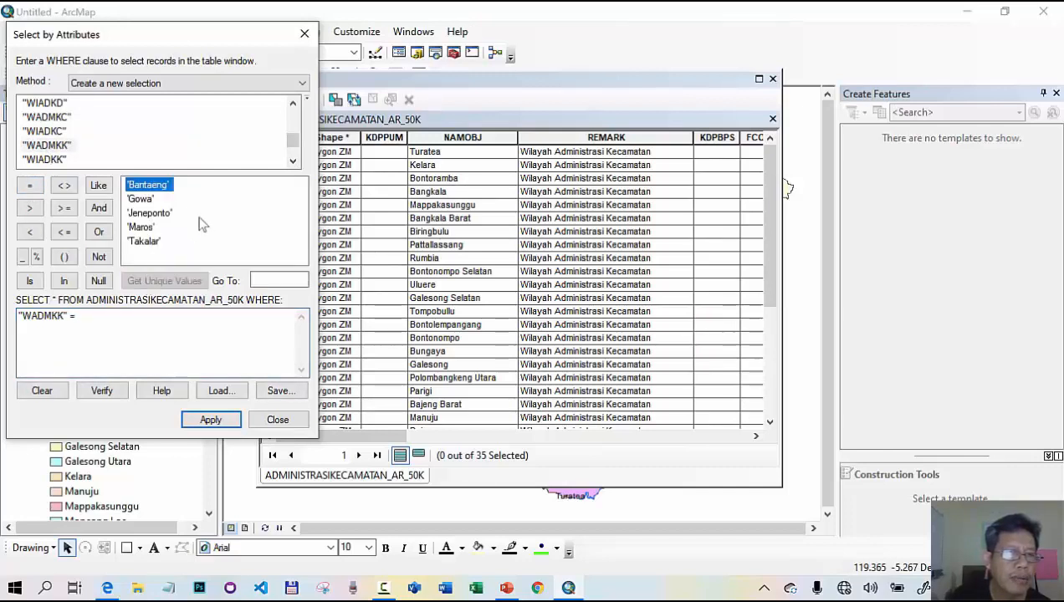
{"action": "double_click", "coordinate": [148, 201]}
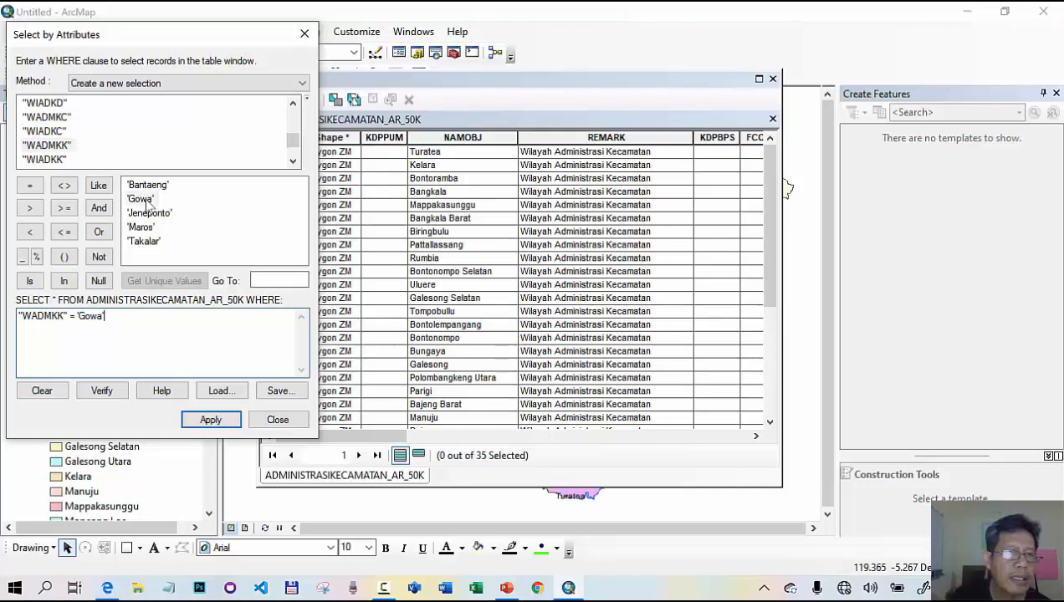
{"action": "left_click", "coordinate": [201, 422]}
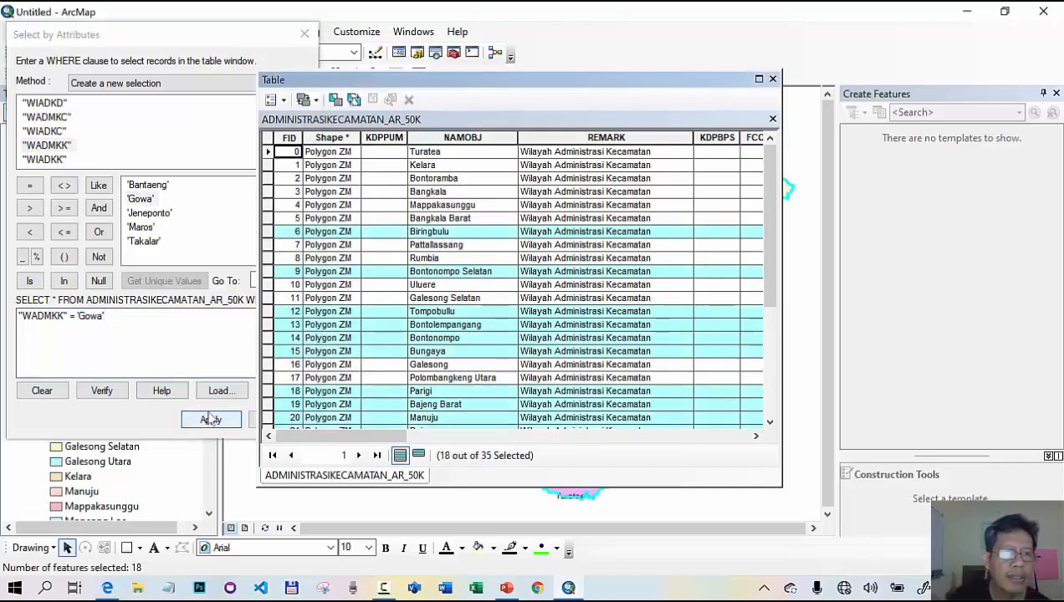
{"action": "left_click", "coordinate": [304, 35]}
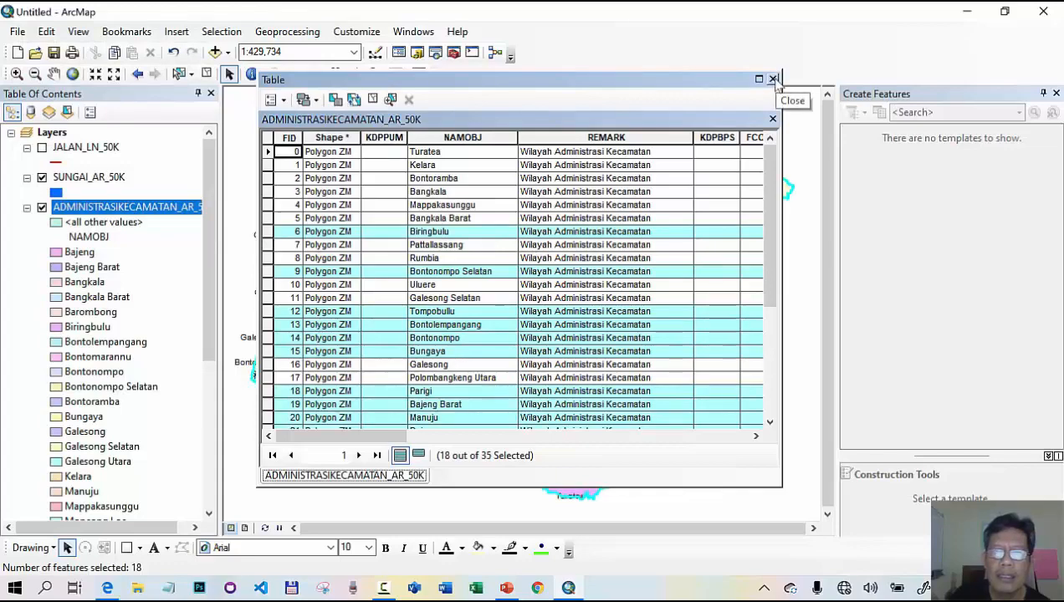
{"action": "left_click", "coordinate": [773, 79]}
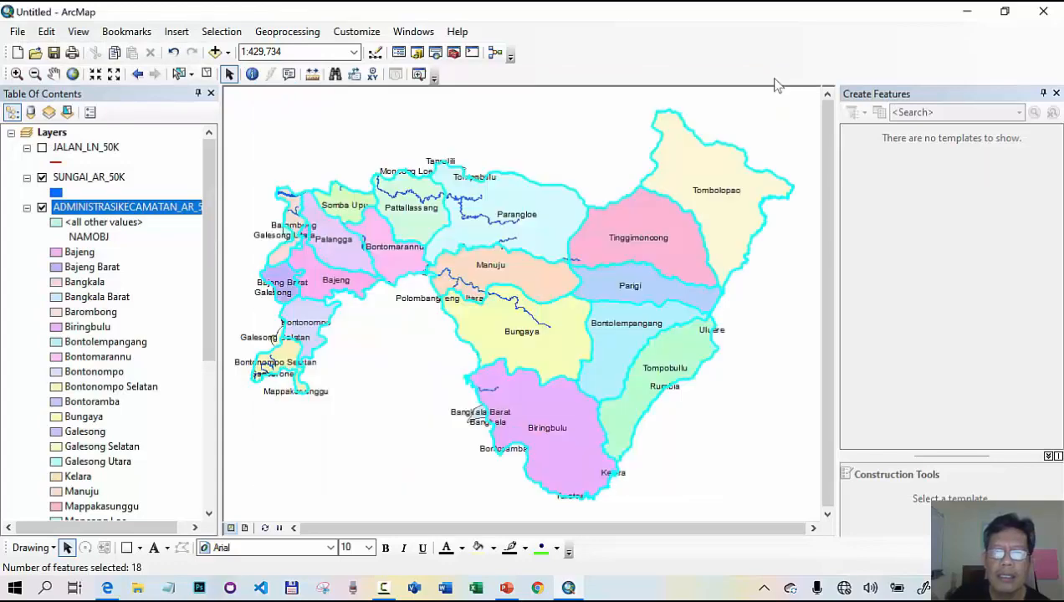
- Turn off all fields of ADMINISTRASIKECAMATAN_AR_50K except NAMOBJ in the layer's properties
{"action": "right_click", "coordinate": [152, 212]}
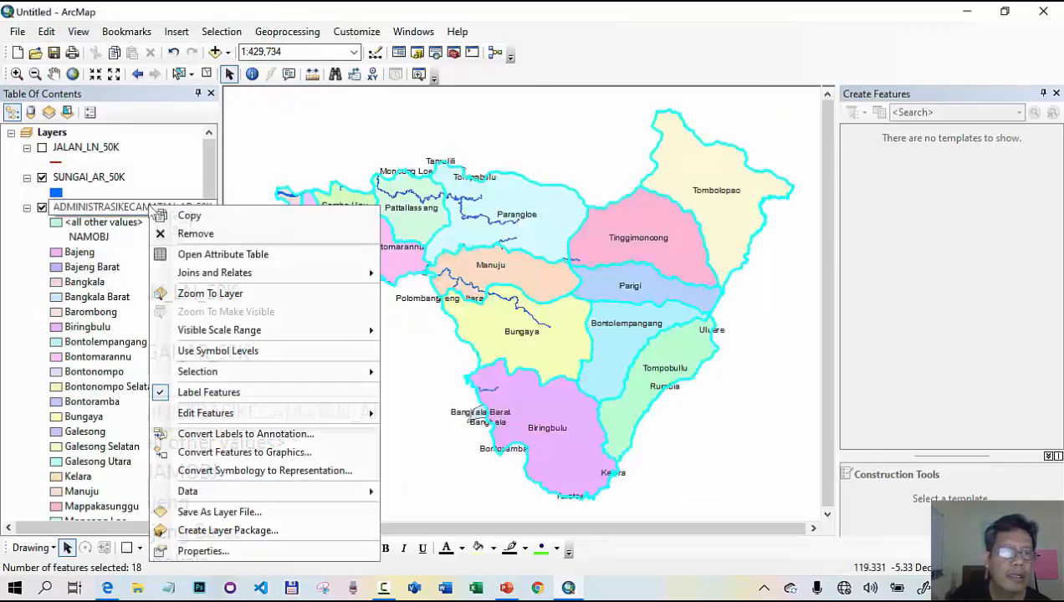
{"action": "left_click", "coordinate": [201, 551]}
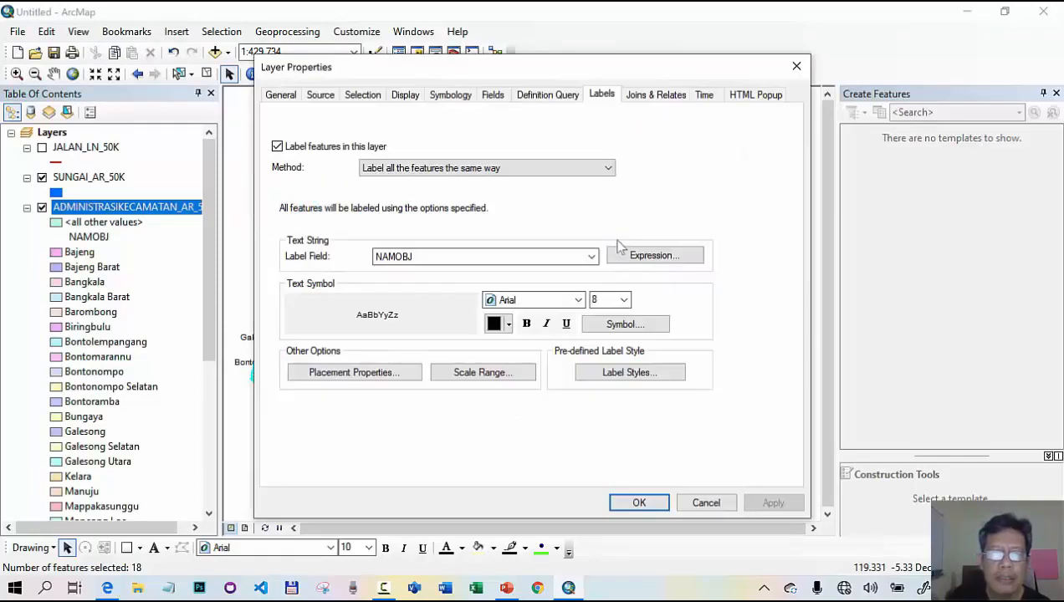
{"action": "left_click", "coordinate": [493, 96]}
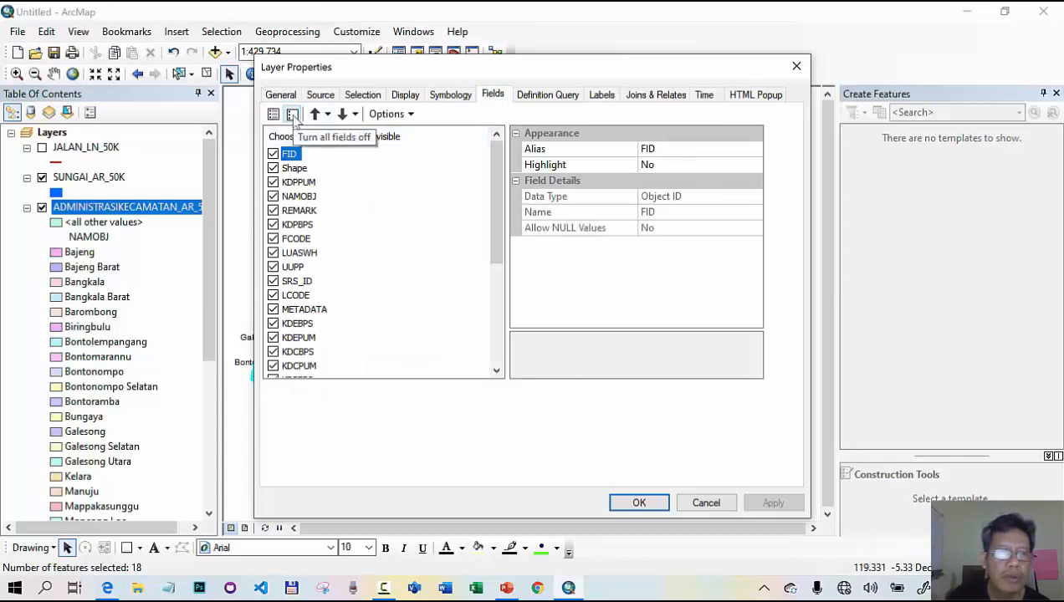
{"action": "left_click", "coordinate": [292, 115]}
{"action": "left_click", "coordinate": [273, 197]}
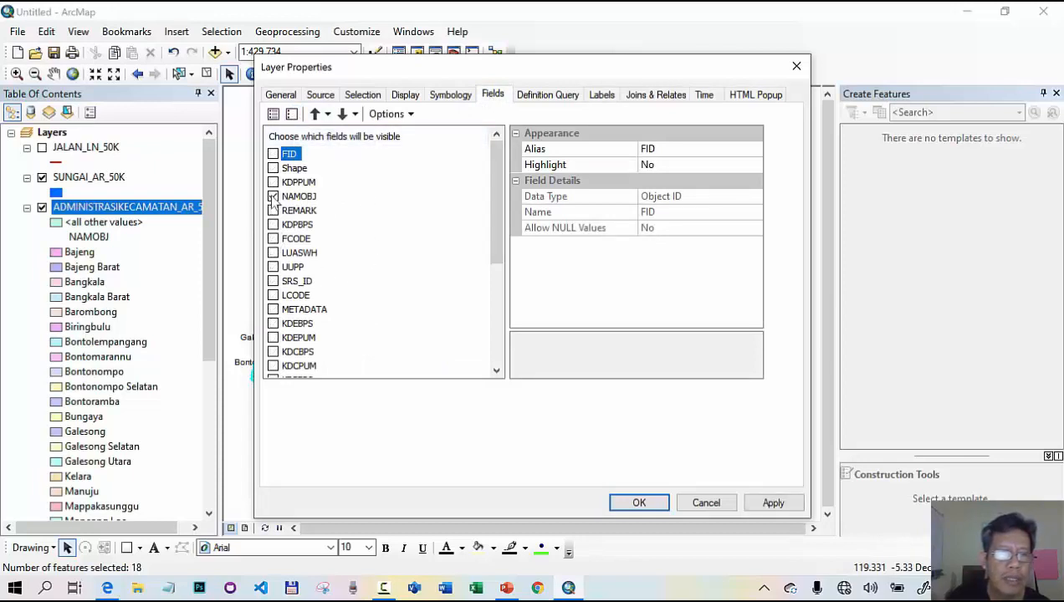
{"action": "mouse_move", "coordinate": [497, 196]}
{"action": "left_mouse_down"}
{"action": "mouse_move", "coordinate": [484, 311]}
{"action": "mouse_move", "coordinate": [484, 192]}
{"action": "left_mouse_up"}
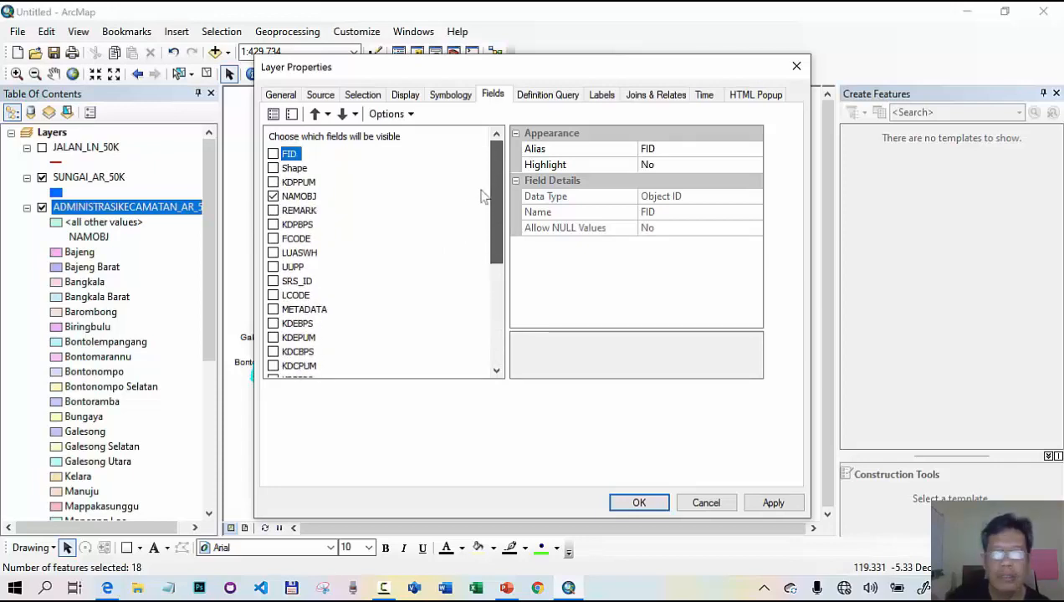
{"action": "left_click", "coordinate": [632, 508]}
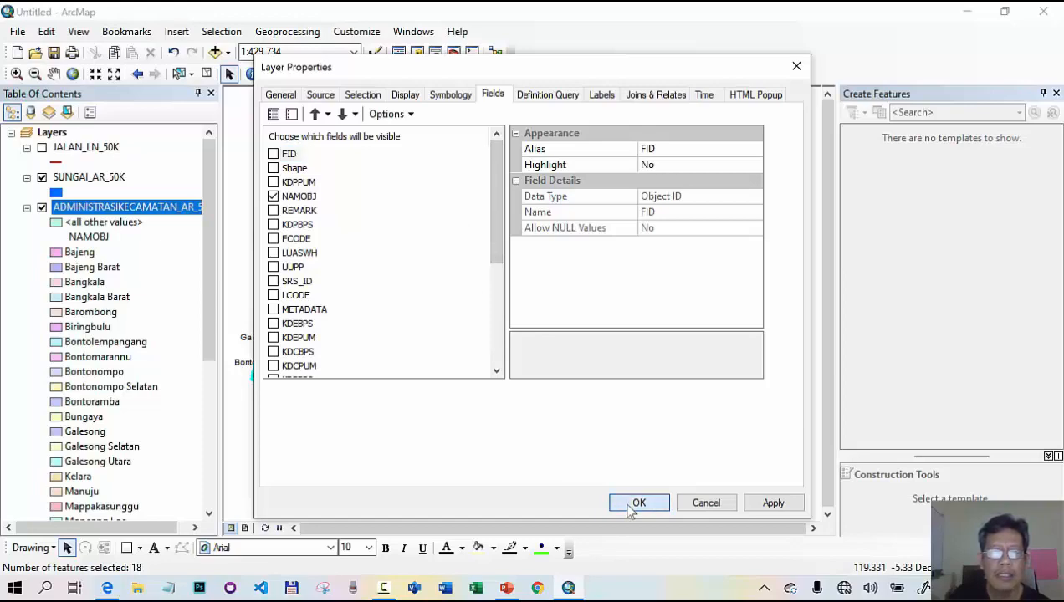
- Export the selected features of ADMINISTRASIKECAMATAN_AR_50K to D:\materi_sig_youtuba\gowa\Bts_kecamatan and add the export to the map as a layer
{"action": "right_click", "coordinate": [155, 210]}
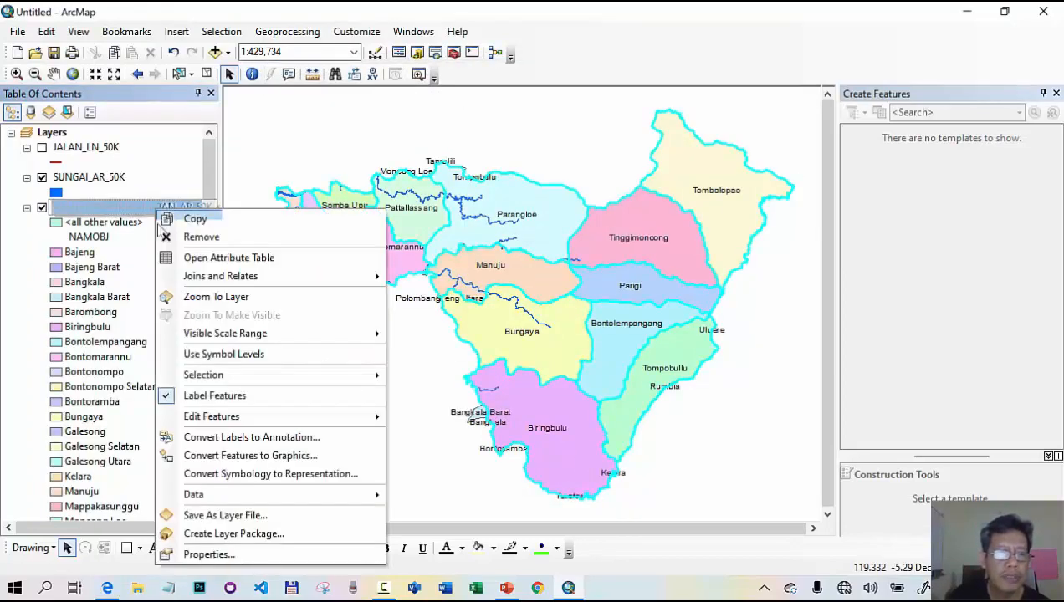
{"action": "mouse_move", "coordinate": [264, 499]}
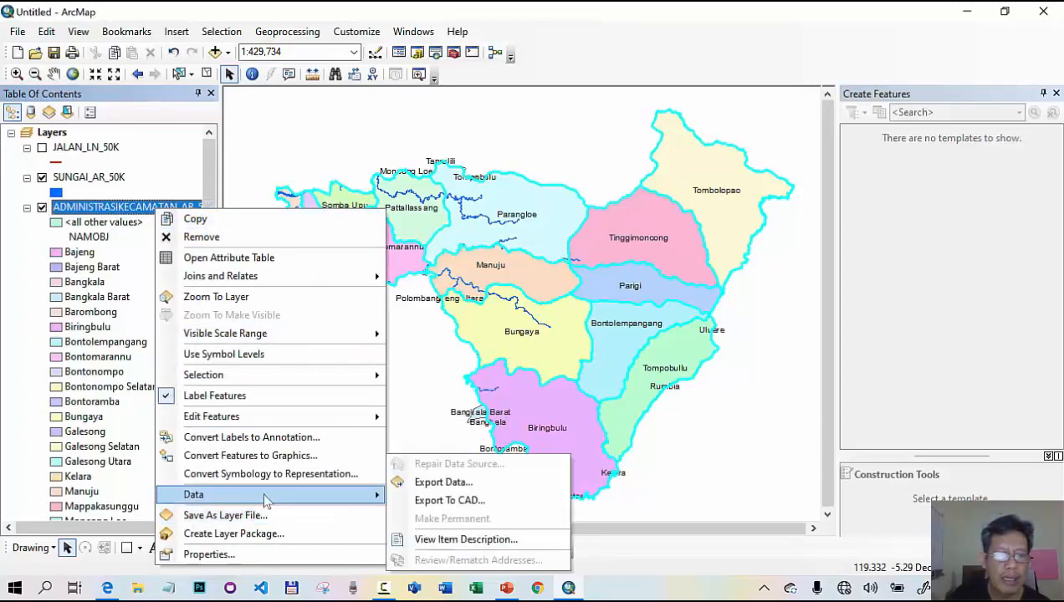
{"action": "left_click", "coordinate": [425, 483]}
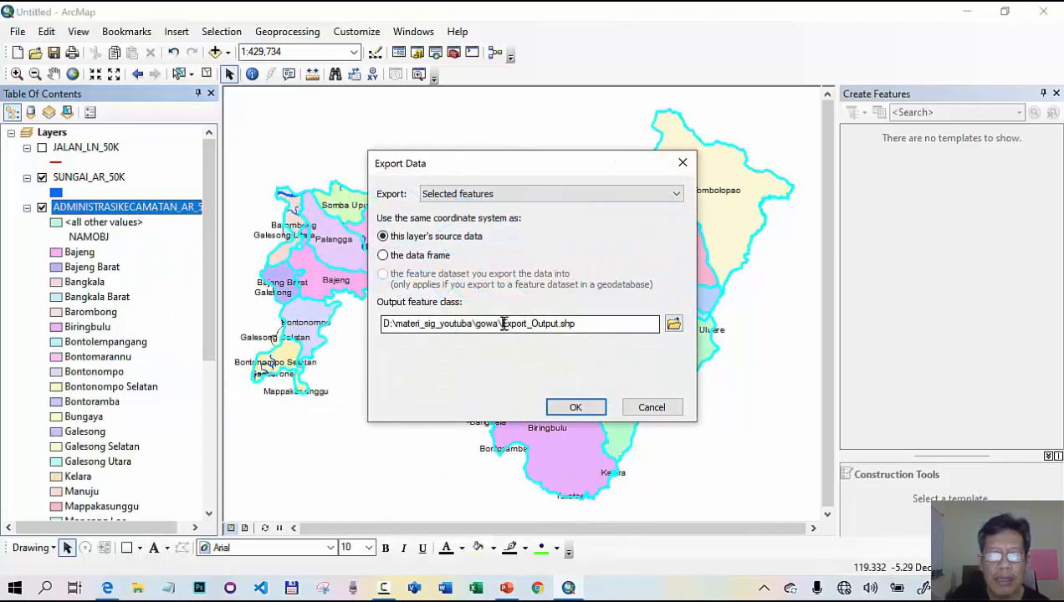
{"action": "left_click_drag", "start_coordinate": [505, 325], "coordinate": [579, 326]}
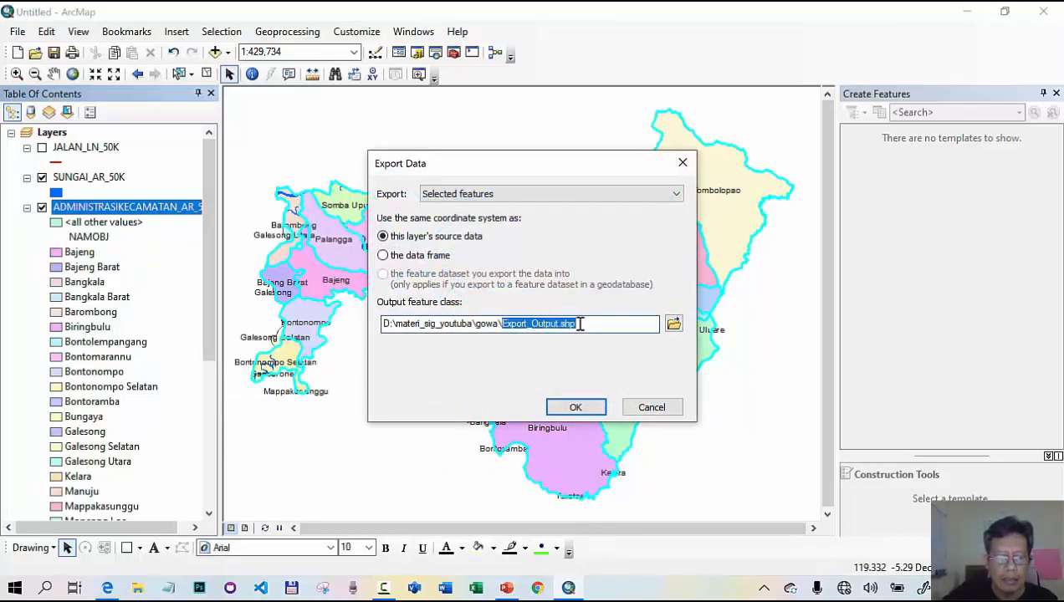
{"action": "type", "text": "Btas_kecamatan"}
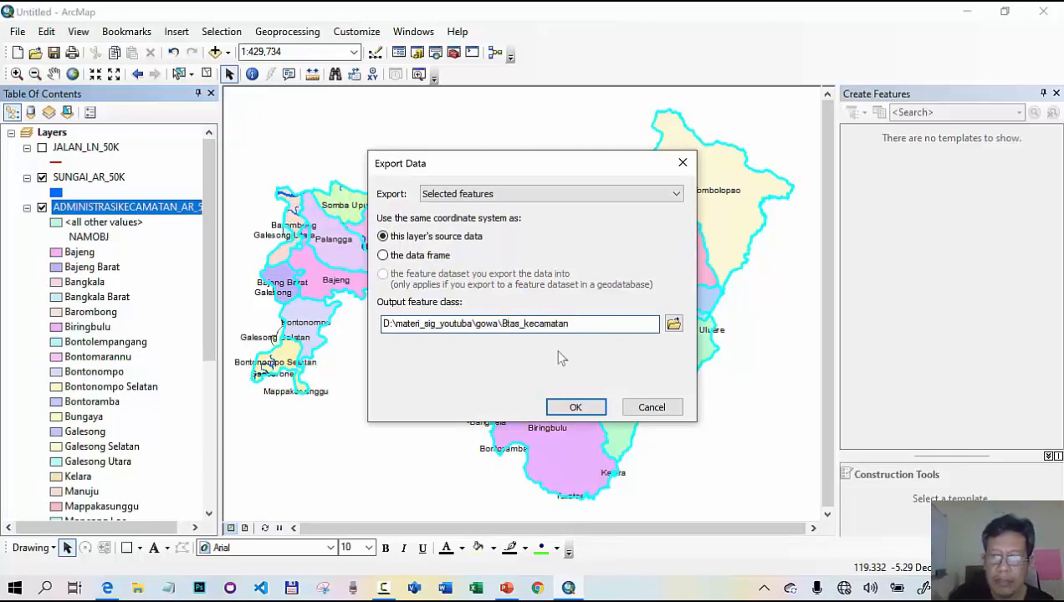
{"action": "key", "text": "BackSpace"}
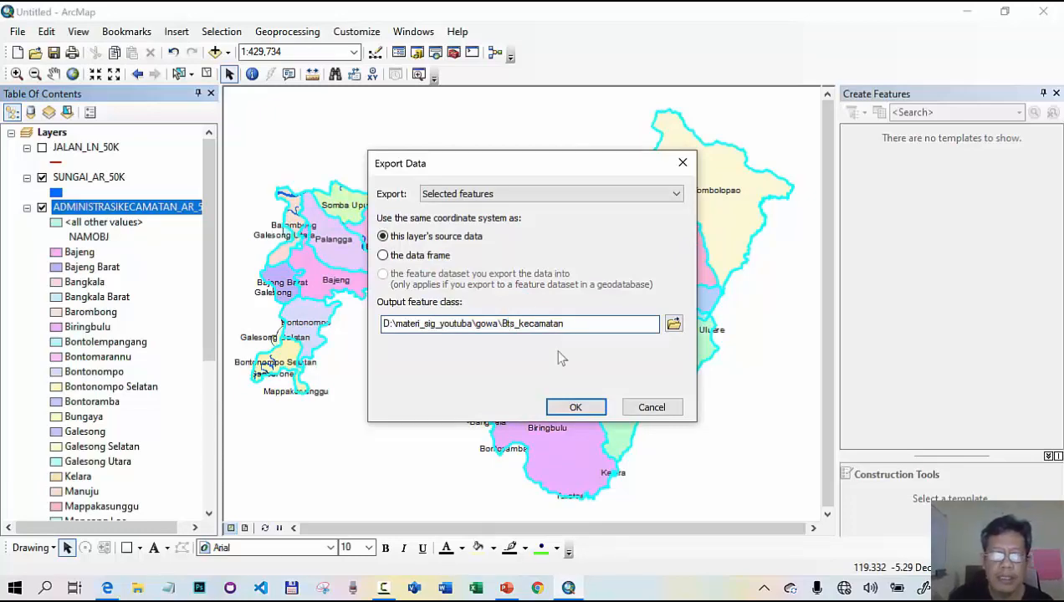
{"action": "left_click", "coordinate": [585, 407]}
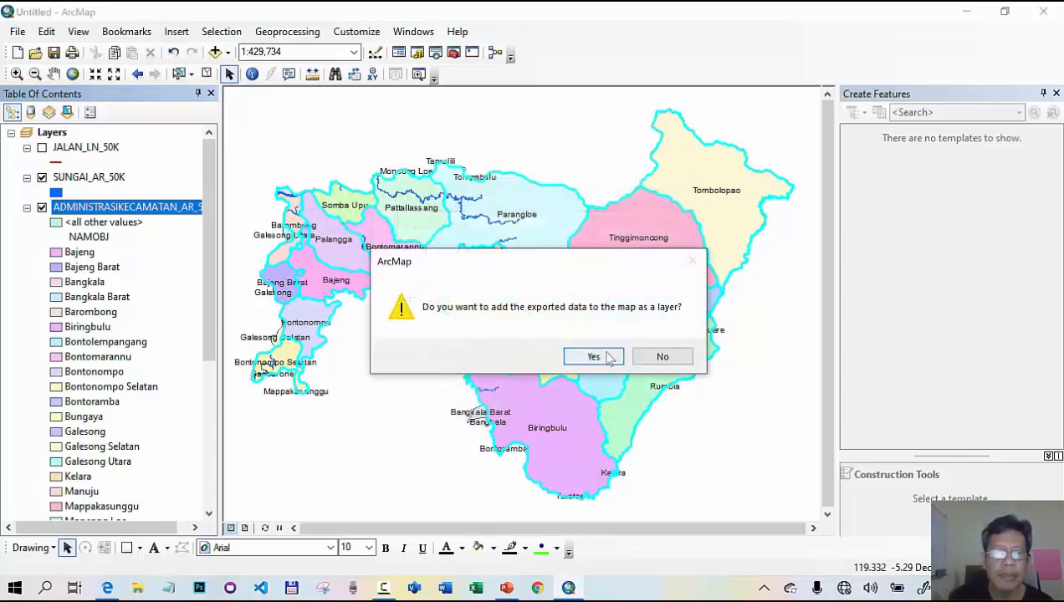
{"action": "left_click", "coordinate": [607, 357]}
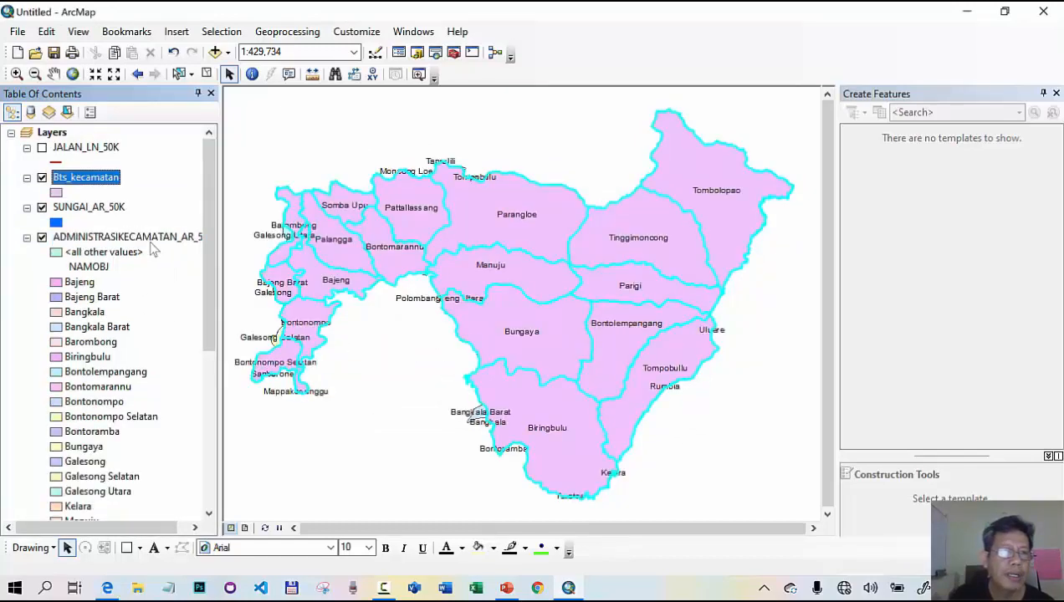
- Move the Bts_kecamatan layer beneath SUNGAI_AR_50K in the layer order and check the district records in its attribute table
{"action": "left_click_drag", "start_coordinate": [111, 186], "coordinate": [112, 215]}
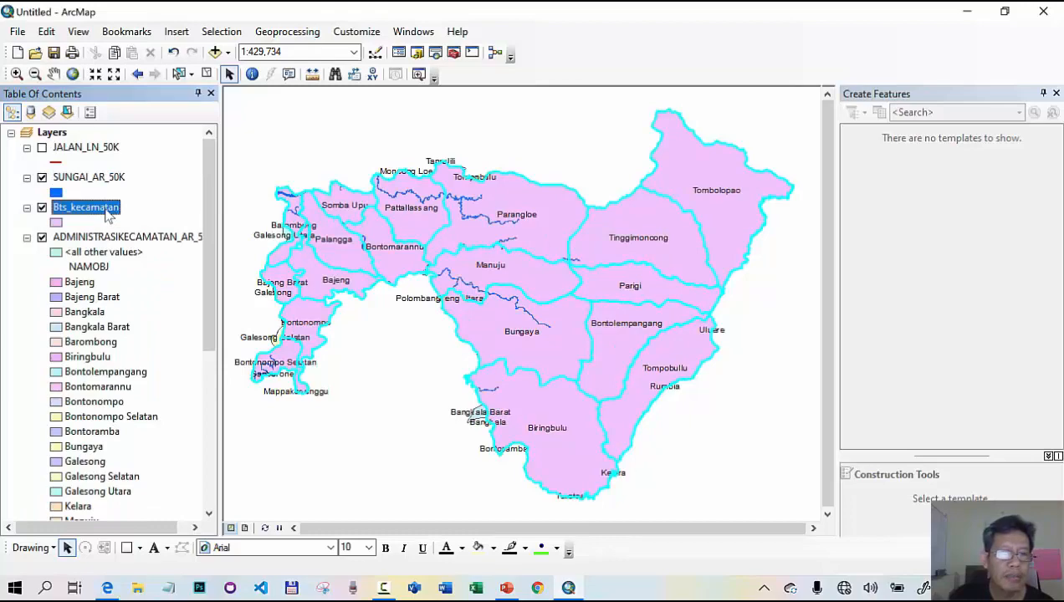
{"action": "right_click", "coordinate": [109, 214]}
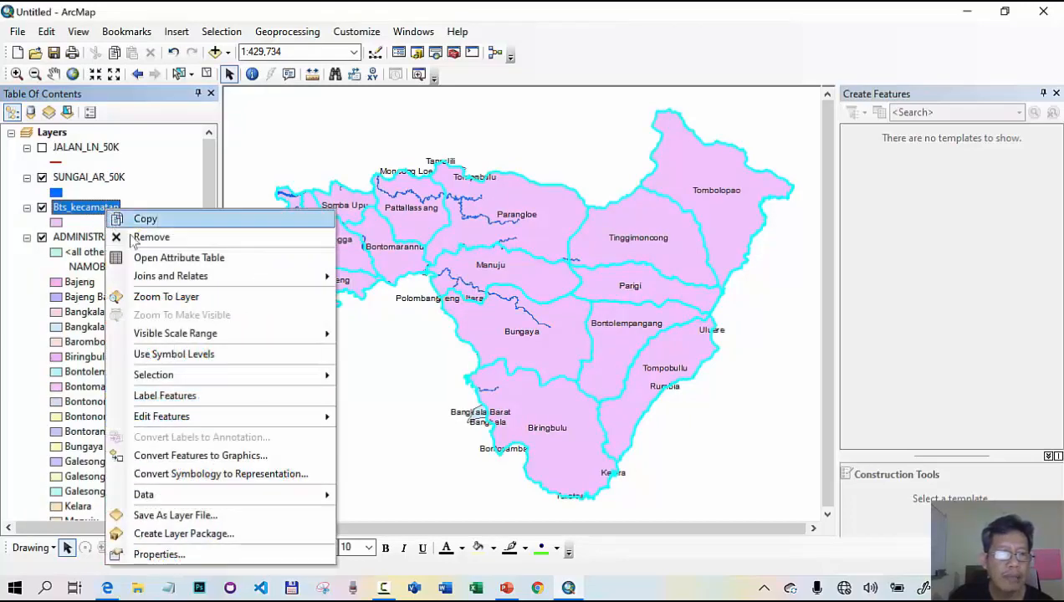
{"action": "left_click", "coordinate": [149, 263]}
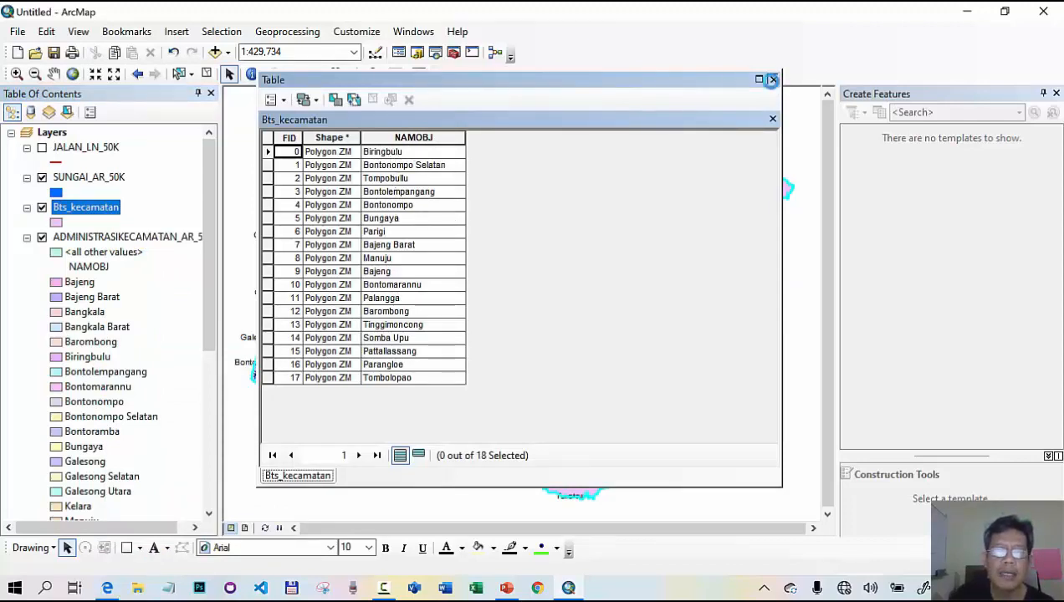
{"action": "left_click", "coordinate": [771, 79]}
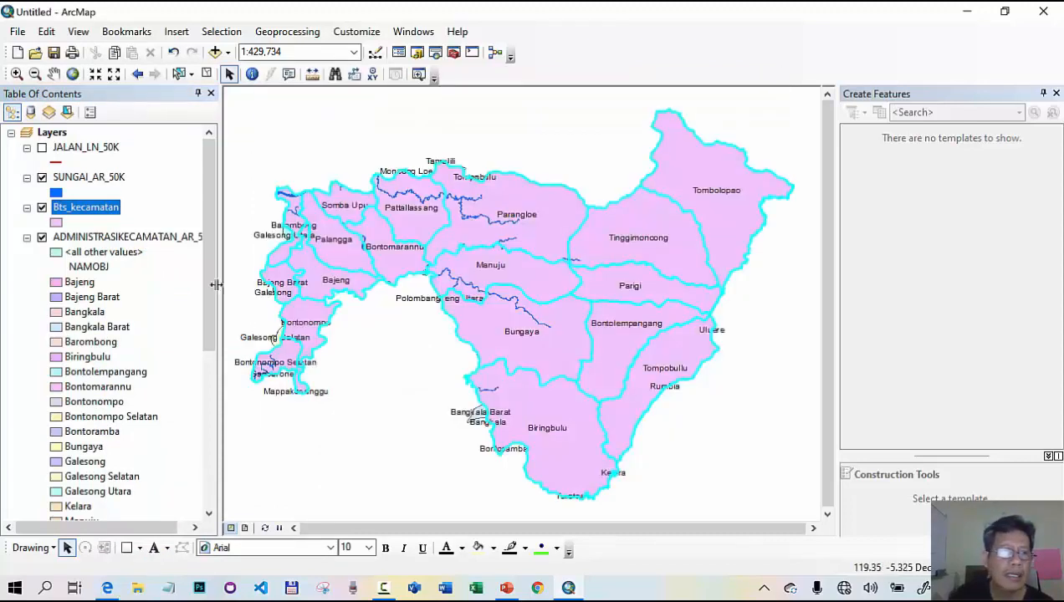
- Collapse the legend of ADMINISTRASIKECAMATAN_AR_50K and remove that layer from the map
{"action": "left_click", "coordinate": [27, 238]}
{"action": "left_click", "coordinate": [95, 240]}
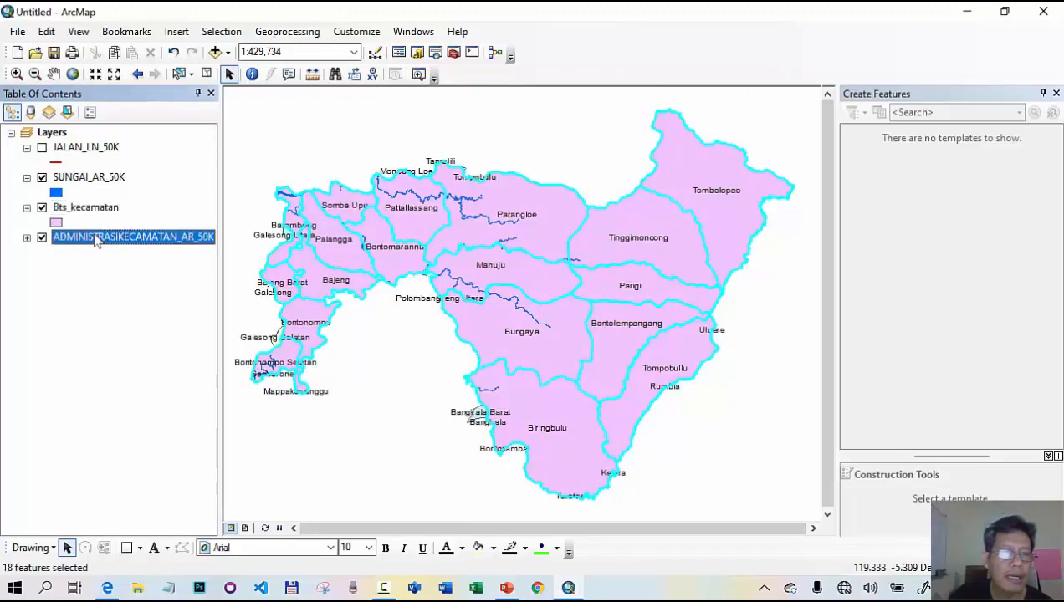
{"action": "right_click", "coordinate": [96, 240]}
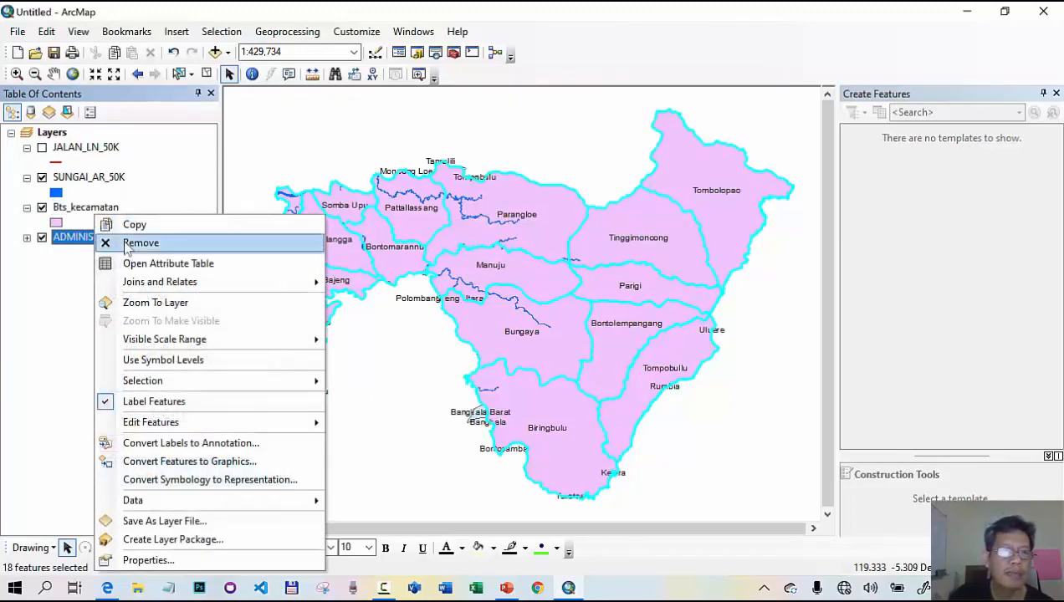
{"action": "left_click", "coordinate": [119, 243]}
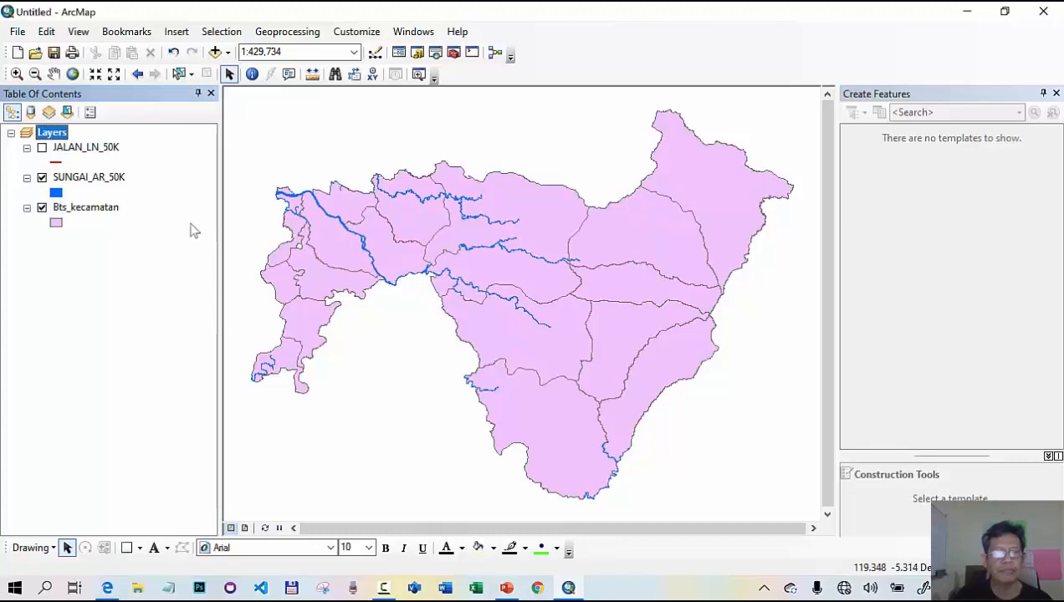
- Turn on feature labels for Bts_kecamatan with the NAMOBJ field and set the placement to Remove duplicate labels
{"action": "left_click", "coordinate": [94, 209]}
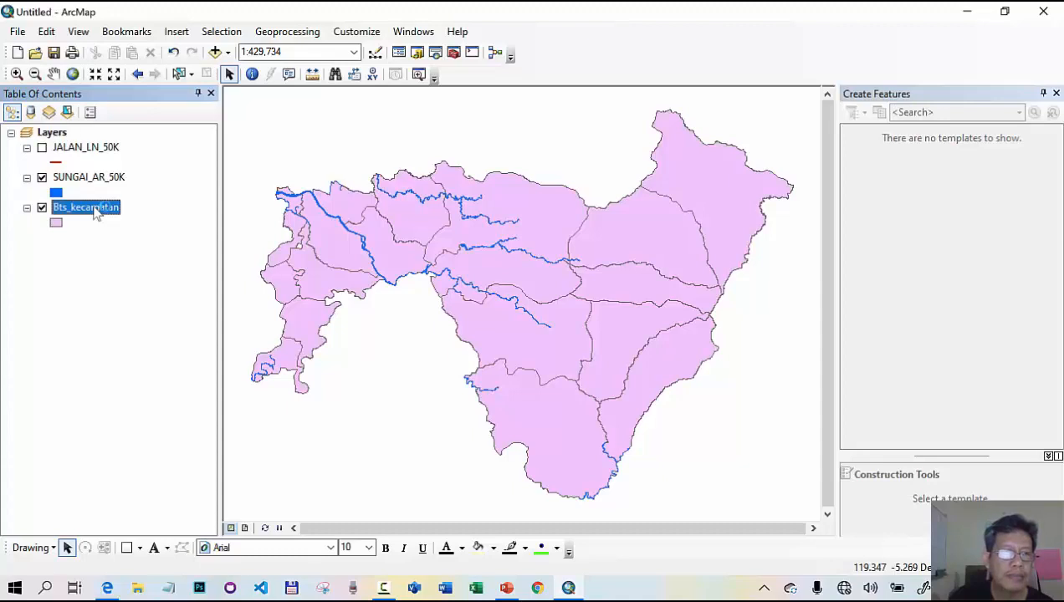
{"action": "right_click", "coordinate": [95, 211]}
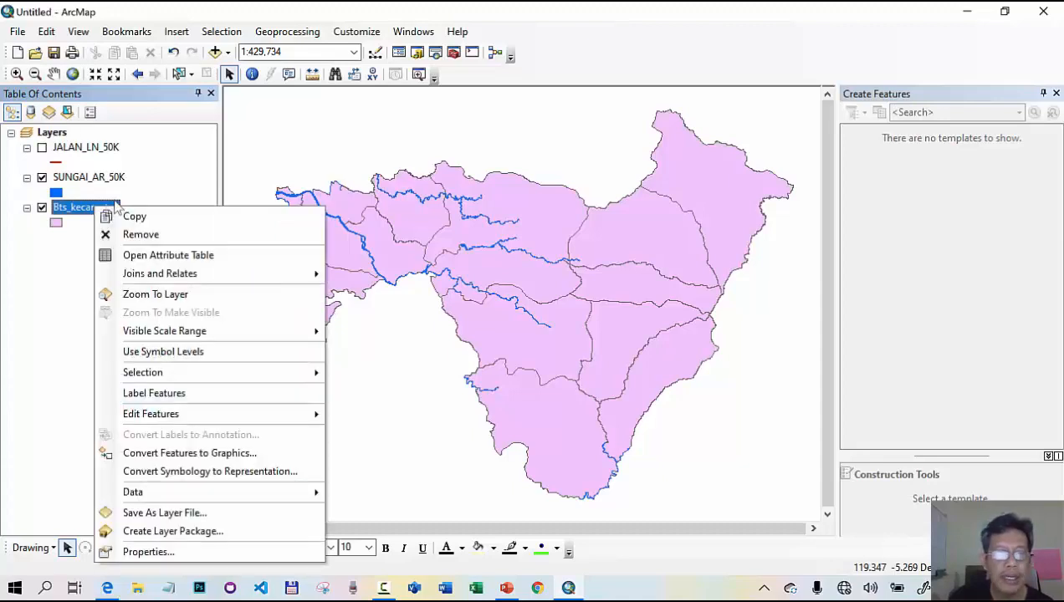
{"action": "left_click", "coordinate": [149, 552]}
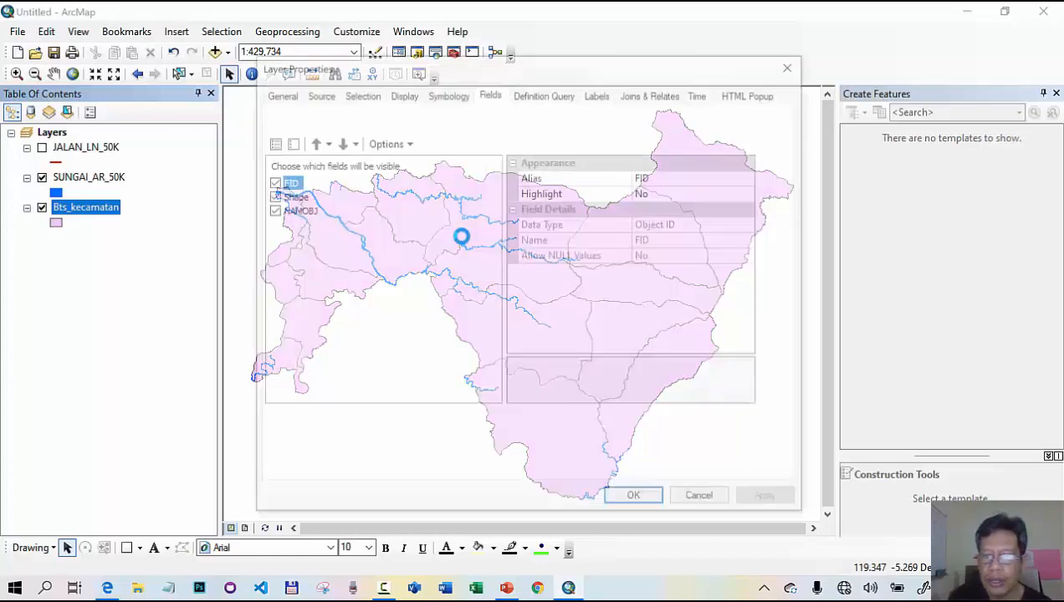
{"action": "left_click", "coordinate": [603, 95]}
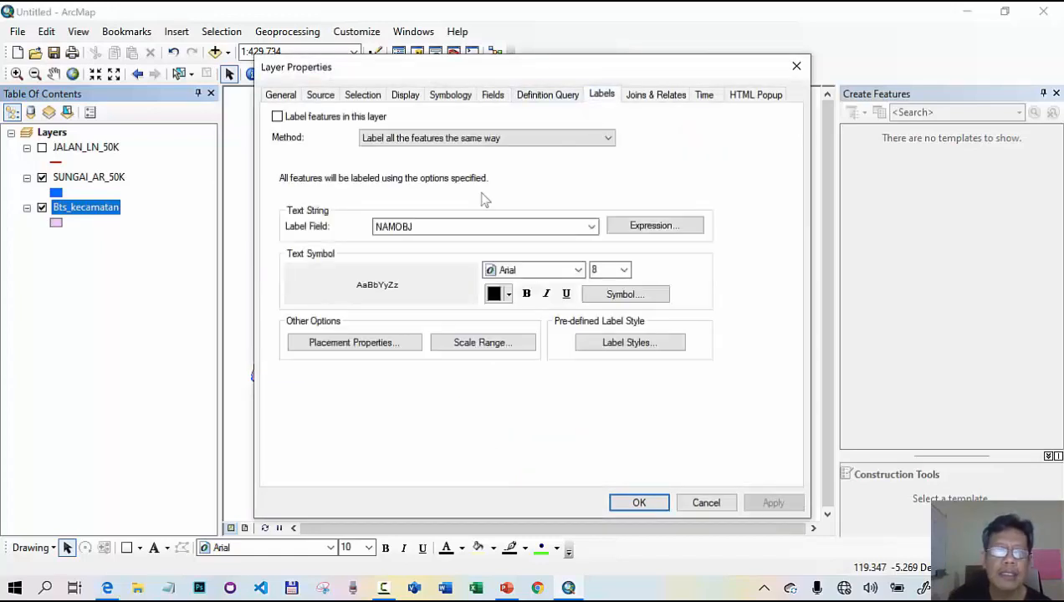
{"action": "left_click", "coordinate": [277, 117]}
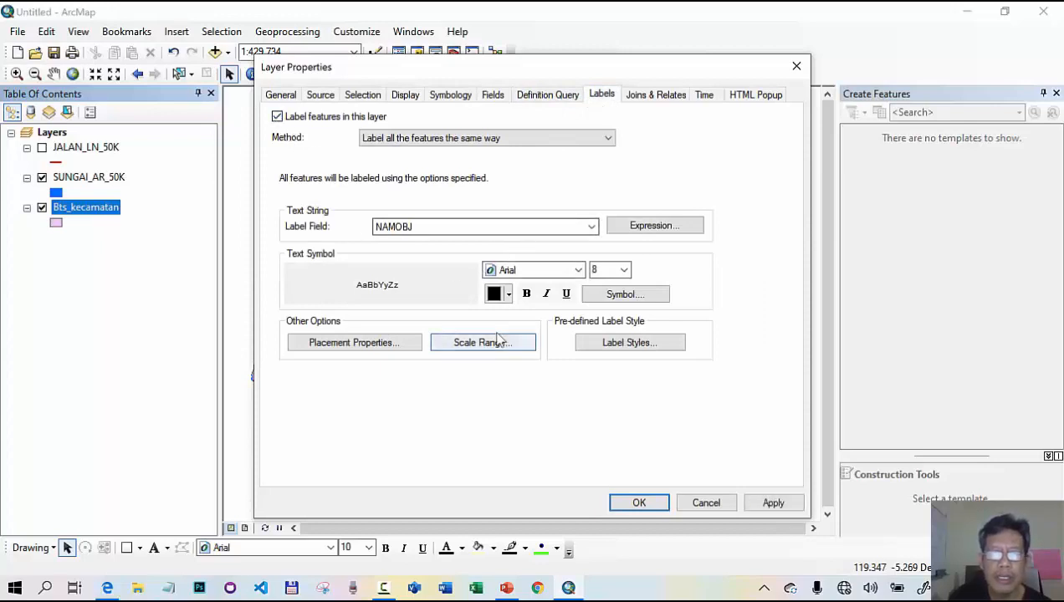
{"action": "left_click", "coordinate": [362, 343]}
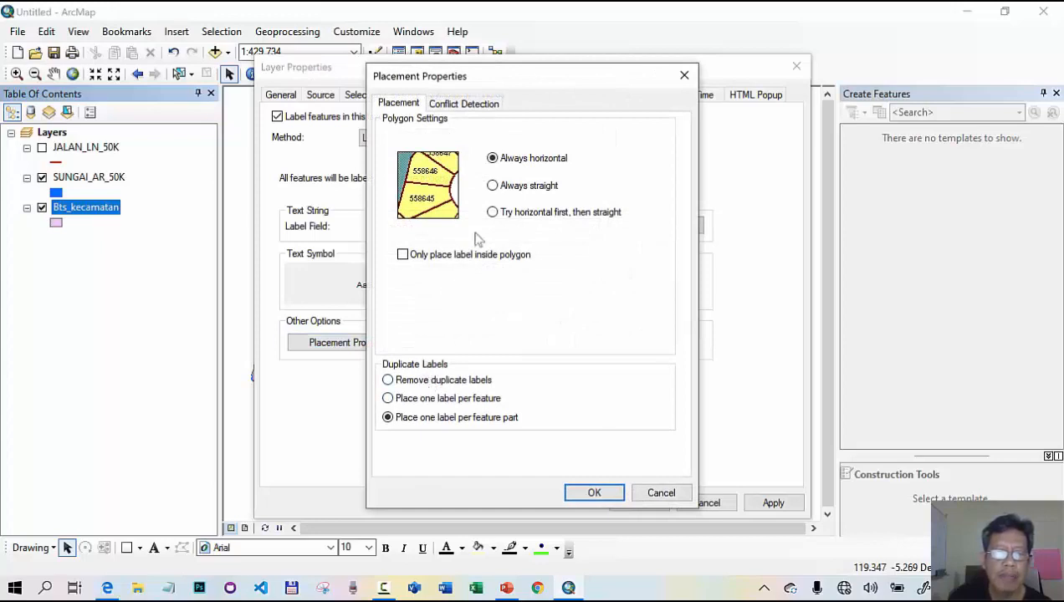
{"action": "left_click_drag", "start_coordinate": [513, 75], "coordinate": [608, 69]}
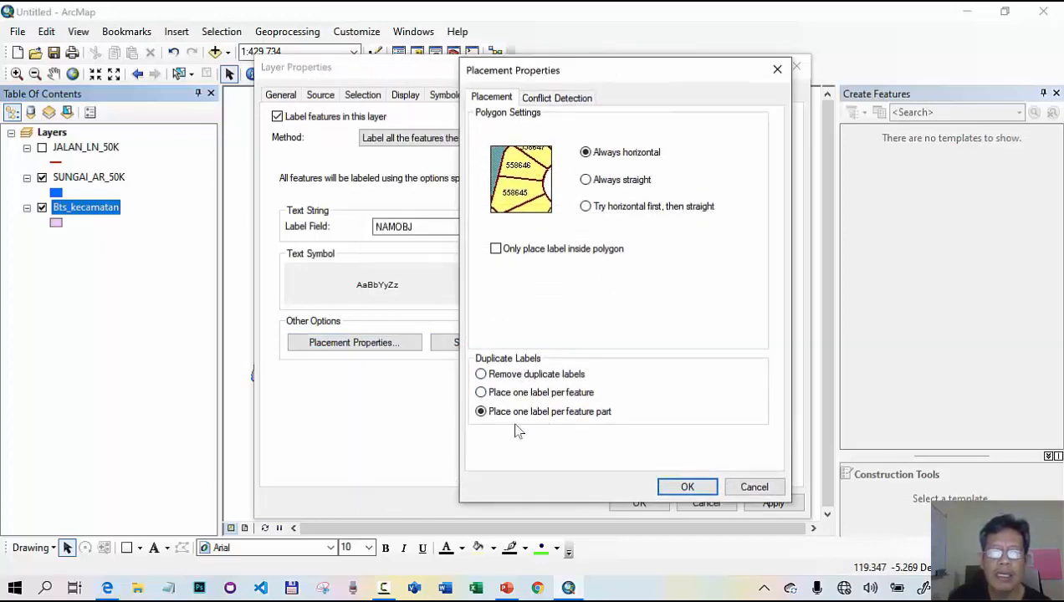
{"action": "left_click", "coordinate": [481, 375]}
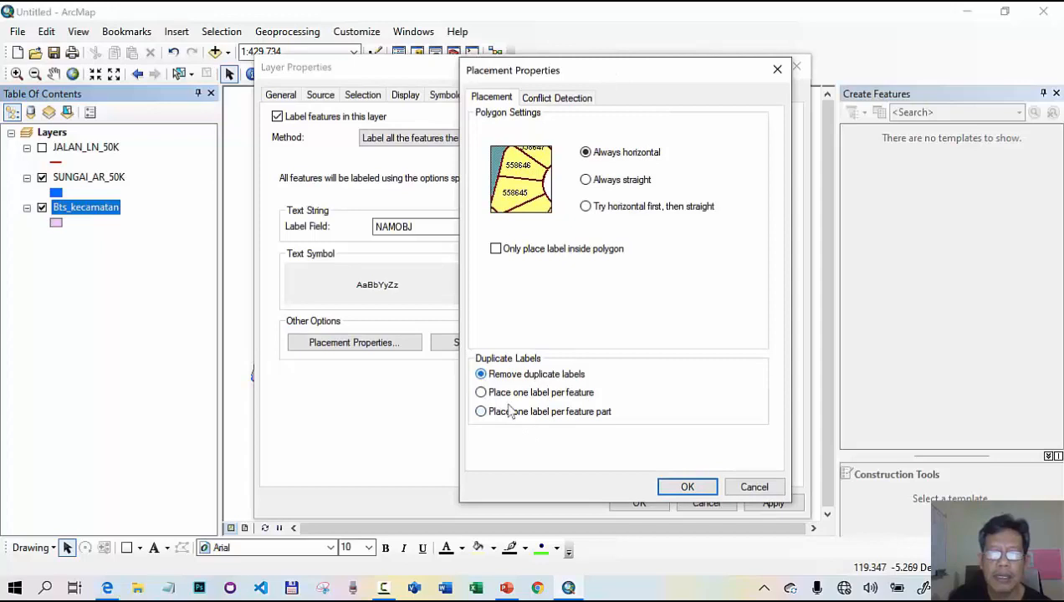
{"action": "left_click", "coordinate": [684, 490]}
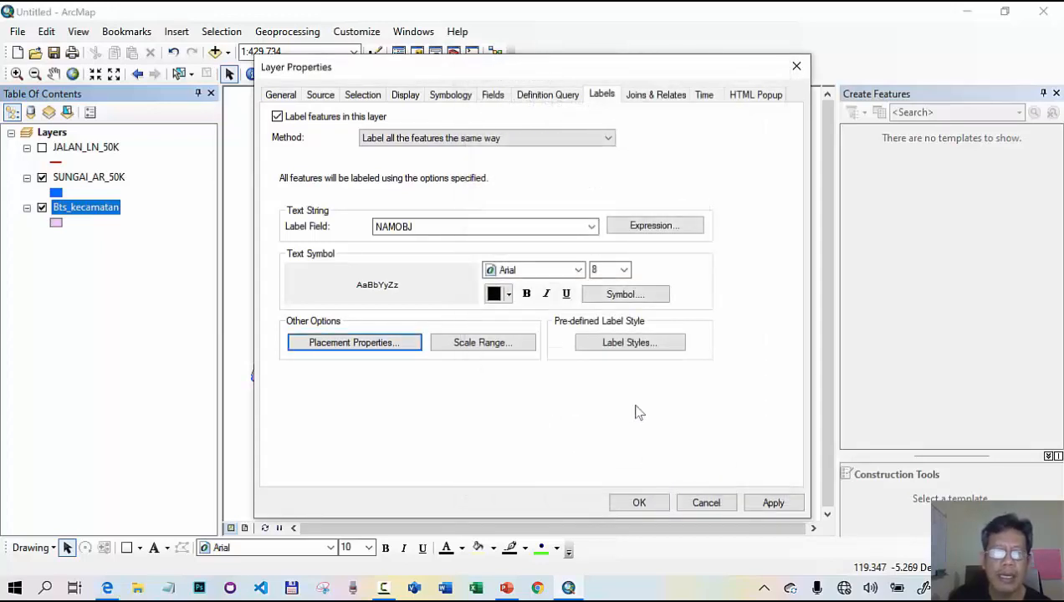
{"action": "left_click", "coordinate": [639, 503]}
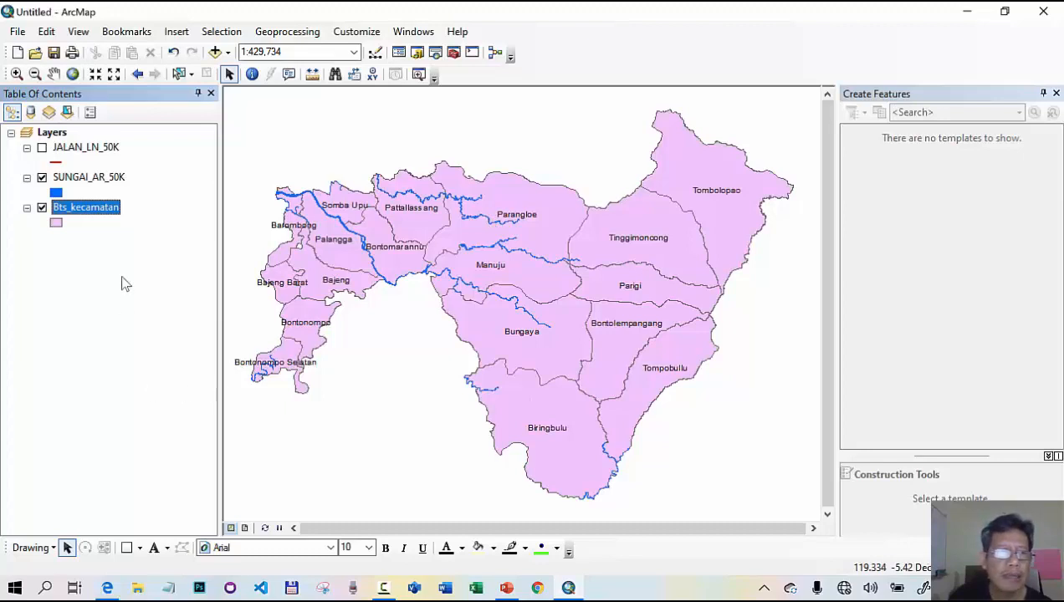
- Set the label expression of Bts_kecamatan to "Kec. "+[NAMOBJ]
{"action": "right_click", "coordinate": [112, 216]}
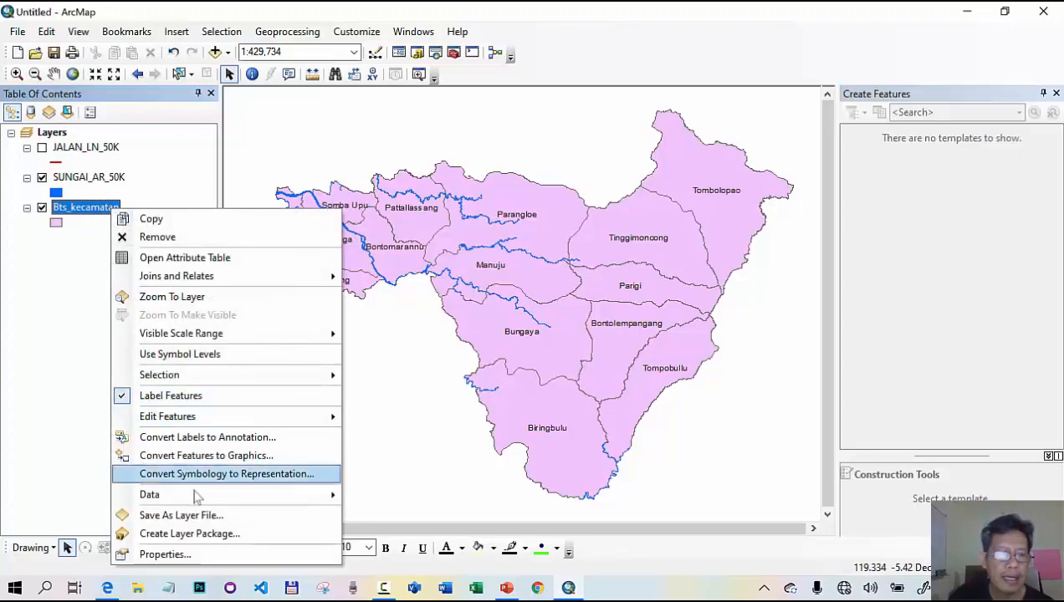
{"action": "left_click", "coordinate": [204, 556]}
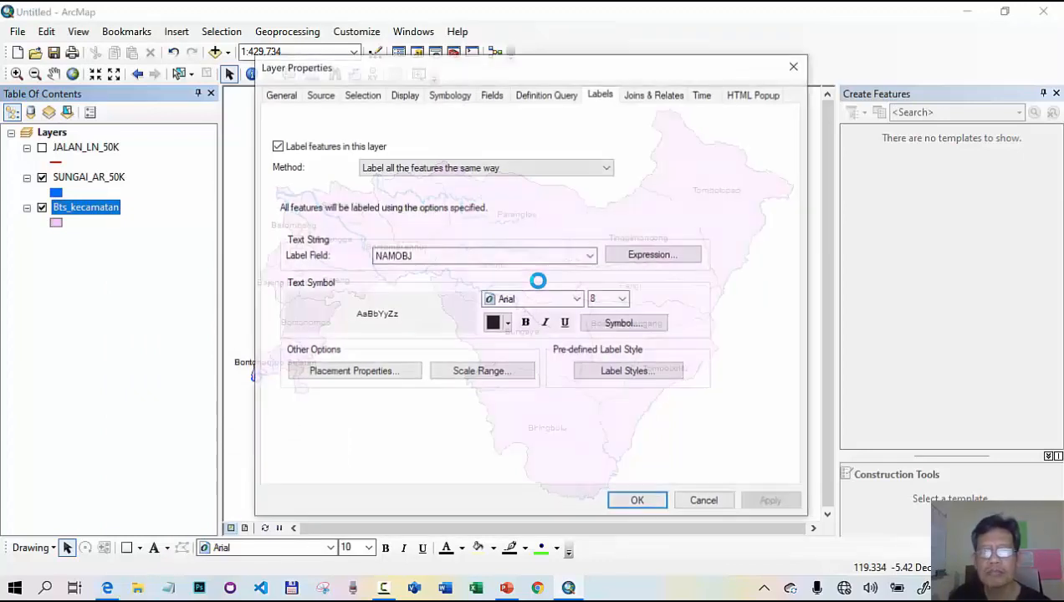
{"action": "left_click", "coordinate": [665, 257]}
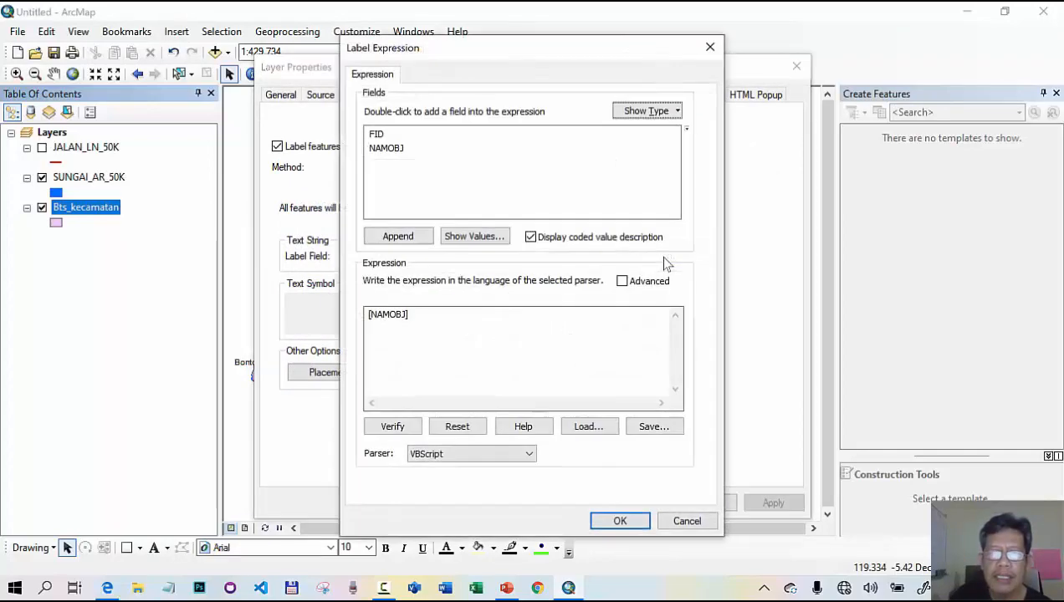
{"action": "left_click", "coordinate": [367, 316]}
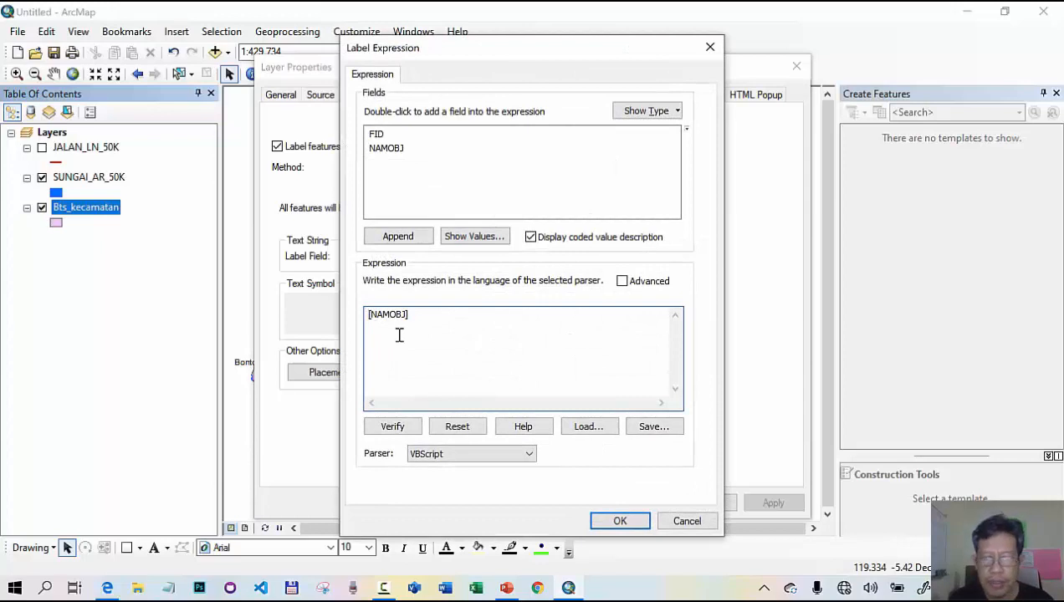
{"action": "type", "text": "\"K"}
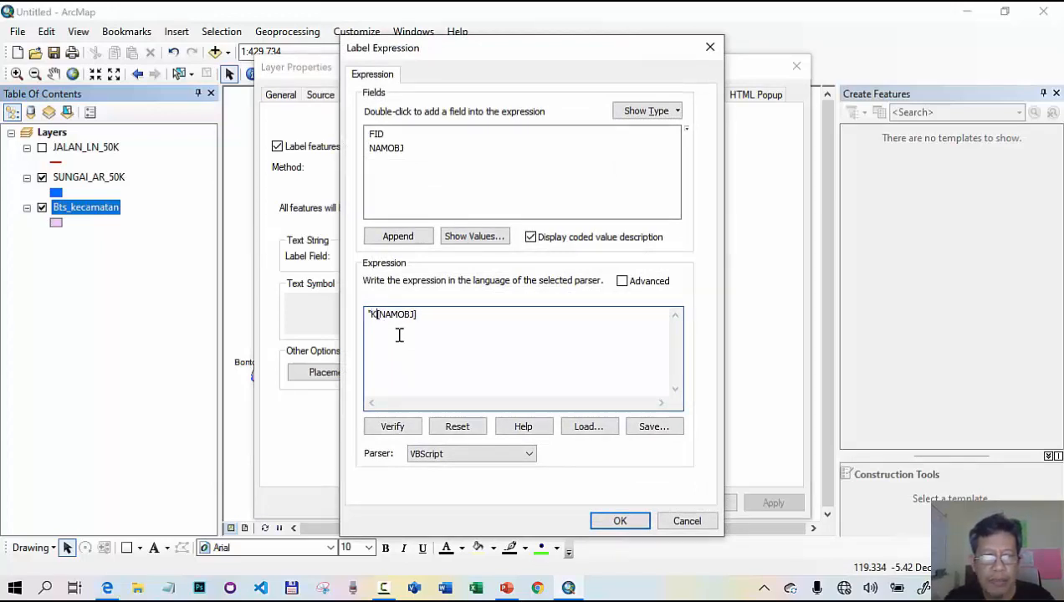
{"action": "type", "text": "ec"}
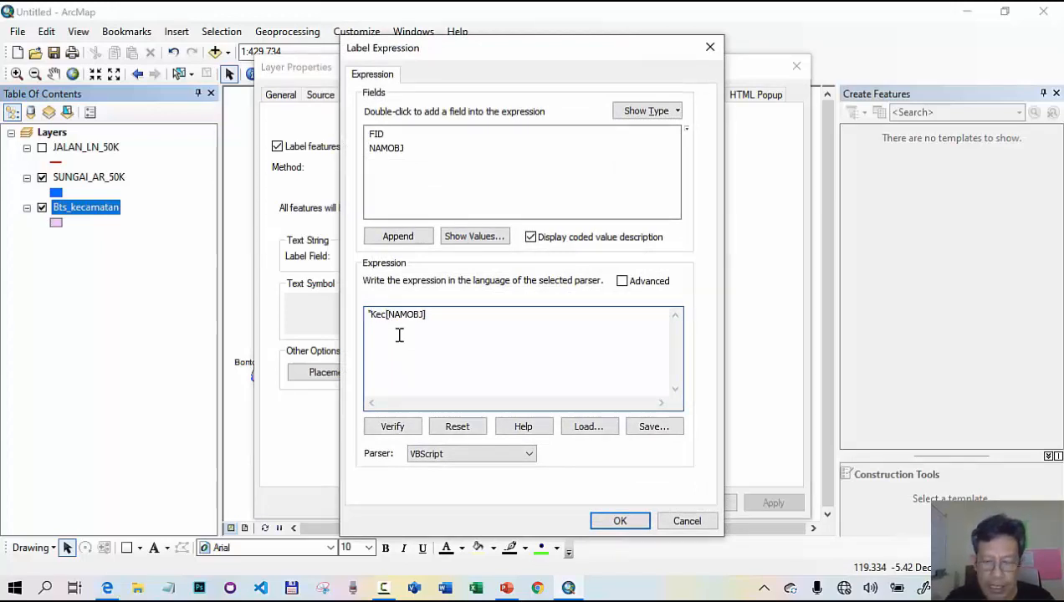
{"action": "type", "text": "."}
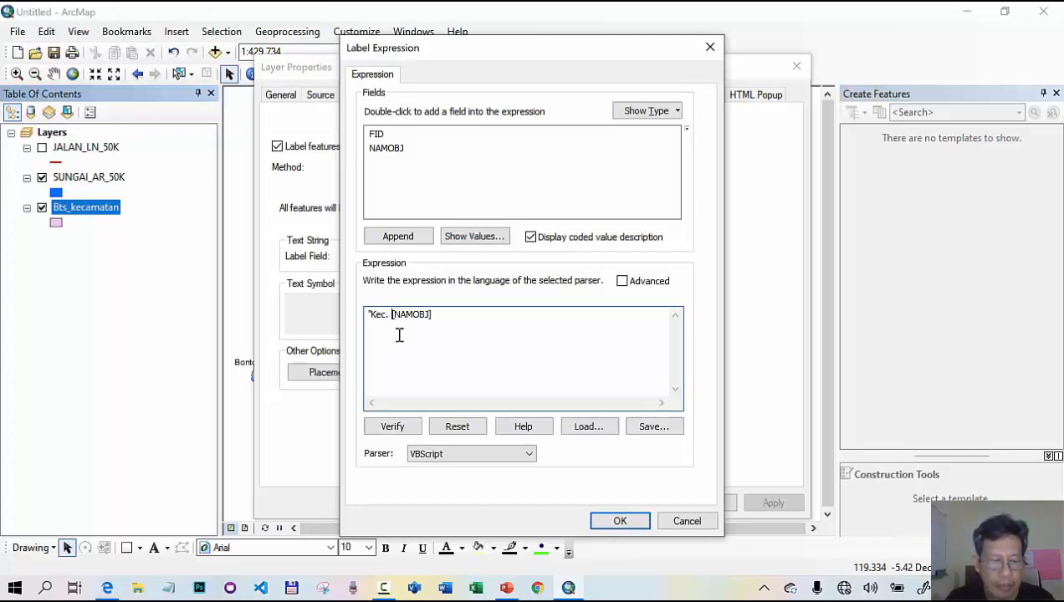
{"action": "type", "text": " \""}
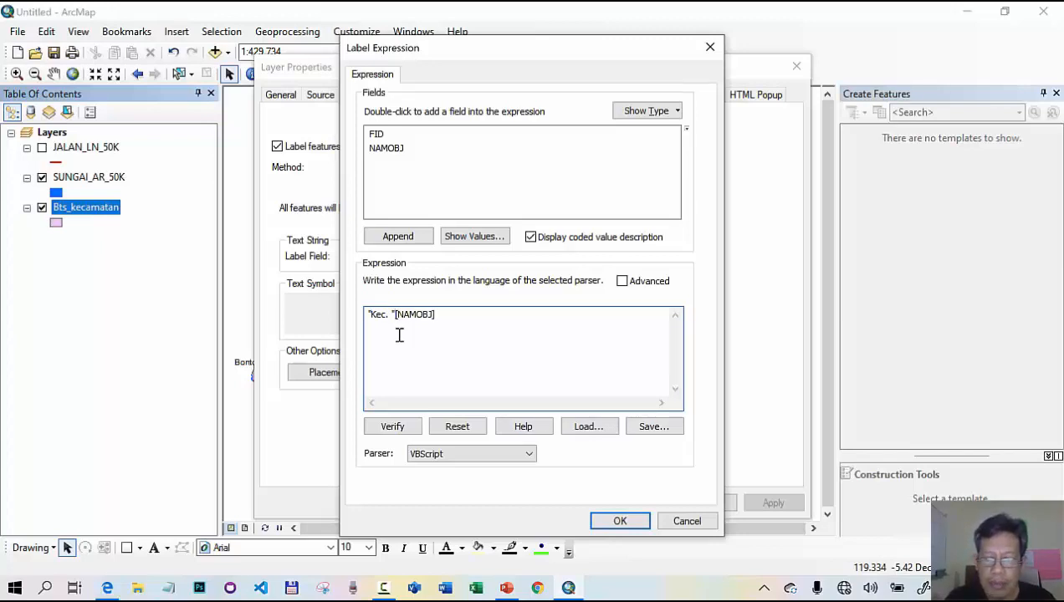
{"action": "type", "text": "+"}
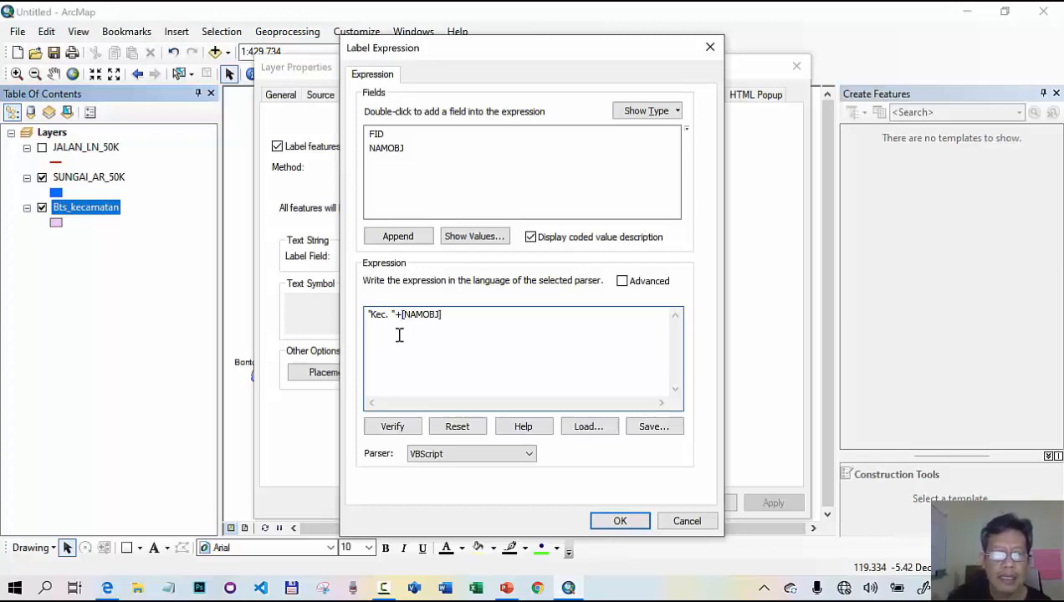
{"action": "left_click", "coordinate": [606, 523]}
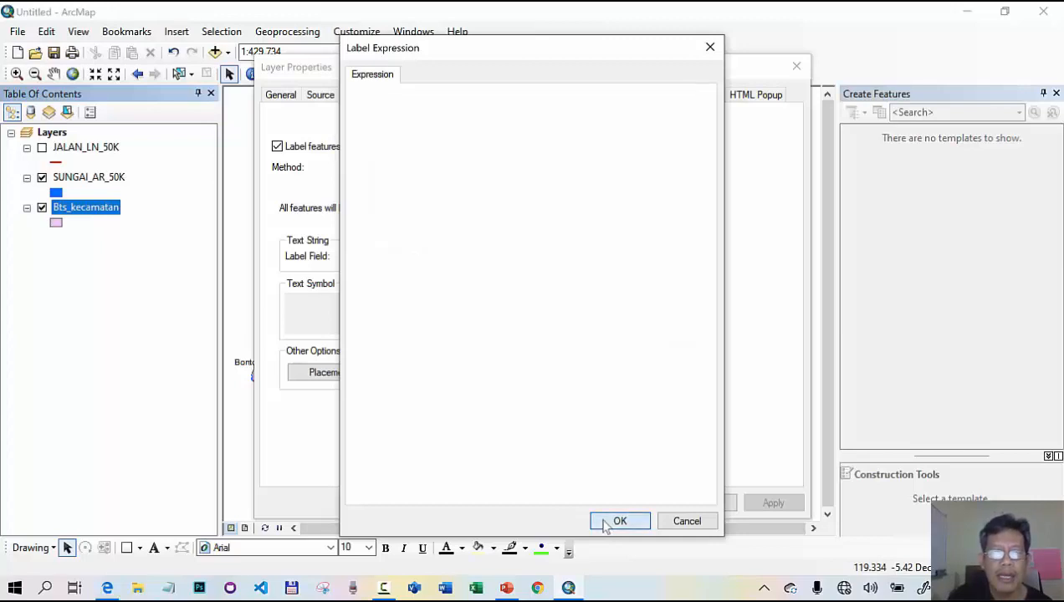
- Apply the label settings of Bts_kecamatan and check its attribute table alongside the labelled map
{"action": "left_click", "coordinate": [639, 503]}
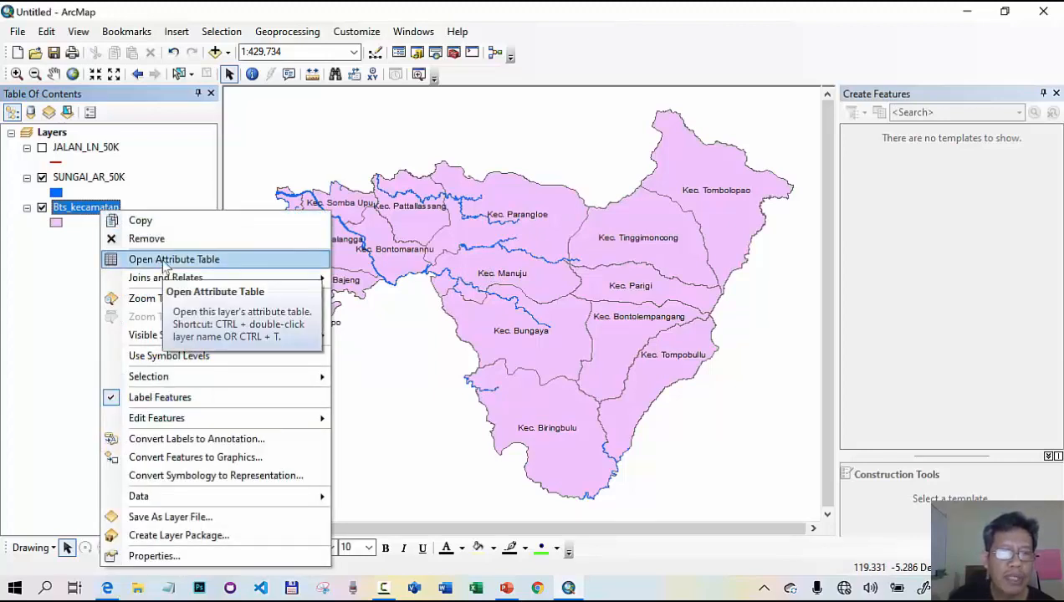
{"action": "left_click", "coordinate": [167, 266]}
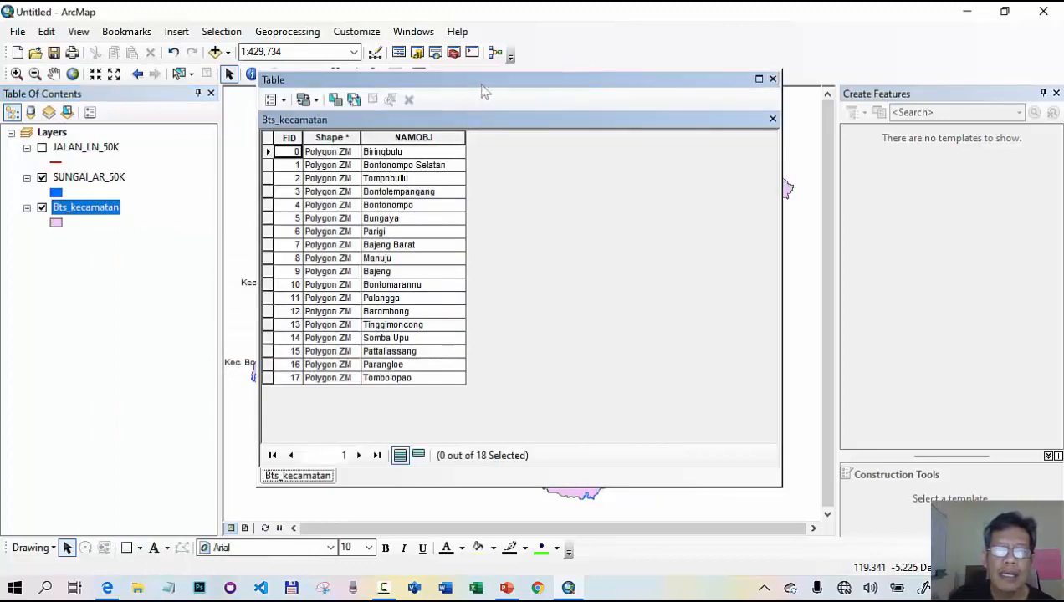
{"action": "left_click_drag", "start_coordinate": [481, 84], "coordinate": [751, 131]}
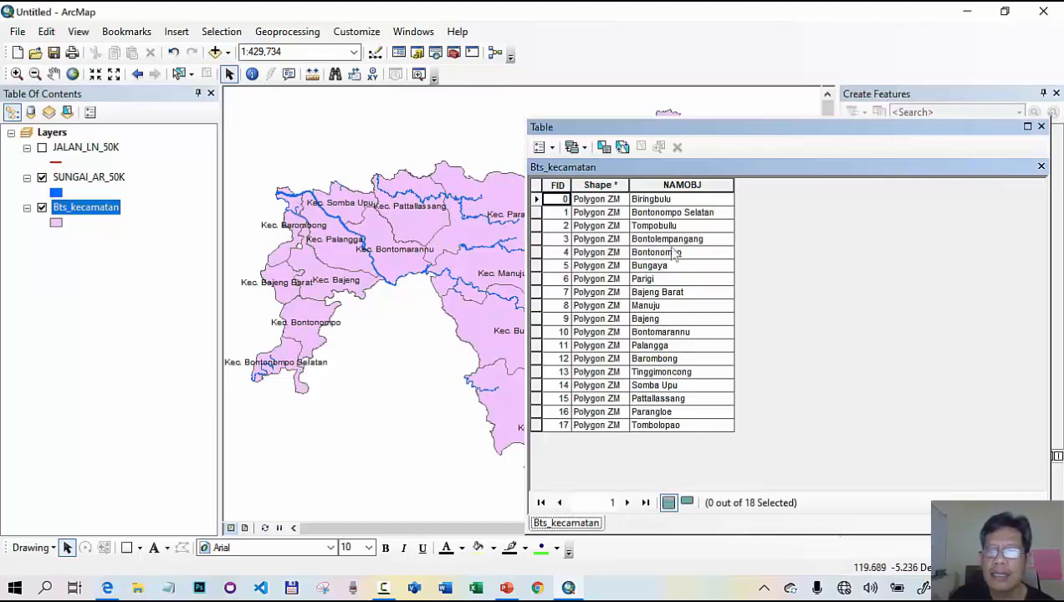
{"action": "left_click_drag", "start_coordinate": [710, 135], "coordinate": [591, 126]}
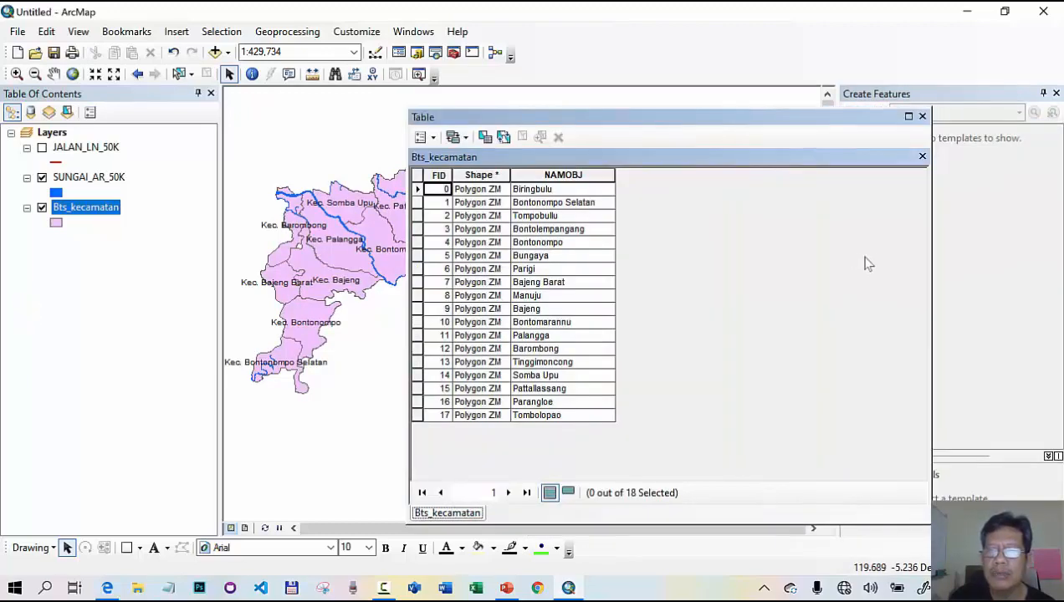
{"action": "left_click_drag", "start_coordinate": [928, 267], "coordinate": [668, 285]}
{"action": "left_click_drag", "start_coordinate": [517, 119], "coordinate": [735, 85]}
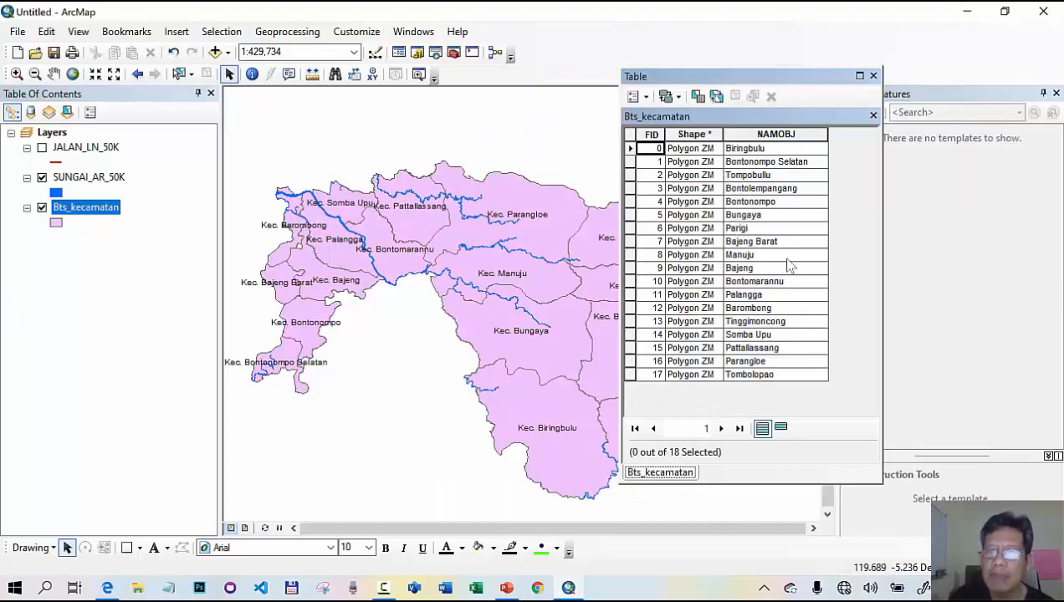
{"action": "left_click_drag", "start_coordinate": [749, 84], "coordinate": [605, 97]}
{"action": "left_click_drag", "start_coordinate": [736, 234], "coordinate": [931, 230]}
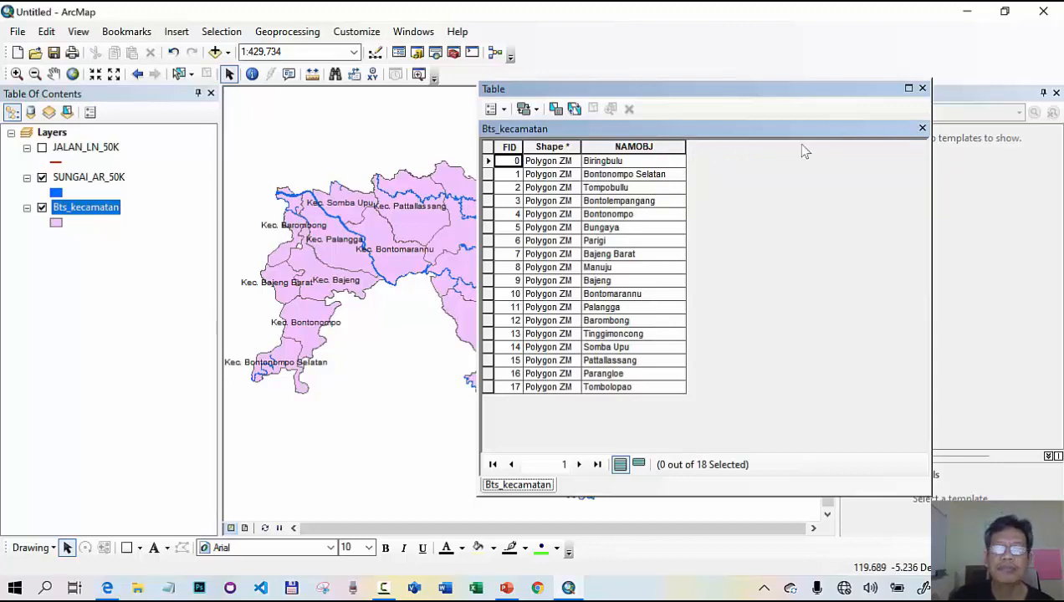
{"action": "left_click", "coordinate": [923, 88]}
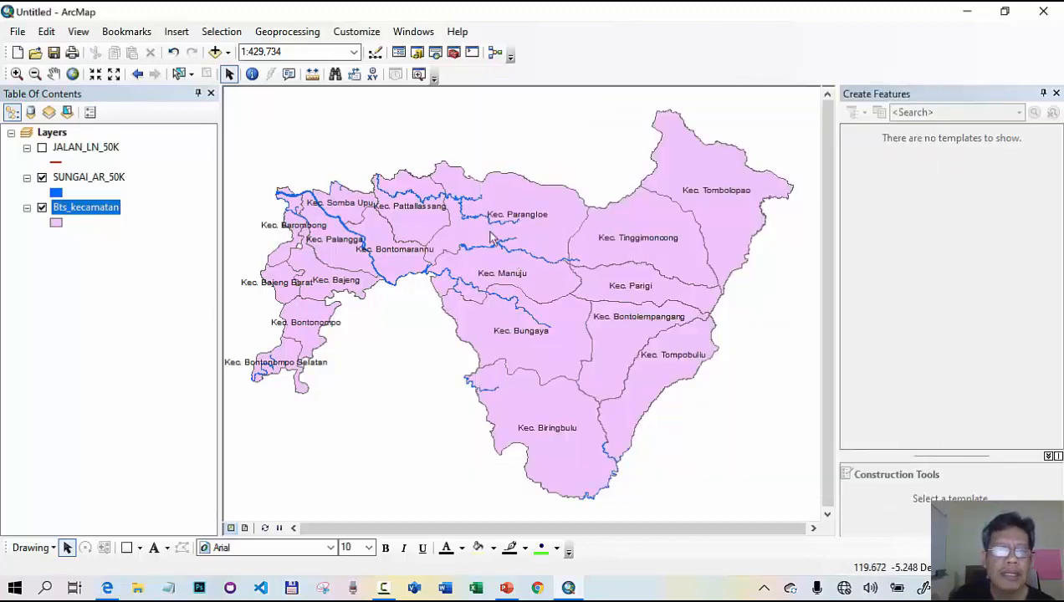
- Identify the Parangloe district on the map to view its attributes, and close the results
{"action": "left_click", "coordinate": [252, 76]}
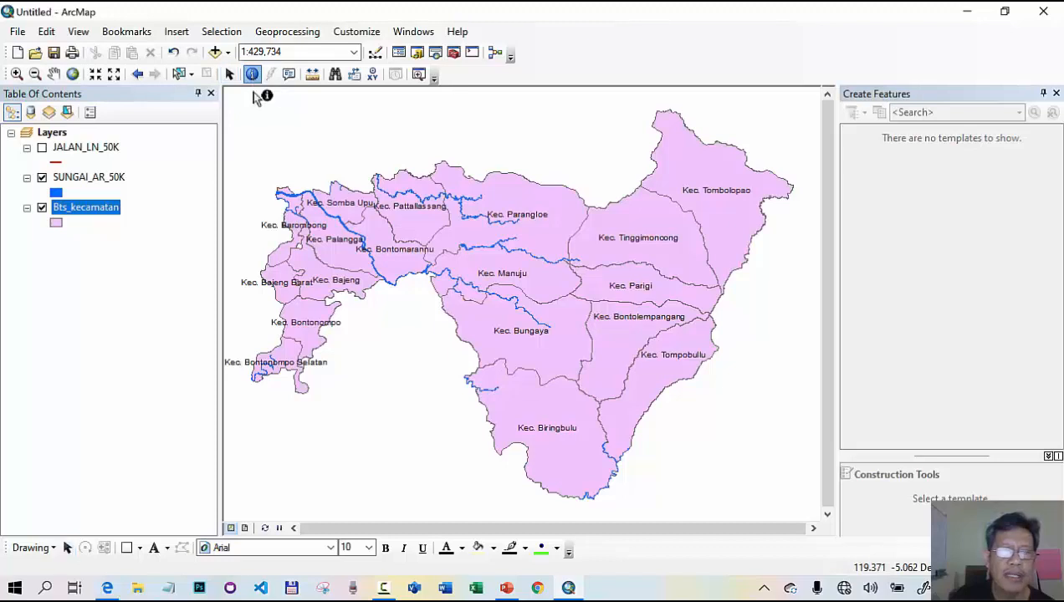
{"action": "left_click", "coordinate": [548, 199]}
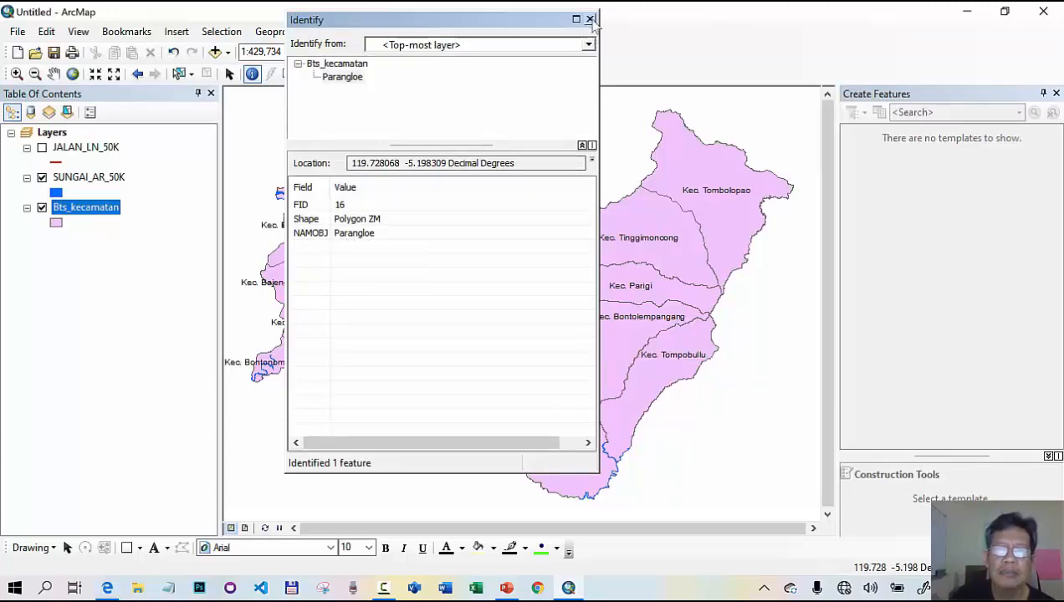
{"action": "left_click", "coordinate": [590, 20]}
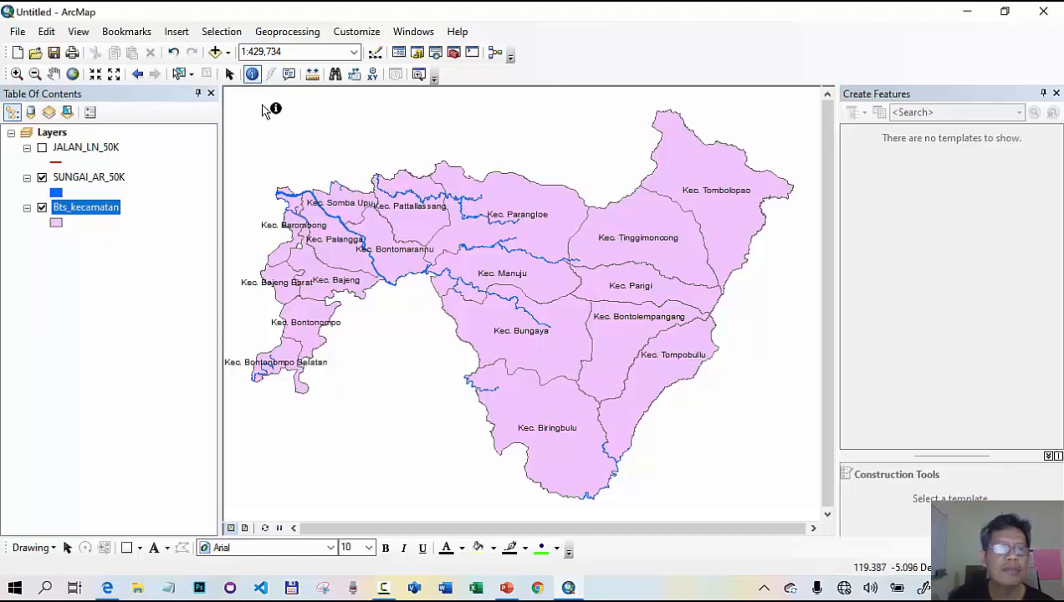
{"action": "left_click", "coordinate": [231, 73]}
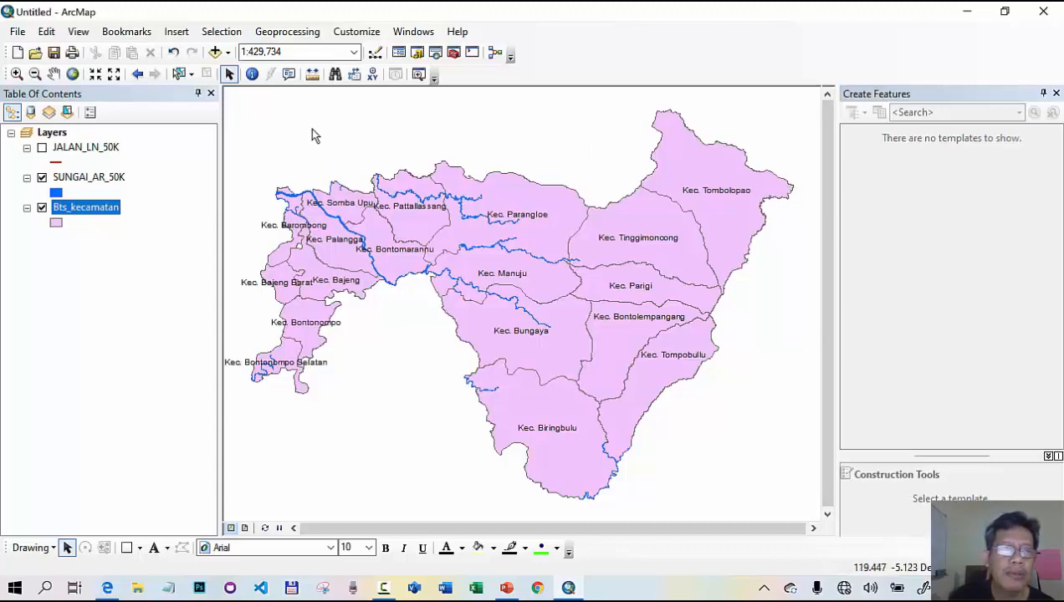
- Measure the distance in kilometers from the southwest tip of Bontonompo Selatan to the eastern tip of Tombolopao
{"action": "left_click", "coordinate": [312, 75]}
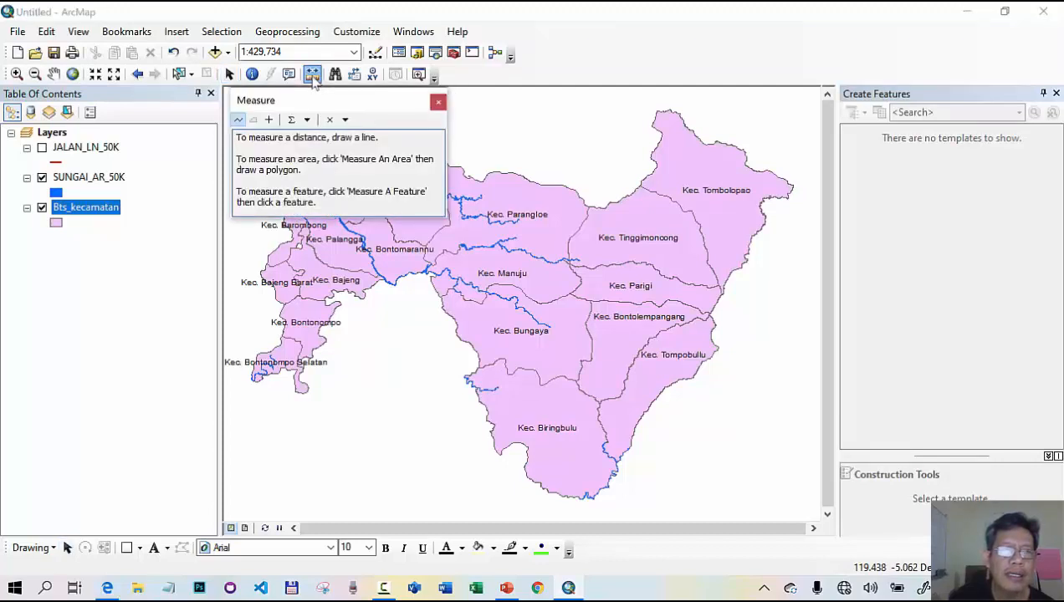
{"action": "left_click", "coordinate": [307, 121]}
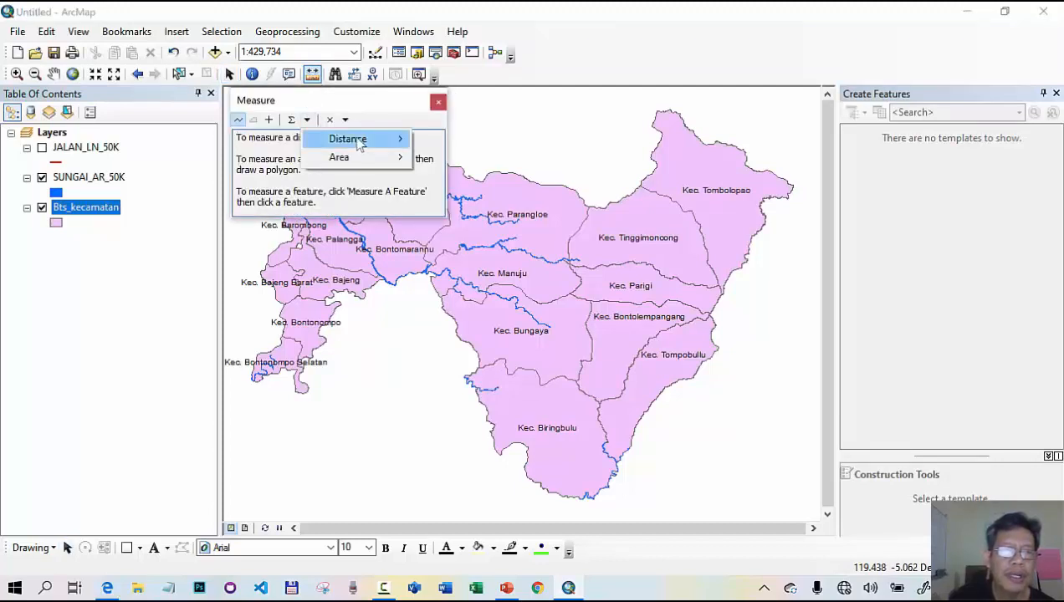
{"action": "mouse_move", "coordinate": [360, 141]}
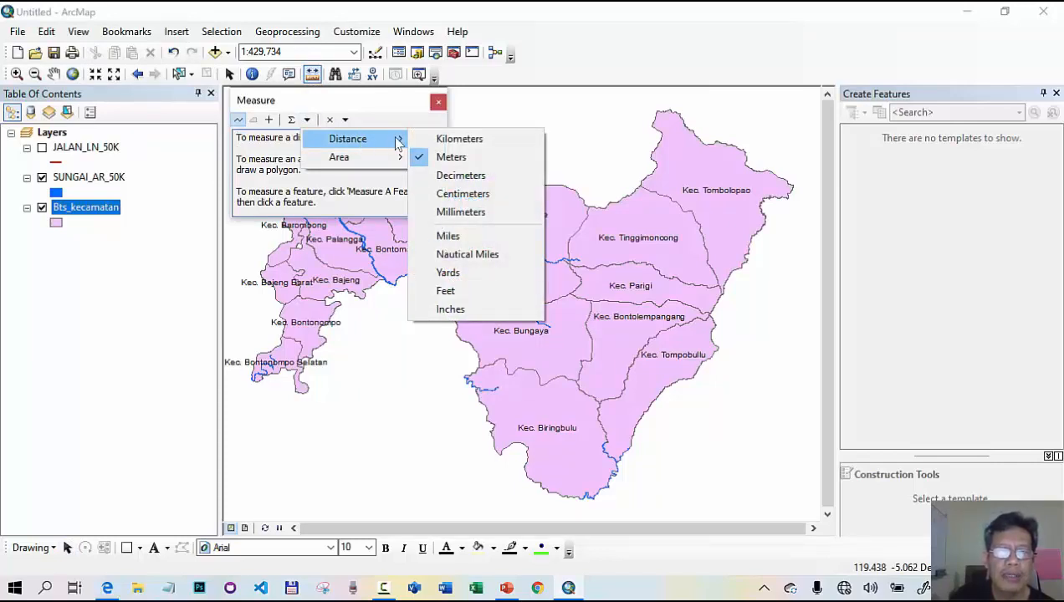
{"action": "left_click", "coordinate": [418, 140]}
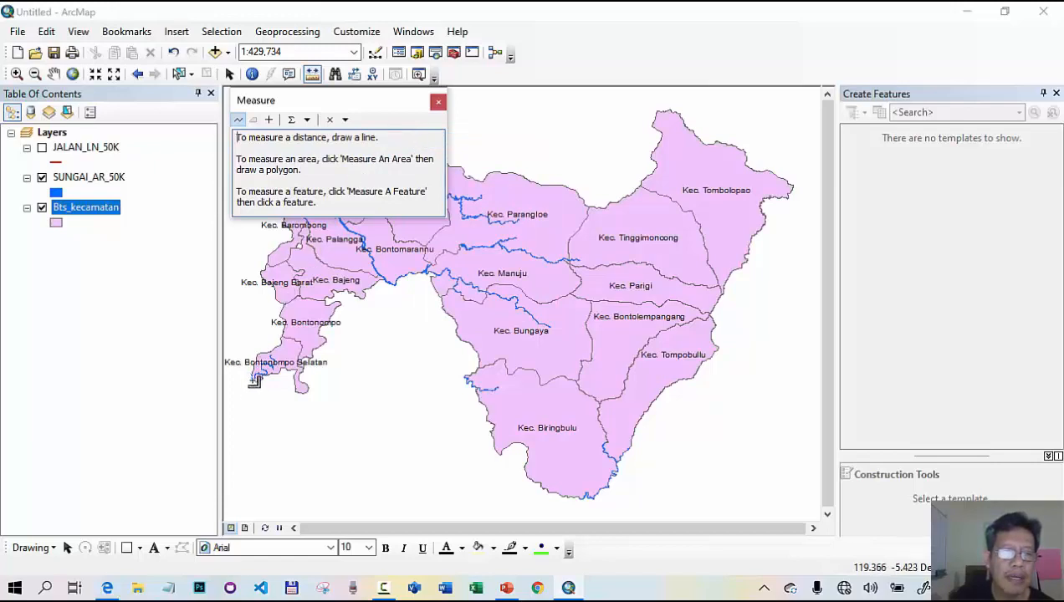
{"action": "left_click", "coordinate": [254, 377]}
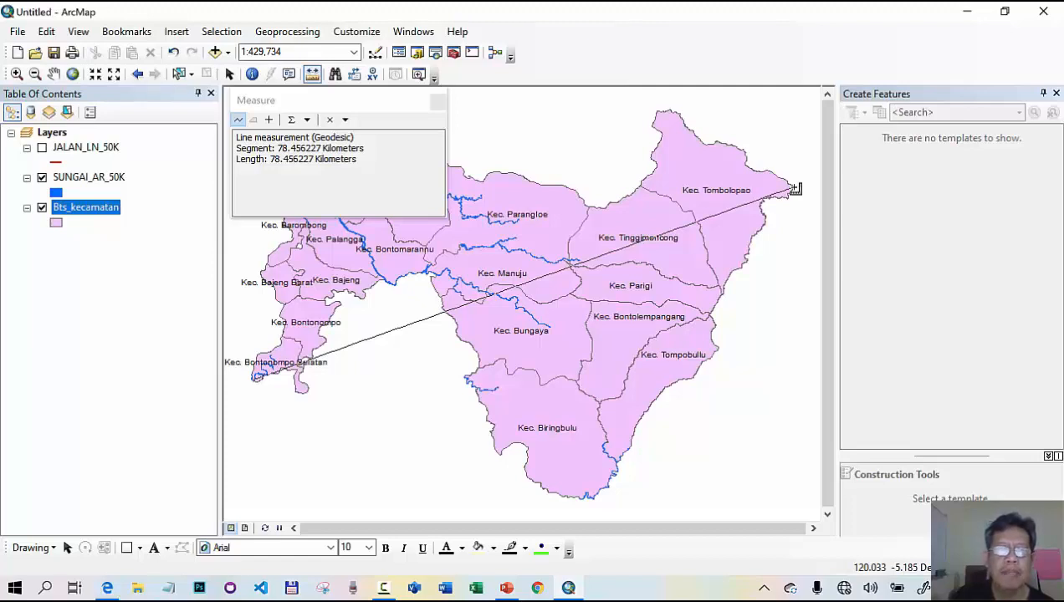
{"action": "left_click", "coordinate": [793, 186]}
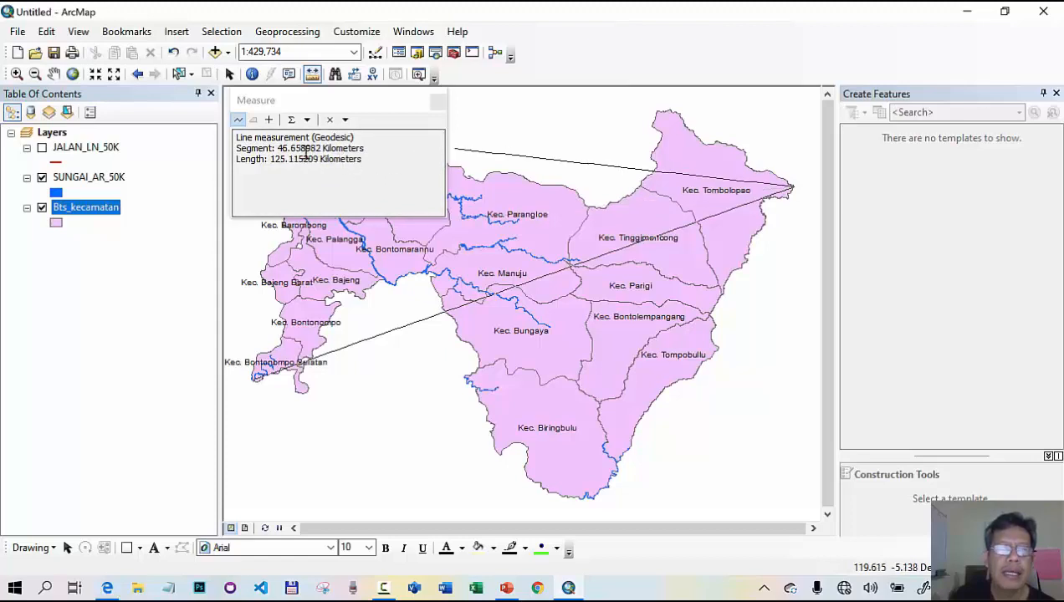
{"action": "left_click", "coordinate": [425, 131]}
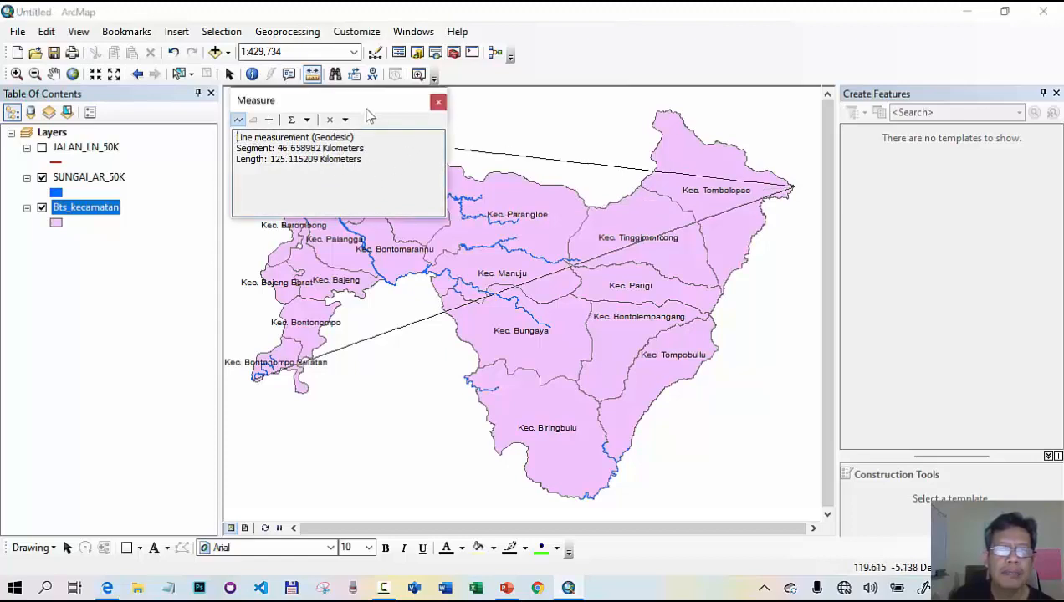
{"action": "double_click", "coordinate": [743, 170]}
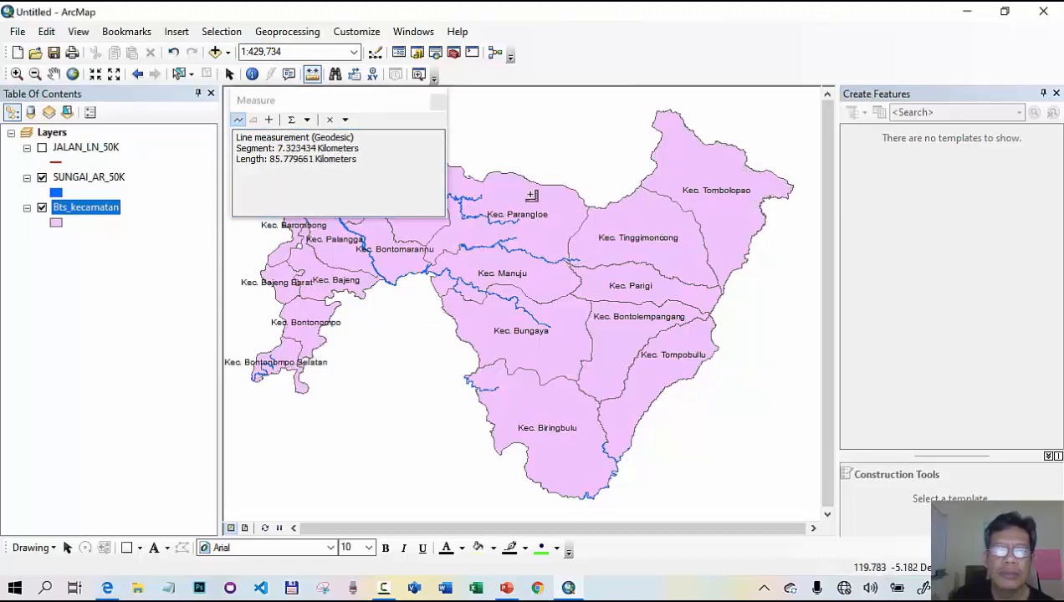
- Switch to measuring a feature, review the available area units and measurement types, and close the Measure tool
{"action": "left_click", "coordinate": [269, 121]}
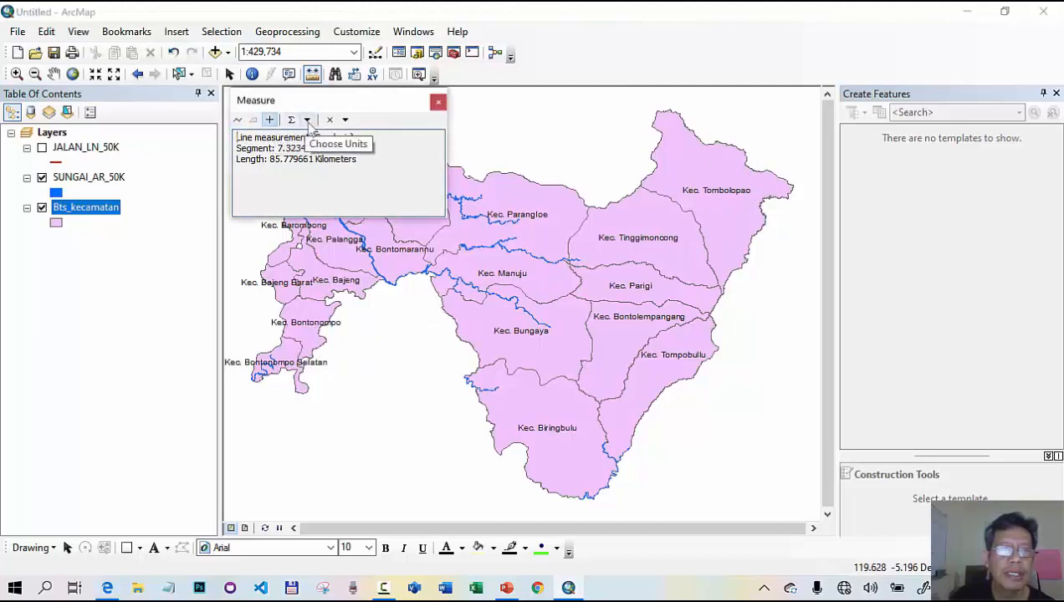
{"action": "left_click", "coordinate": [307, 121]}
{"action": "mouse_move", "coordinate": [334, 161]}
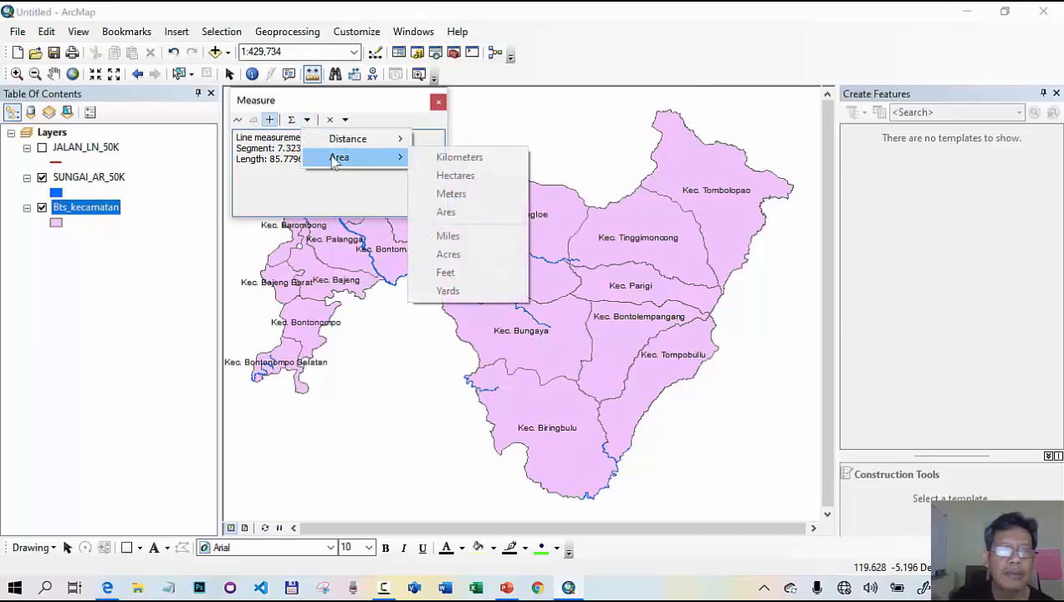
{"action": "left_click", "coordinate": [366, 226]}
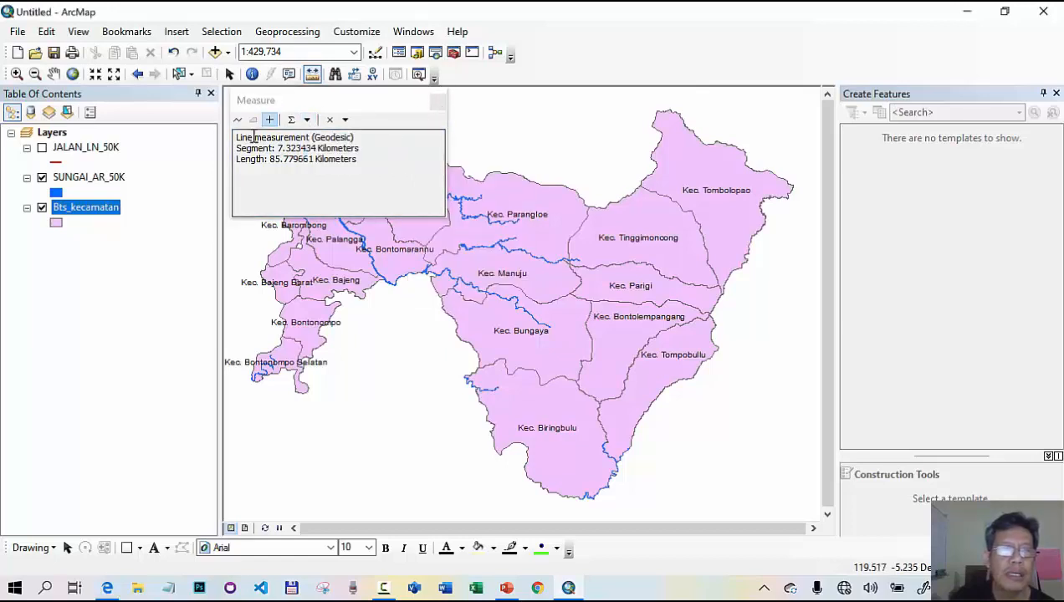
{"action": "left_click", "coordinate": [254, 122]}
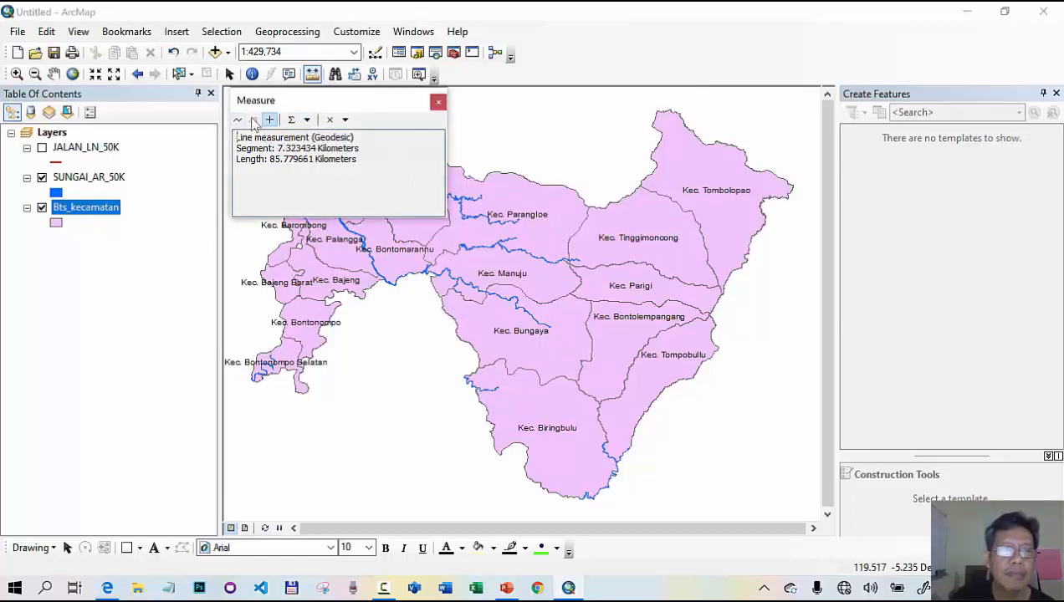
{"action": "left_click", "coordinate": [307, 119]}
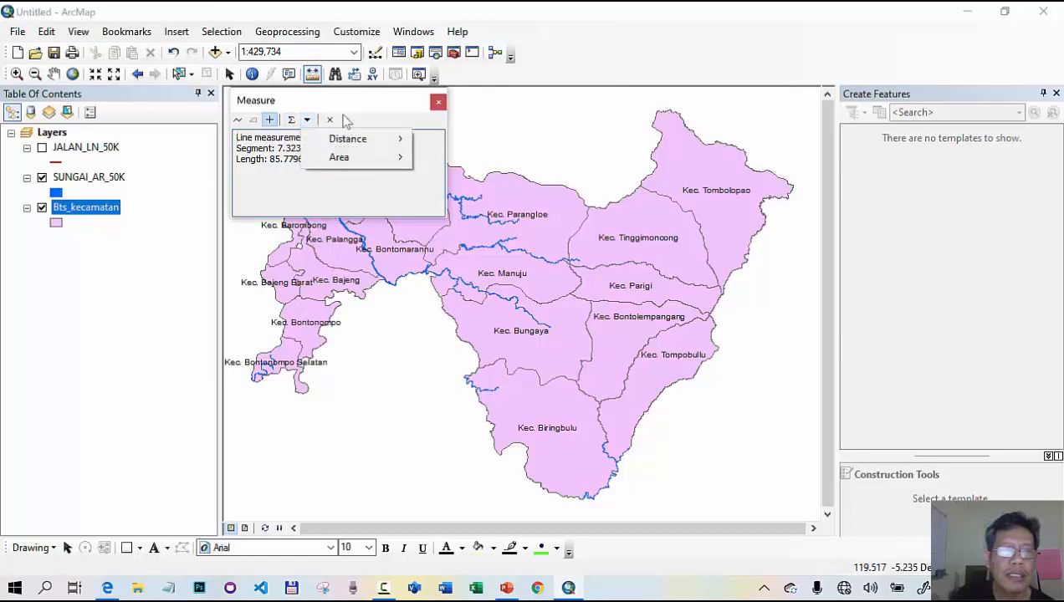
{"action": "left_click", "coordinate": [346, 120]}
{"action": "left_click", "coordinate": [345, 121]}
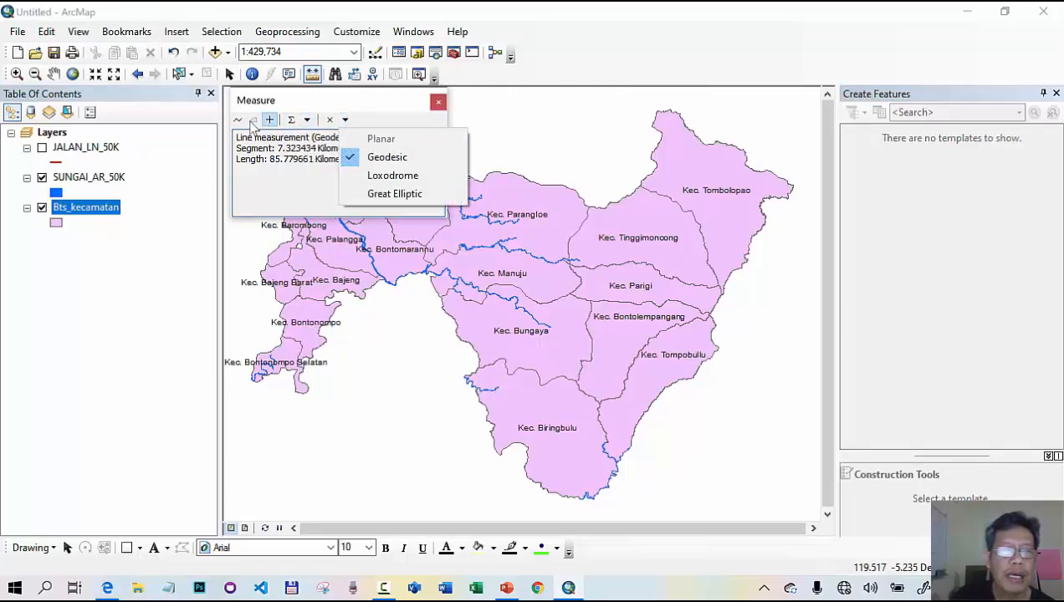
{"action": "left_click", "coordinate": [253, 124]}
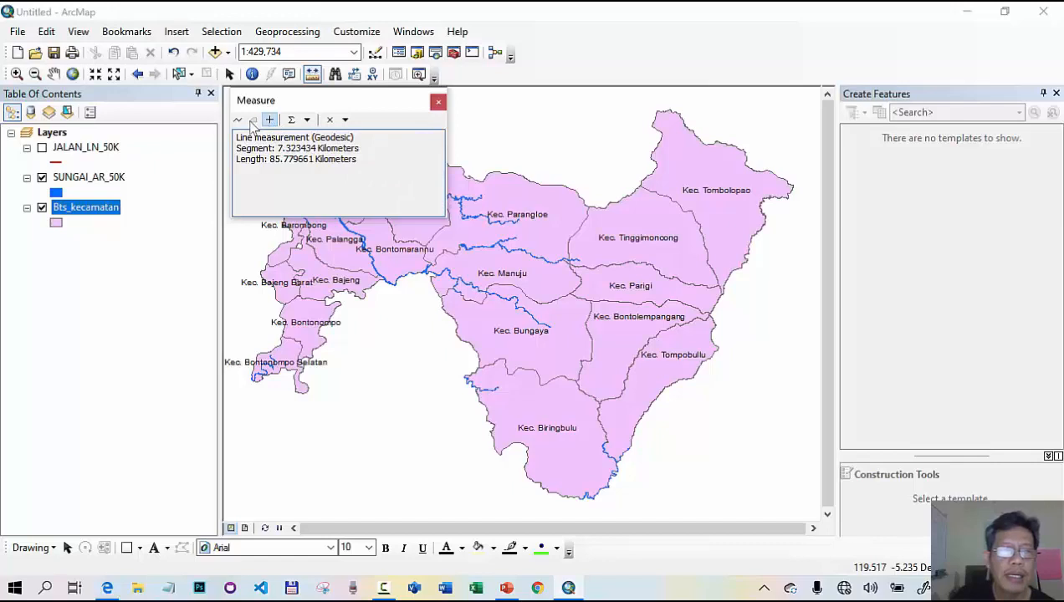
{"action": "left_click", "coordinate": [437, 103]}
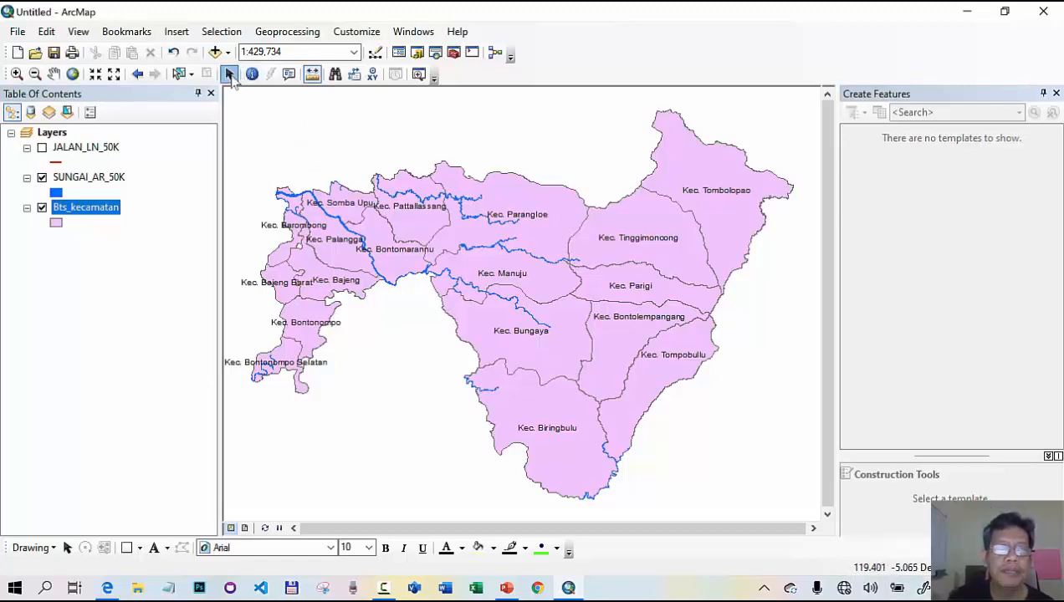
{"action": "left_click", "coordinate": [230, 74]}
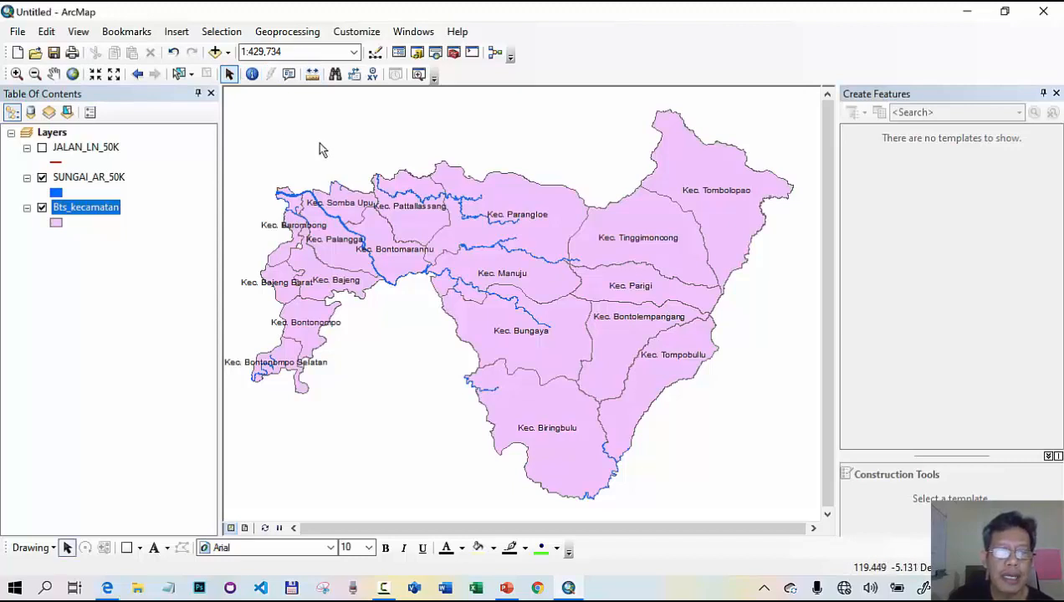
- Choose WGS 1984 UTM Zone 50S, from the projected UTM Southern Hemisphere systems, as the data frame's coordinate system
{"action": "right_click", "coordinate": [320, 146]}
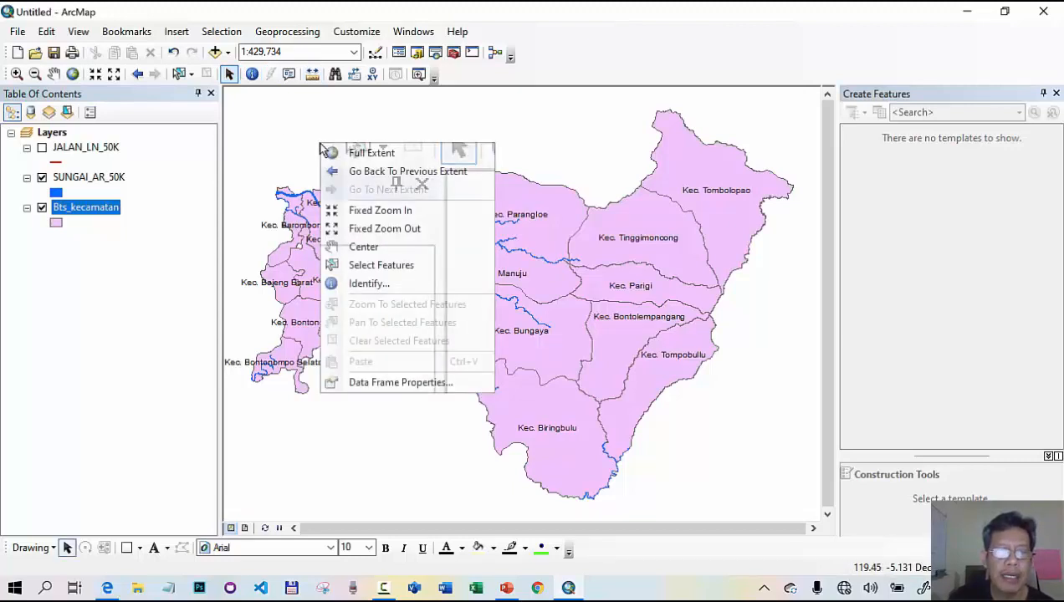
{"action": "left_click", "coordinate": [399, 382]}
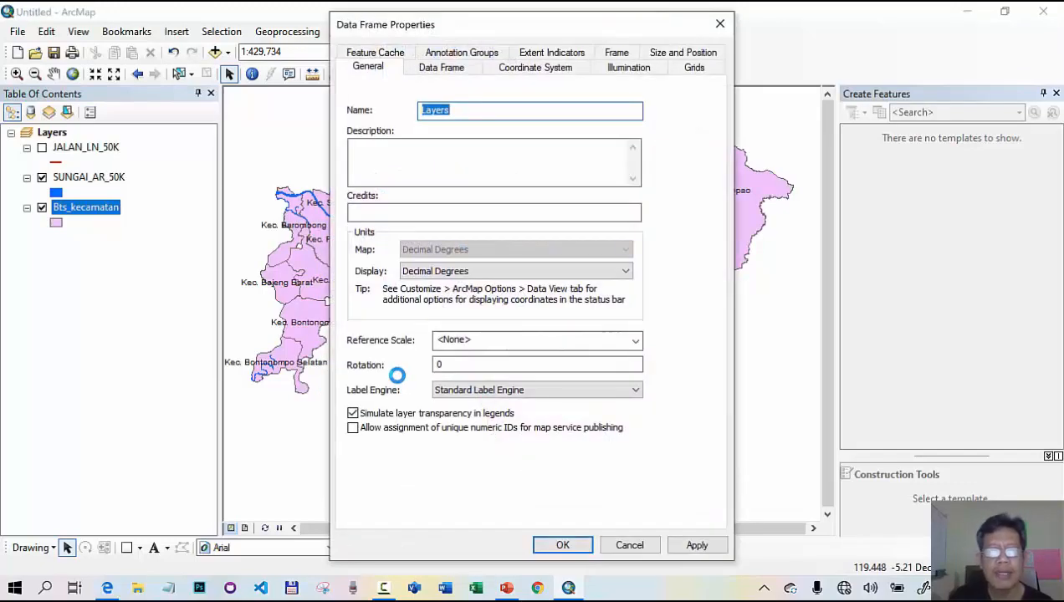
{"action": "left_click", "coordinate": [540, 71]}
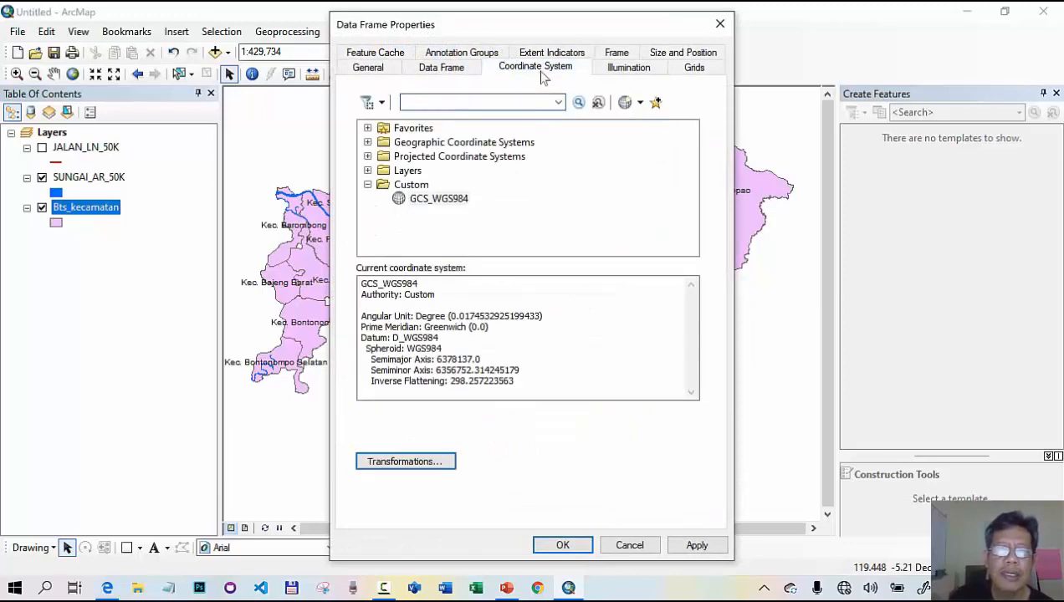
{"action": "left_click", "coordinate": [367, 157]}
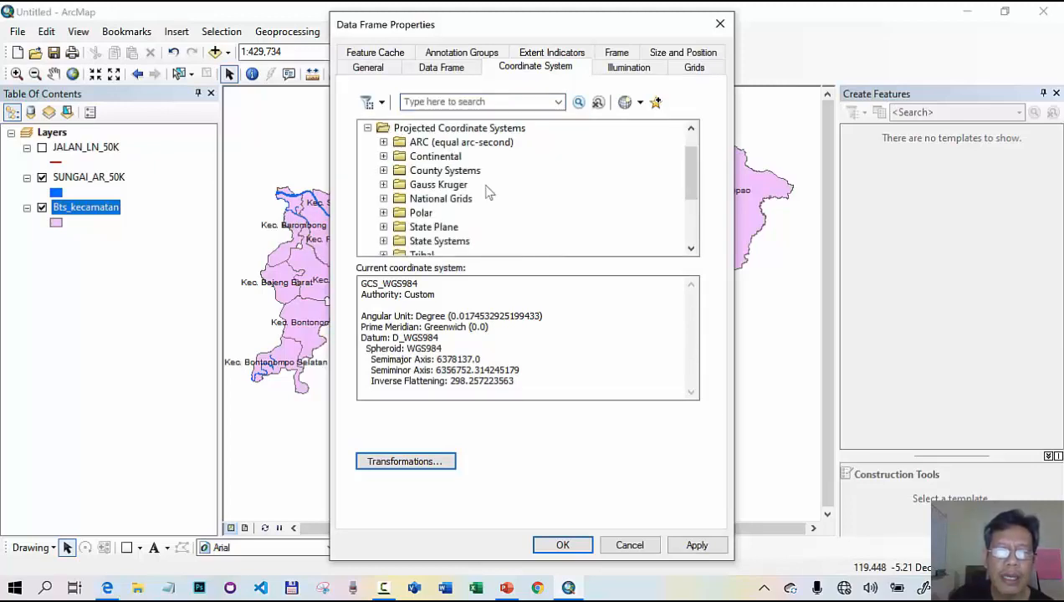
{"action": "scroll", "coordinate": [569, 190], "scroll_direction": "down", "scroll_amount": 3}
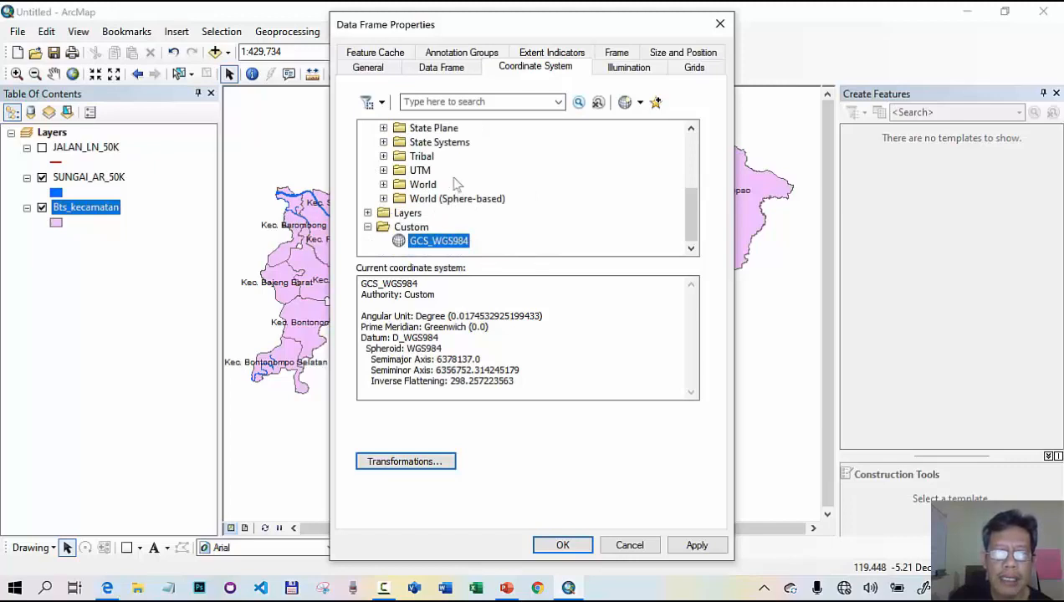
{"action": "left_click", "coordinate": [383, 171]}
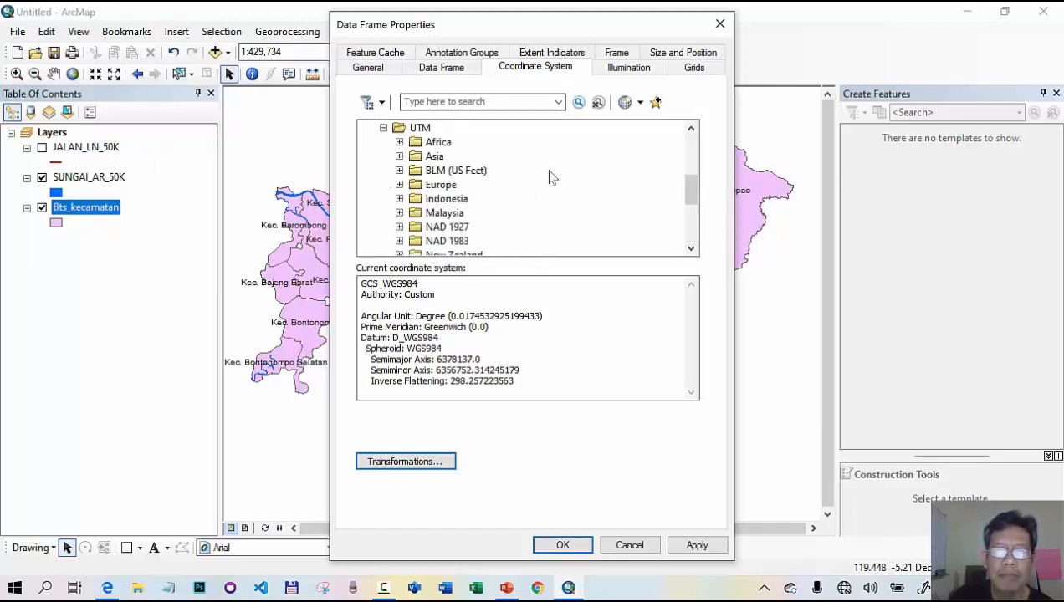
{"action": "scroll", "coordinate": [572, 180], "scroll_direction": "down", "scroll_amount": 4}
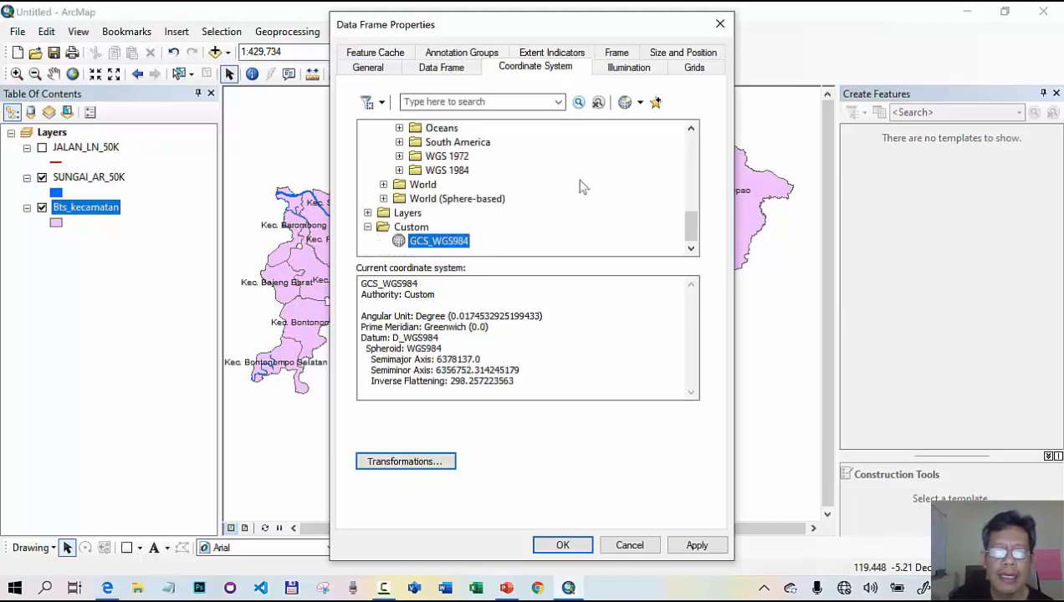
{"action": "left_click", "coordinate": [399, 171]}
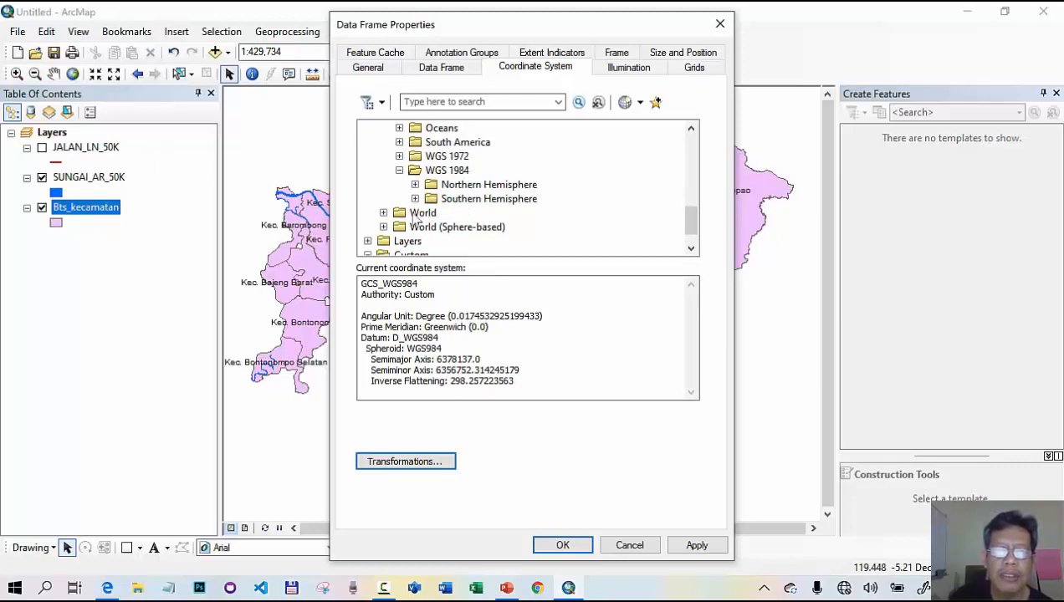
{"action": "left_click", "coordinate": [415, 198]}
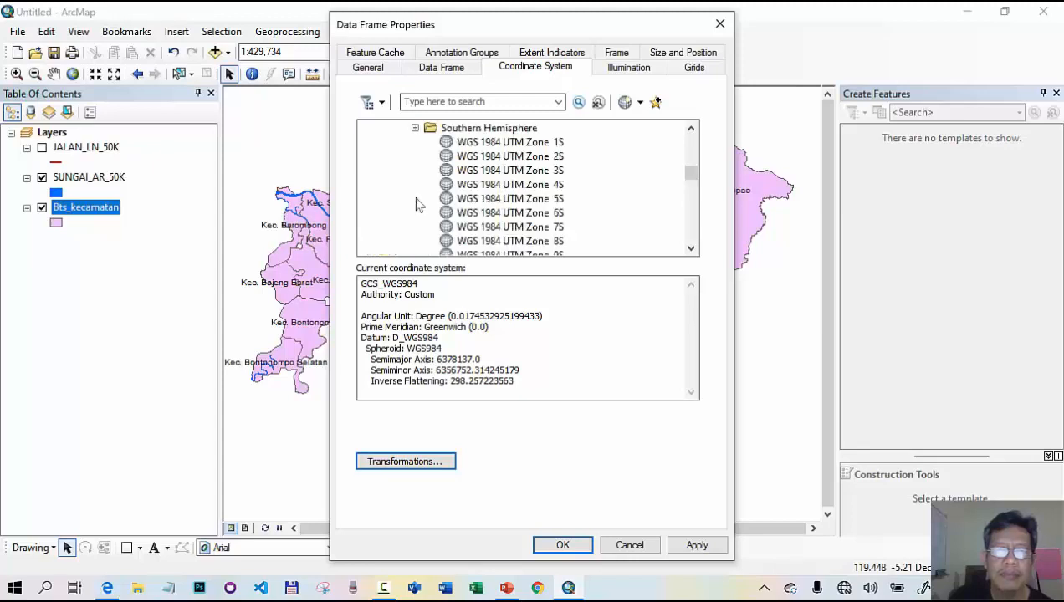
{"action": "scroll", "coordinate": [615, 204], "scroll_direction": "down", "scroll_amount": 6}
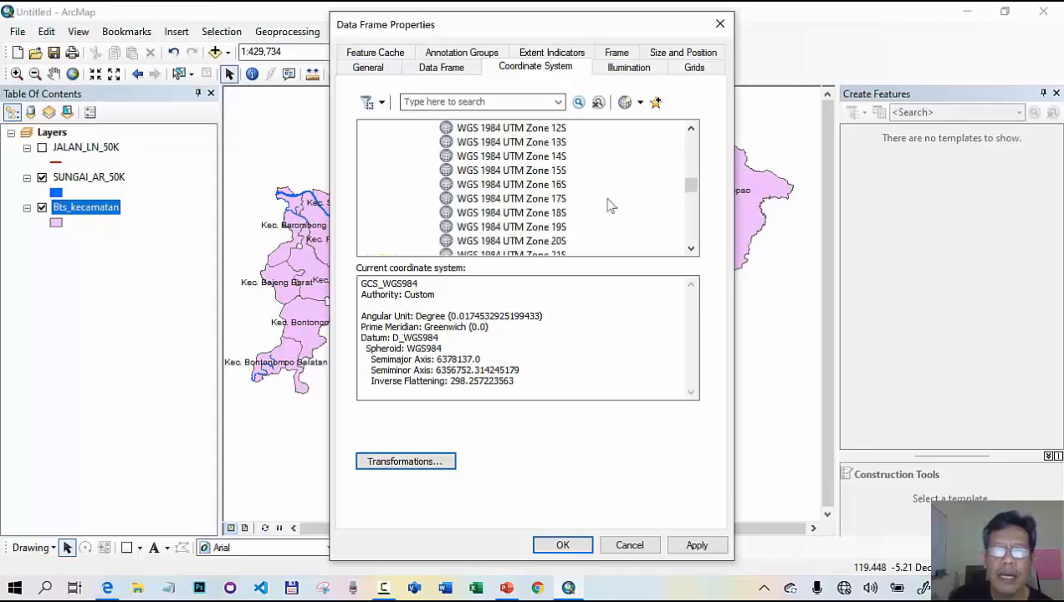
{"action": "scroll", "coordinate": [608, 206], "scroll_direction": "down", "scroll_amount": 5}
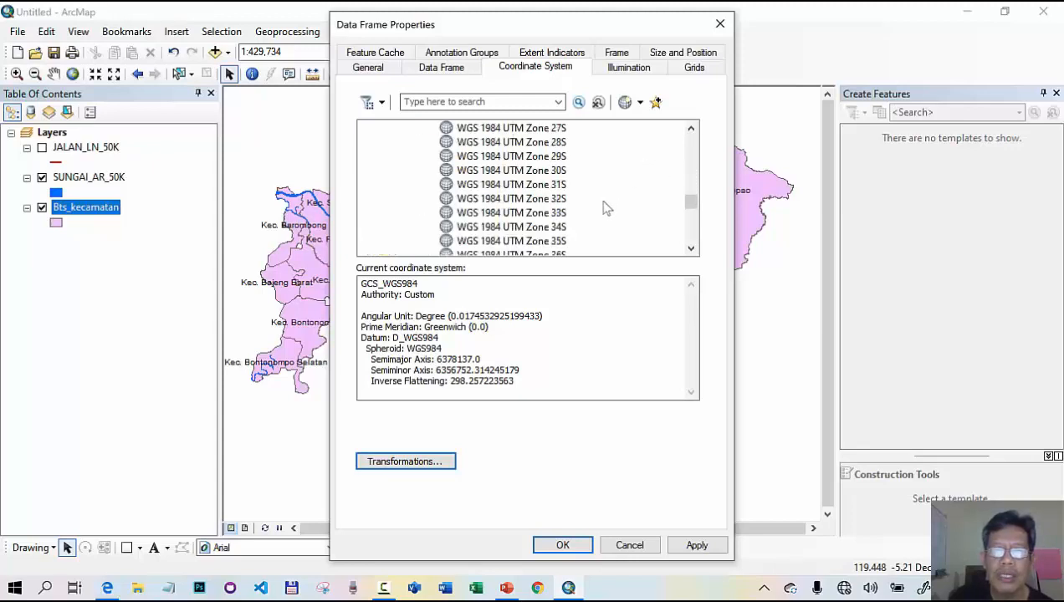
{"action": "scroll", "coordinate": [602, 207], "scroll_direction": "down", "scroll_amount": 4}
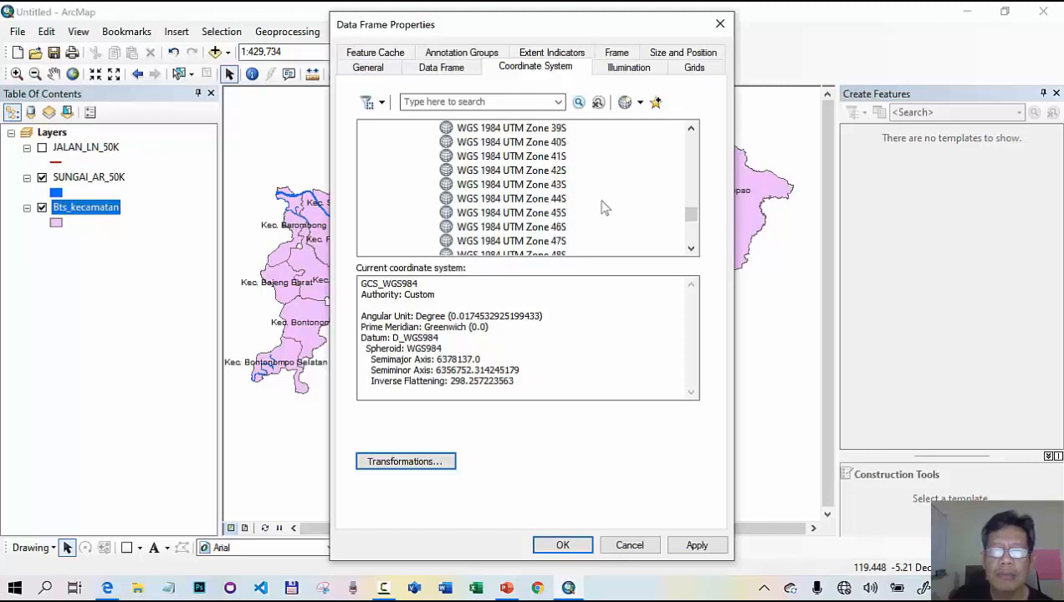
{"action": "left_click", "coordinate": [545, 216]}
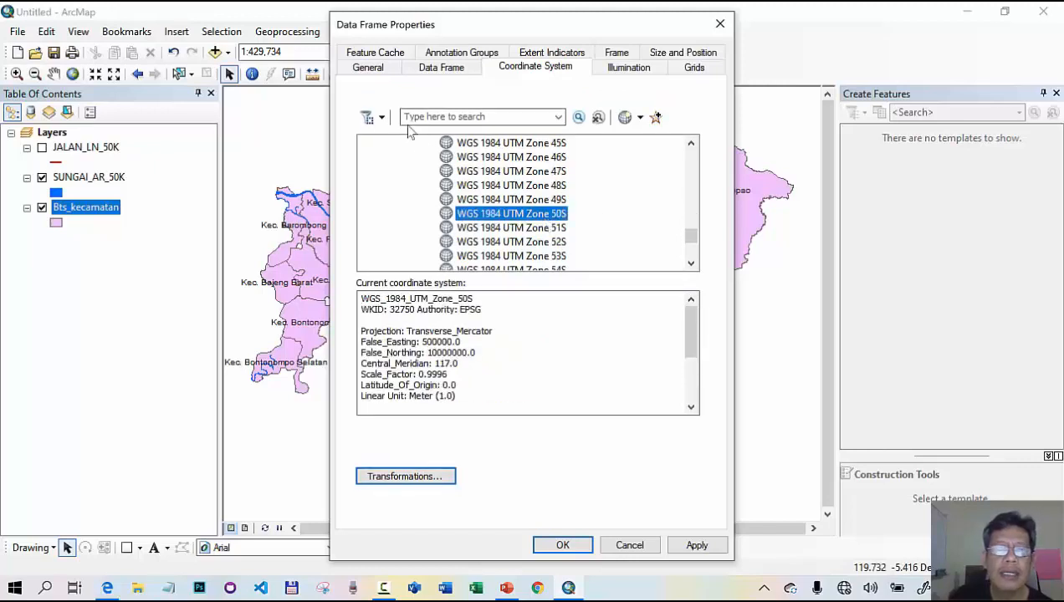
- Set the data frame's display units to Meters and apply the data frame properties
{"action": "left_click", "coordinate": [367, 69]}
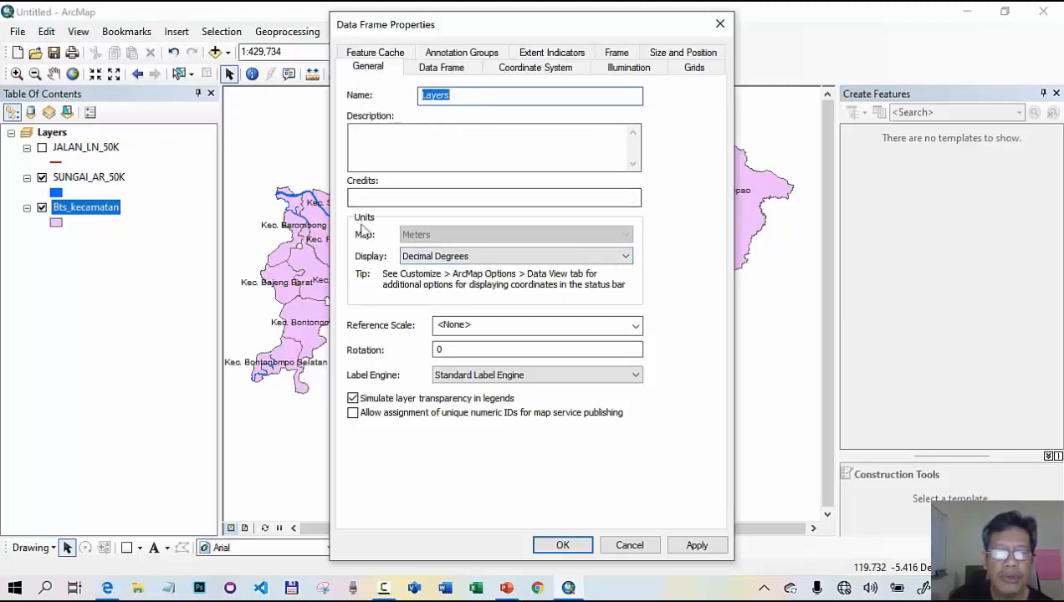
{"action": "left_click", "coordinate": [492, 257]}
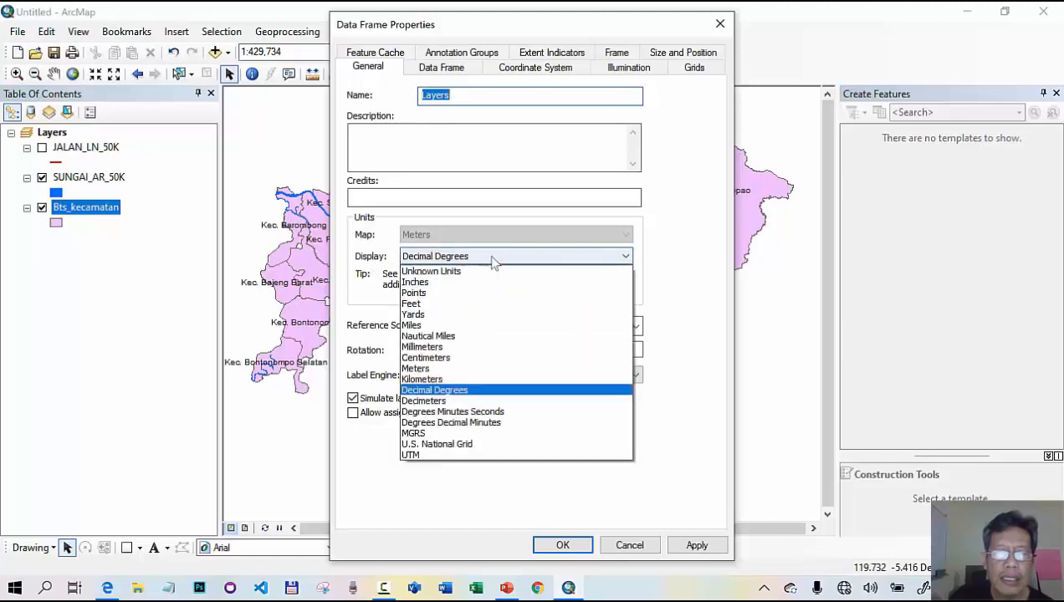
{"action": "left_click", "coordinate": [452, 369]}
{"action": "left_click", "coordinate": [562, 546]}
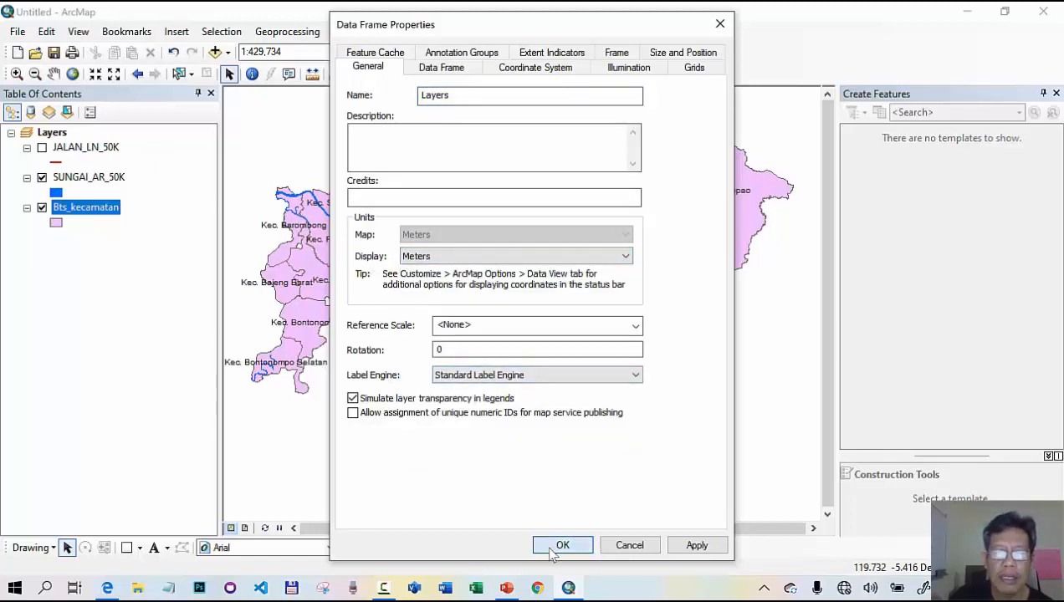
{"action": "left_click", "coordinate": [413, 337]}
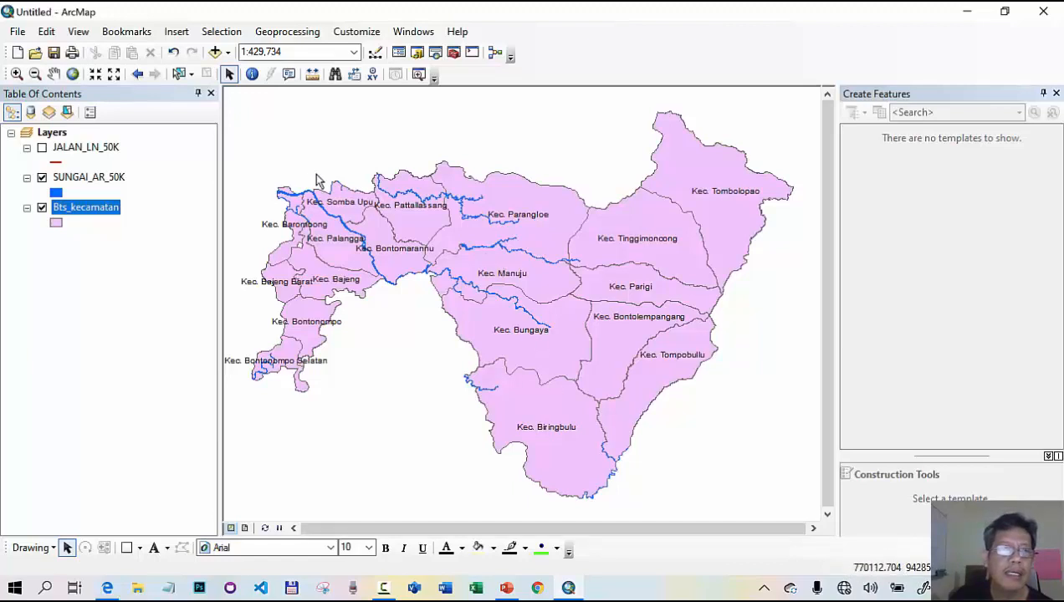
- Measure the area of the Tinggimoncong district in hectares by tracing its boundary, and leave the Measure tool
{"action": "left_click", "coordinate": [313, 74]}
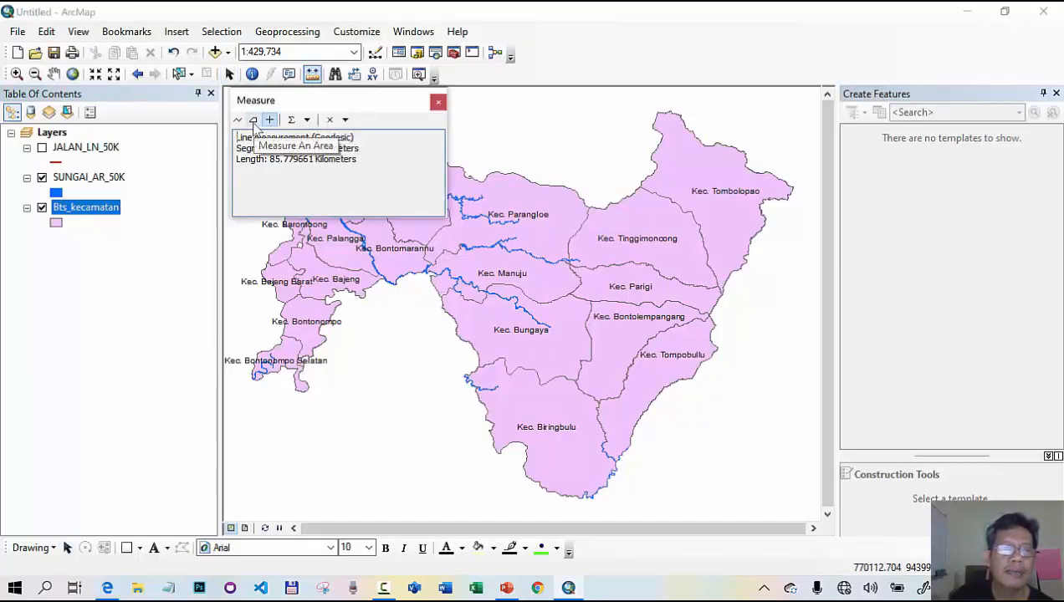
{"action": "left_click", "coordinate": [253, 120]}
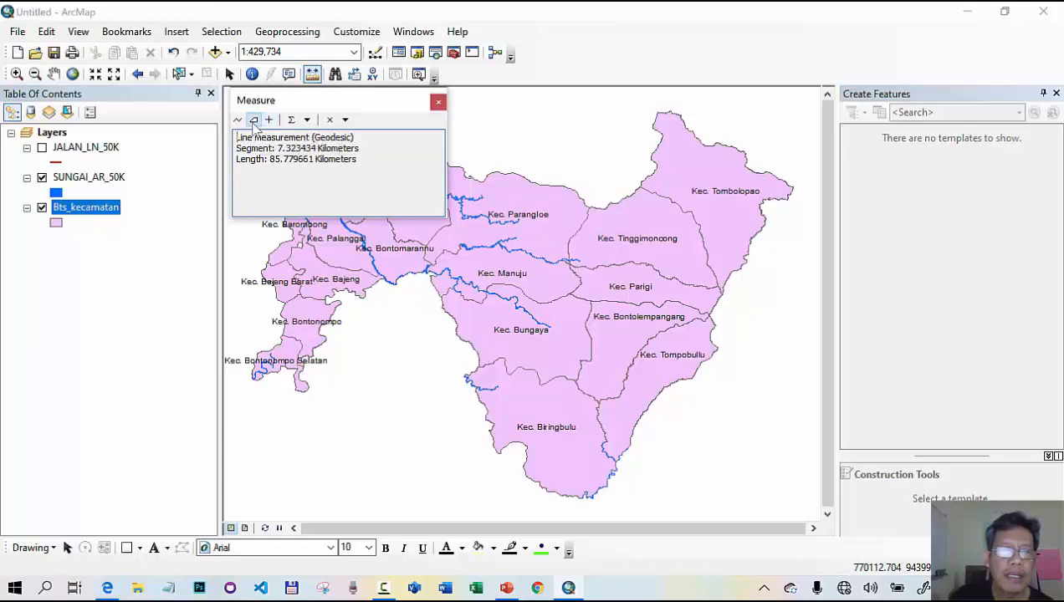
{"action": "left_click", "coordinate": [307, 120]}
{"action": "mouse_move", "coordinate": [343, 161]}
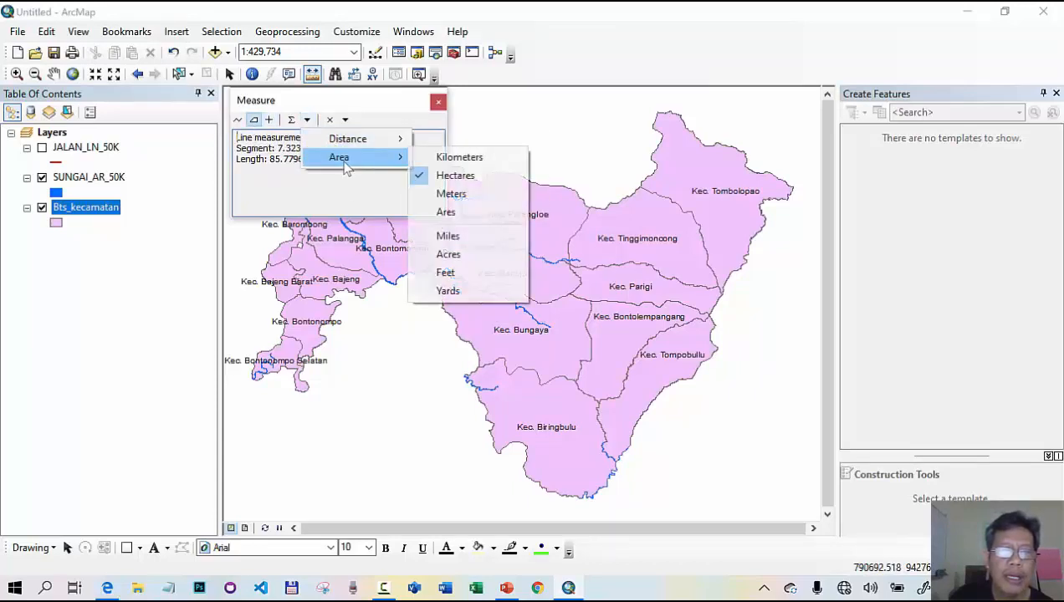
{"action": "left_click", "coordinate": [380, 106]}
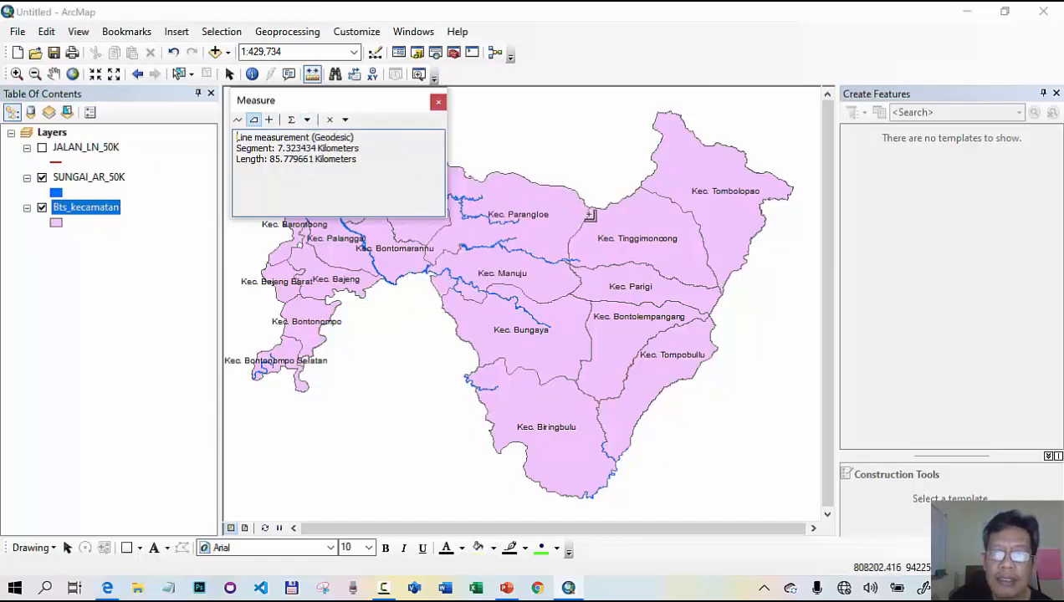
{"action": "left_click", "coordinate": [592, 211]}
{"action": "left_click", "coordinate": [620, 198]}
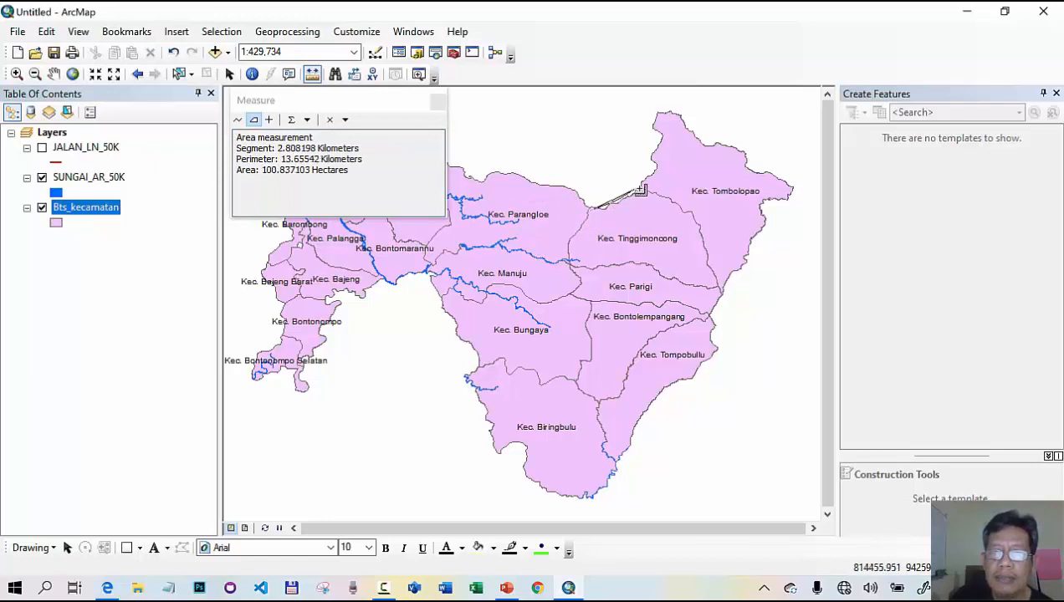
{"action": "left_click", "coordinate": [640, 190]}
{"action": "left_click", "coordinate": [695, 216]}
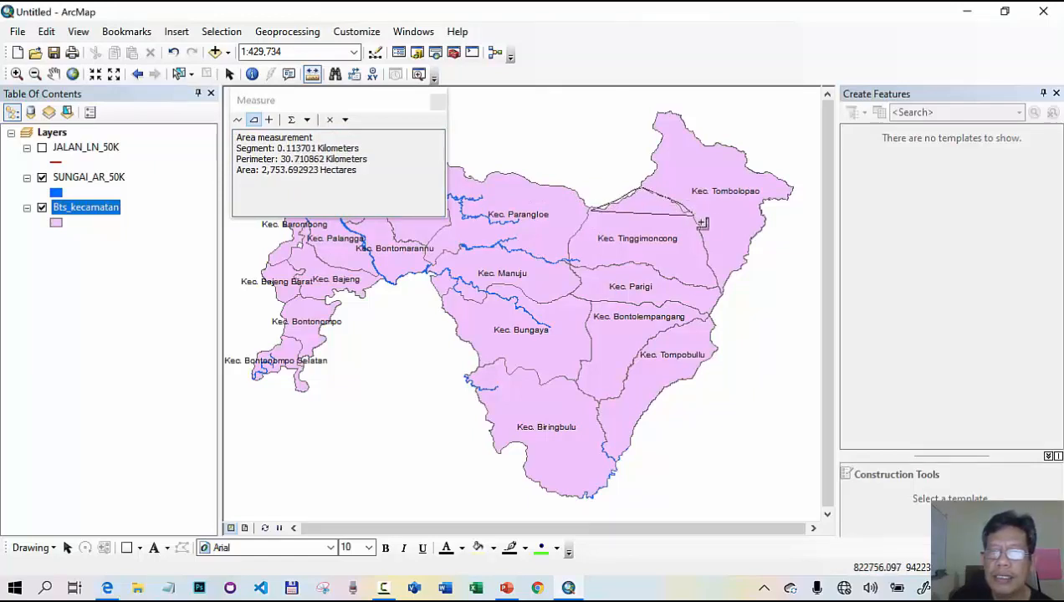
{"action": "left_click", "coordinate": [710, 251]}
{"action": "left_click", "coordinate": [712, 270]}
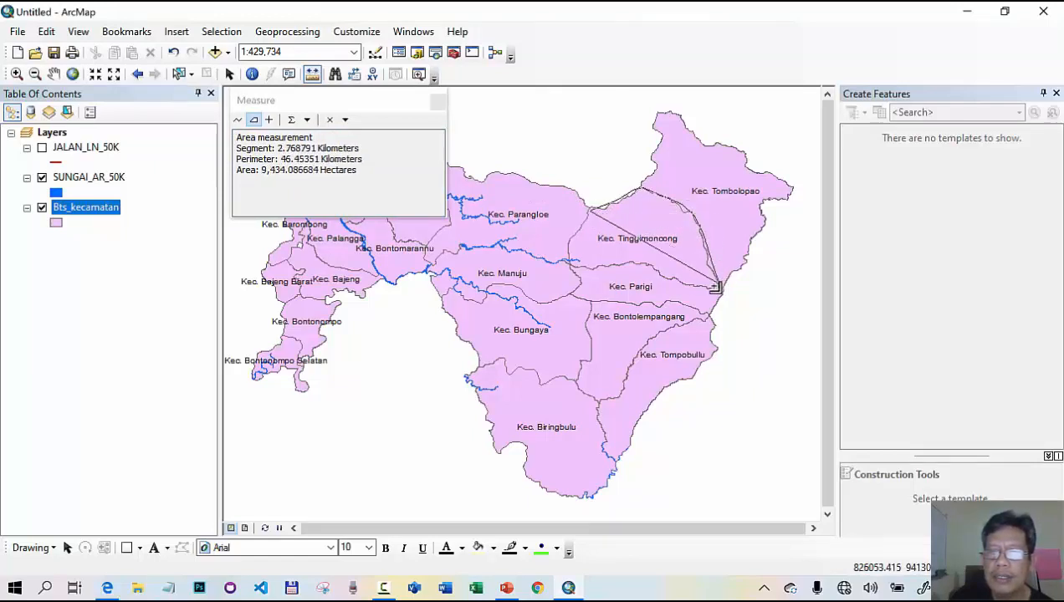
{"action": "left_click", "coordinate": [717, 289]}
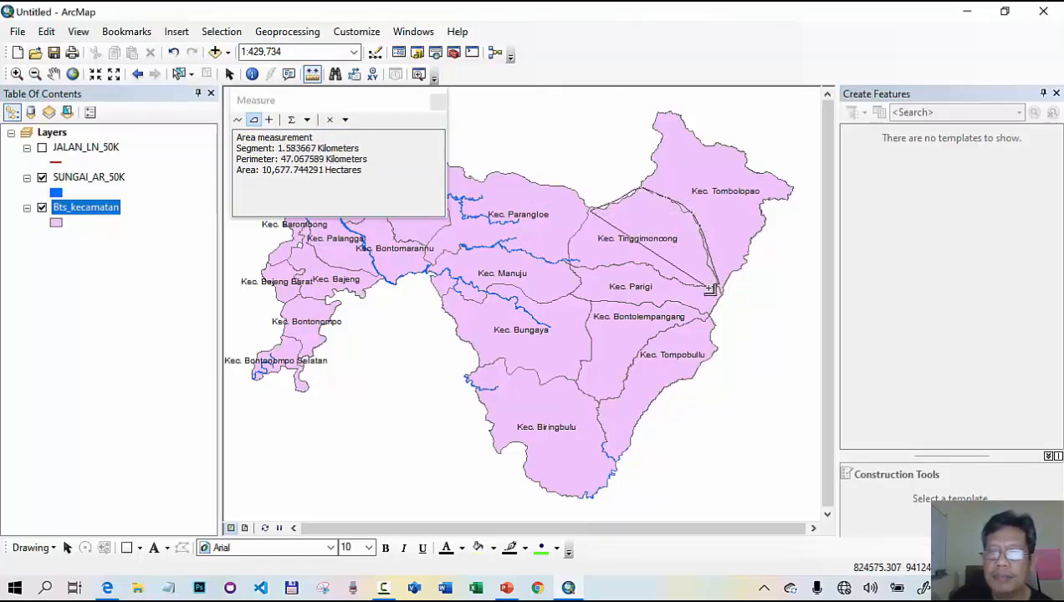
{"action": "left_click", "coordinate": [669, 280]}
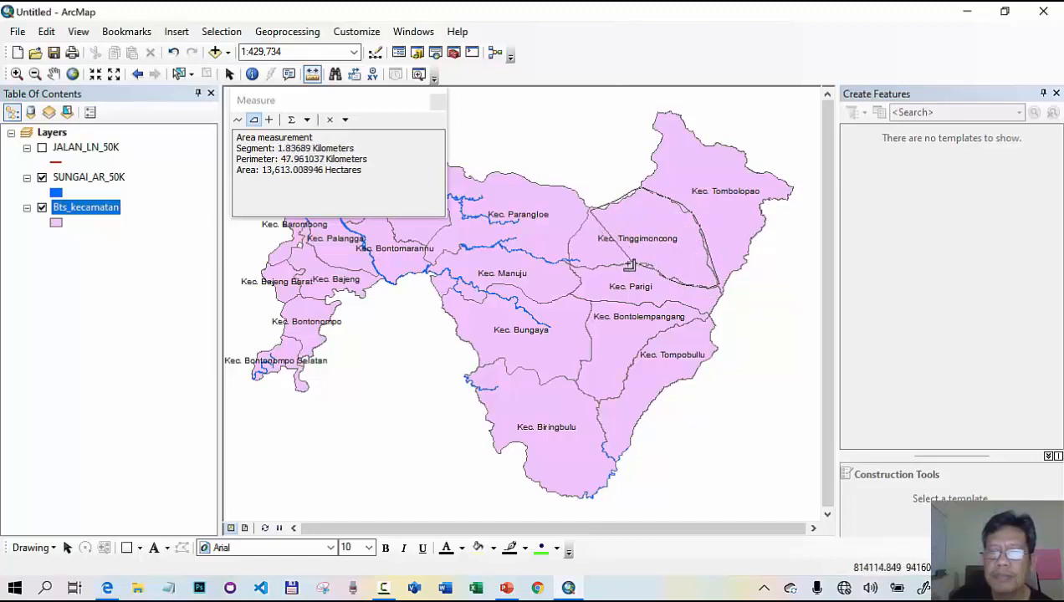
{"action": "left_click", "coordinate": [619, 265]}
{"action": "left_click", "coordinate": [597, 268]}
{"action": "left_click", "coordinate": [575, 267]}
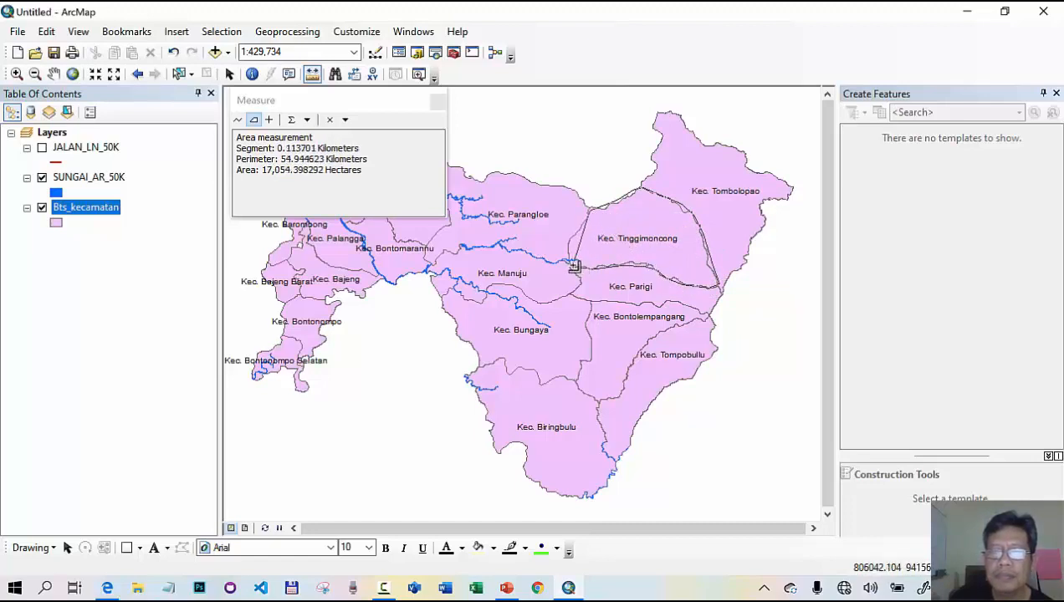
{"action": "left_click", "coordinate": [570, 254]}
{"action": "left_click", "coordinate": [572, 242]}
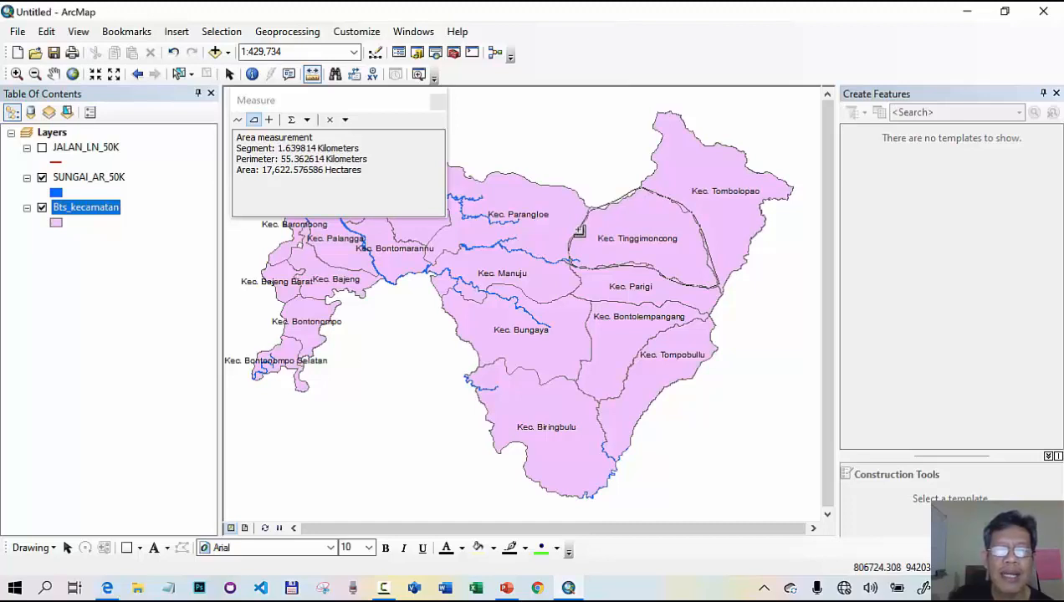
{"action": "double_click", "coordinate": [578, 230]}
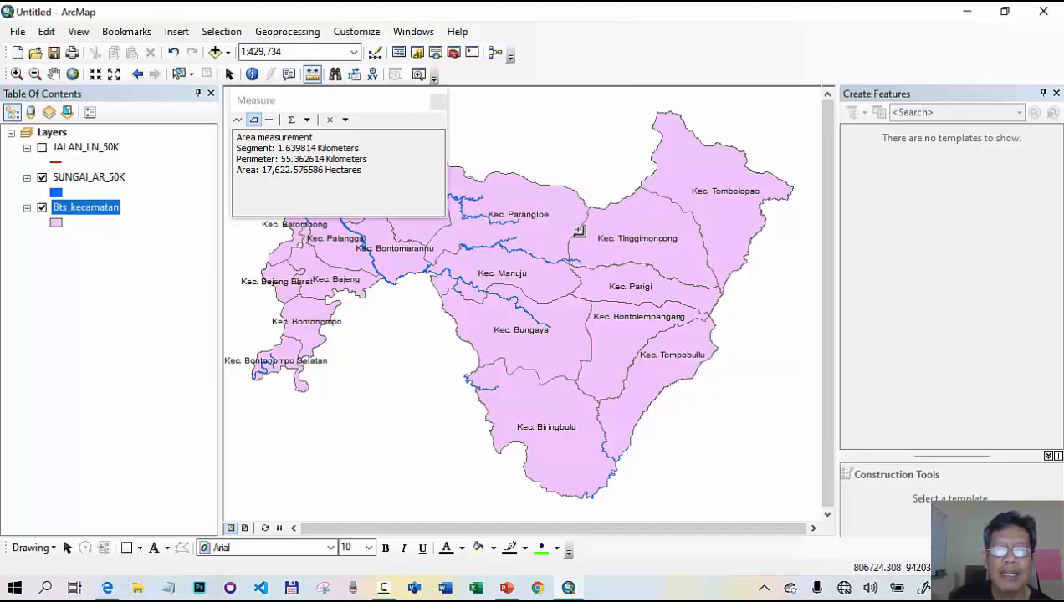
{"action": "left_click", "coordinate": [437, 101]}
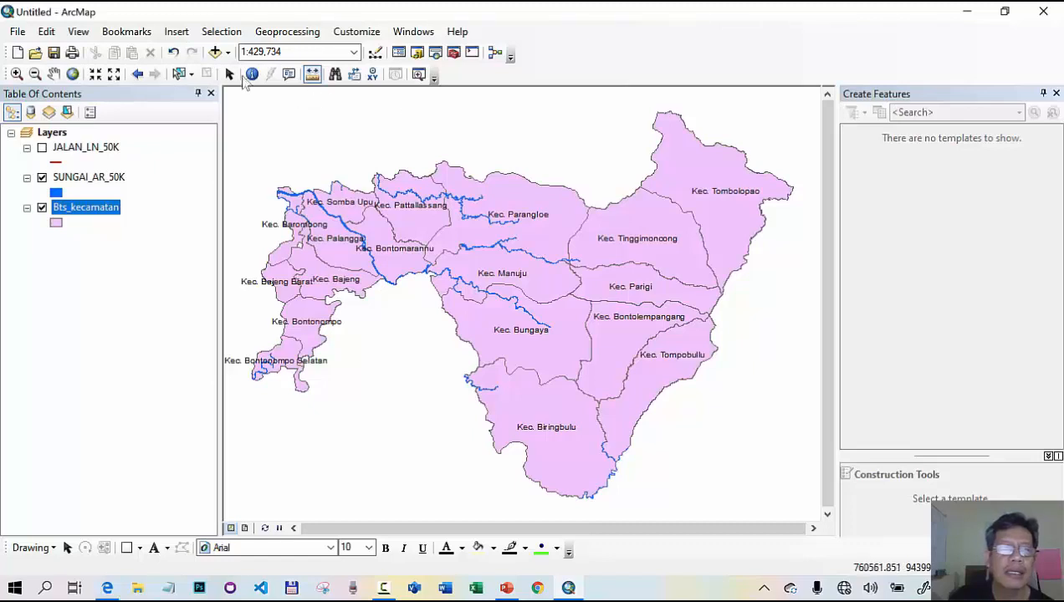
{"action": "left_click", "coordinate": [229, 73]}
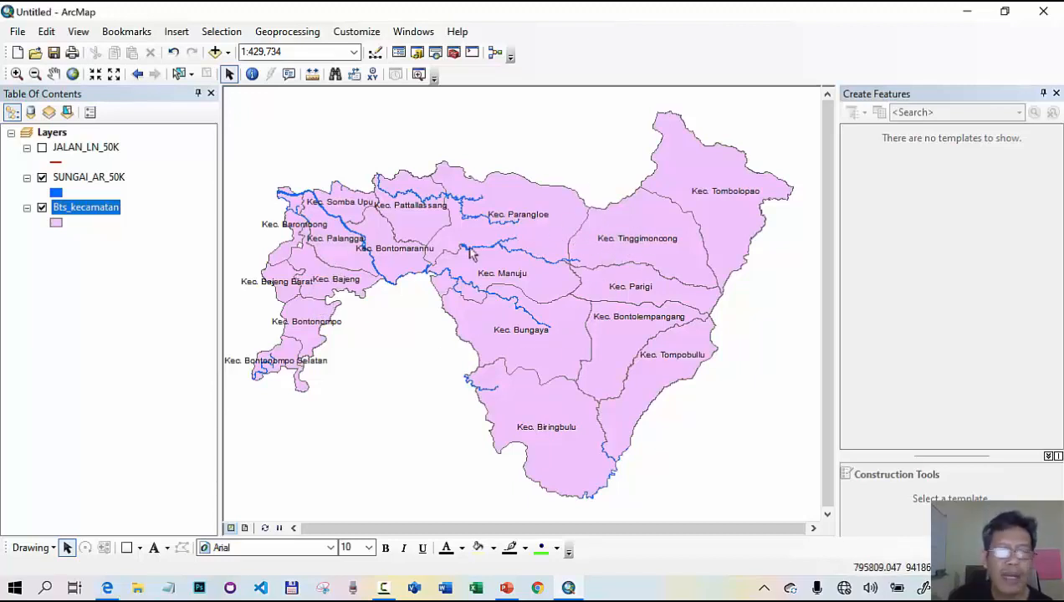
- Open the attribute table of the Bts_kecamatan layer and start a new field named Luas_Ha
{"action": "right_click", "coordinate": [106, 210]}
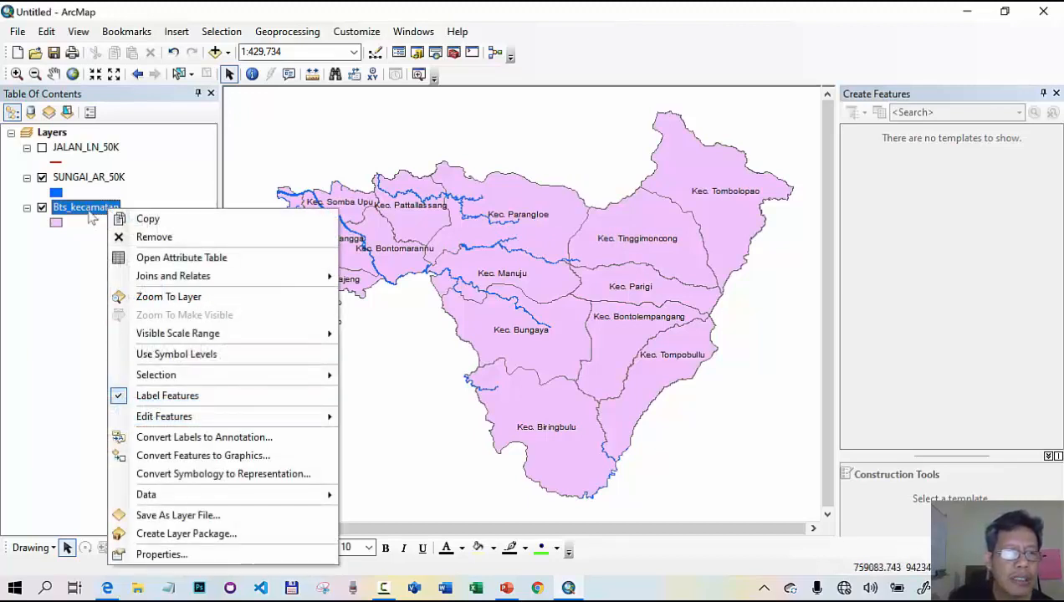
{"action": "left_click", "coordinate": [166, 260]}
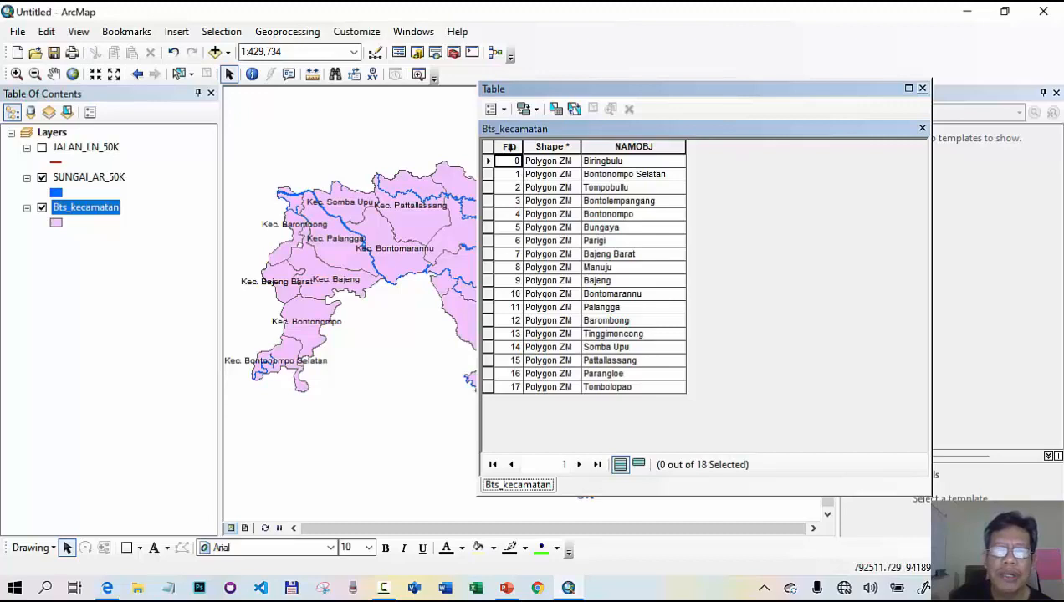
{"action": "left_click", "coordinate": [503, 110]}
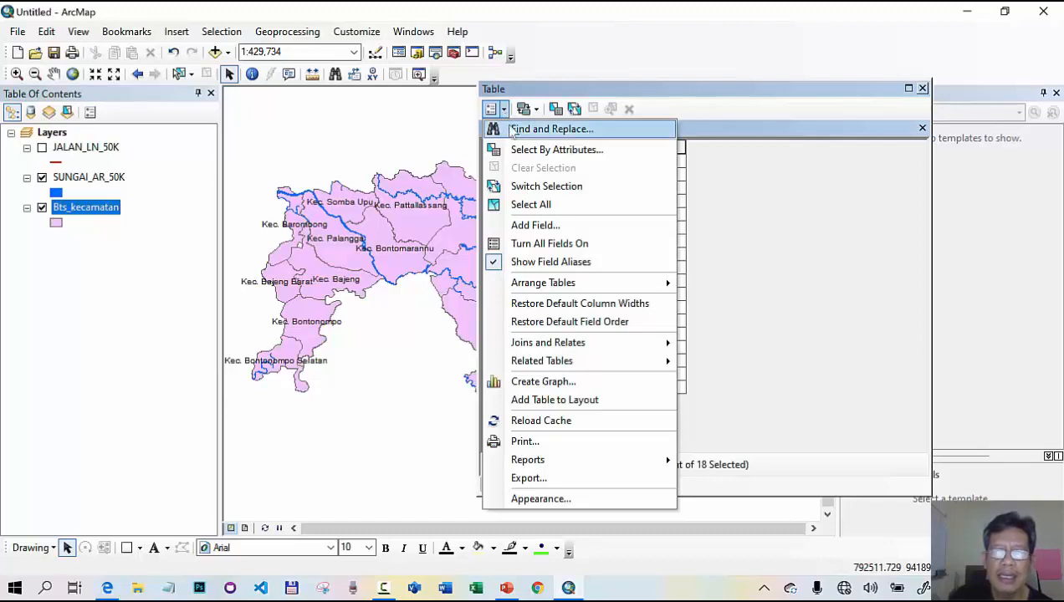
{"action": "left_click", "coordinate": [544, 226]}
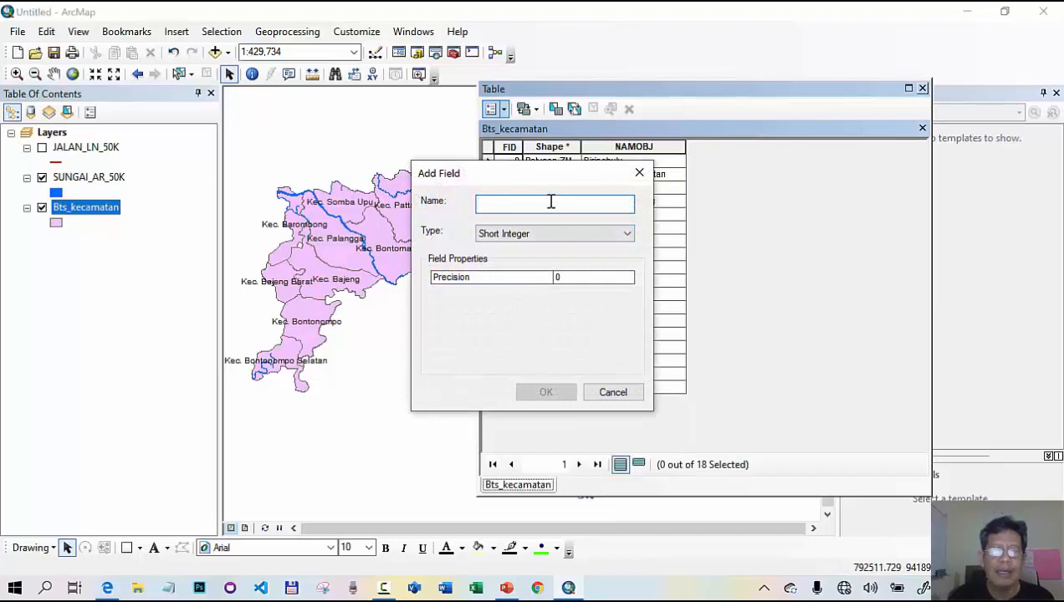
{"action": "type", "text": "Luas"}
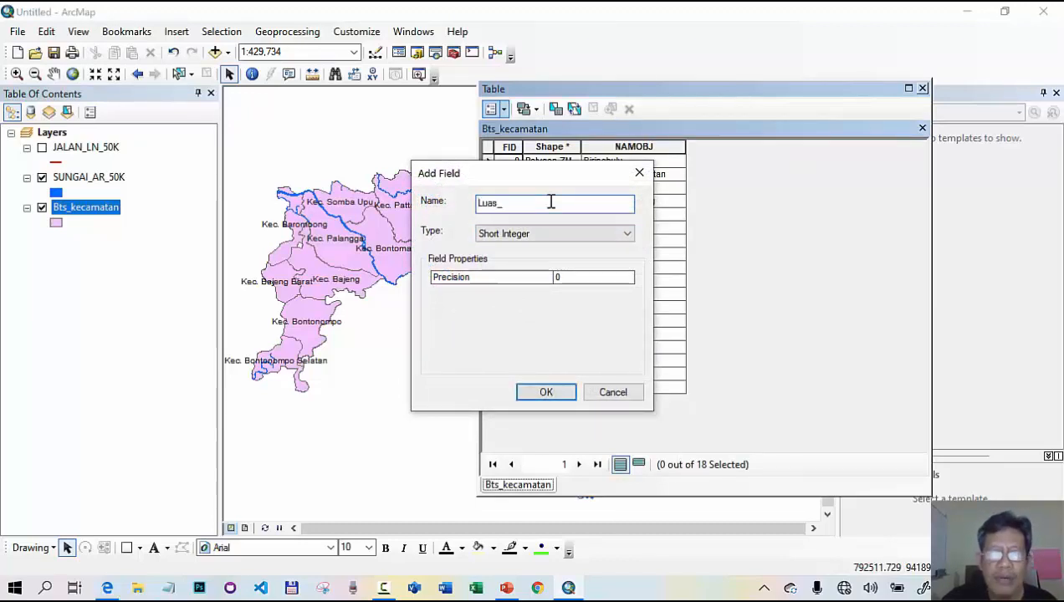
{"action": "type", "text": "_Ha"}
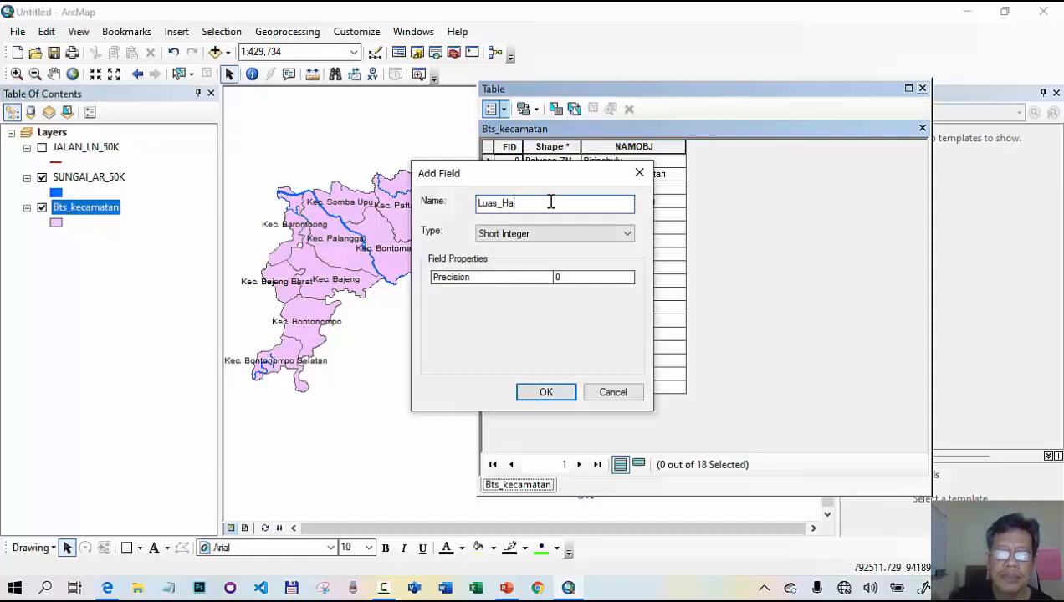
- Define the Luas_Ha field as Float with precision 12 and scale 2, and add it to the table
{"action": "left_click", "coordinate": [528, 232]}
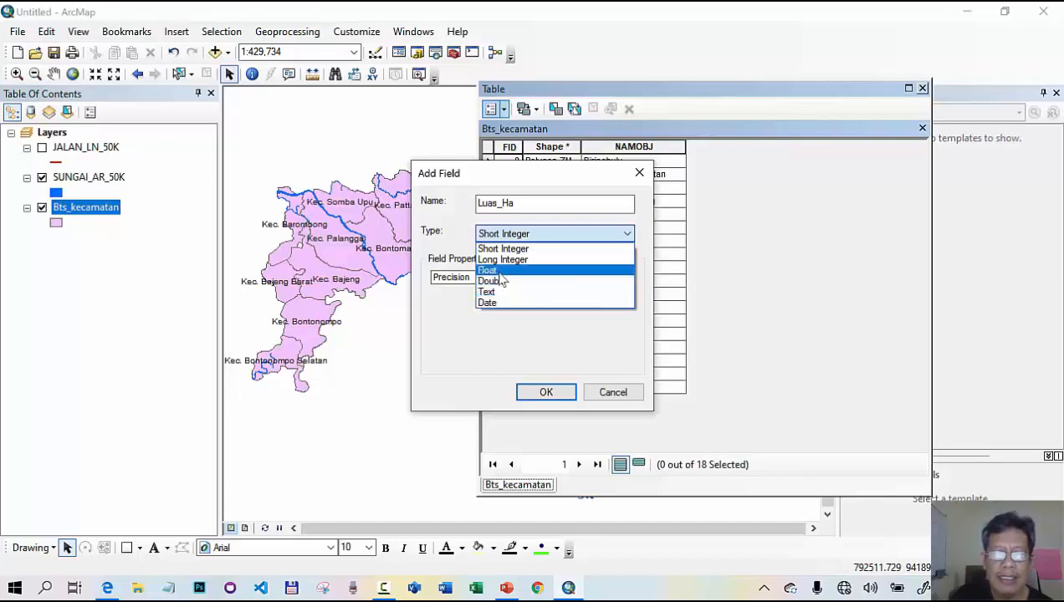
{"action": "left_click", "coordinate": [501, 273]}
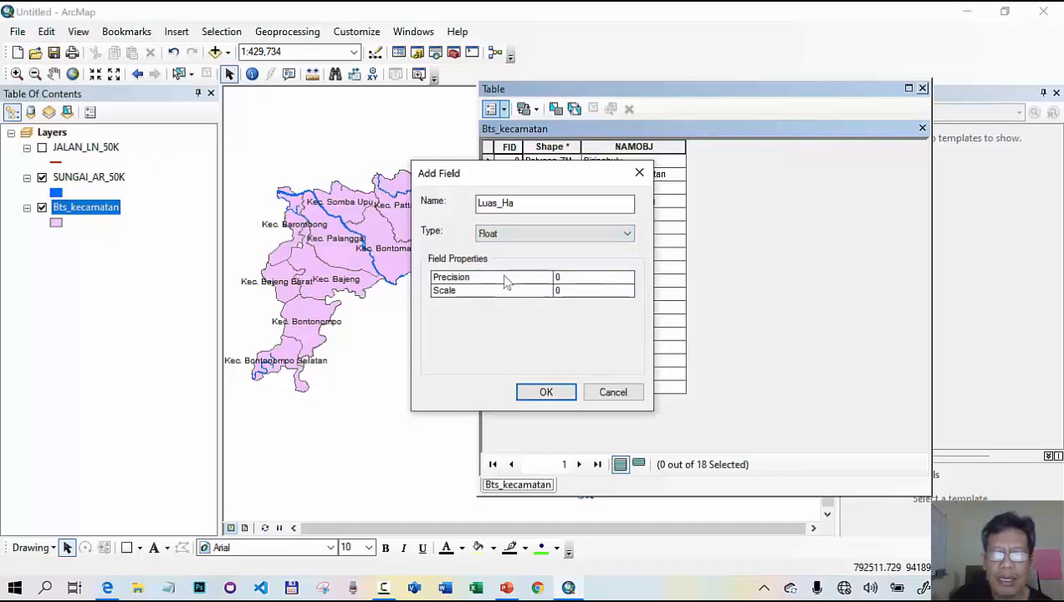
{"action": "left_click", "coordinate": [571, 280]}
{"action": "left_click", "coordinate": [570, 277]}
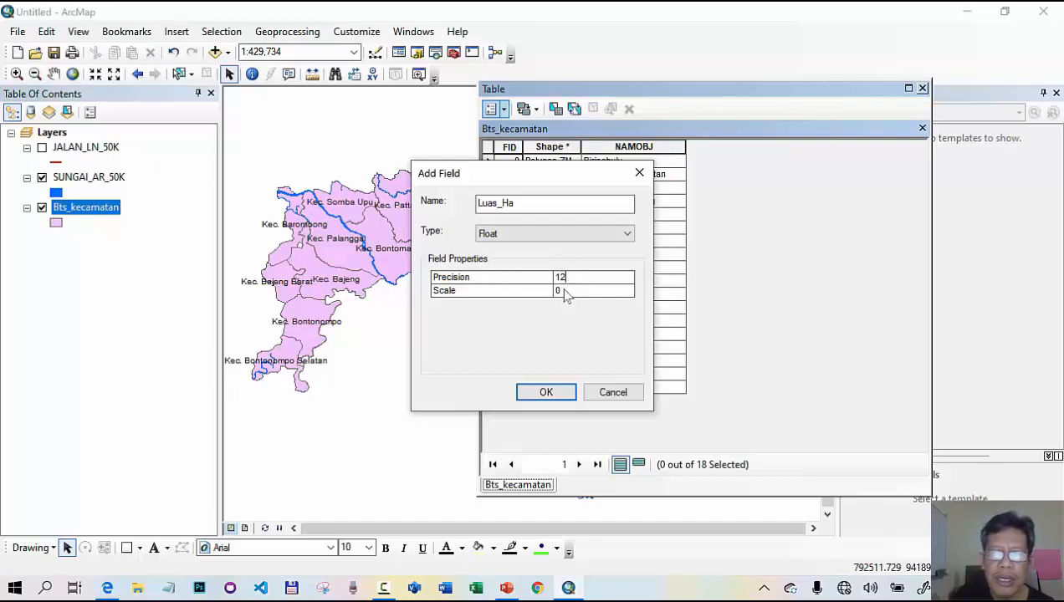
{"action": "left_click", "coordinate": [563, 293]}
{"action": "double_click", "coordinate": [556, 291]}
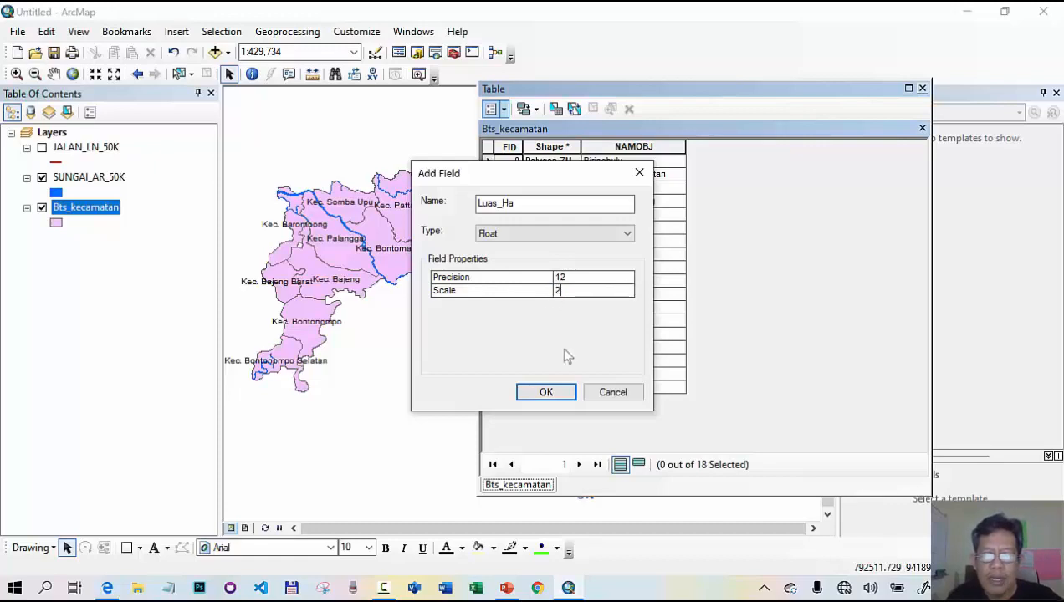
{"action": "type", "text": "2"}
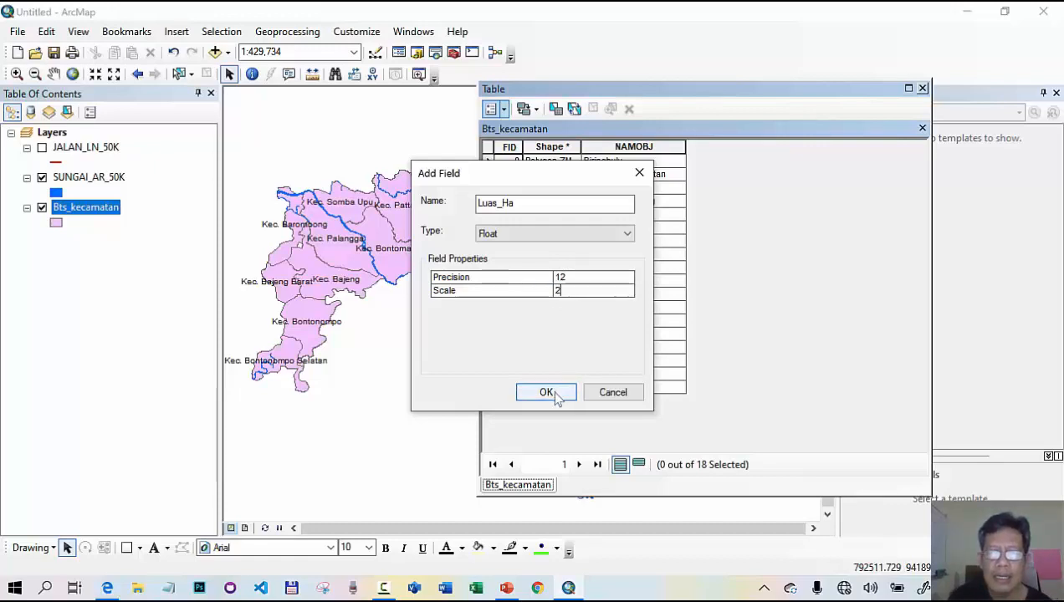
{"action": "left_click", "coordinate": [555, 394]}
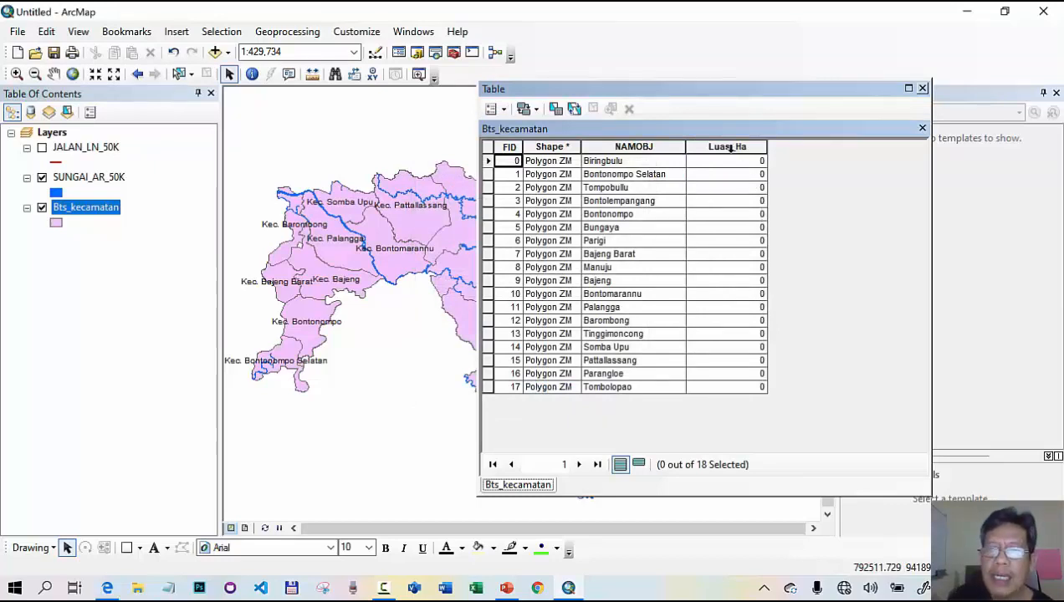
- Calculate each district's area in hectares into Luas_Ha using the data frame's coordinate system, and close the attribute table
{"action": "right_click", "coordinate": [730, 146]}
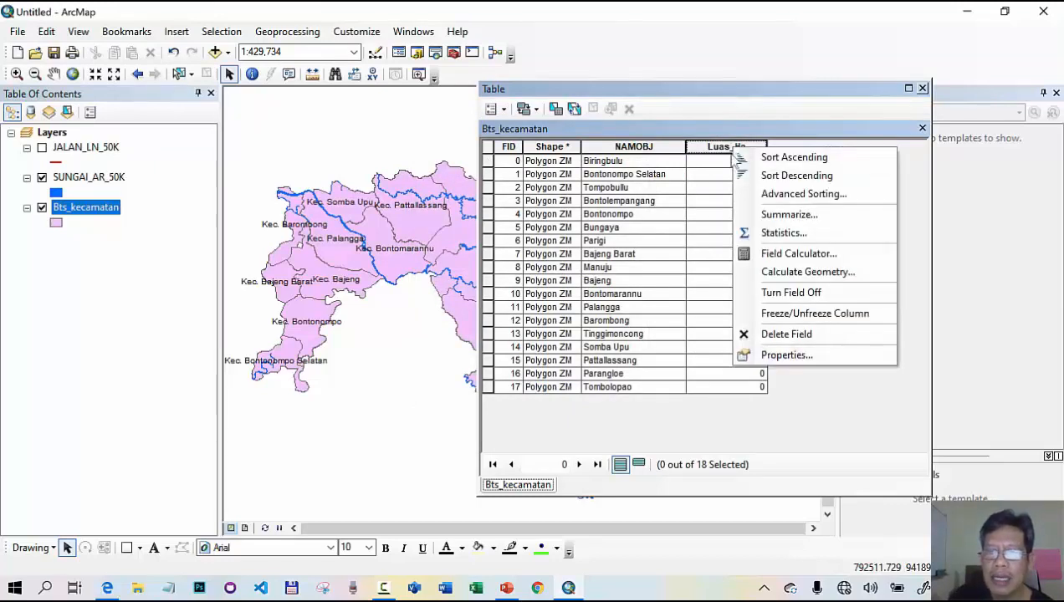
{"action": "left_click", "coordinate": [786, 273]}
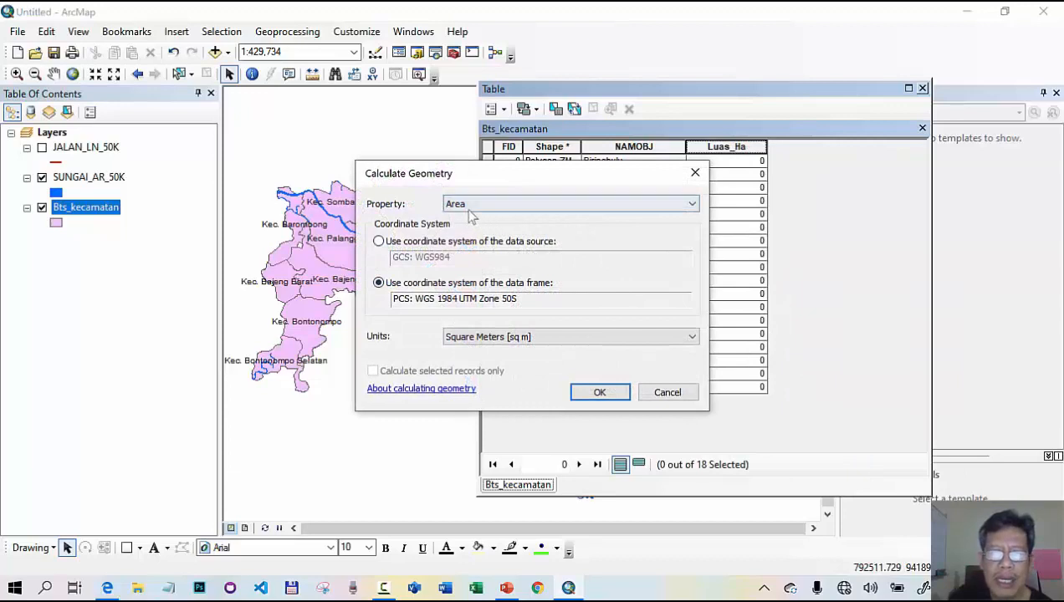
{"action": "left_click", "coordinate": [576, 339]}
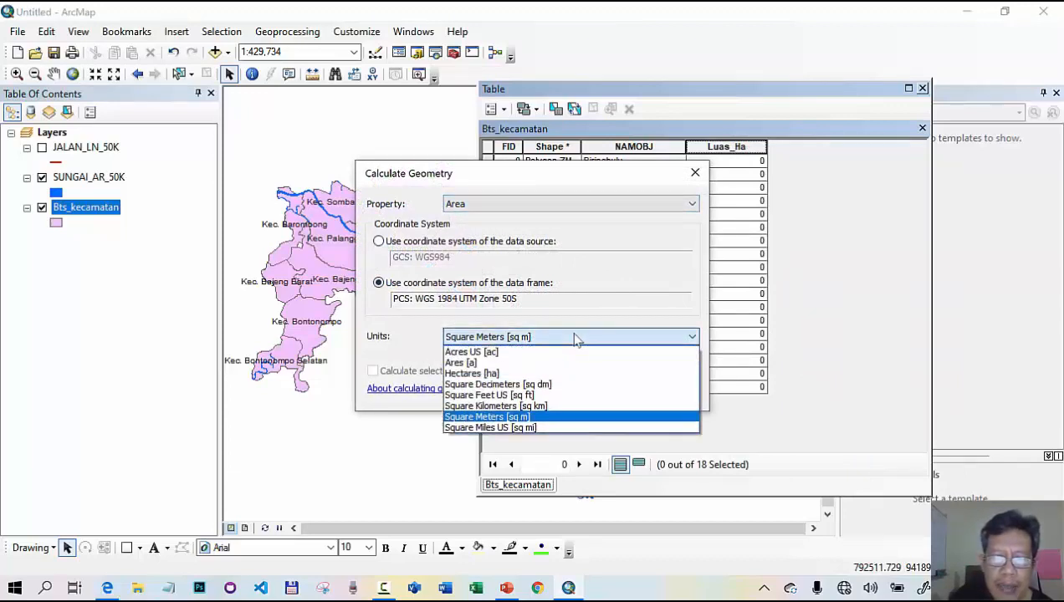
{"action": "left_click", "coordinate": [490, 375]}
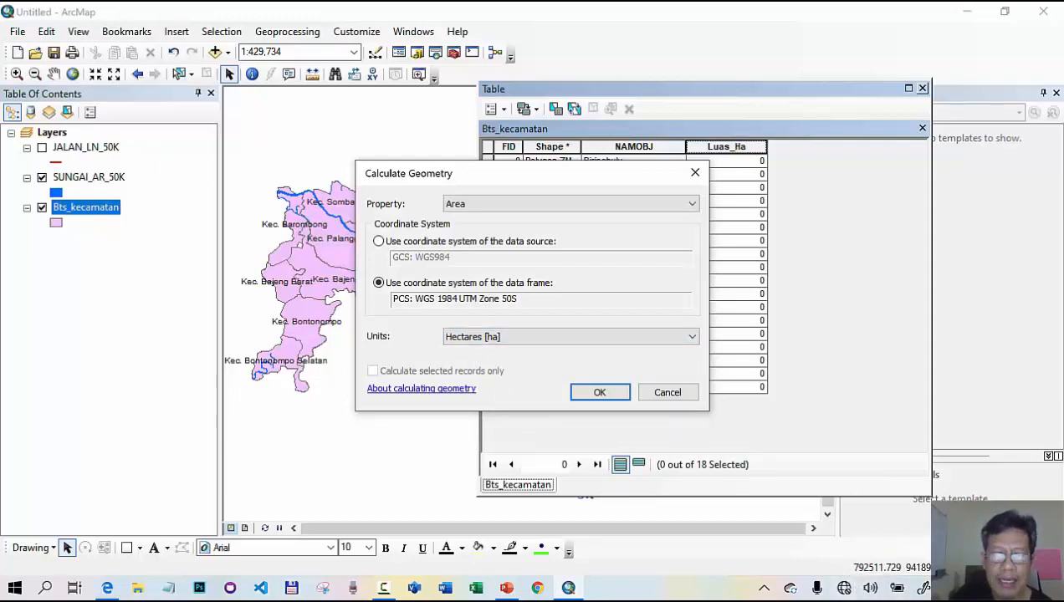
{"action": "left_click", "coordinate": [690, 340]}
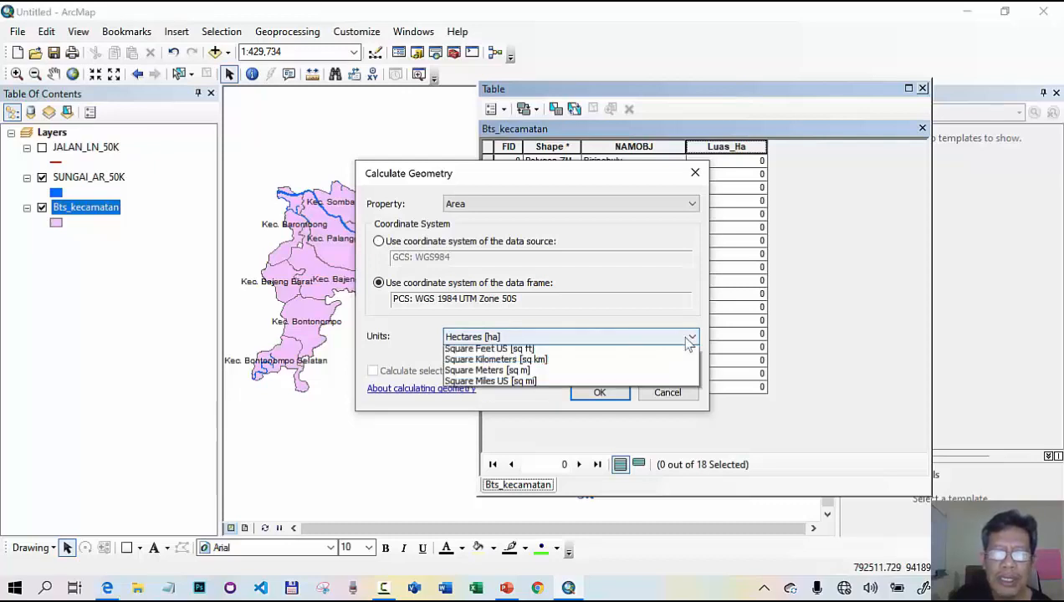
{"action": "left_click", "coordinate": [502, 374]}
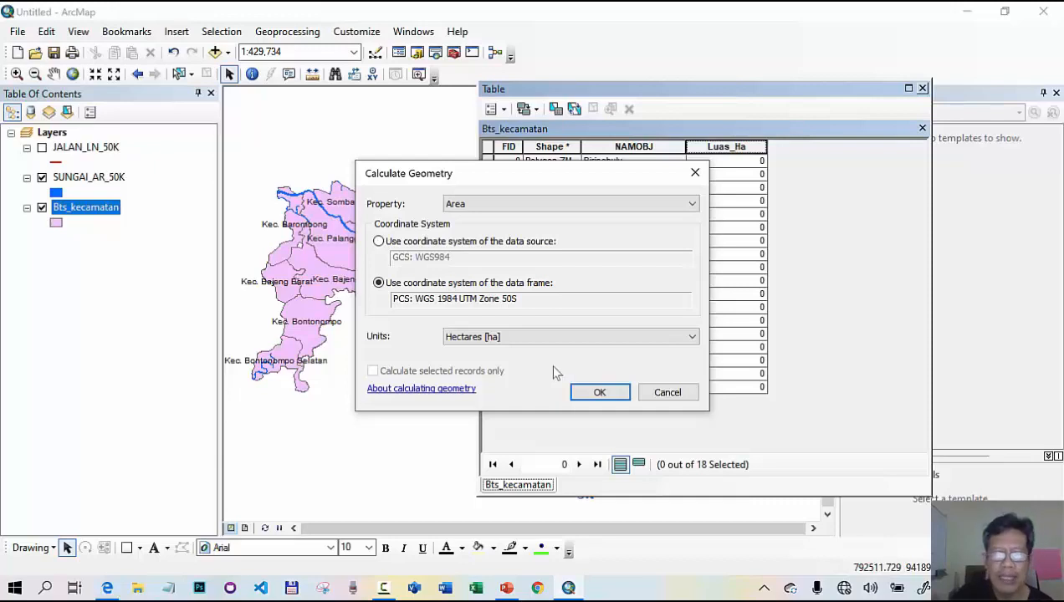
{"action": "left_click", "coordinate": [590, 399]}
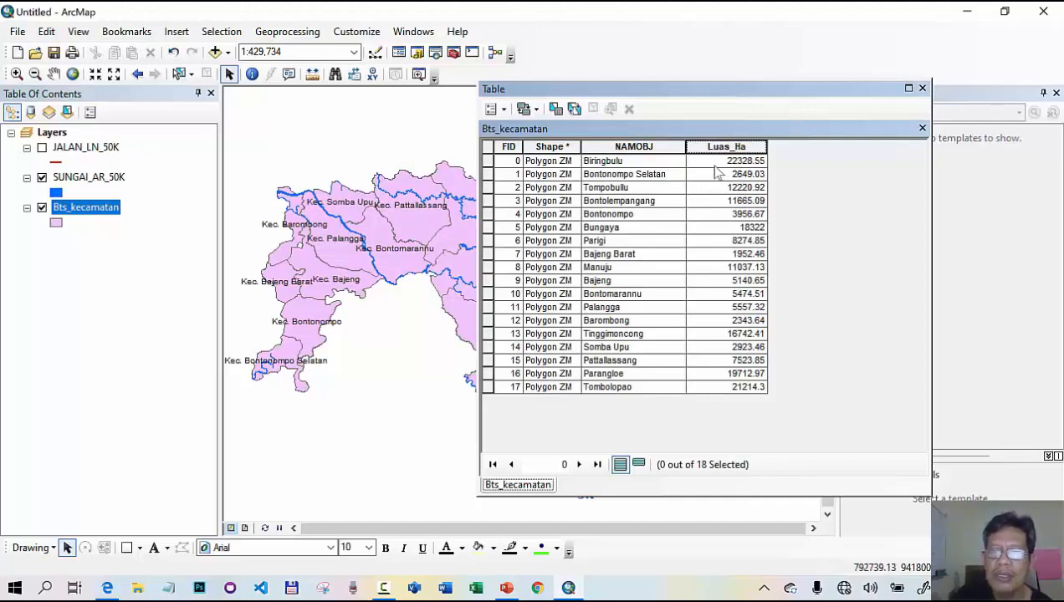
{"action": "left_click", "coordinate": [922, 88]}
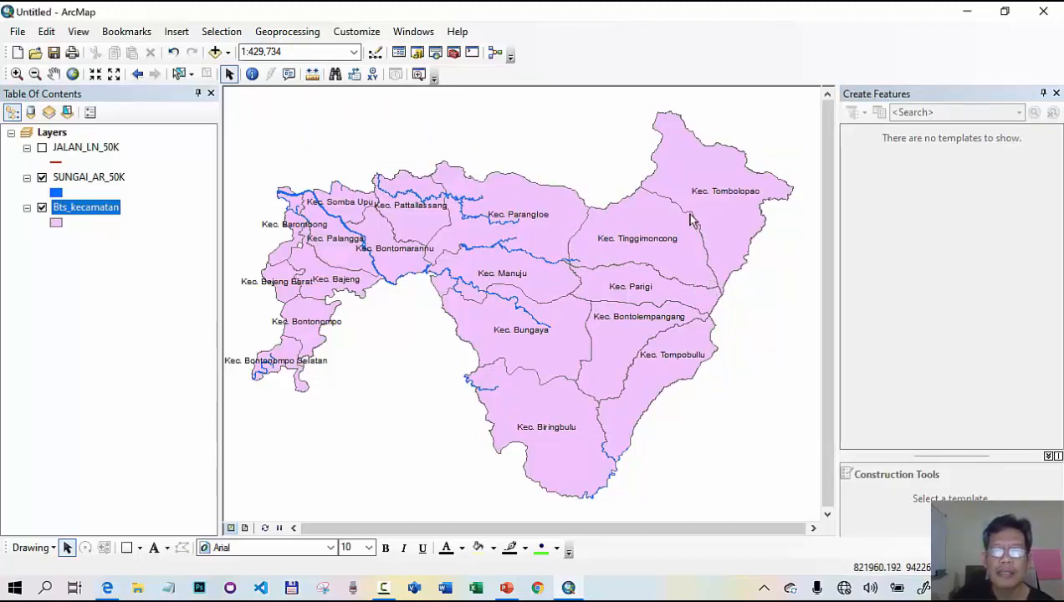
- Symbolize the Bts_kecamatan layer by unique values of NAMOBJ, adding all values so each district gets its own color
{"action": "right_click", "coordinate": [108, 214]}
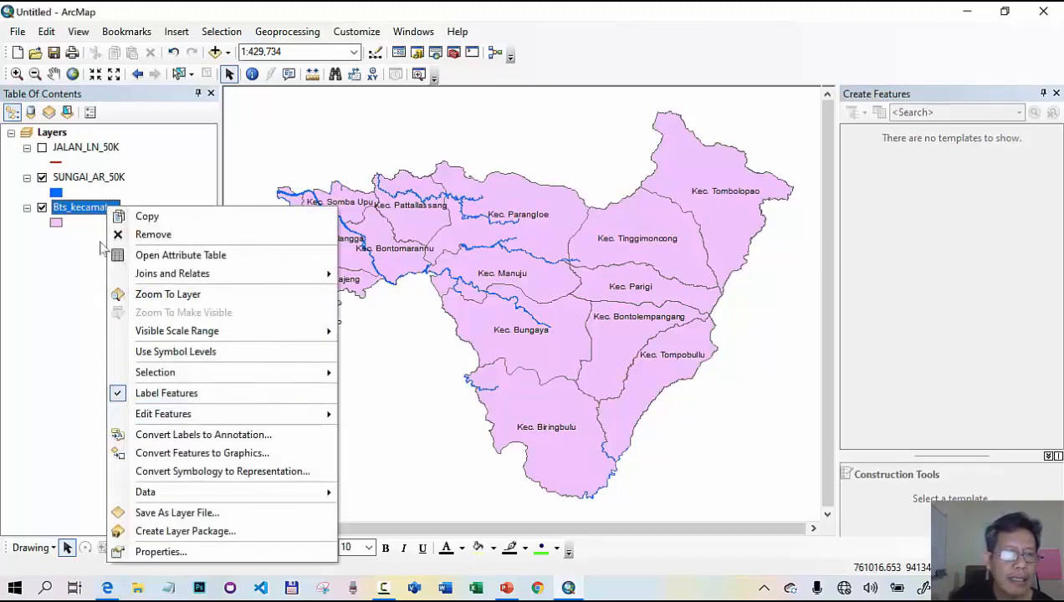
{"action": "left_click", "coordinate": [159, 552]}
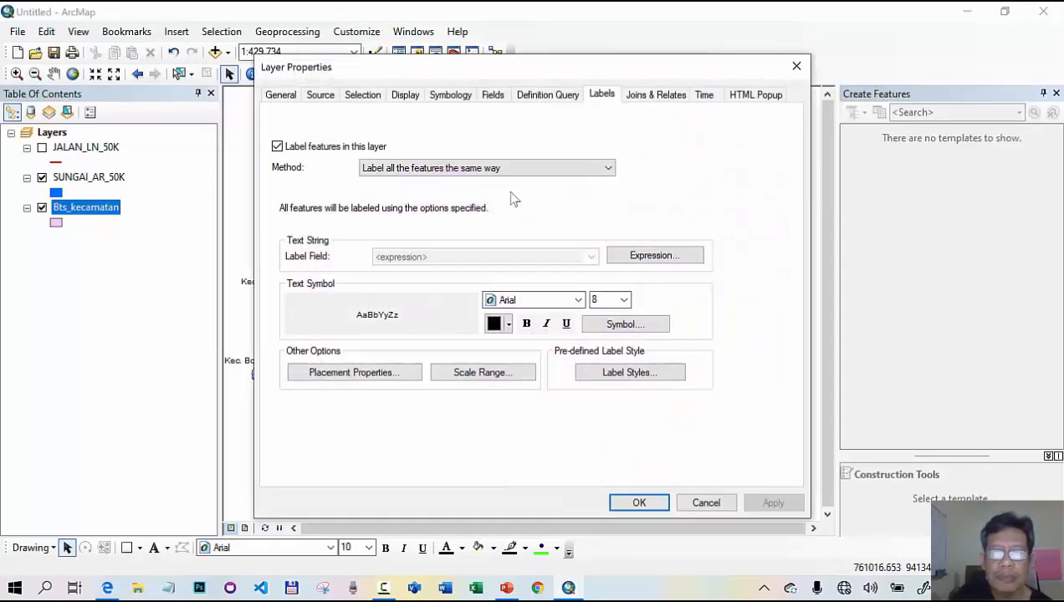
{"action": "left_click", "coordinate": [454, 96]}
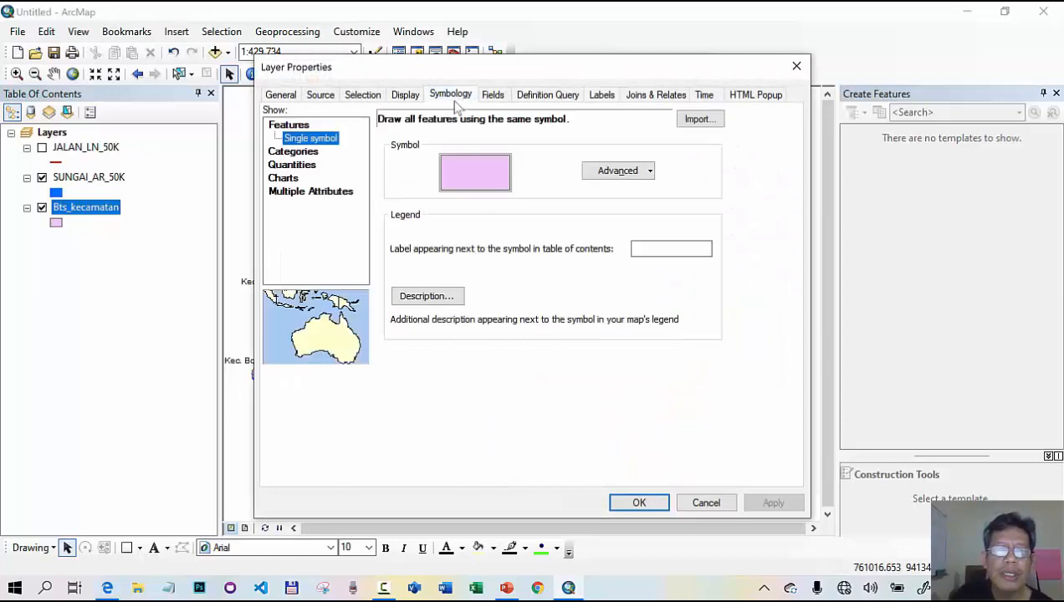
{"action": "left_click", "coordinate": [283, 154]}
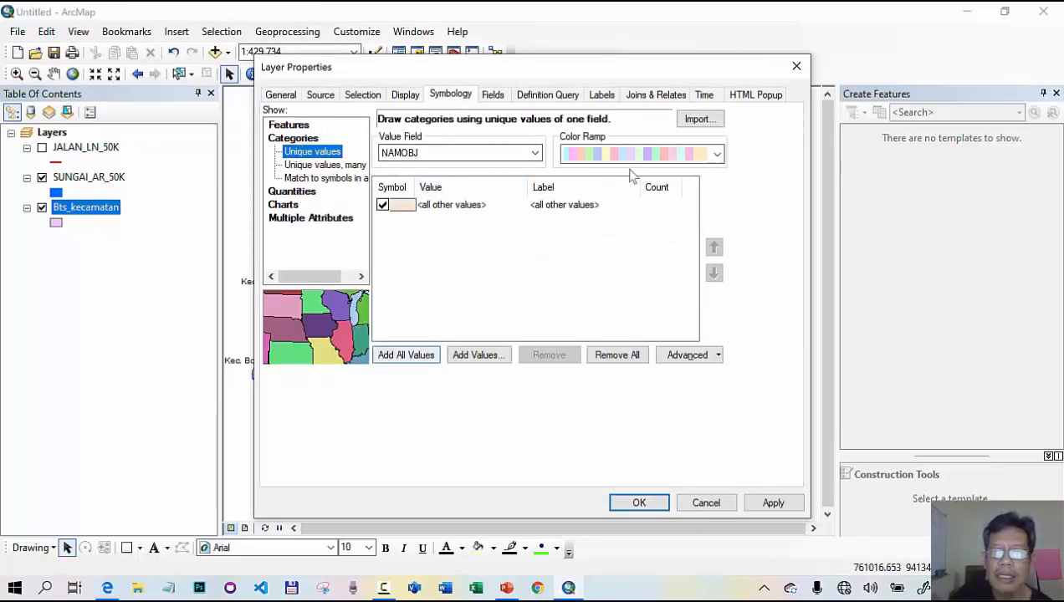
{"action": "left_click", "coordinate": [421, 358]}
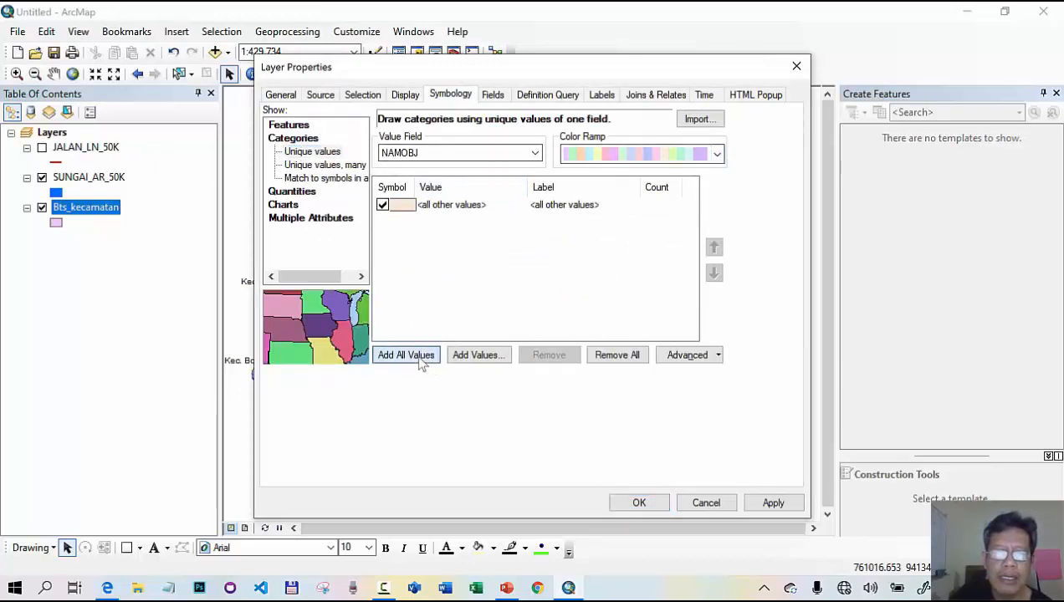
{"action": "left_click", "coordinate": [636, 505]}
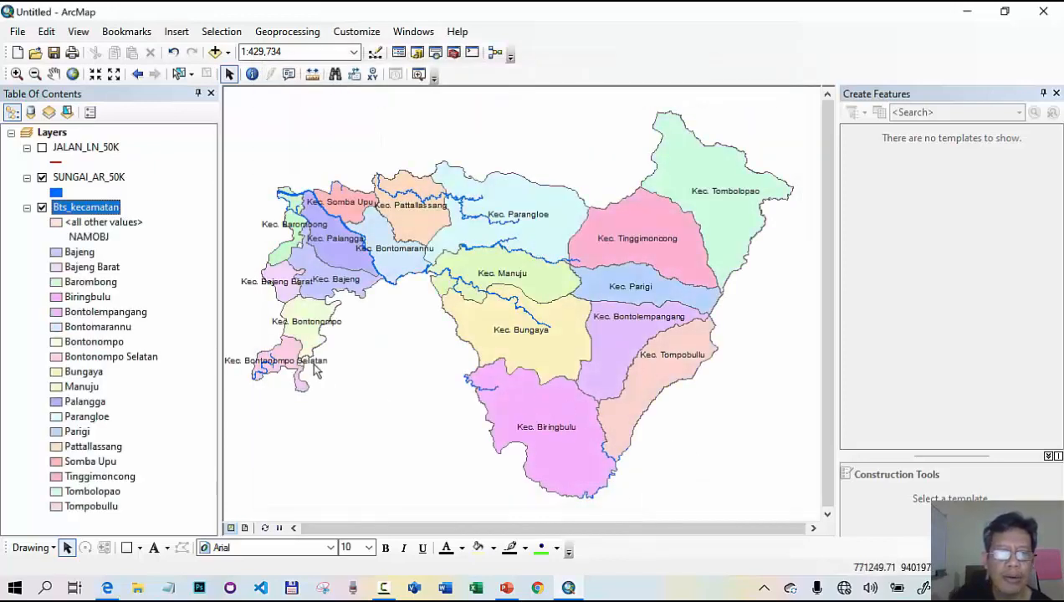
- Turn on the JALAN_LN_50K road layer and set its line symbol width to 0.5
{"action": "left_click", "coordinate": [42, 149]}
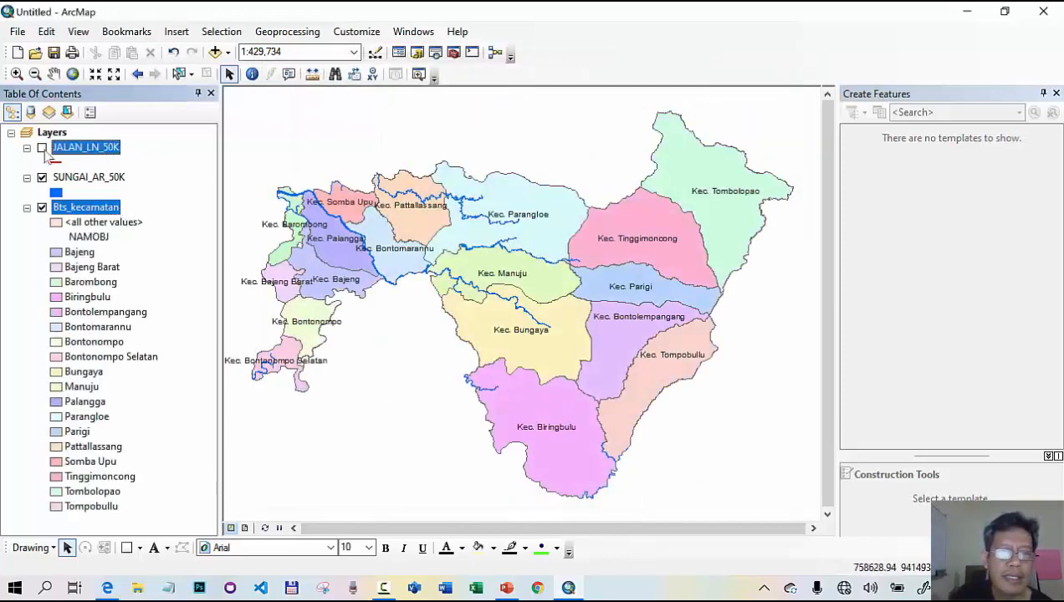
{"action": "right_click", "coordinate": [111, 151]}
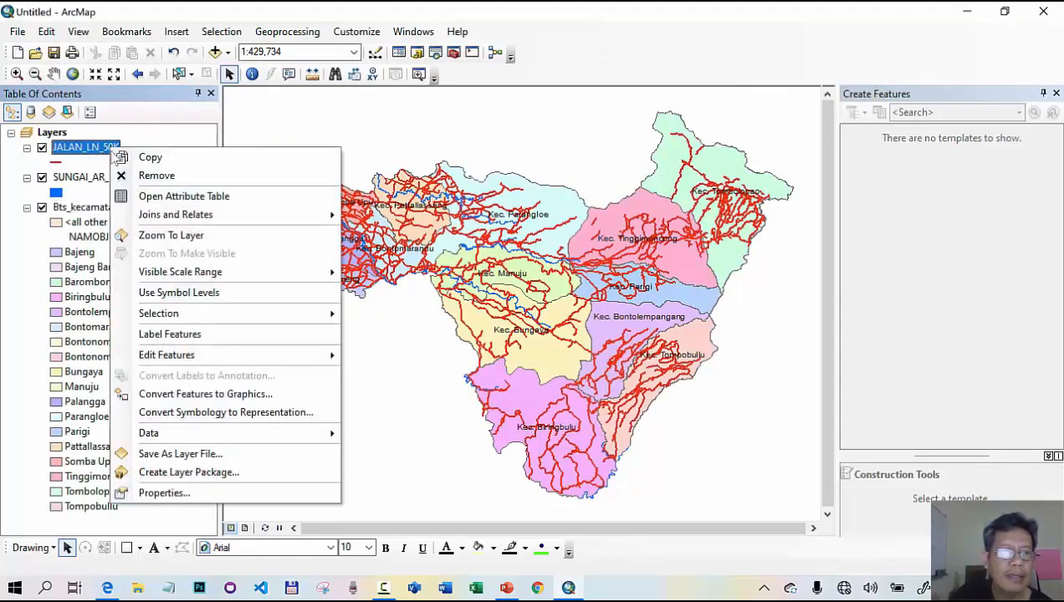
{"action": "left_click", "coordinate": [179, 494]}
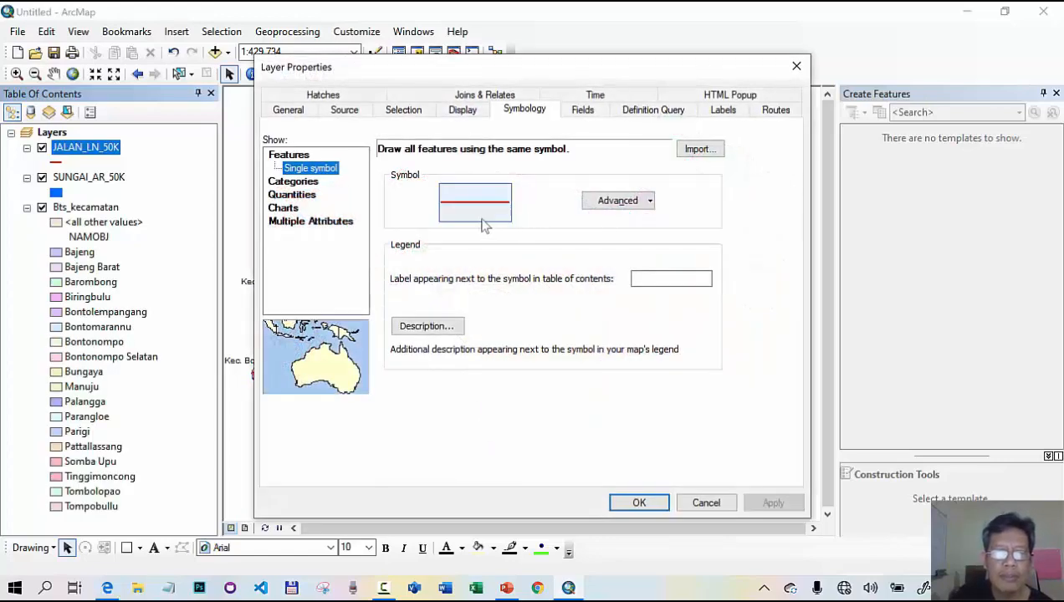
{"action": "left_click", "coordinate": [480, 212]}
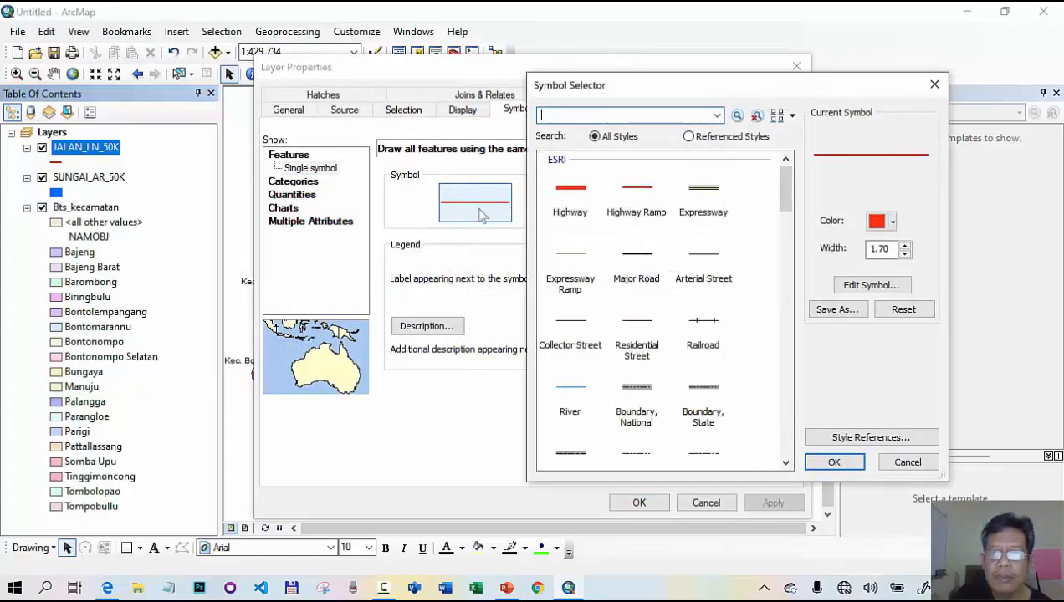
{"action": "left_click_drag", "start_coordinate": [889, 249], "coordinate": [863, 249]}
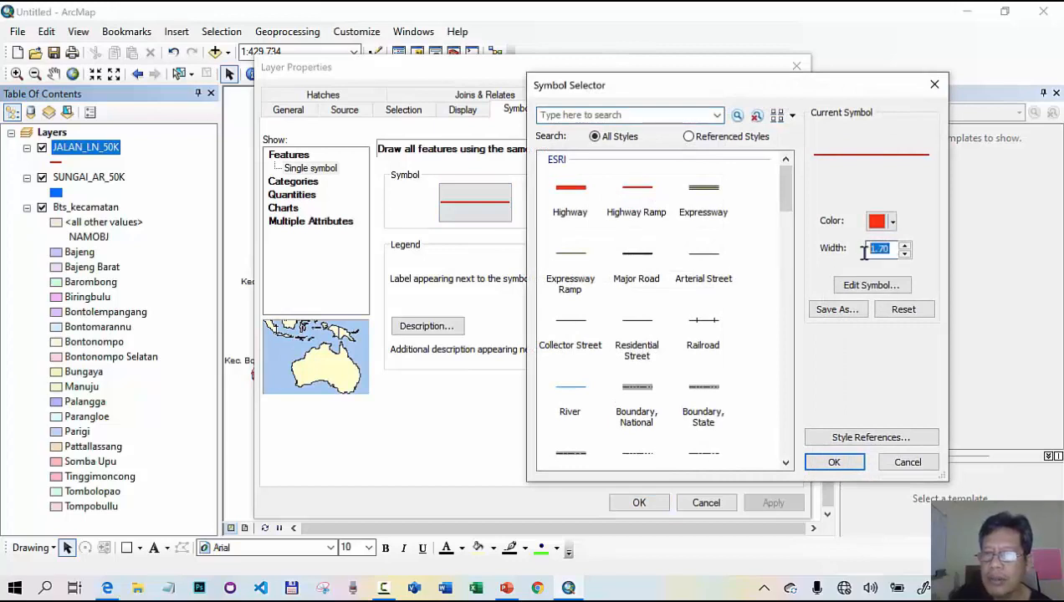
{"action": "type", "text": "0"}
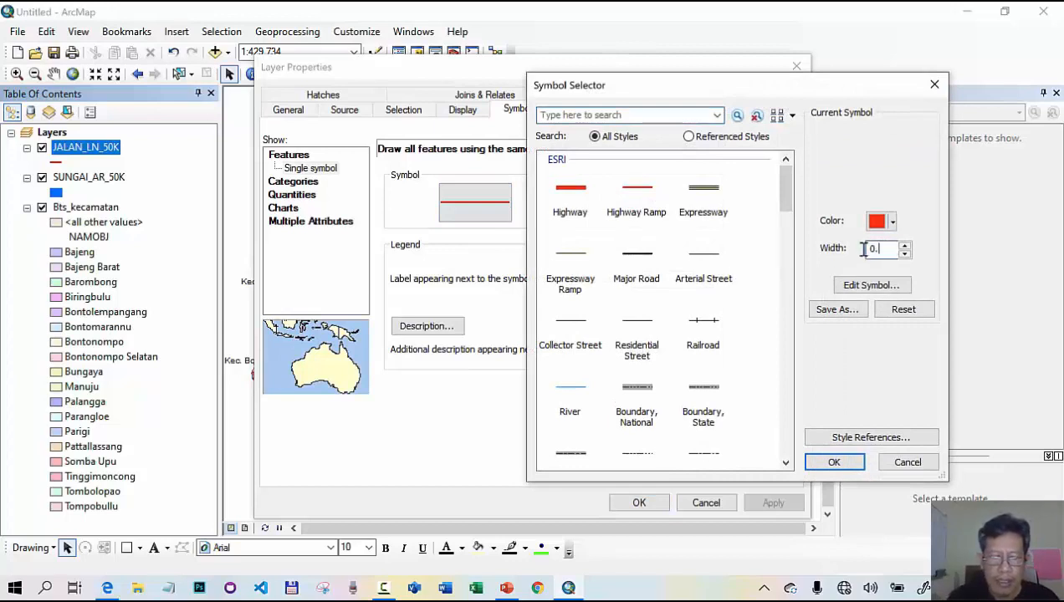
{"action": "type", "text": ".5"}
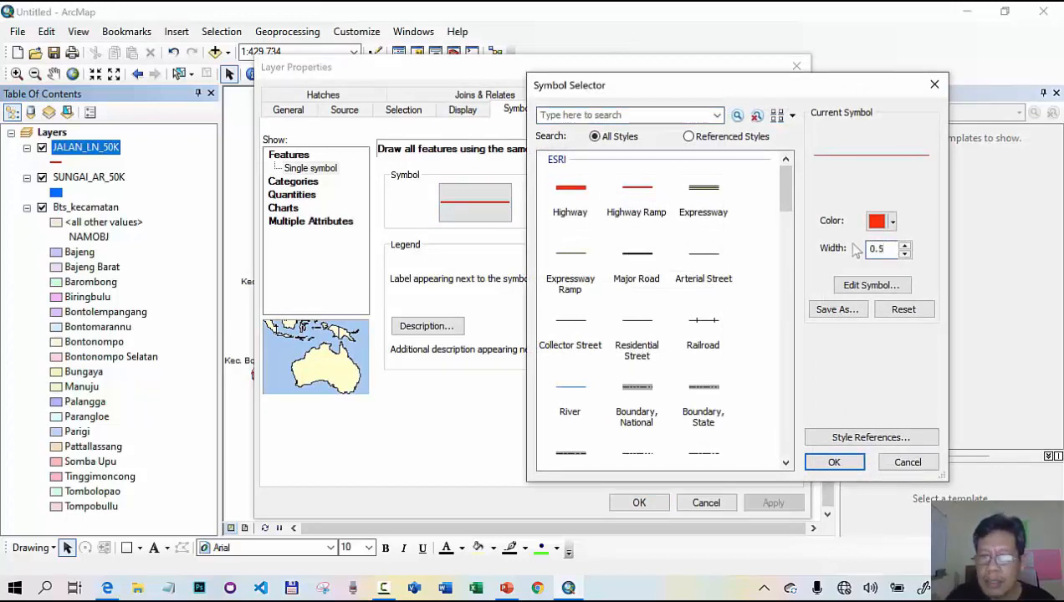
{"action": "left_click", "coordinate": [831, 464]}
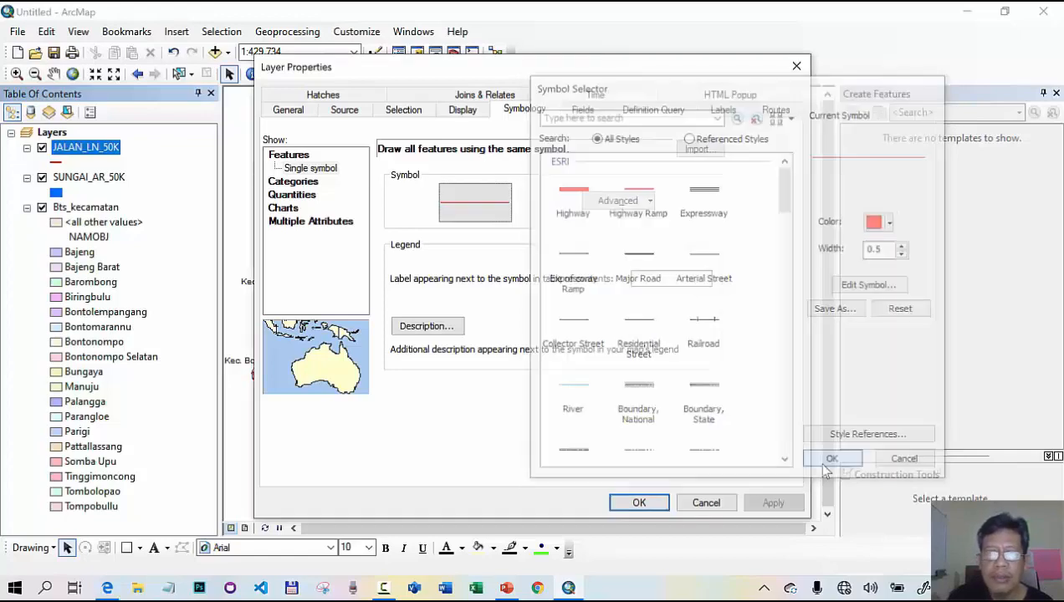
{"action": "left_click", "coordinate": [639, 504]}
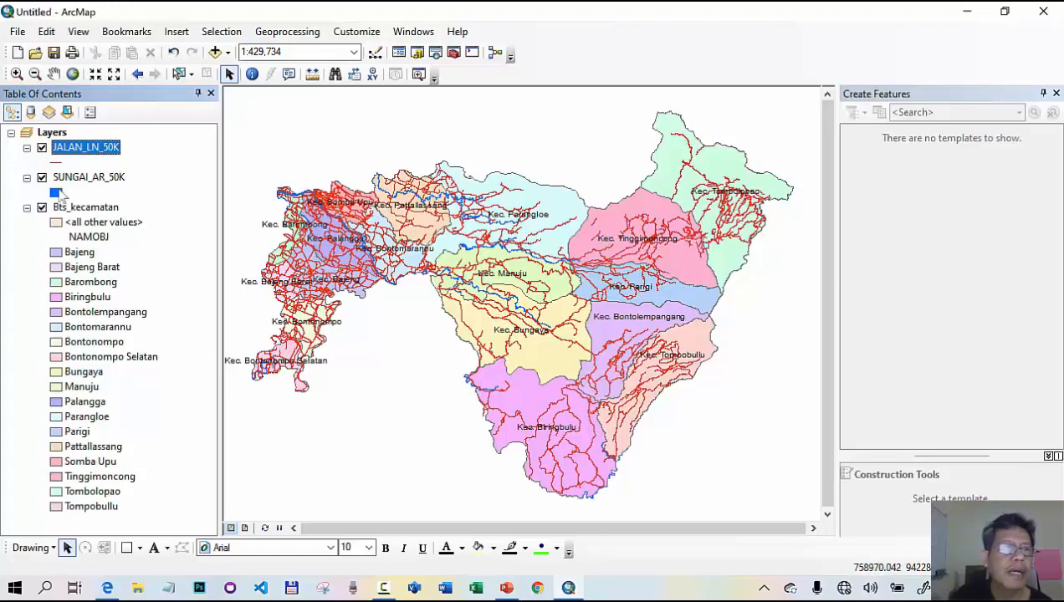
- Set the map document's properties to store relative pathnames to its data sources
{"action": "left_click", "coordinate": [26, 35]}
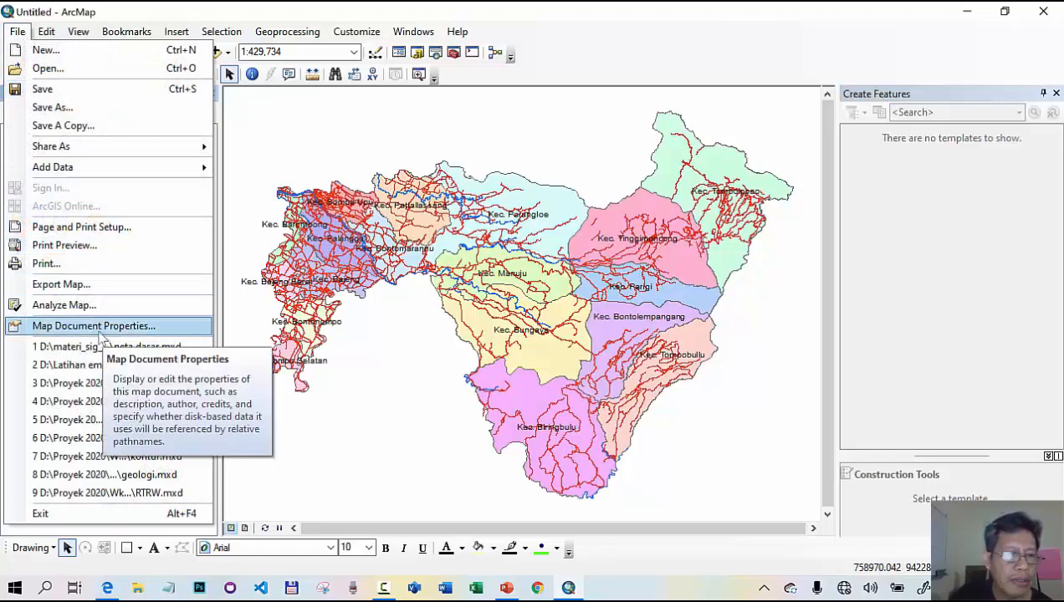
{"action": "left_click", "coordinate": [101, 335]}
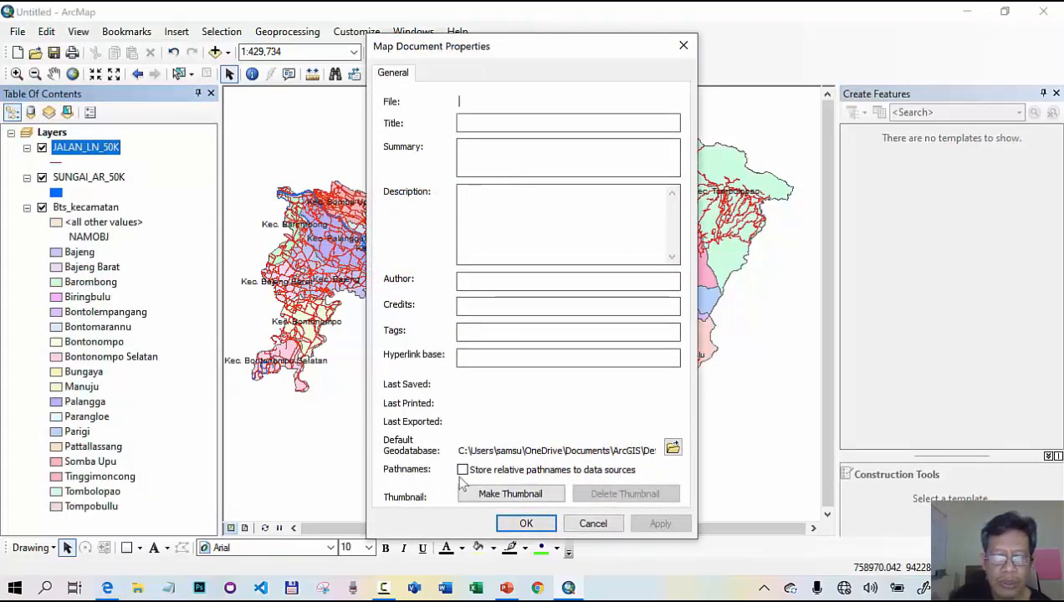
{"action": "left_click", "coordinate": [462, 470]}
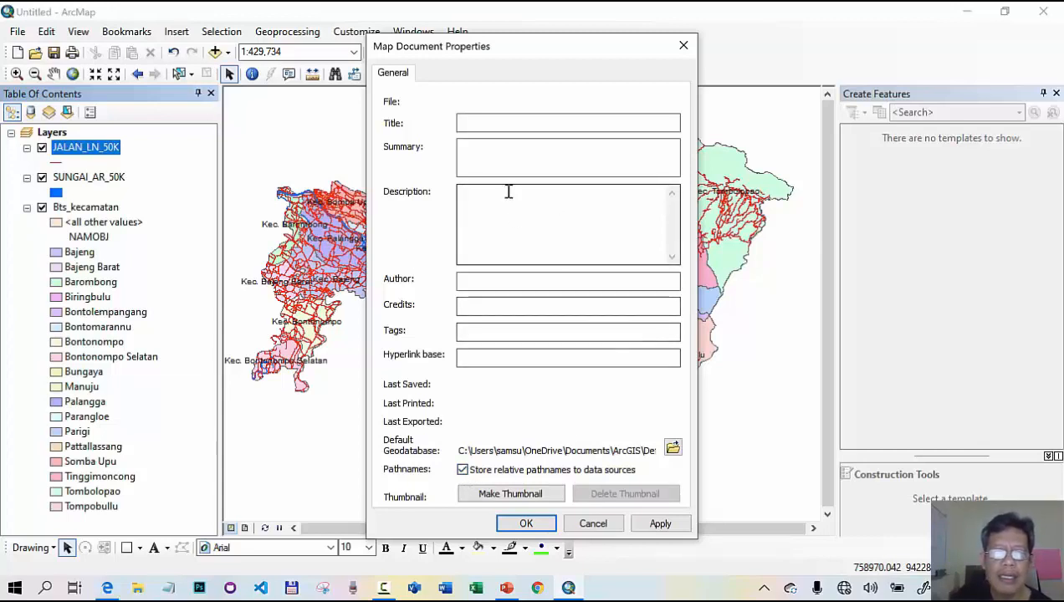
- Enter "Peta Administras Kabupaten Gowa" as the map document's title
{"action": "left_click", "coordinate": [486, 123]}
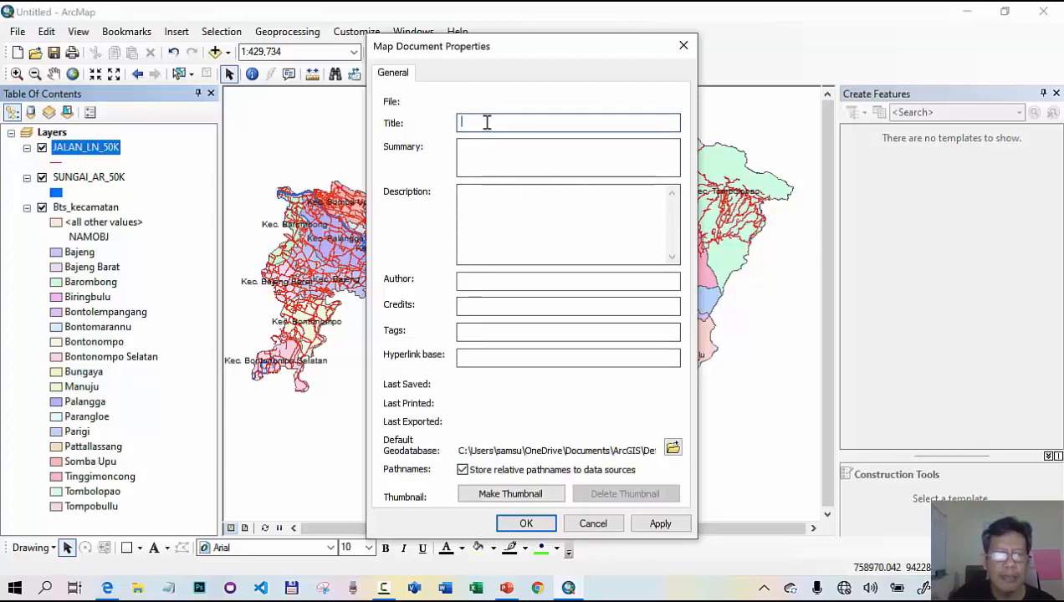
{"action": "type", "text": "Peta"}
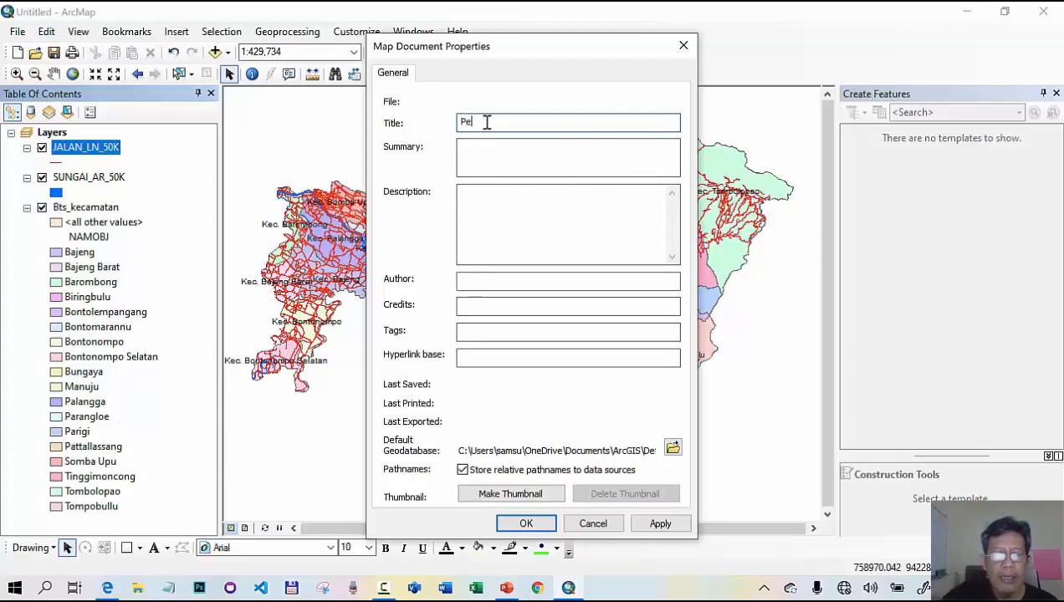
{"action": "type", "text": "min"}
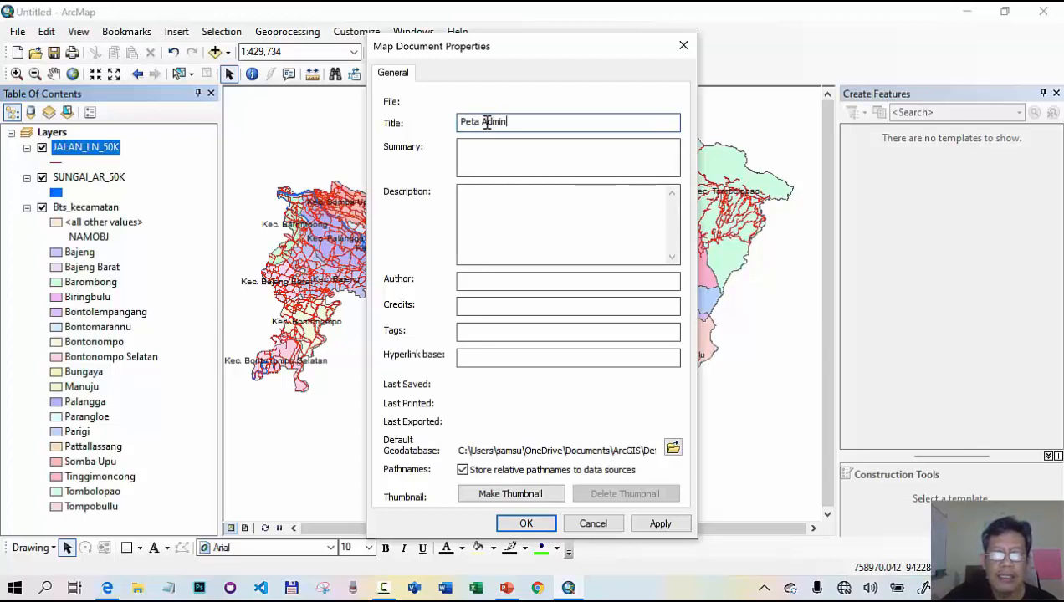
{"action": "type", "text": "istras"}
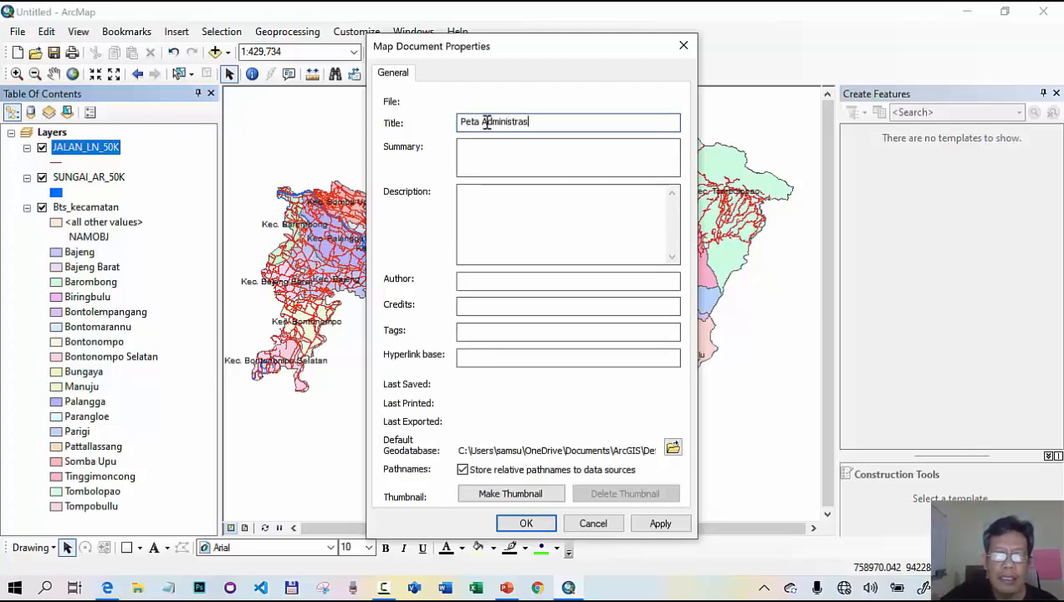
{"action": "type", "text": " Kab"}
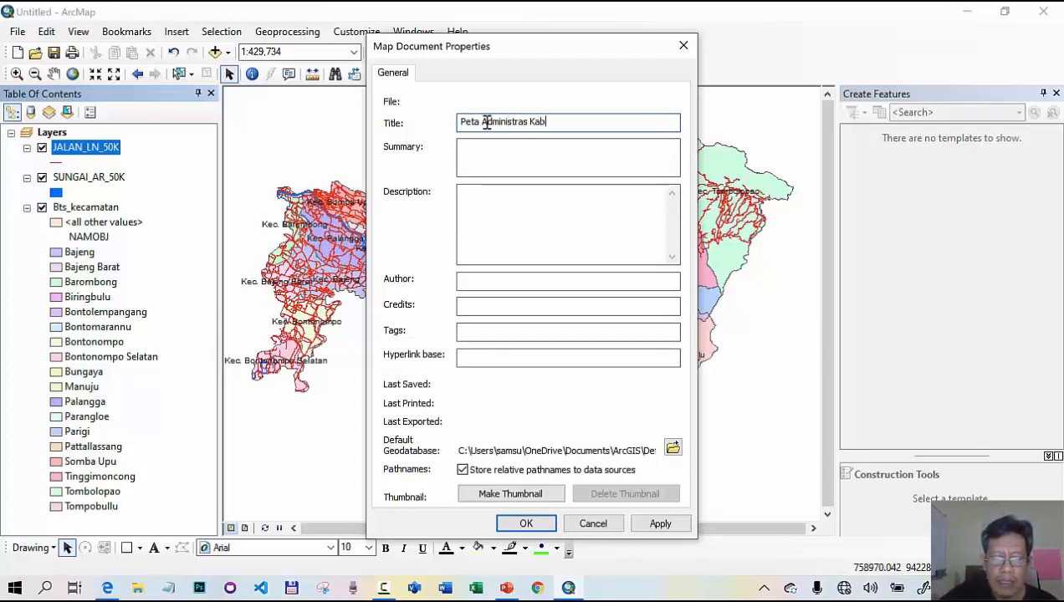
{"action": "type", "text": "upat"}
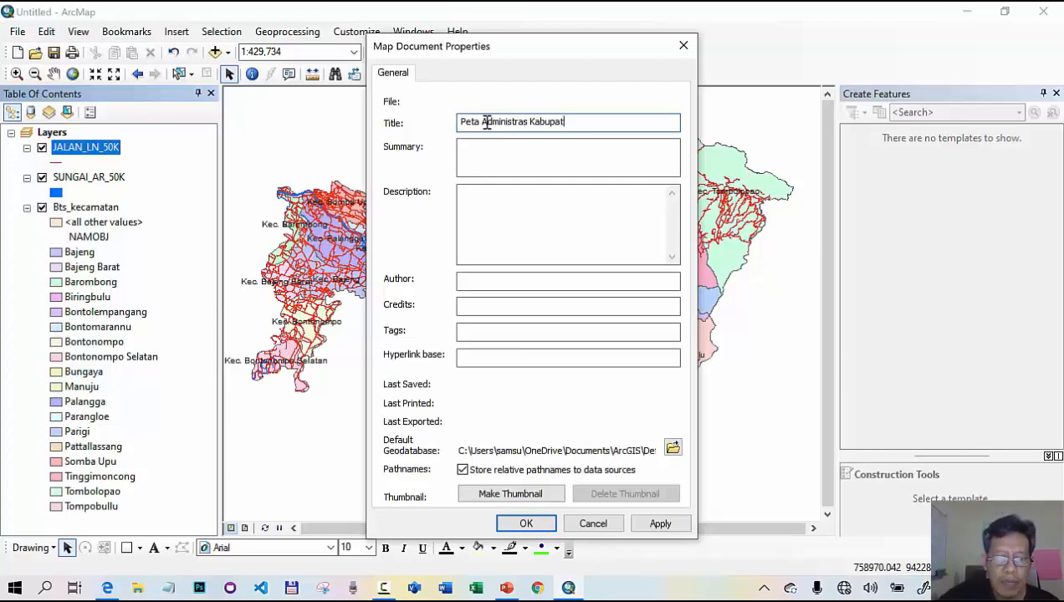
{"action": "type", "text": "en Gowa"}
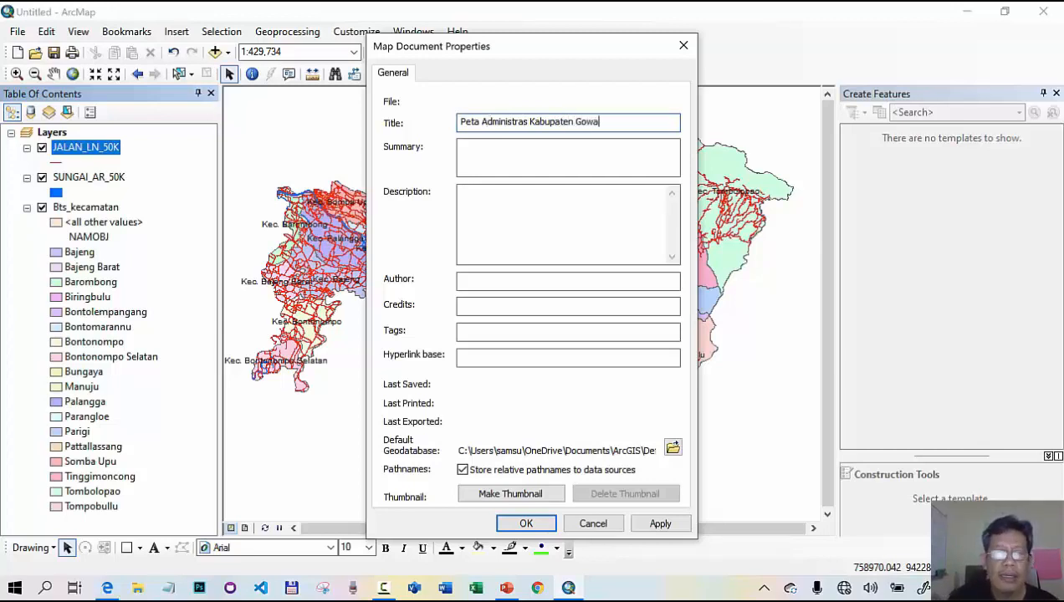
- Enter the map document's description as "Peta Batas Kecamatan Skala 1:50.000 diperoleh dari BIG"
{"action": "left_click", "coordinate": [465, 197]}
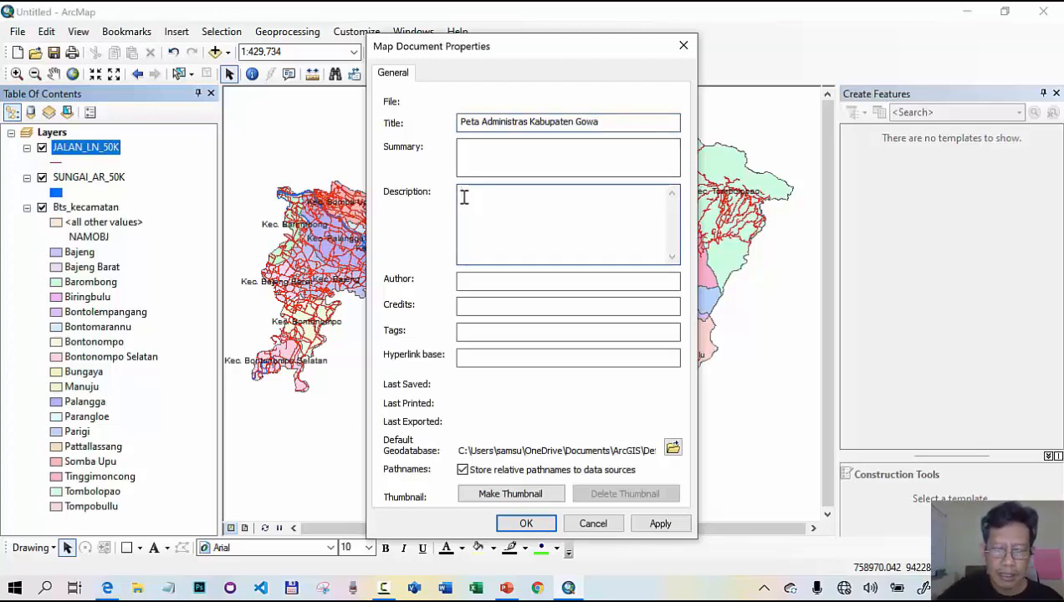
{"action": "type", "text": "Peta Bata"}
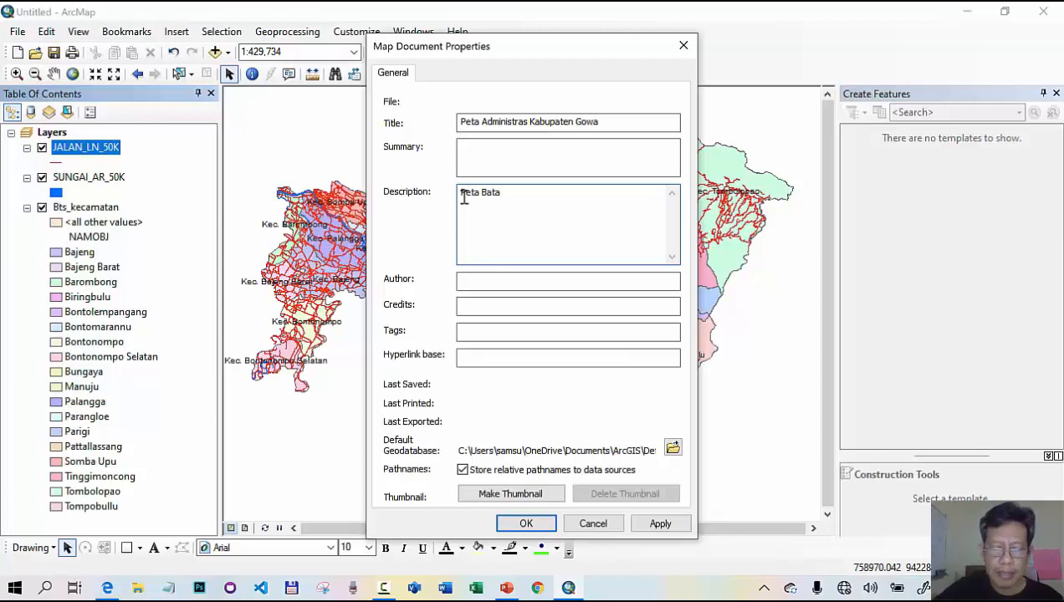
{"action": "type", "text": "s Kecamat"}
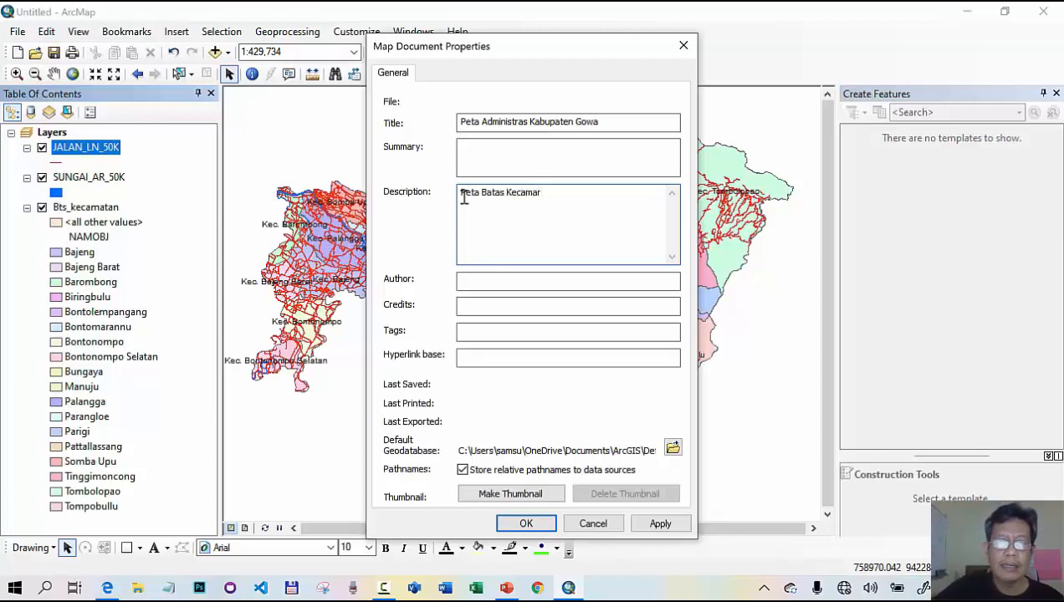
{"action": "type", "text": "an "}
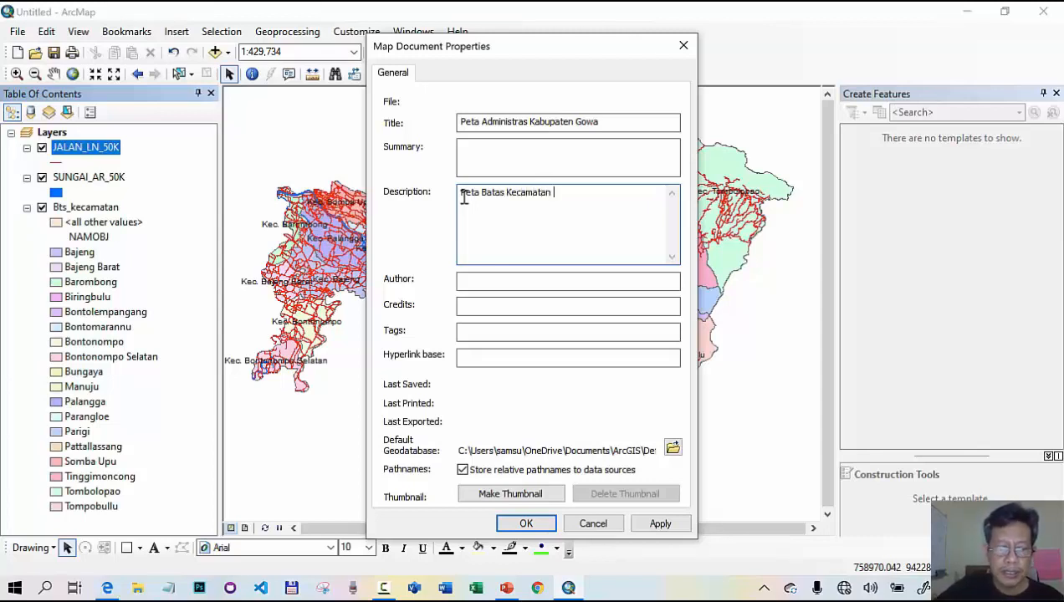
{"action": "type", "text": "Skala"}
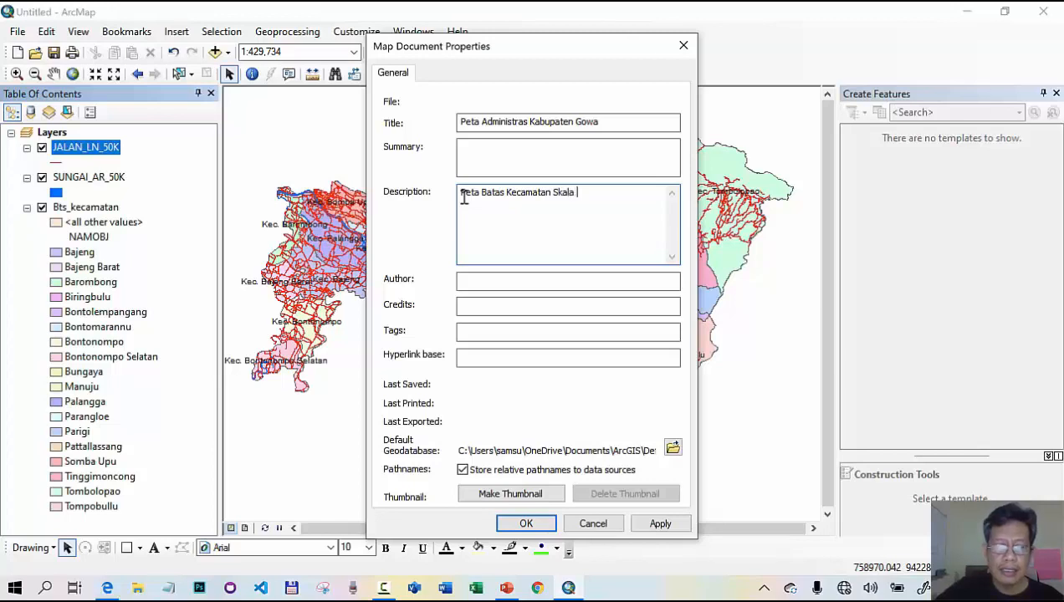
{"action": "type", "text": " 1:50.000"}
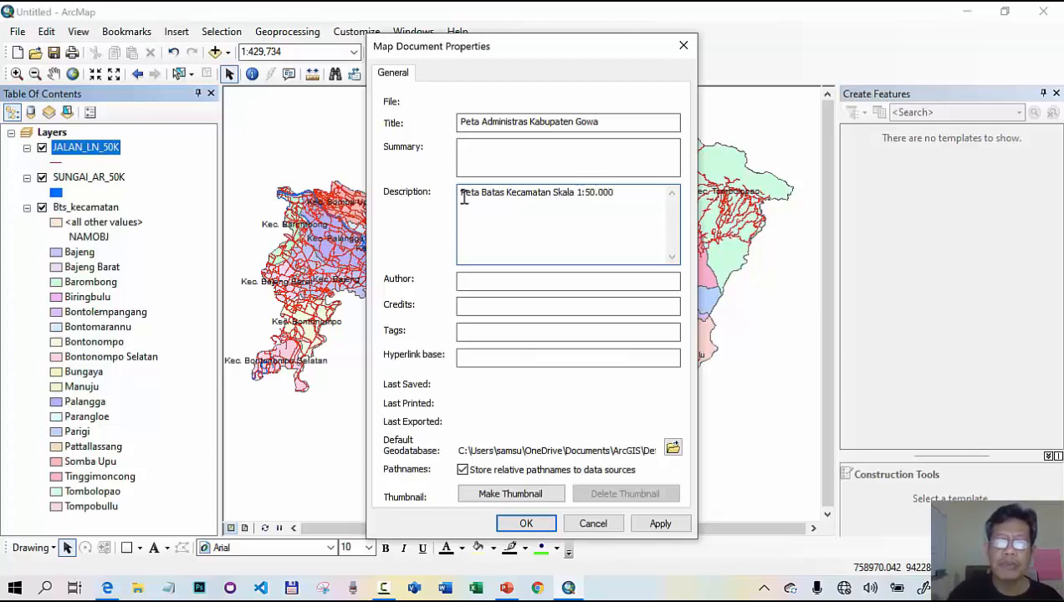
{"action": "type", "text": " dip"}
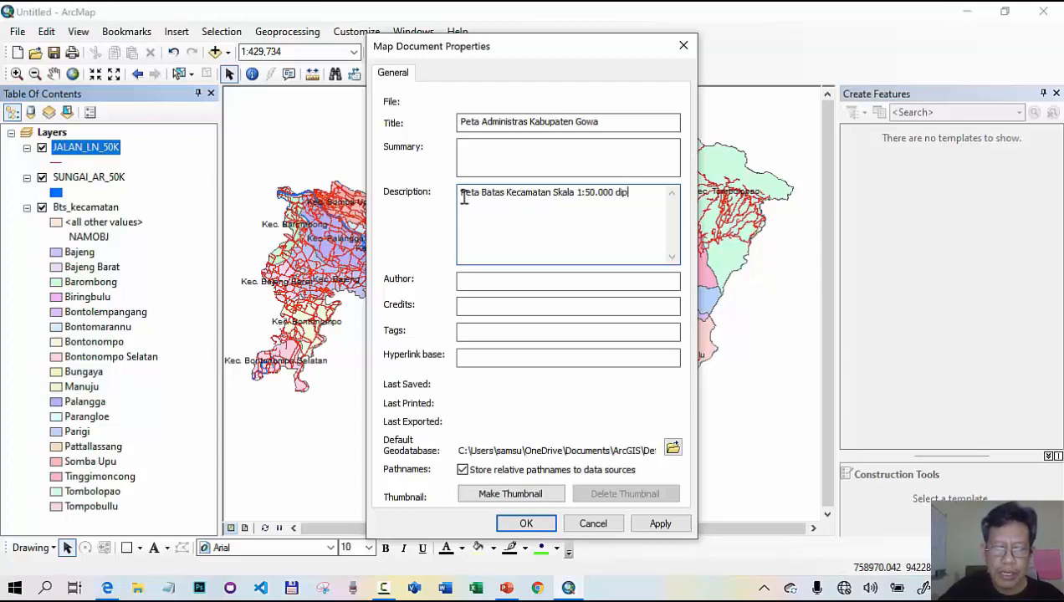
{"action": "type", "text": "eroleh "}
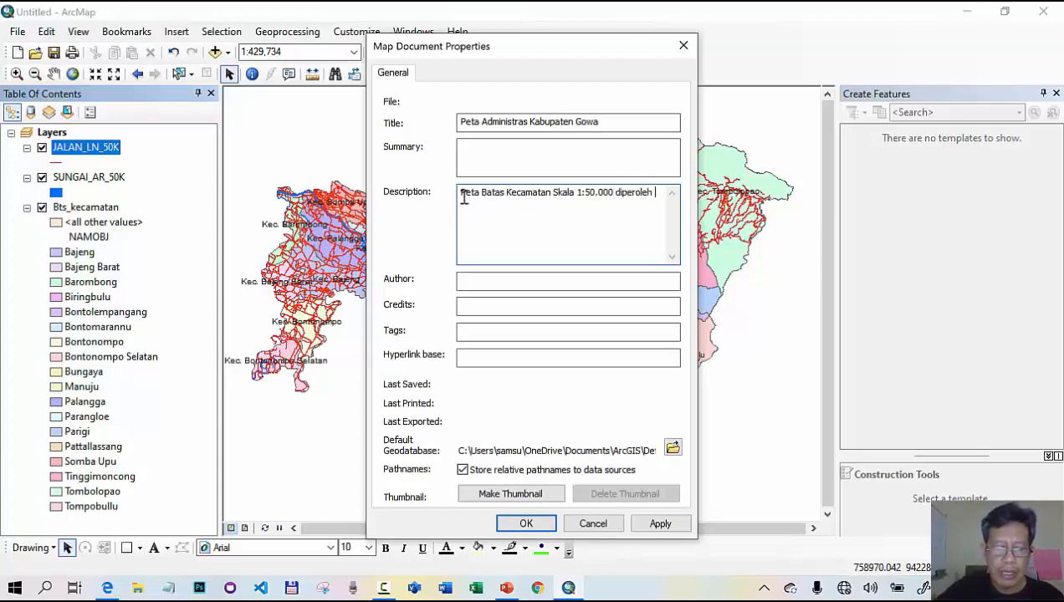
{"action": "type", "text": "dari BIG"}
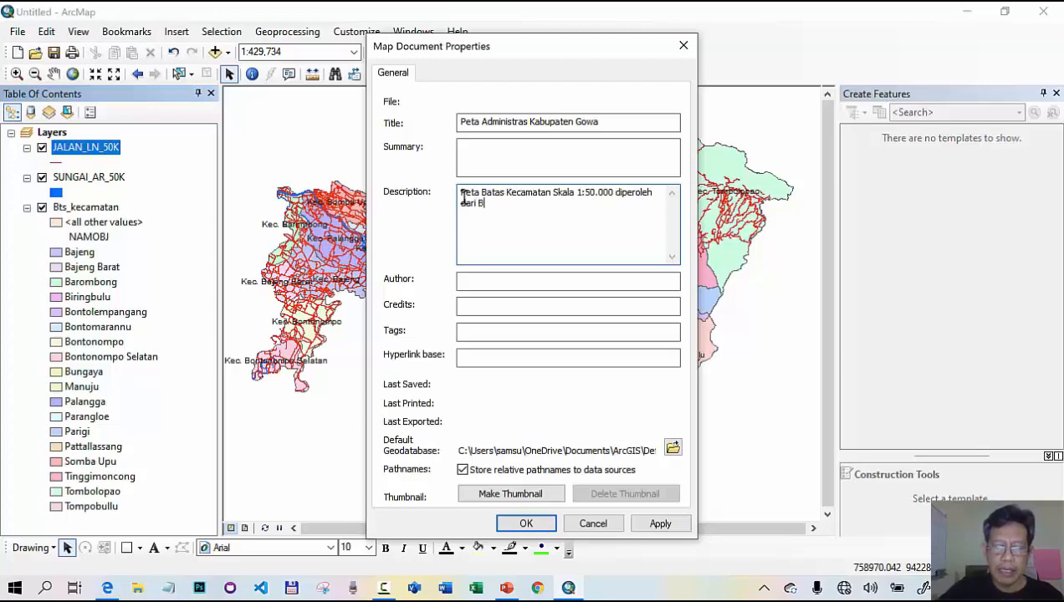
- Fill in the author's name in the map document properties and apply the settings
{"action": "left_click", "coordinate": [473, 280]}
{"action": "type", "text": "Sa"}
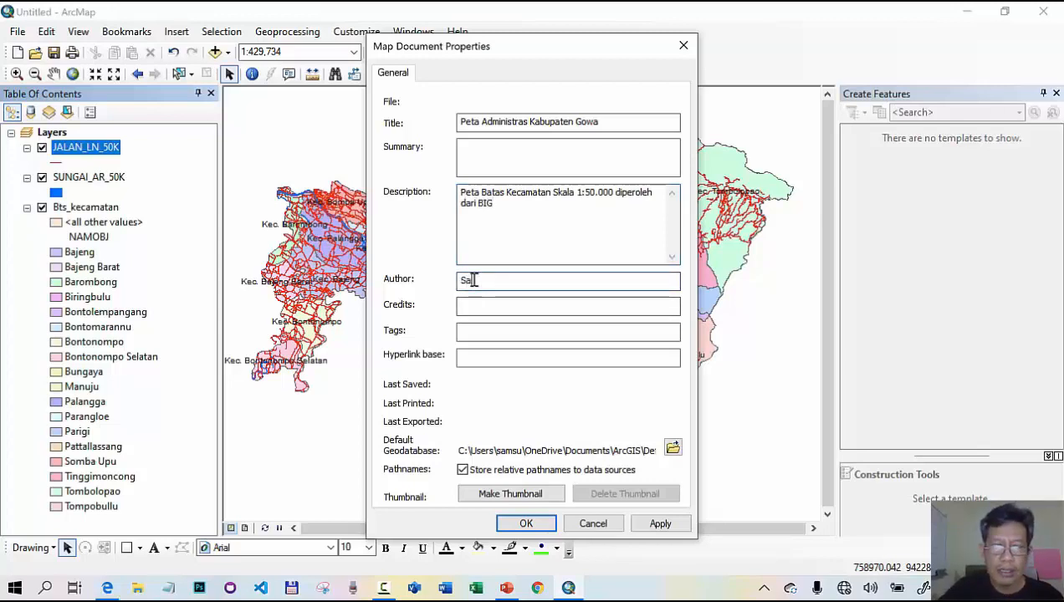
{"action": "type", "text": "msu Arif"}
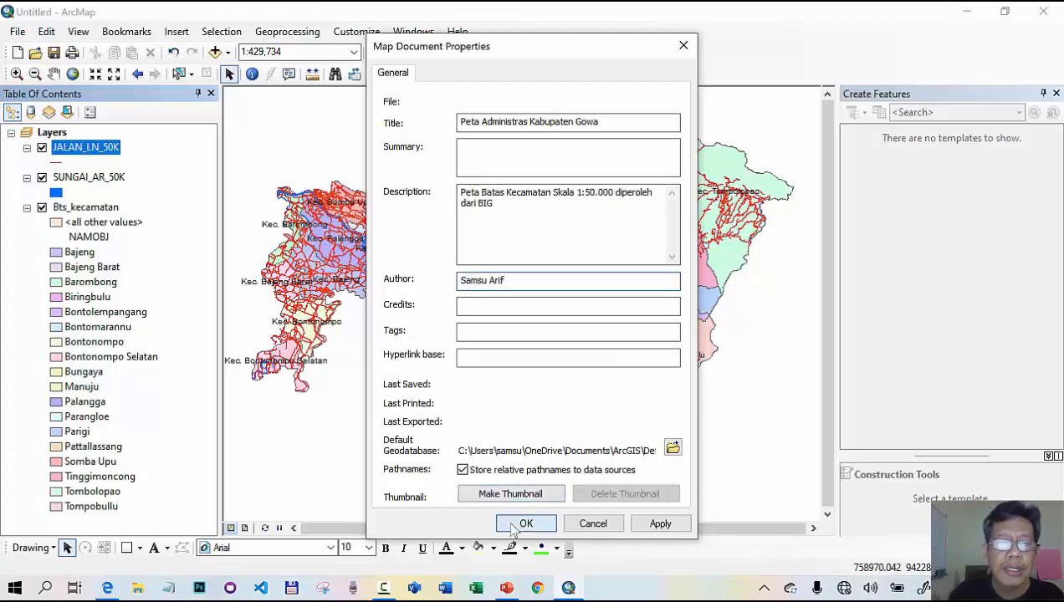
{"action": "left_click", "coordinate": [515, 525]}
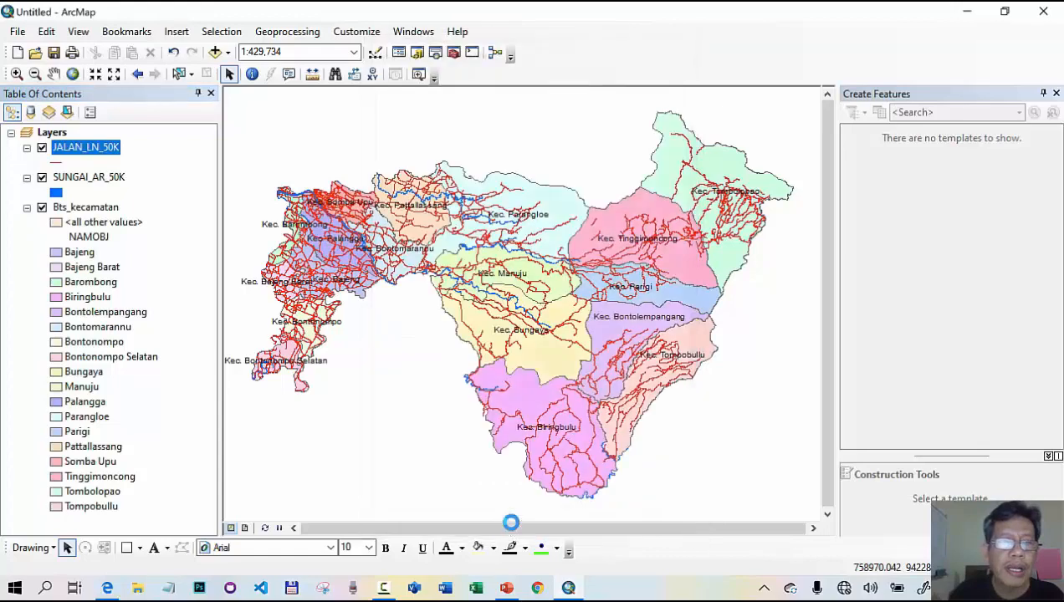
- Start saving the map document under a new name and browse to the gowa folder inside materi_sig_youtuba on drive D
{"action": "left_click", "coordinate": [17, 31]}
{"action": "left_click", "coordinate": [53, 108]}
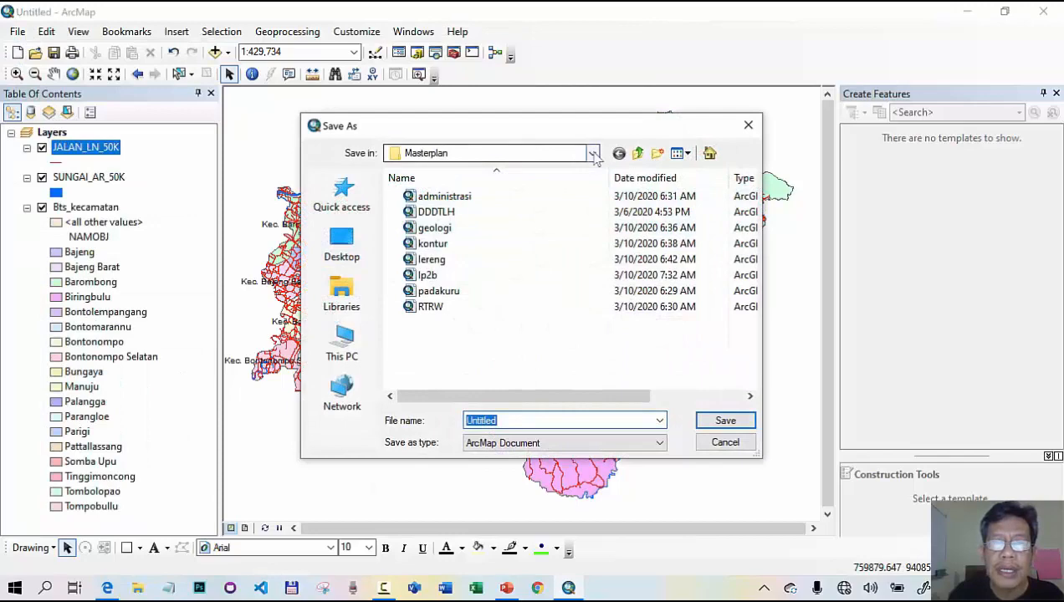
{"action": "left_click", "coordinate": [593, 154]}
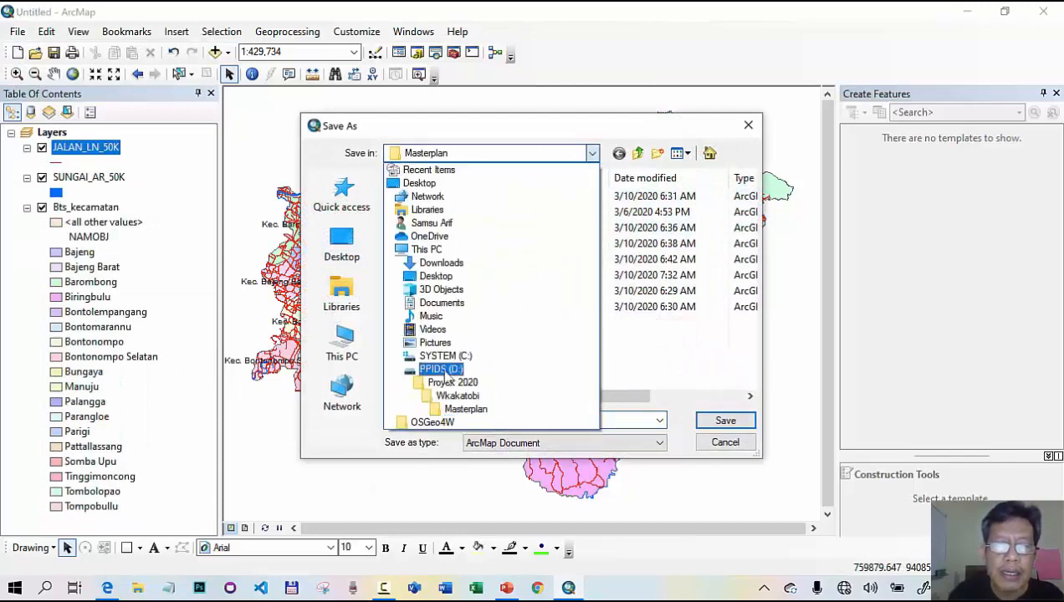
{"action": "left_click", "coordinate": [451, 374]}
{"action": "left_click_drag", "start_coordinate": [752, 256], "coordinate": [751, 289]}
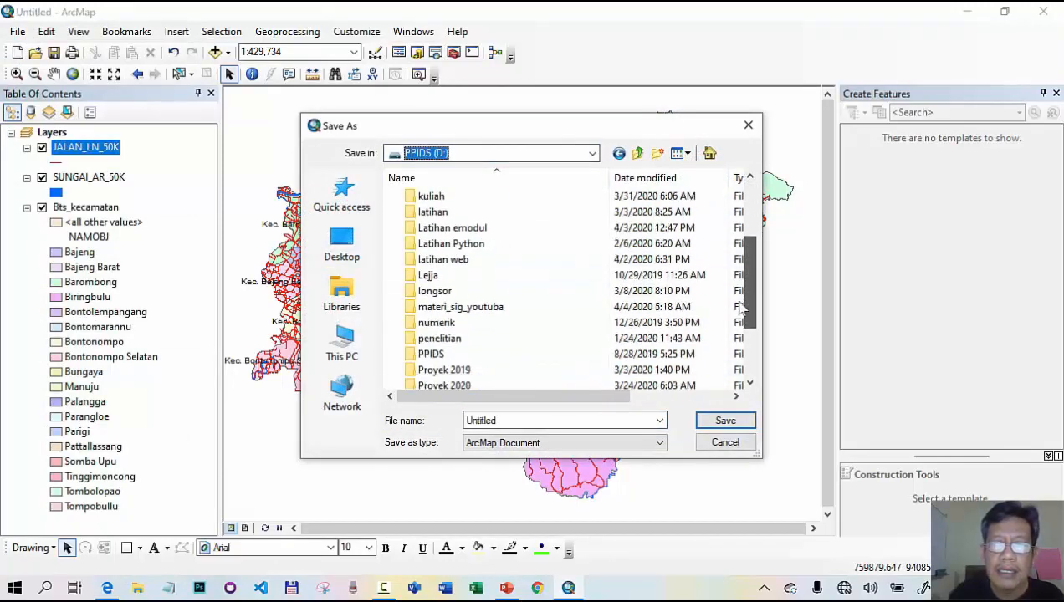
{"action": "double_click", "coordinate": [487, 308]}
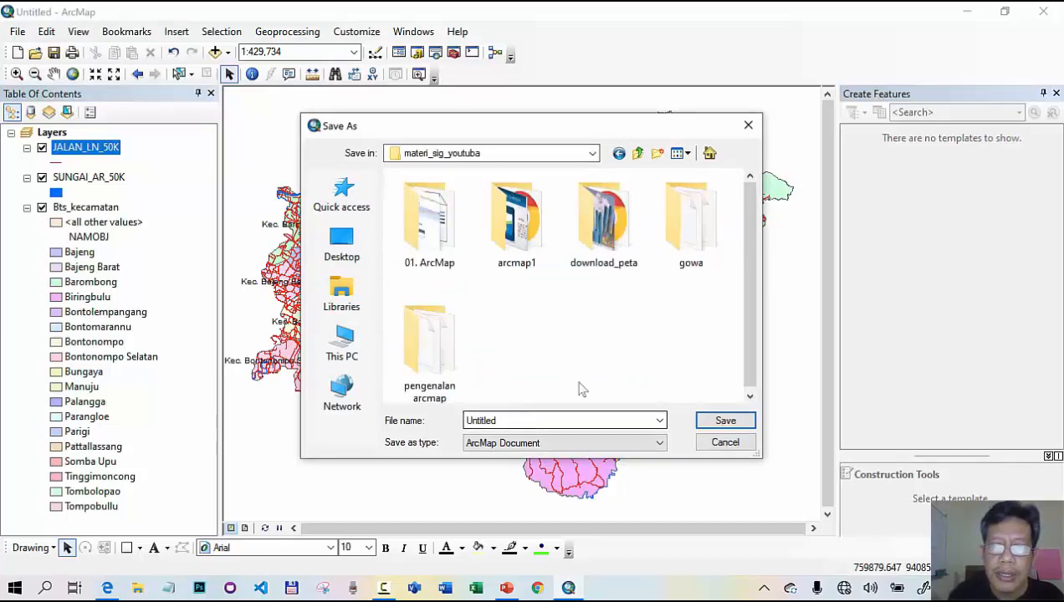
{"action": "double_click", "coordinate": [683, 244]}
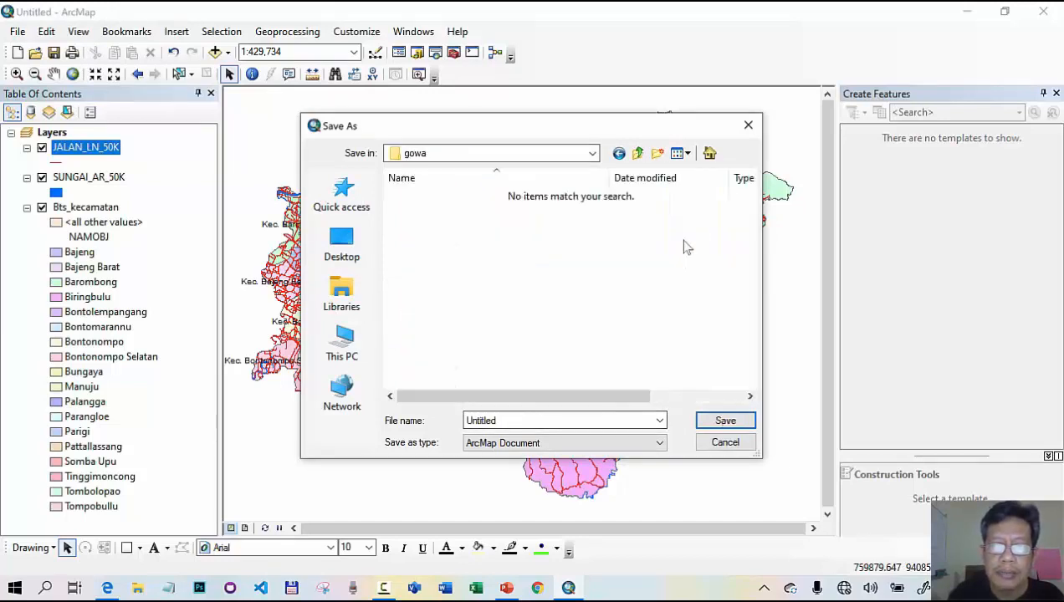
- Save the map as an ArcMap document named "Batas Administrasi" in the gowa folder
{"action": "double_click", "coordinate": [529, 420]}
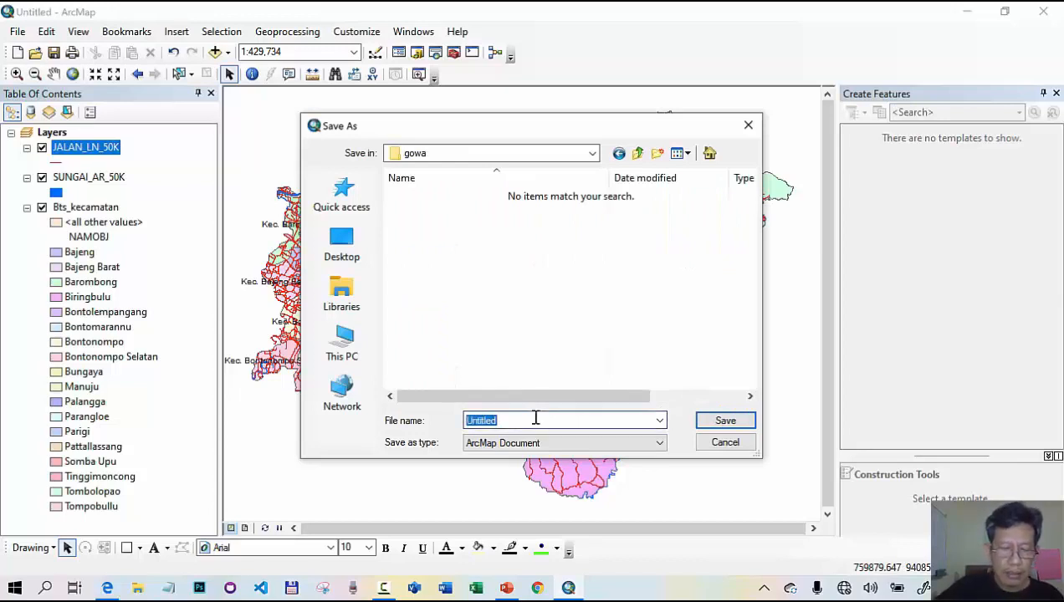
{"action": "type", "text": "Batas"}
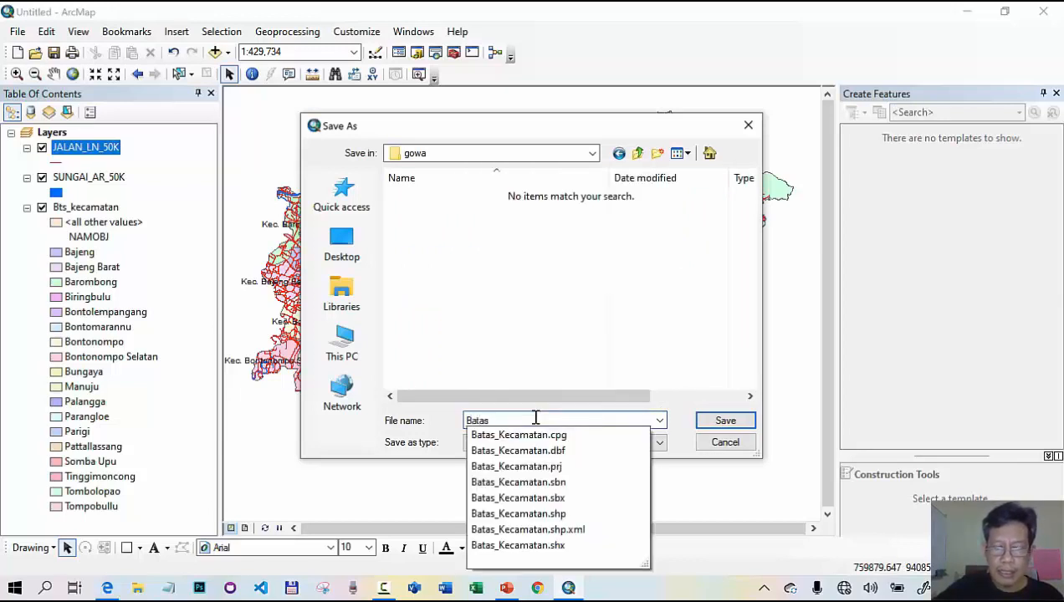
{"action": "type", "text": " Adminis"}
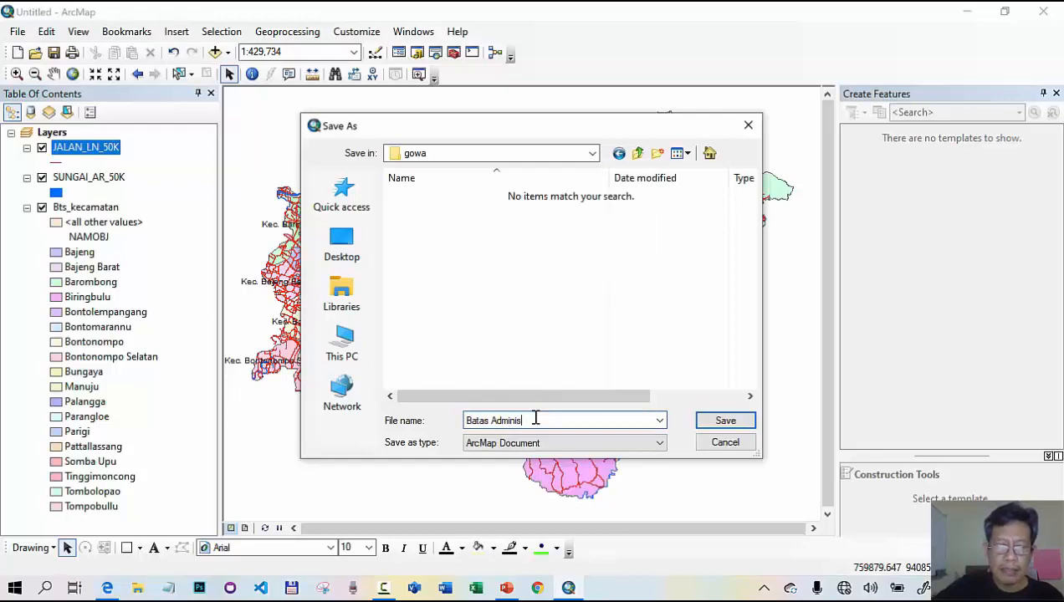
{"action": "type", "text": "tras"}
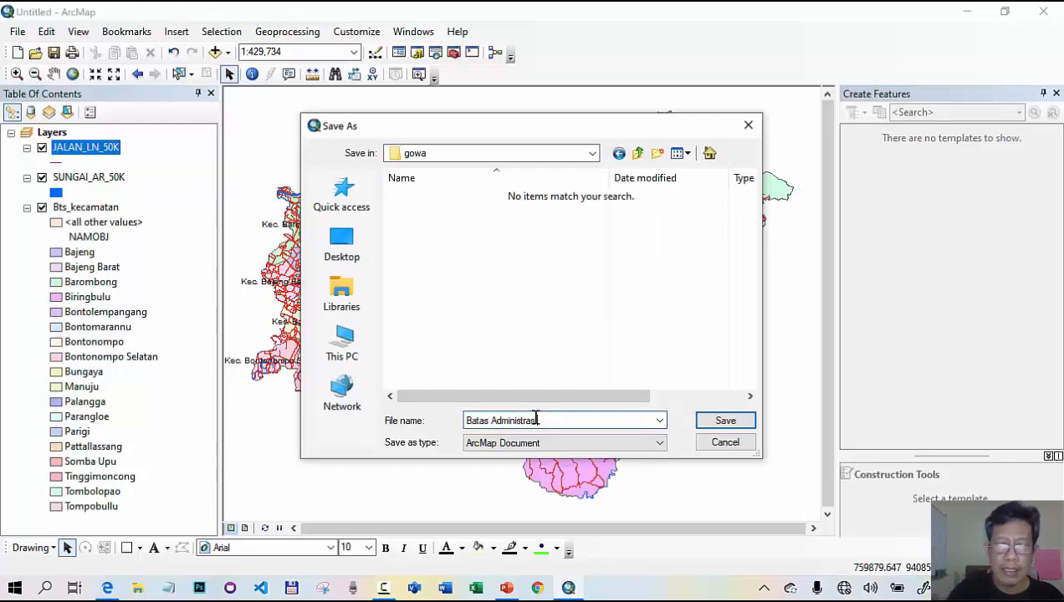
{"action": "type", "text": "i"}
{"action": "left_click", "coordinate": [723, 422]}
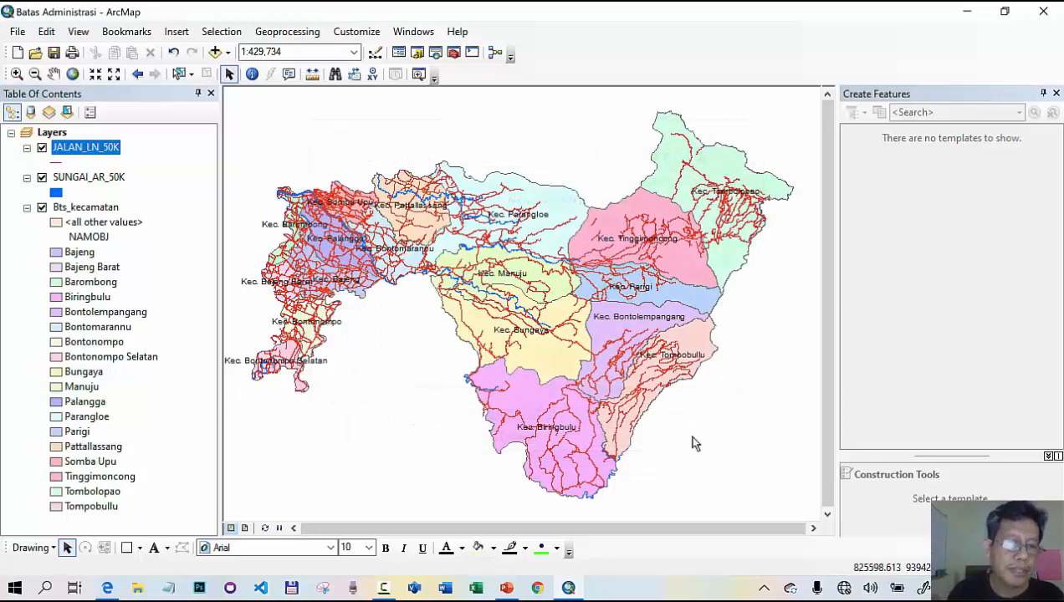
- Switch to File Explorer to check the saved Batas Administrasi document among the gowa folder's shapefiles, and return to the map
{"action": "left_click", "coordinate": [137, 589]}
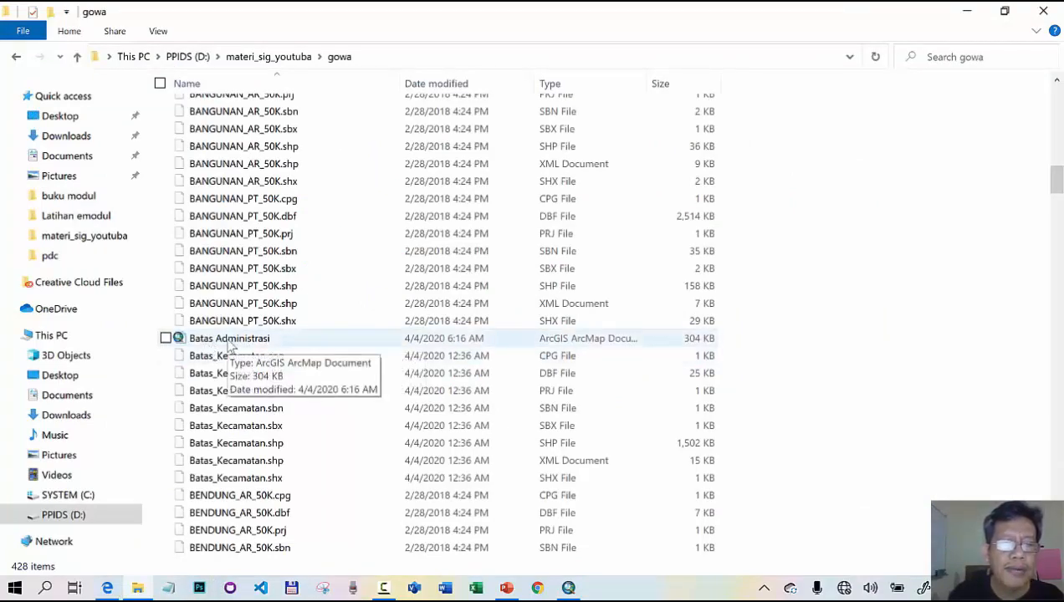
{"action": "left_click", "coordinate": [967, 12]}
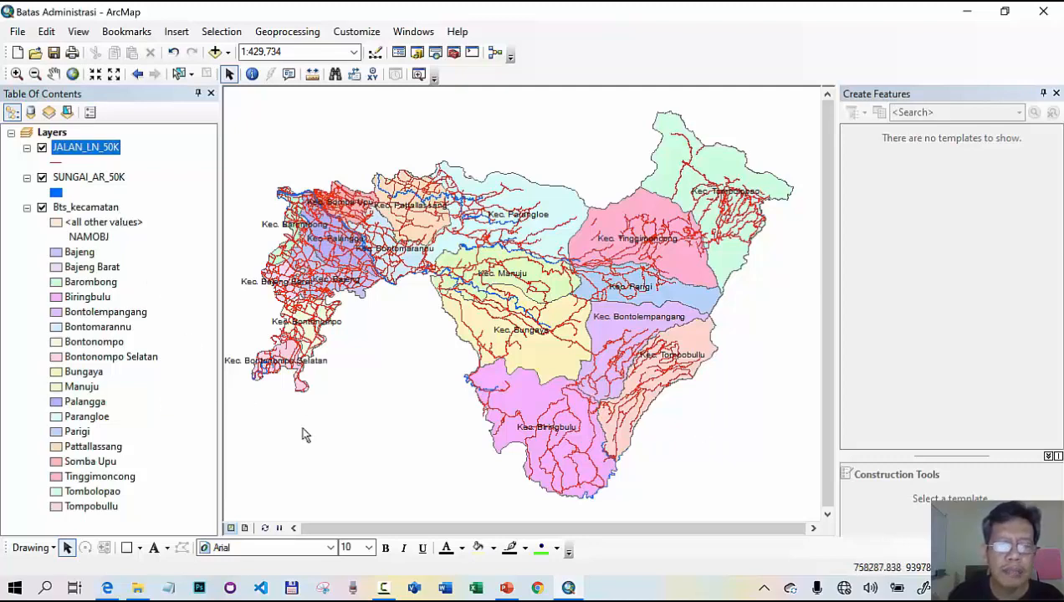
{"action": "left_click", "coordinate": [137, 589]}
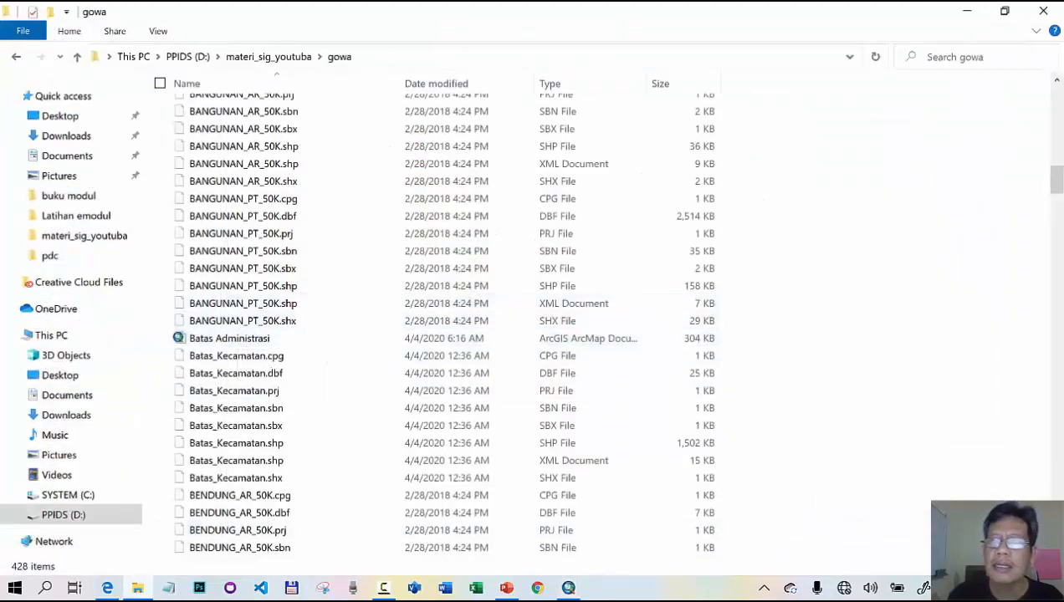
{"action": "left_click", "coordinate": [966, 12]}
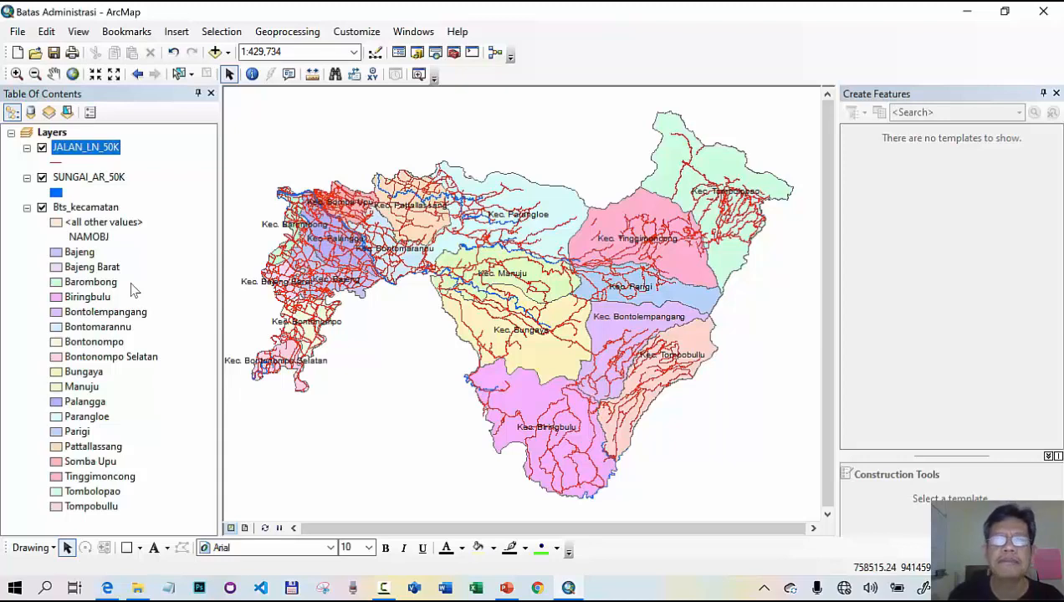
- Close the saved Batas Administrasi map document and exit ArcMap
{"action": "left_click", "coordinate": [1045, 13]}
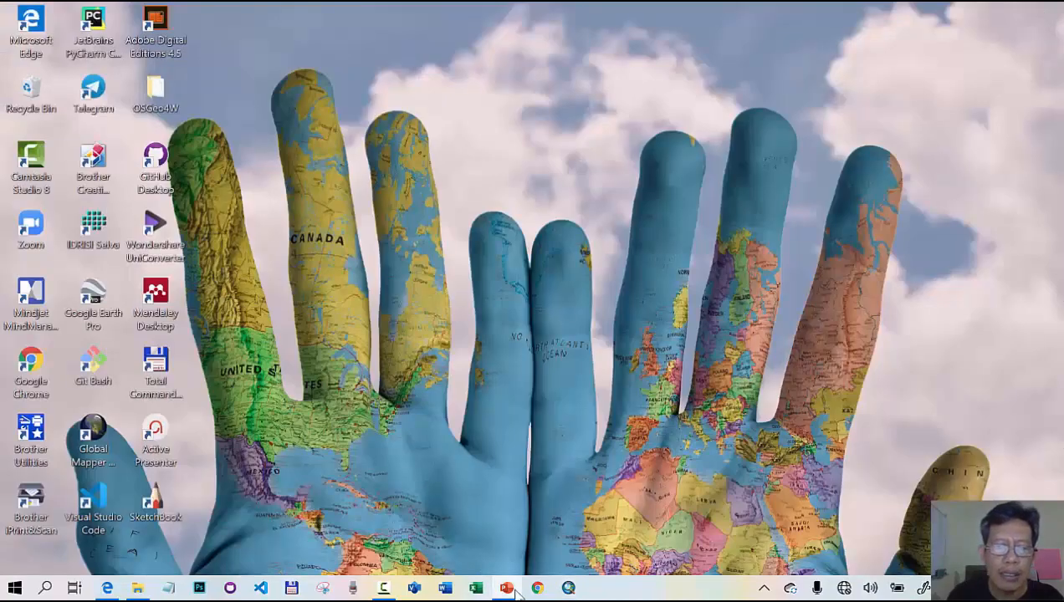
{"action": "mouse_move", "coordinate": [516, 591]}
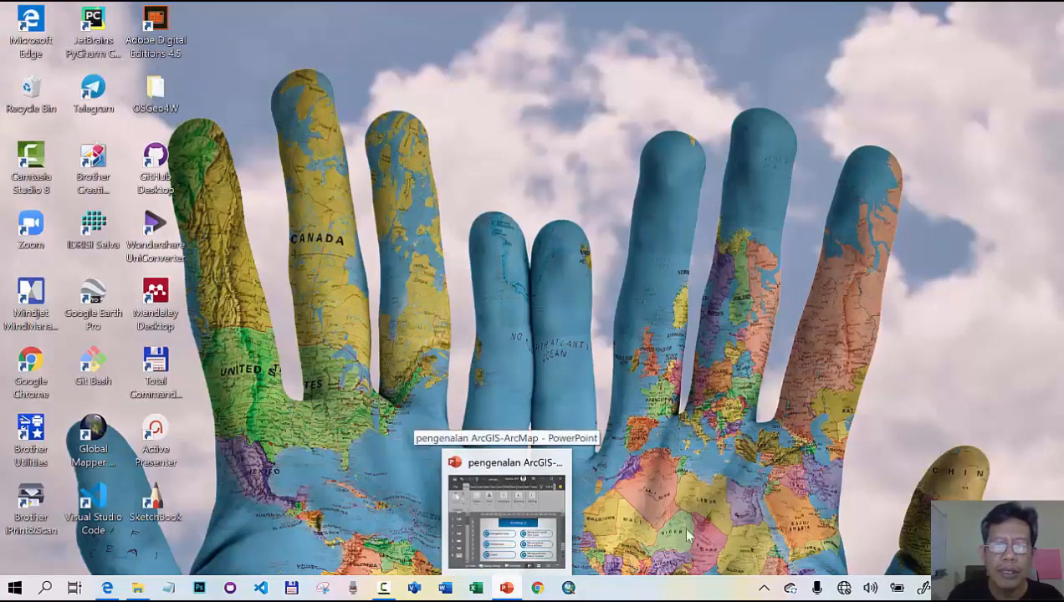